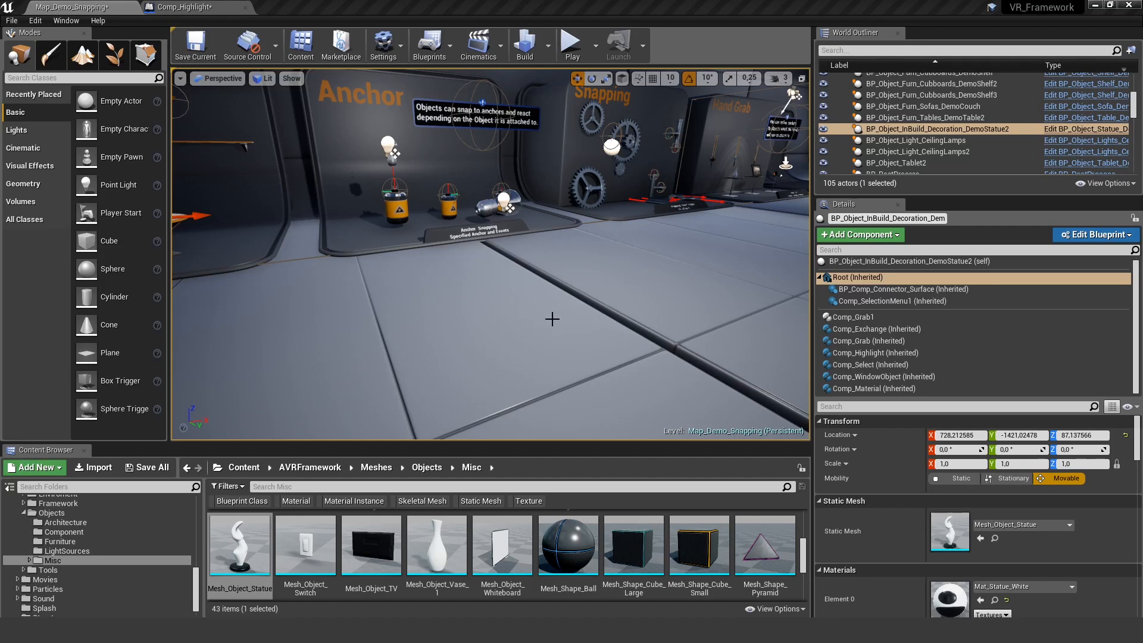
# Place Mesh_Object_Statue from the Content Browser onto the level floor.
pyautogui.moveTo(552, 318); pyautogui.dragTo(447, 318, button='right')
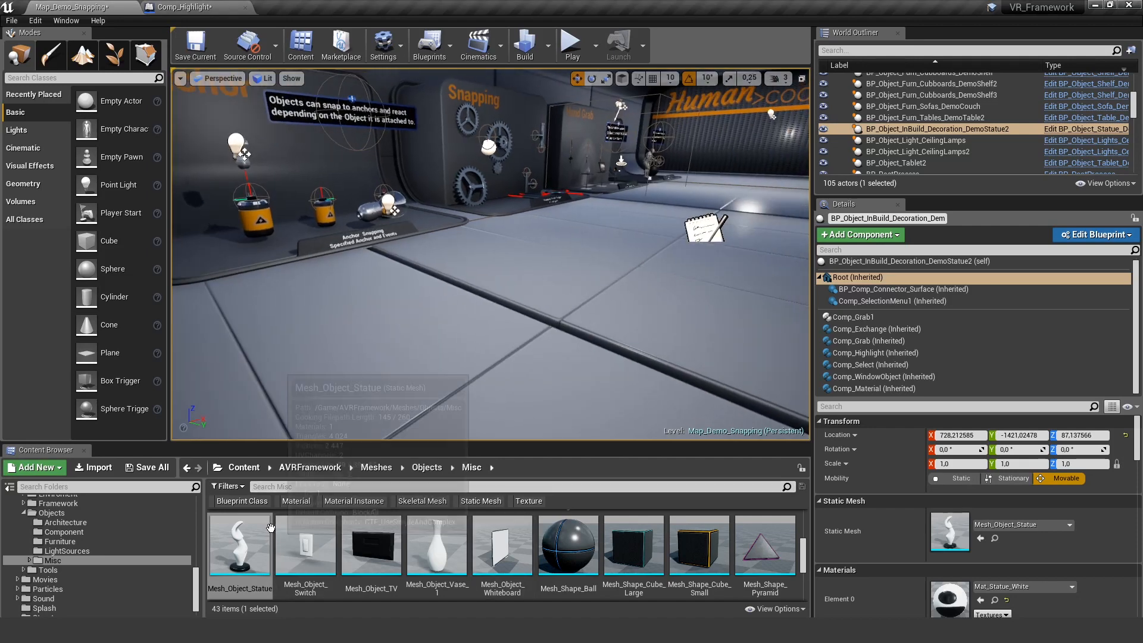
pyautogui.moveTo(239, 545); pyautogui.dragTo(538, 355)
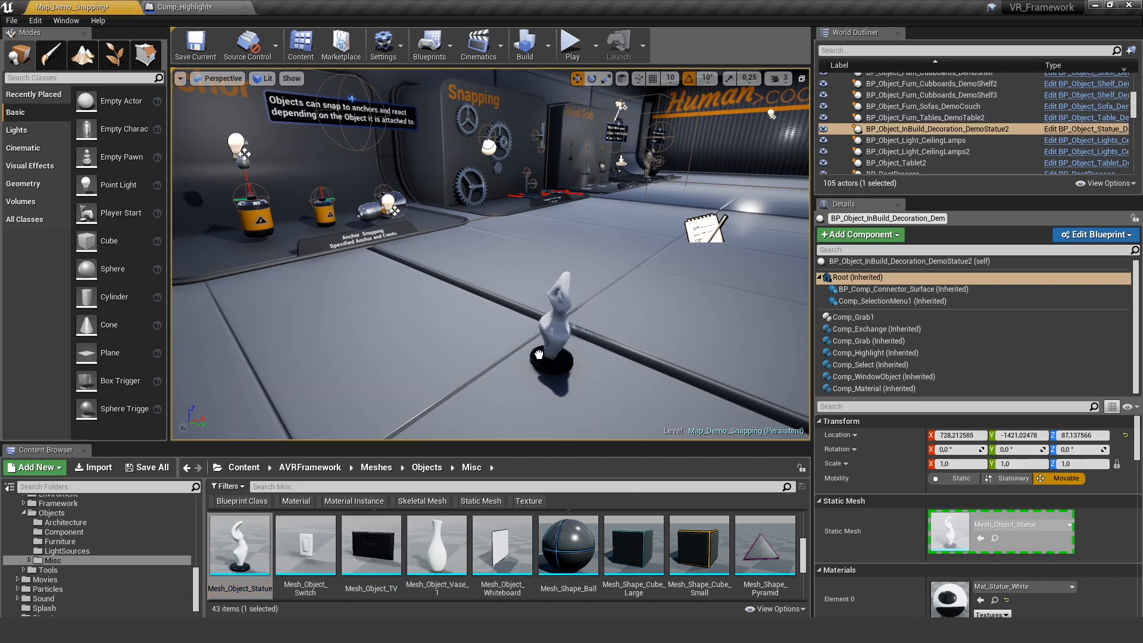
pyautogui.scroll(5, 486, 295)
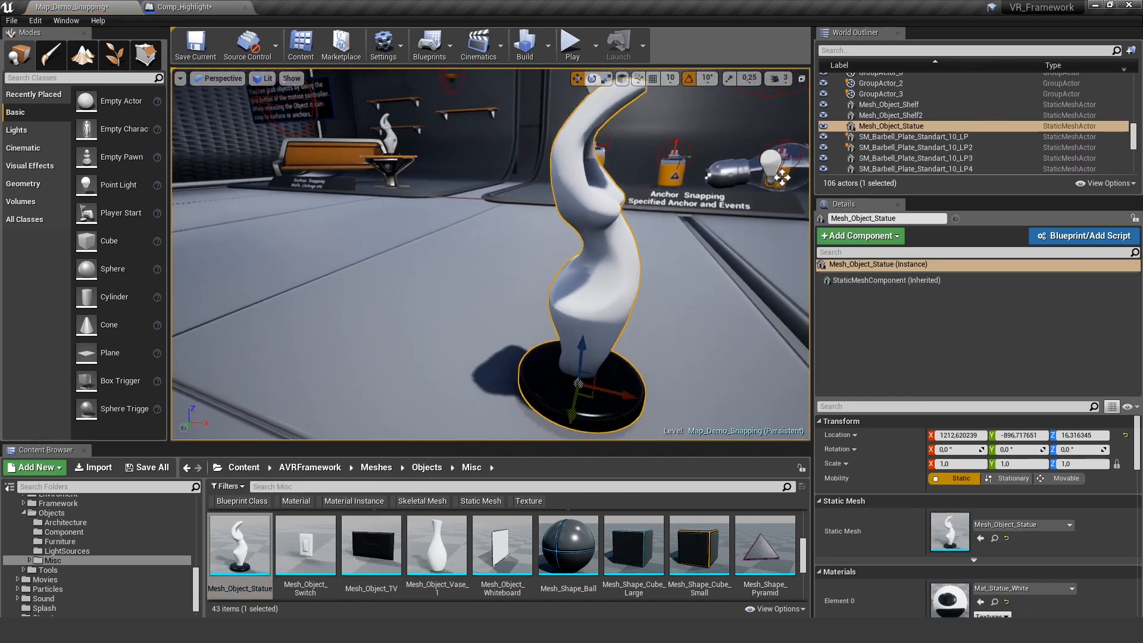
pyautogui.moveTo(492, 267); pyautogui.dragTo(559, 308, button='right')
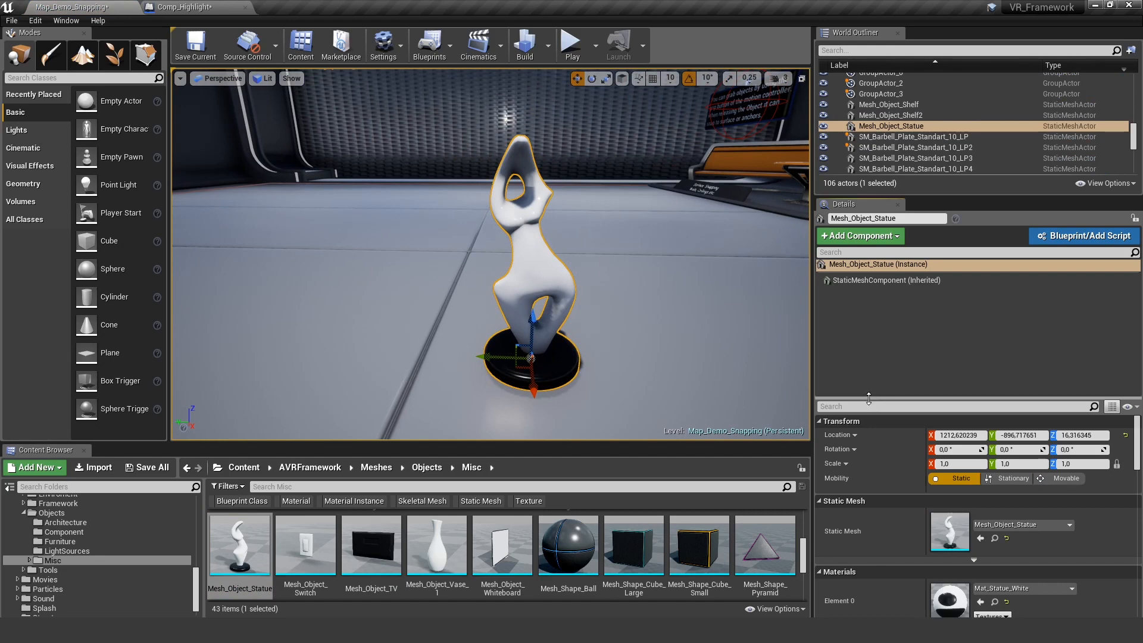
# Add a Comp_Highlight component to the statue.
pyautogui.moveTo(868, 400); pyautogui.dragTo(868, 384)
pyautogui.click(896, 237)
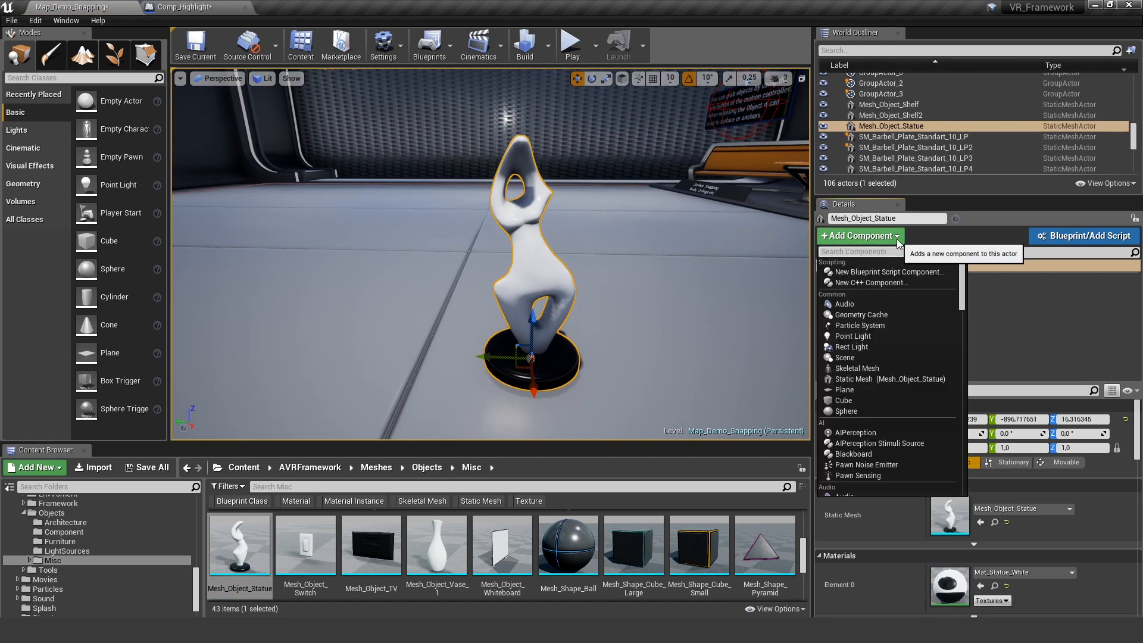
pyautogui.write('high')
pyautogui.click(901, 272)
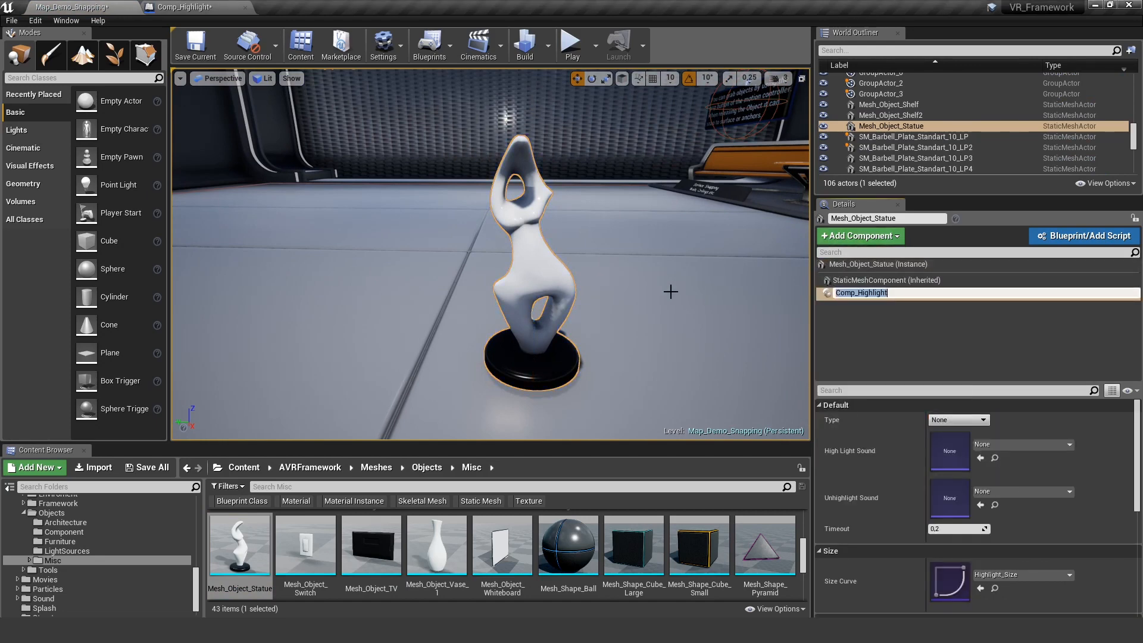
# Set the highlight Type to PostProcess and start a test play.
pyautogui.keyDown('alt'); pyautogui.moveTo(668, 262); pyautogui.dragTo(620, 265); pyautogui.keyUp('alt')
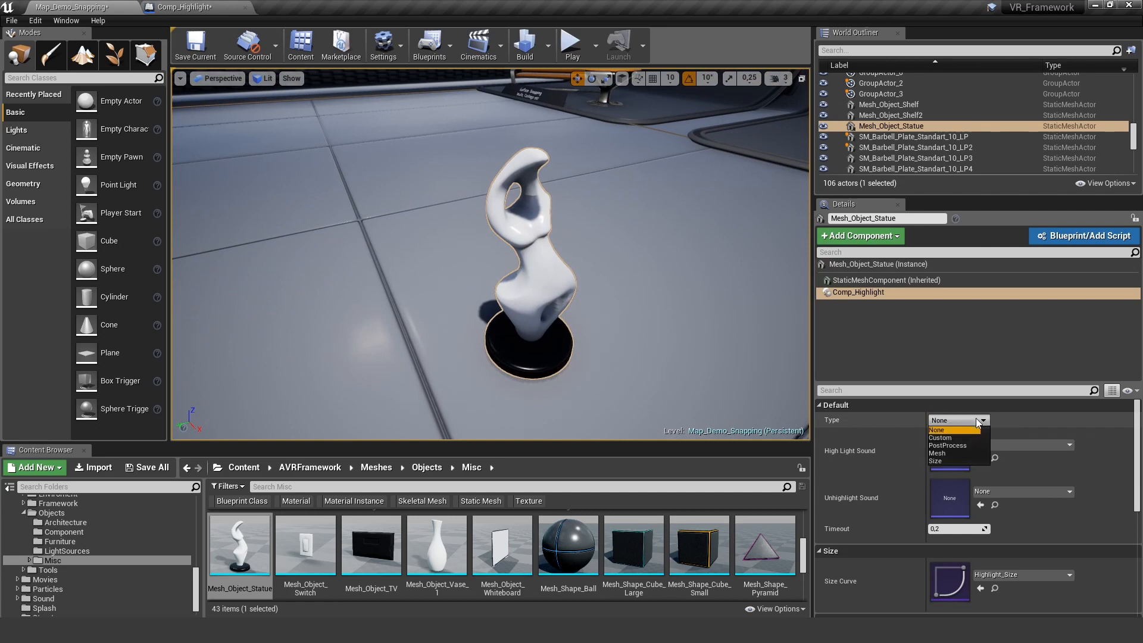
pyautogui.click(948, 445)
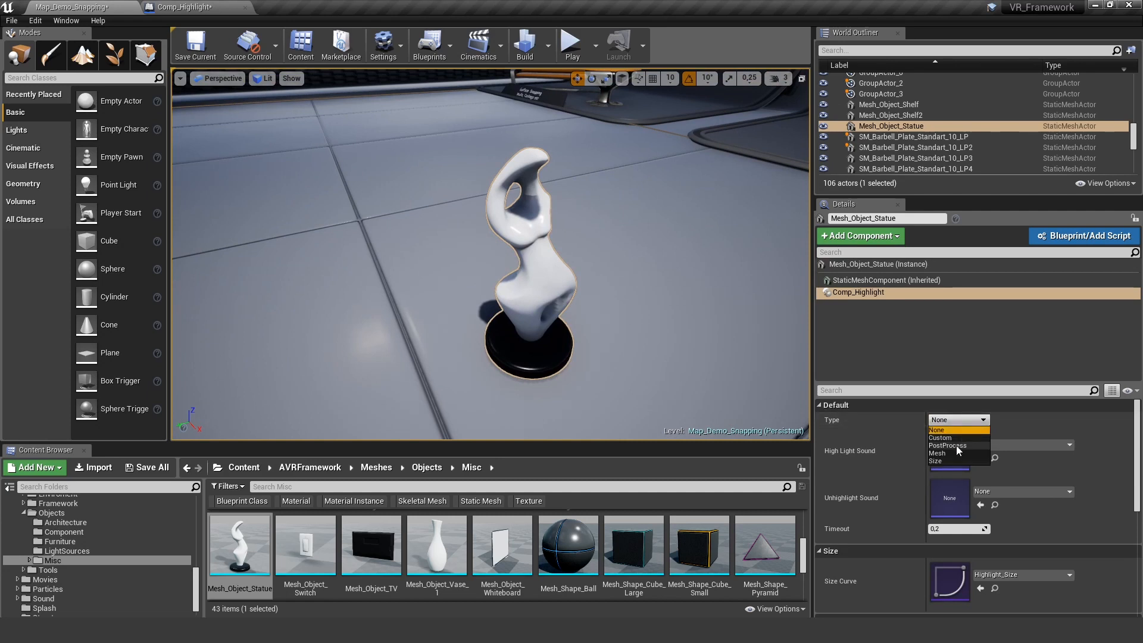
pyautogui.click(572, 43)
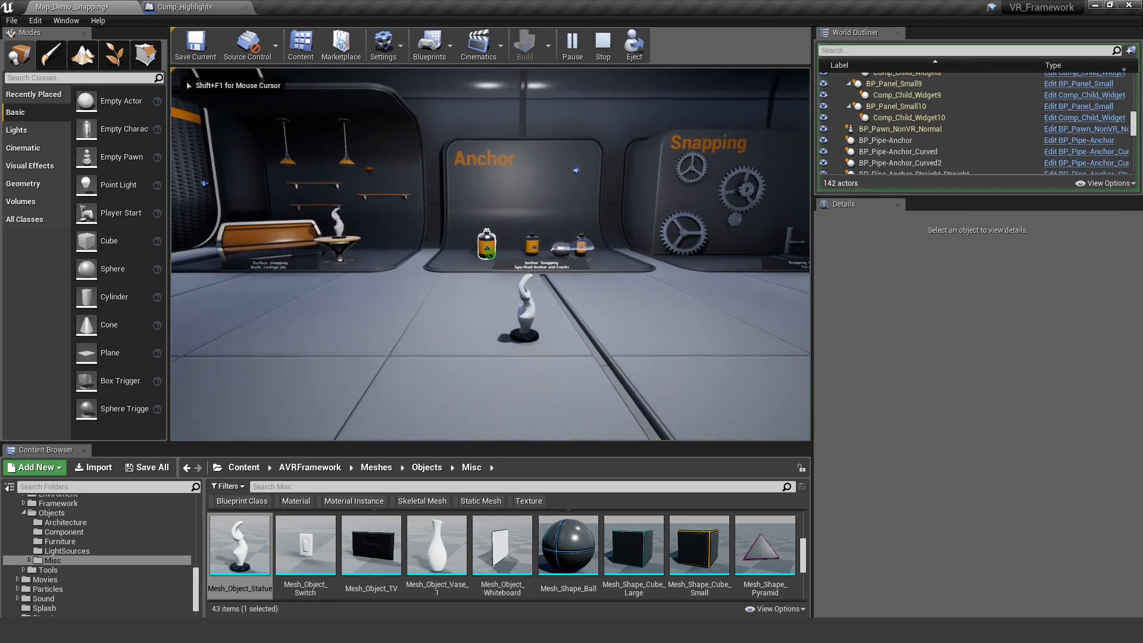
pyautogui.press('w')
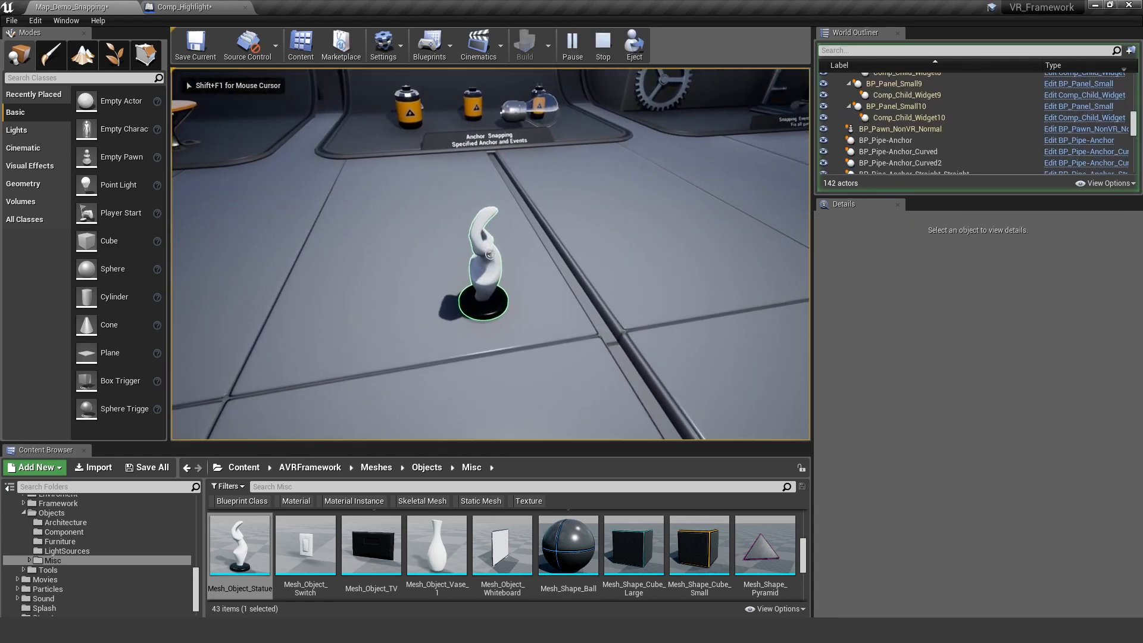
pyautogui.press('w')
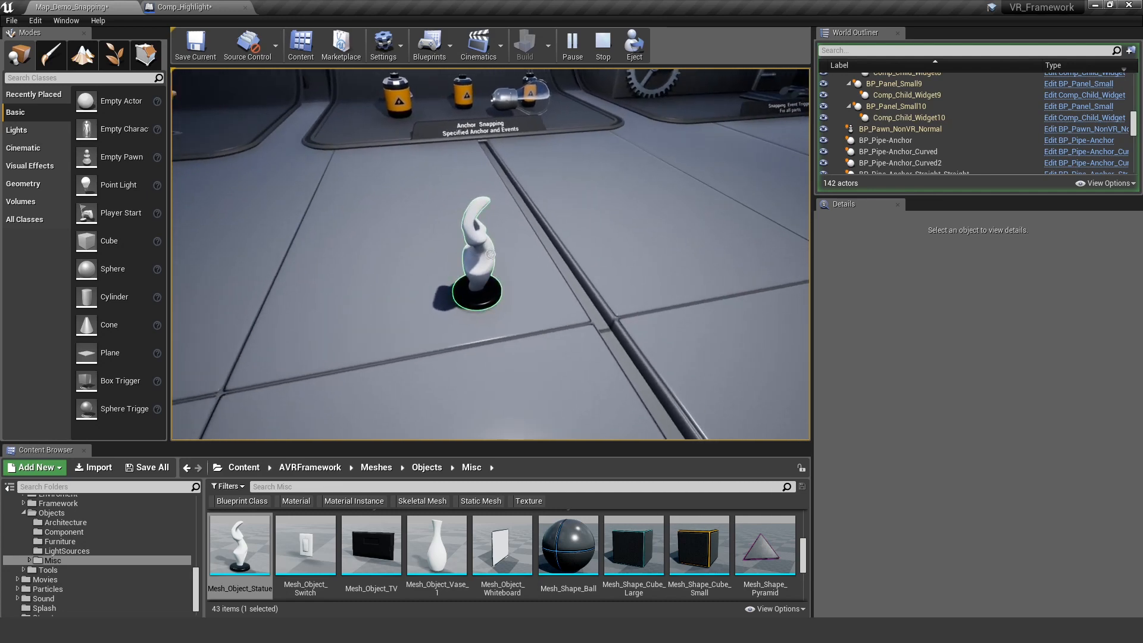
pyautogui.press('Escape')
pyautogui.moveTo(479, 269); pyautogui.dragTo(468, 261, button='right')
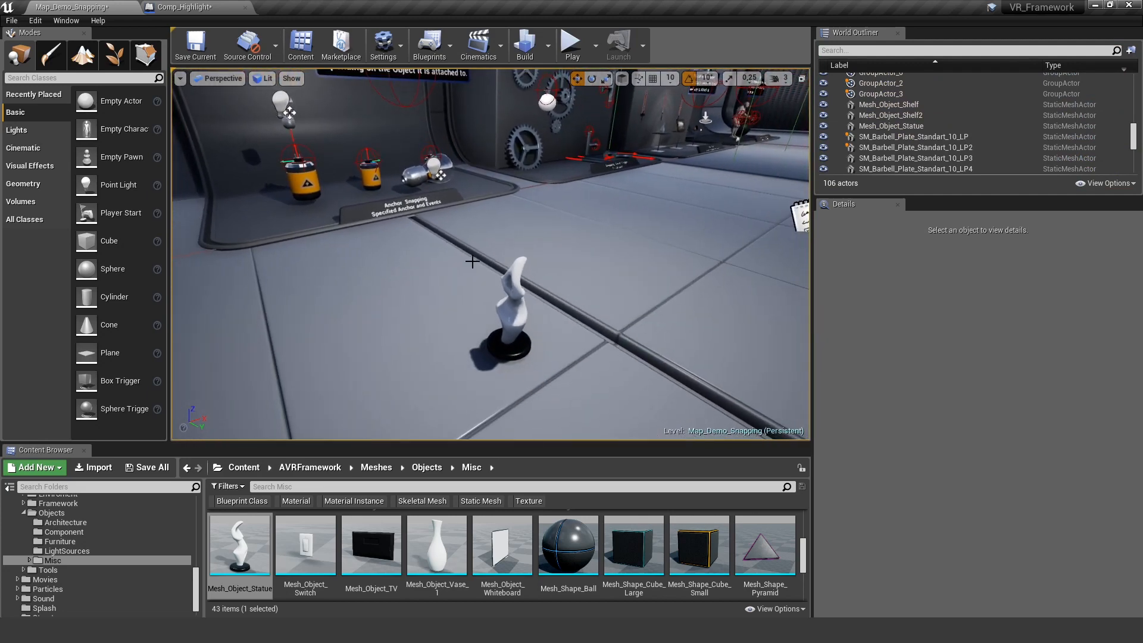
pyautogui.moveTo(501, 250); pyautogui.dragTo(492, 241, button='right')
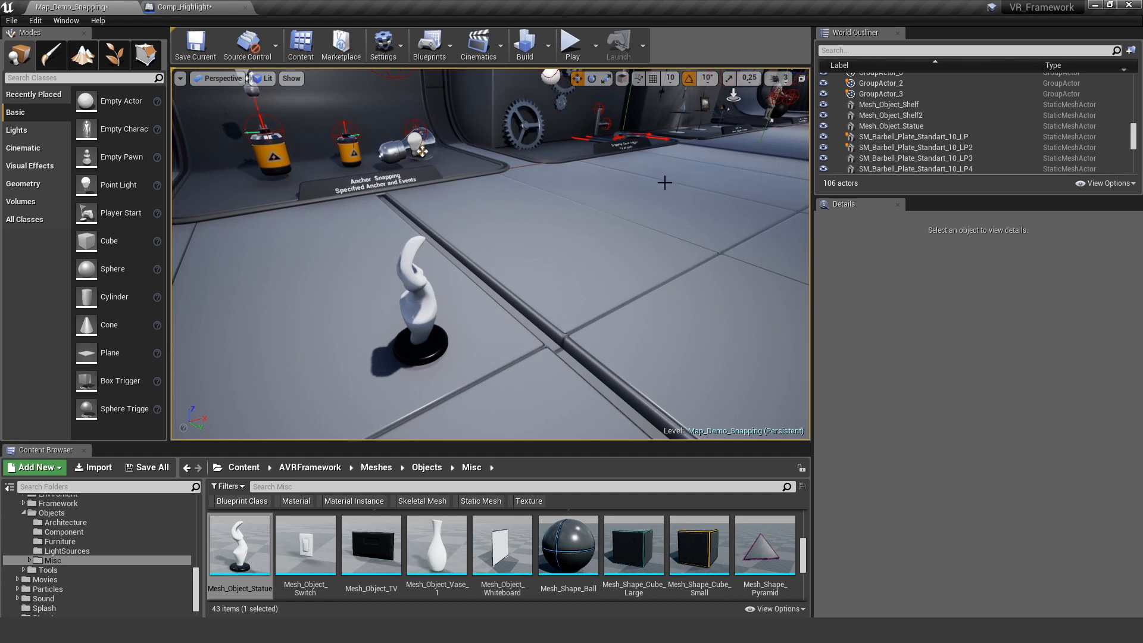
# Find BP_PostProcess in the World Outliner and select its PostProcess component.
pyautogui.click(841, 50)
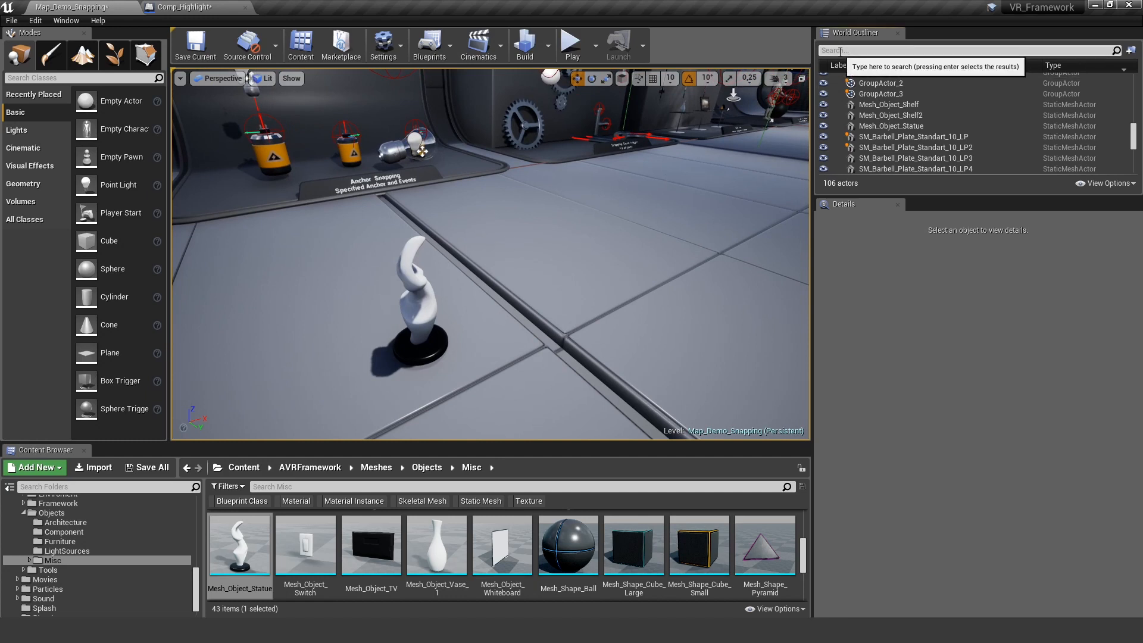
pyautogui.write('post')
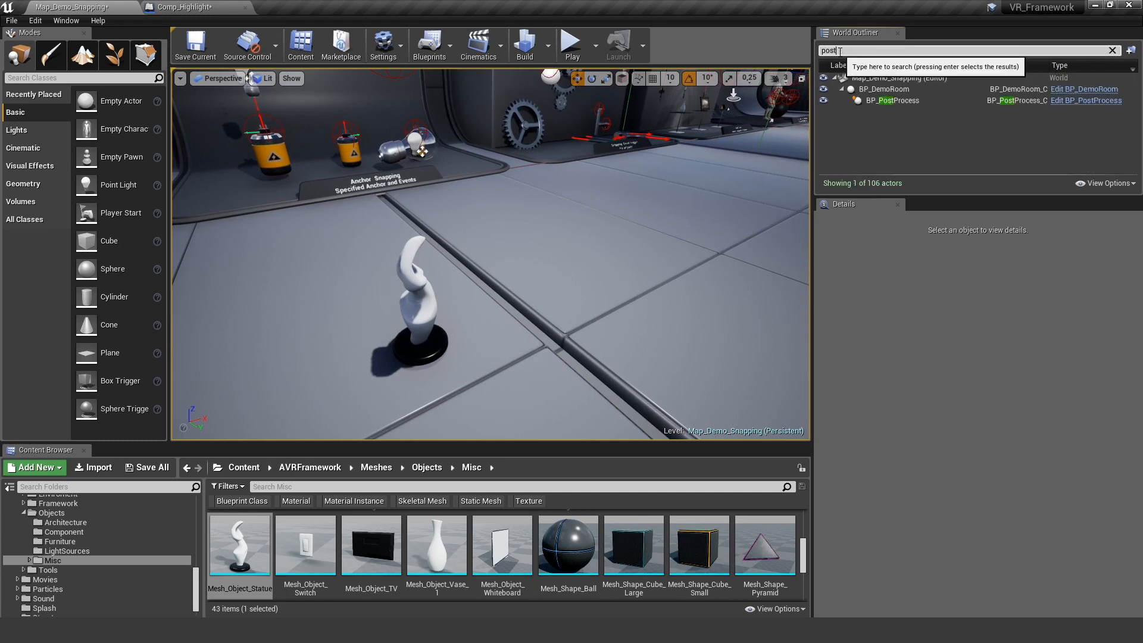
pyautogui.click(893, 100)
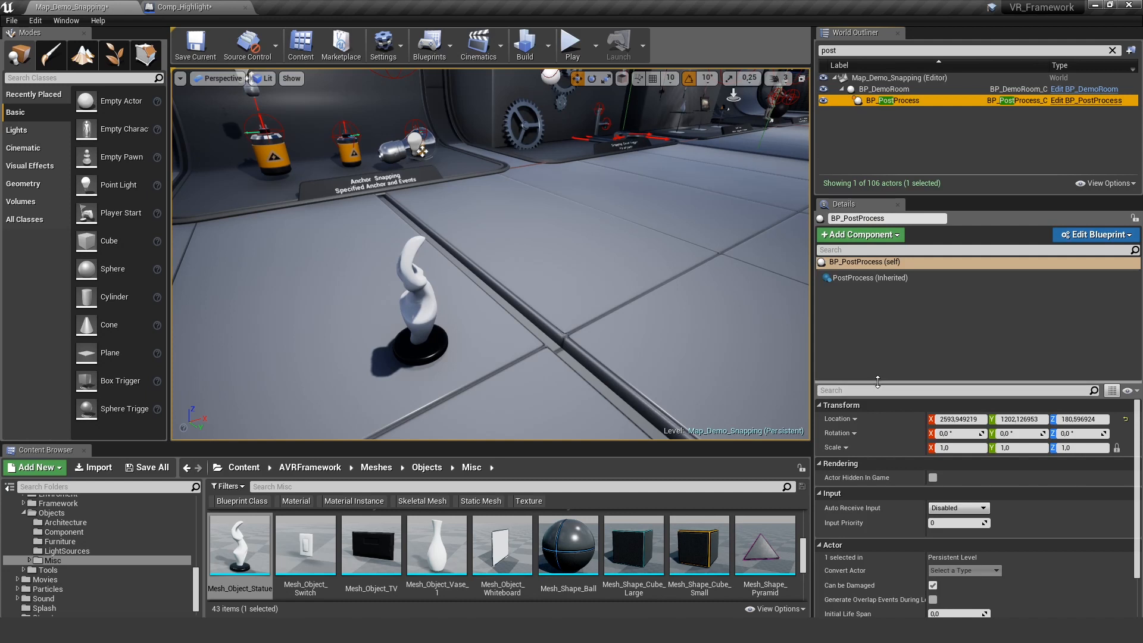
pyautogui.moveTo(879, 382); pyautogui.dragTo(883, 290)
pyautogui.click(871, 278)
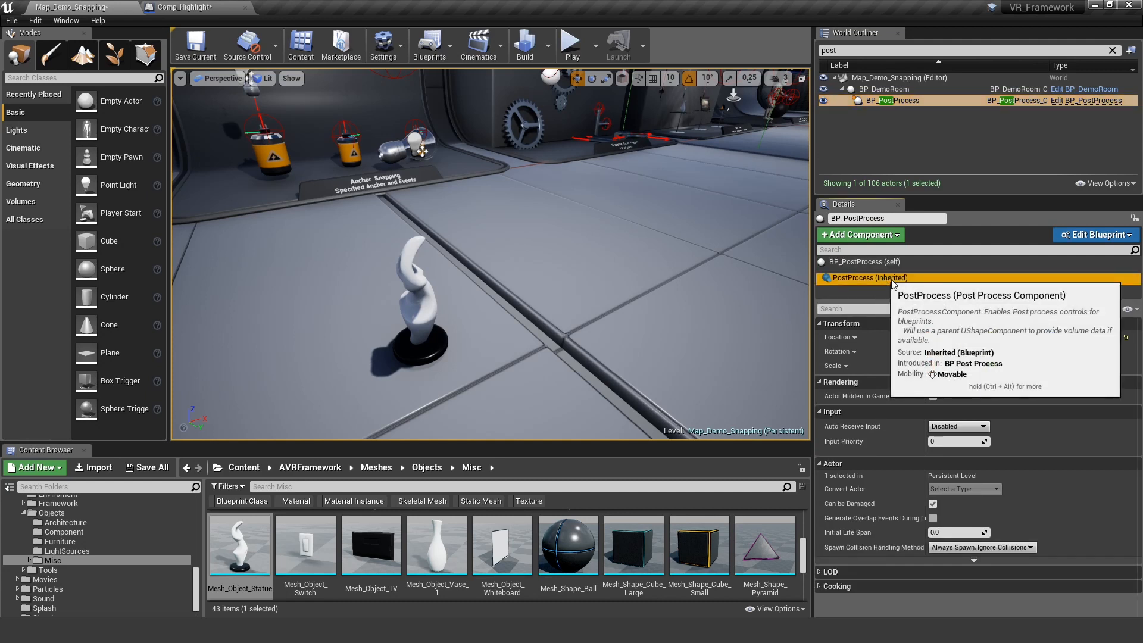
pyautogui.scroll(-3, 912, 441)
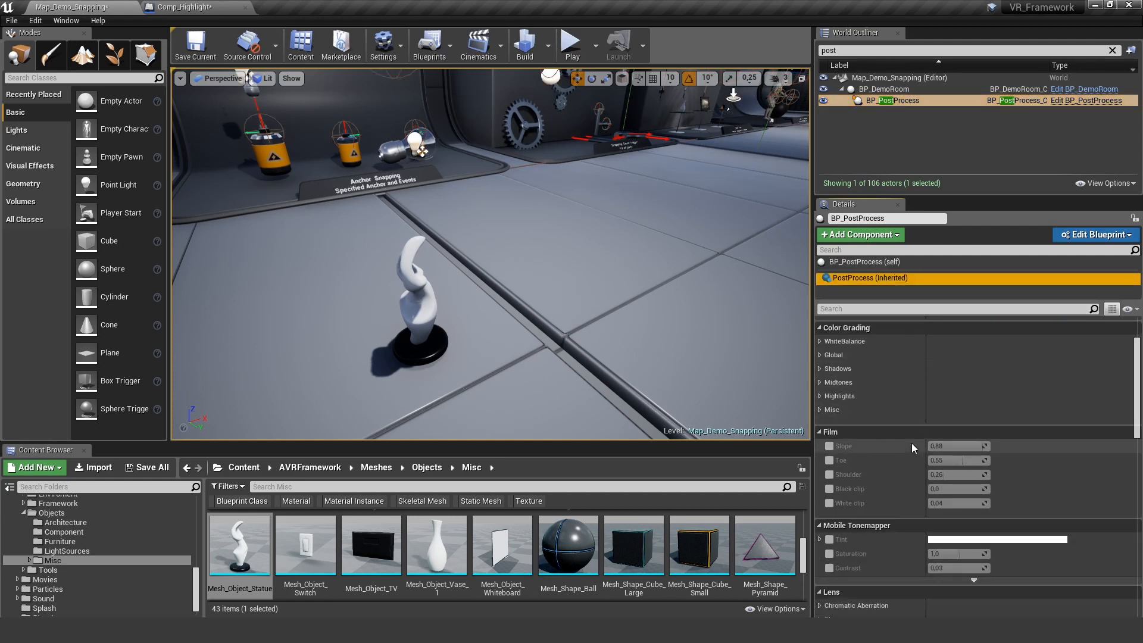
pyautogui.scroll(-2, 912, 444)
pyautogui.scroll(-2, 826, 399)
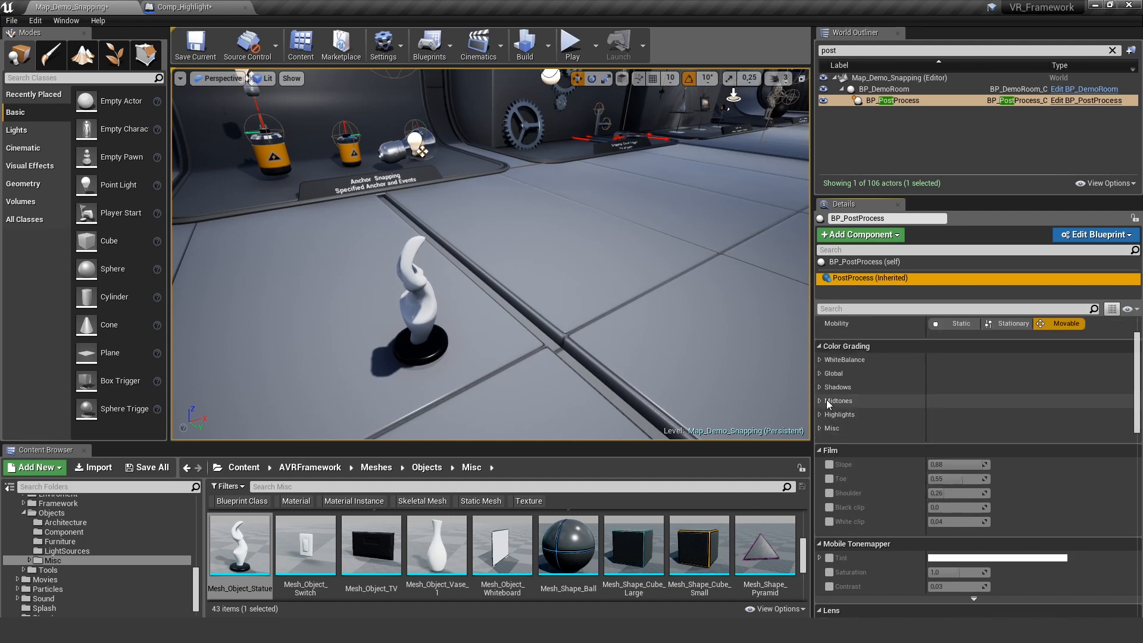
pyautogui.scroll(-2, 827, 399)
pyautogui.scroll(-2, 849, 447)
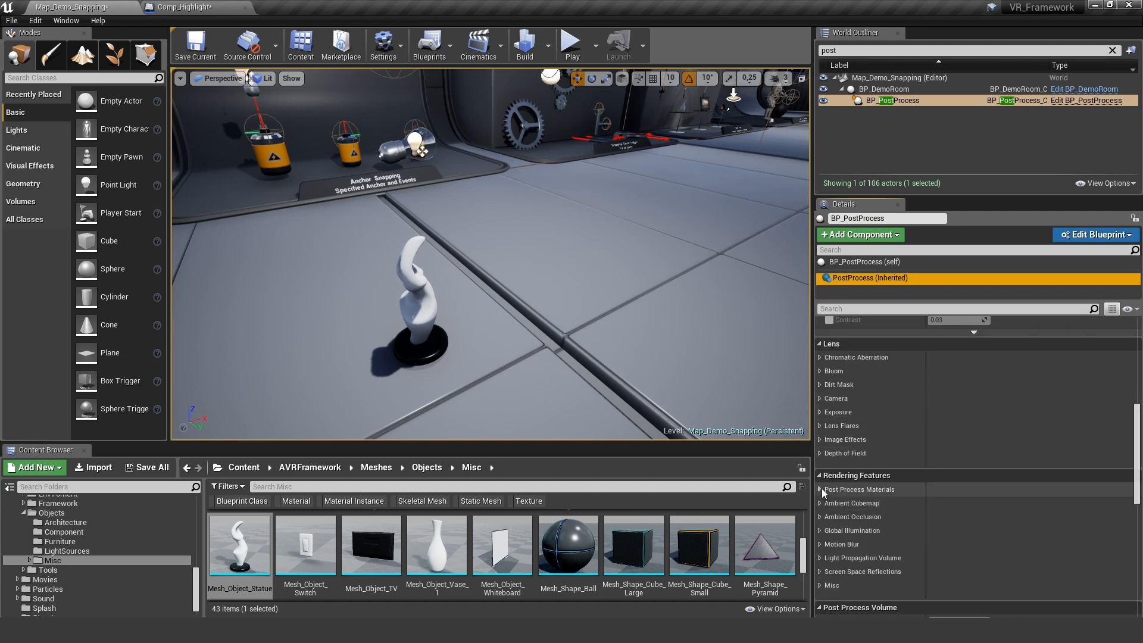
# Expand Post Process Materials and load Mat_Highlight_Outline_Color for editing.
pyautogui.click(823, 488)
pyautogui.click(826, 504)
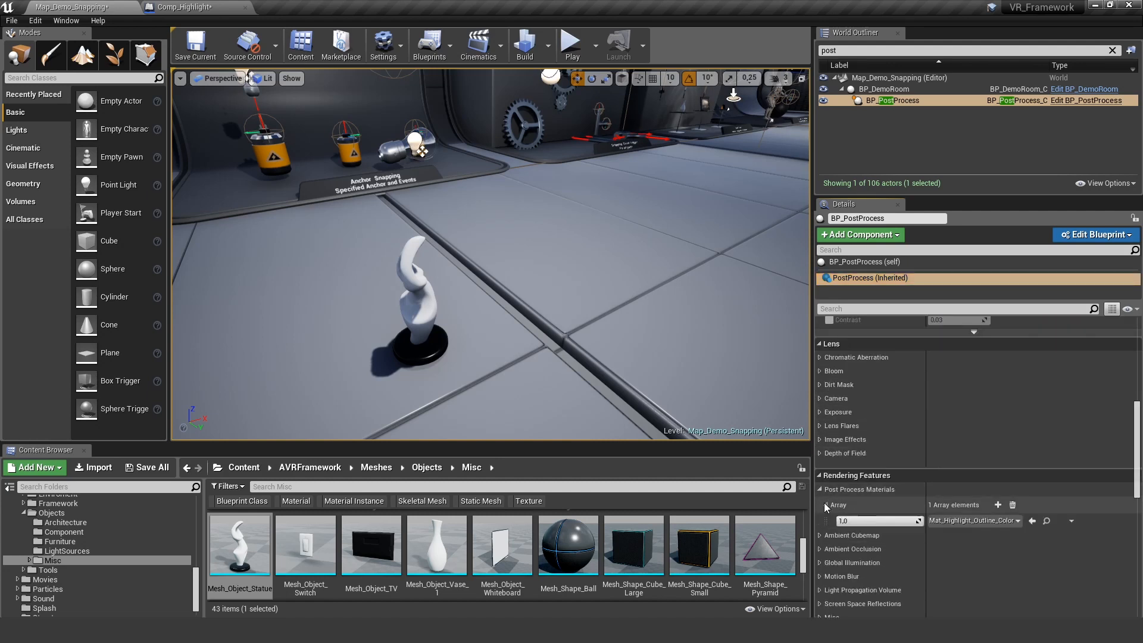
pyautogui.scroll(-1, 893, 500)
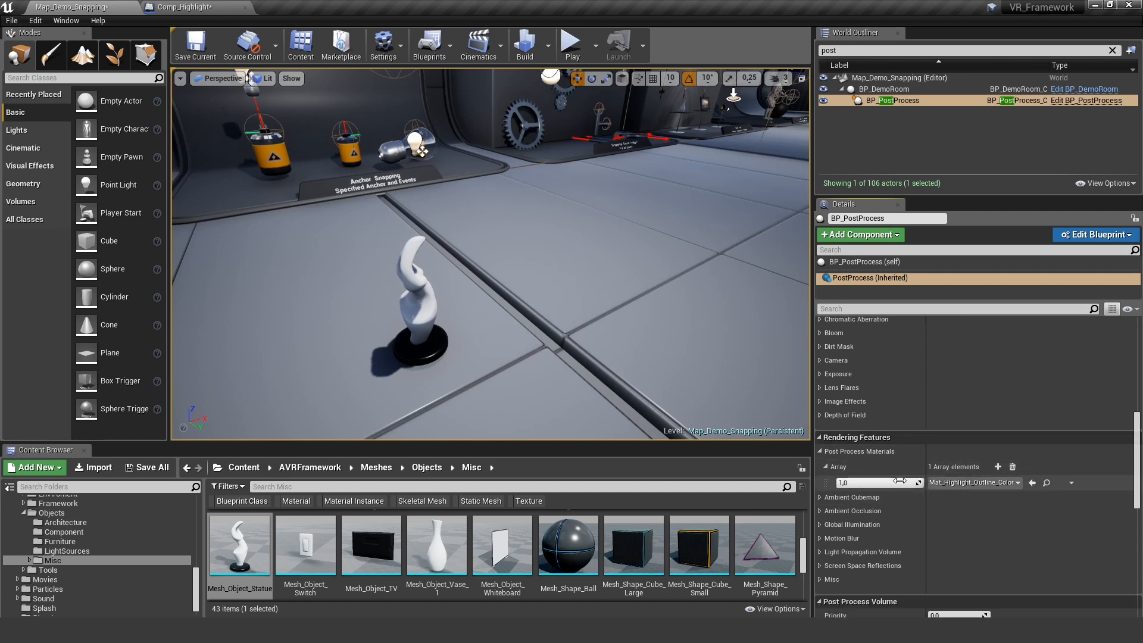
pyautogui.click(1045, 484)
pyautogui.doubleClick(306, 543)
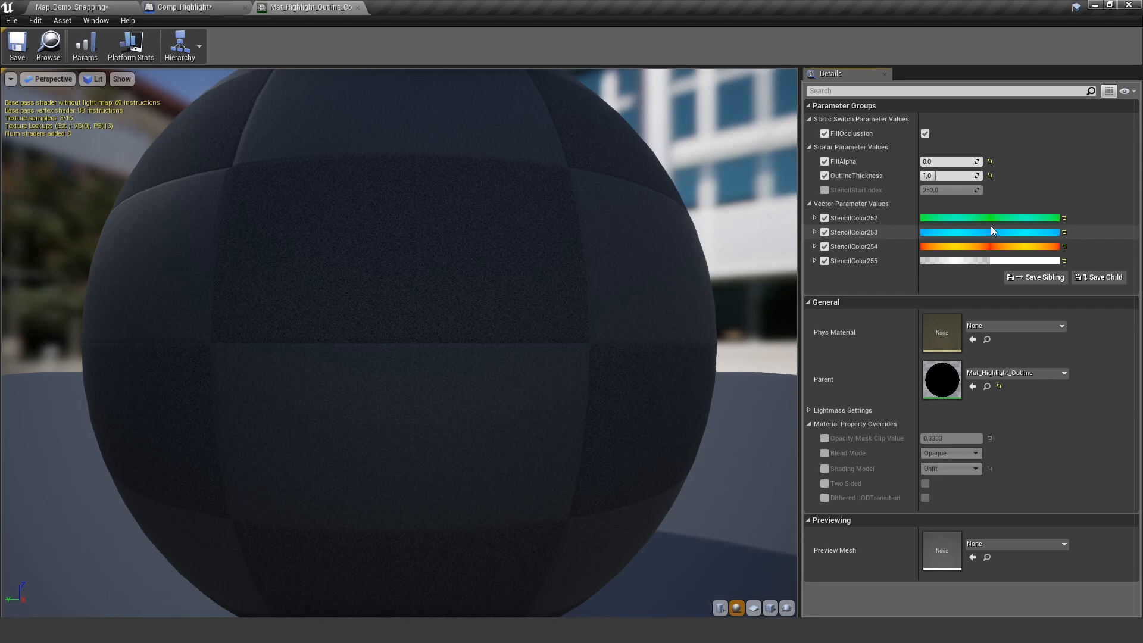
pyautogui.click(72, 6)
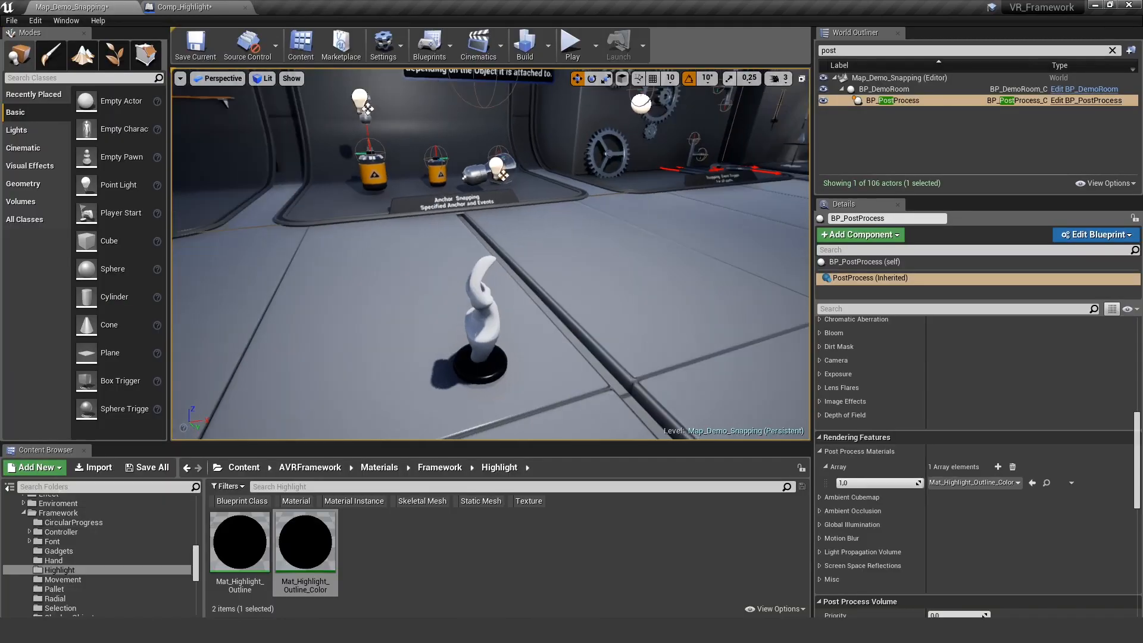
# Review the statue's Comp_Highlight type and reopen Mat_Highlight_Outline_Color.
pyautogui.moveTo(527, 268); pyautogui.dragTo(499, 254, button='right')
pyautogui.click(516, 307)
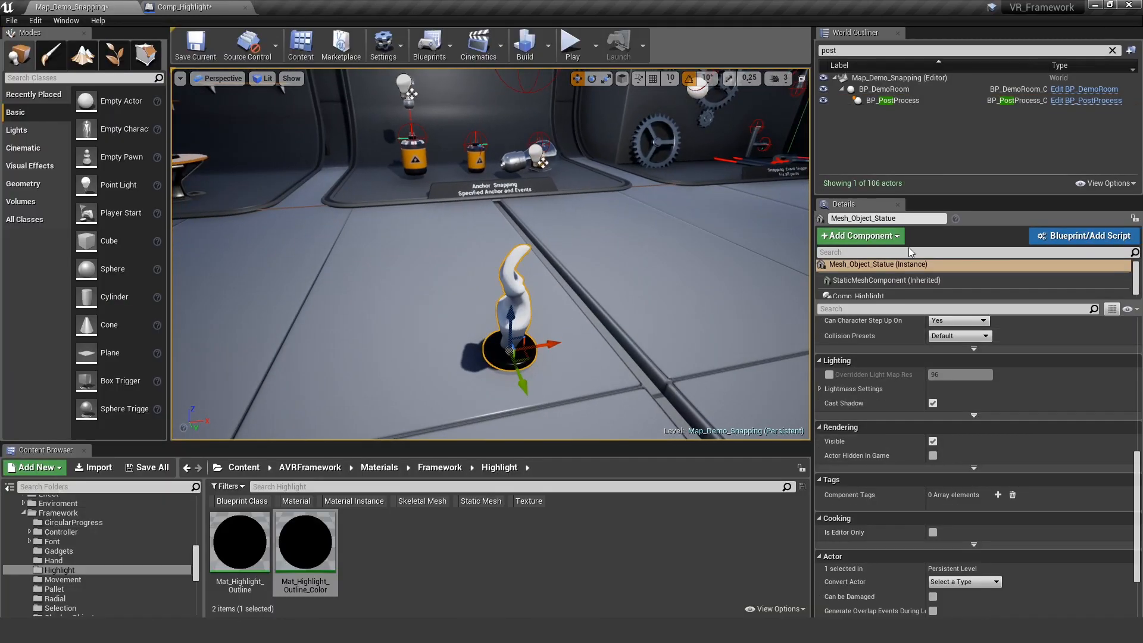
pyautogui.click(859, 296)
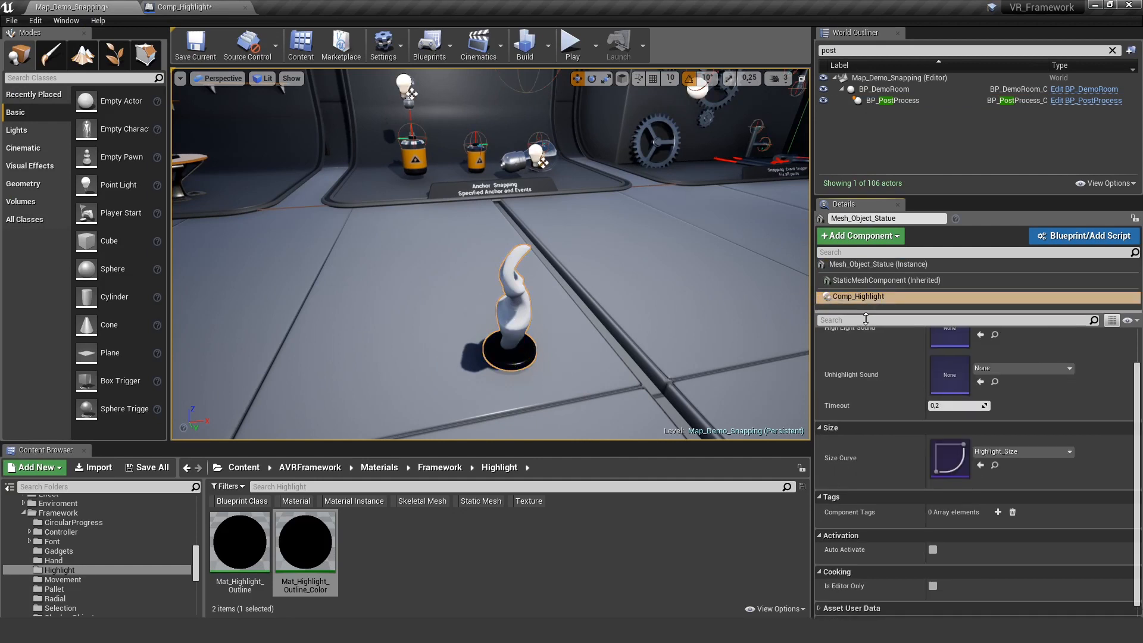
pyautogui.scroll(-3, 960, 426)
pyautogui.scroll(2, 960, 425)
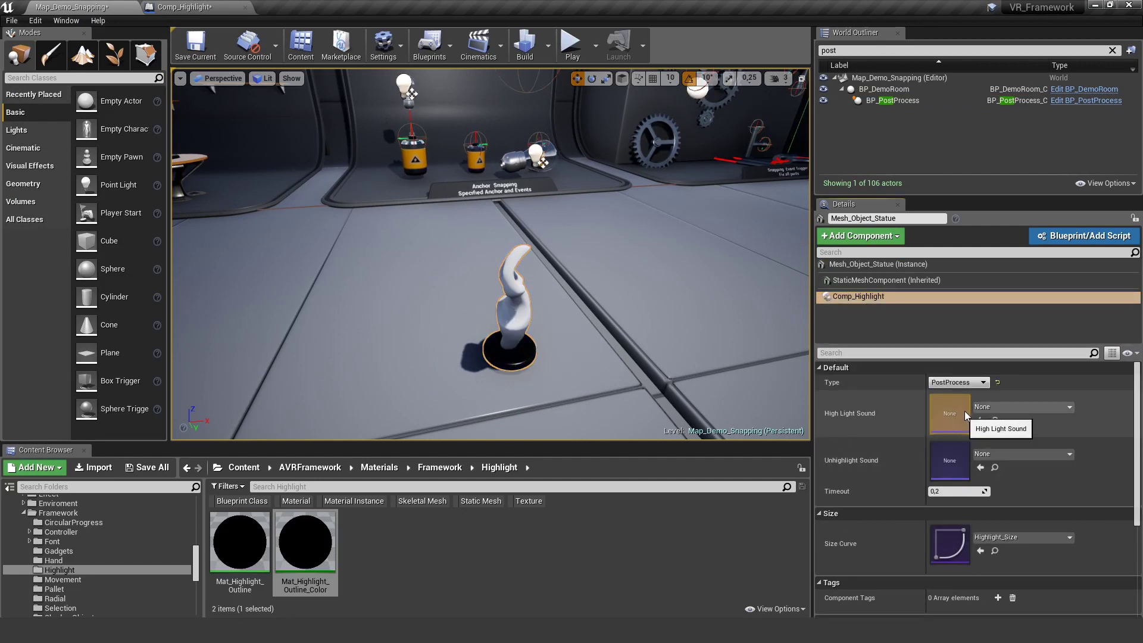
pyautogui.click(981, 384)
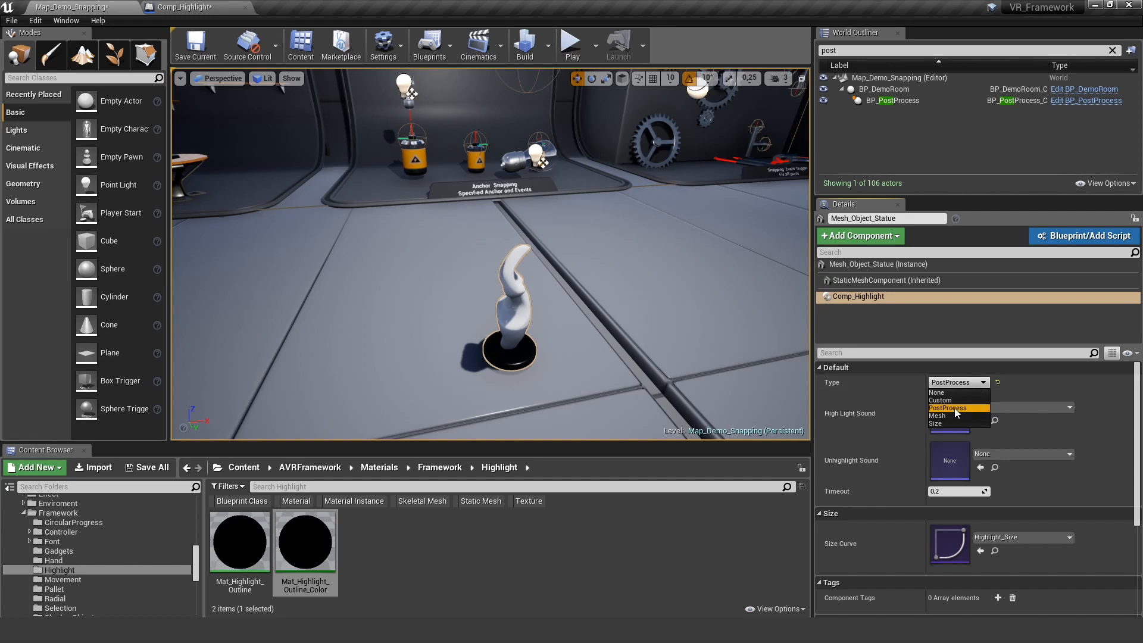
pyautogui.doubleClick(306, 543)
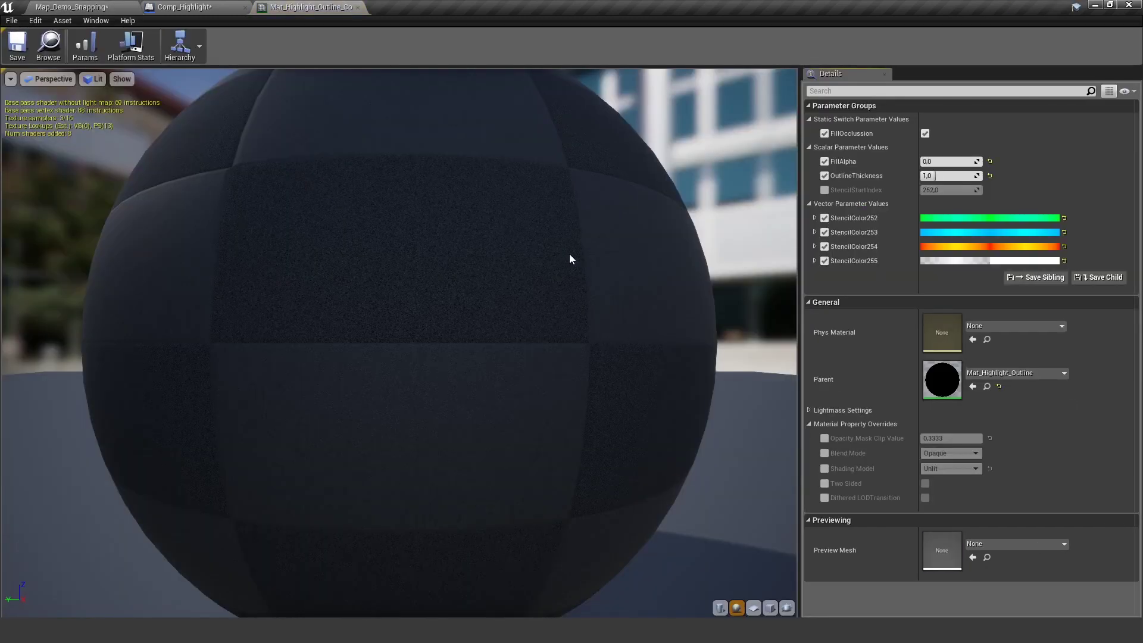
# Reset FillAlpha to 0,05 with OutlineThickness 3,0 and play the level again.
pyautogui.moveTo(570, 259); pyautogui.dragTo(500, 294)
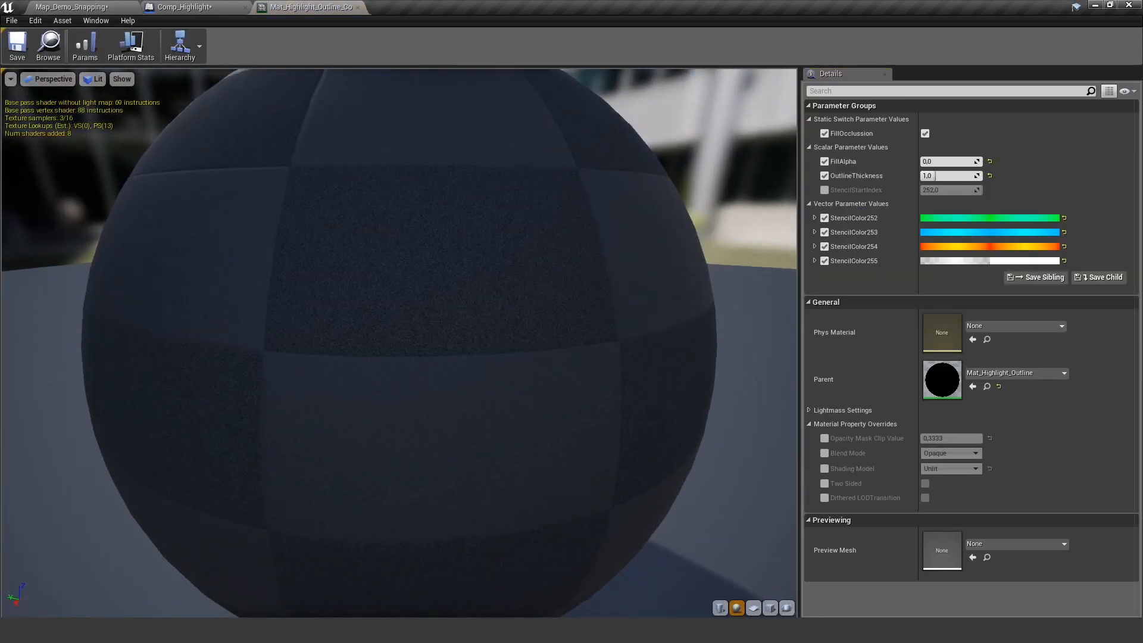
pyautogui.moveTo(614, 217); pyautogui.dragTo(567, 186)
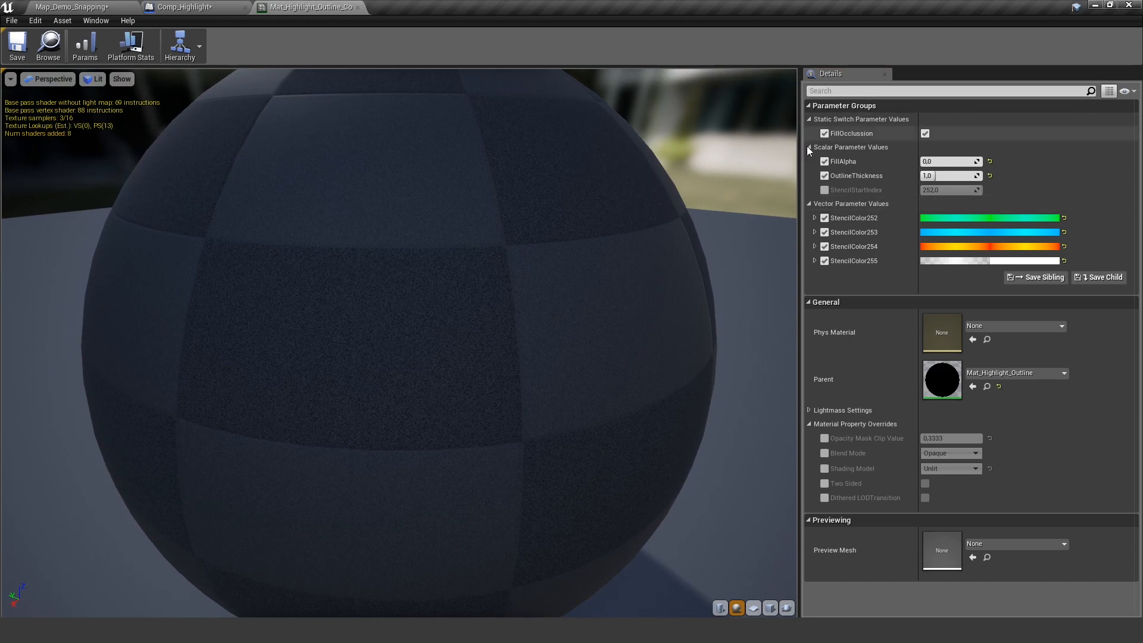
pyautogui.hotkey('ctrl', 'z')
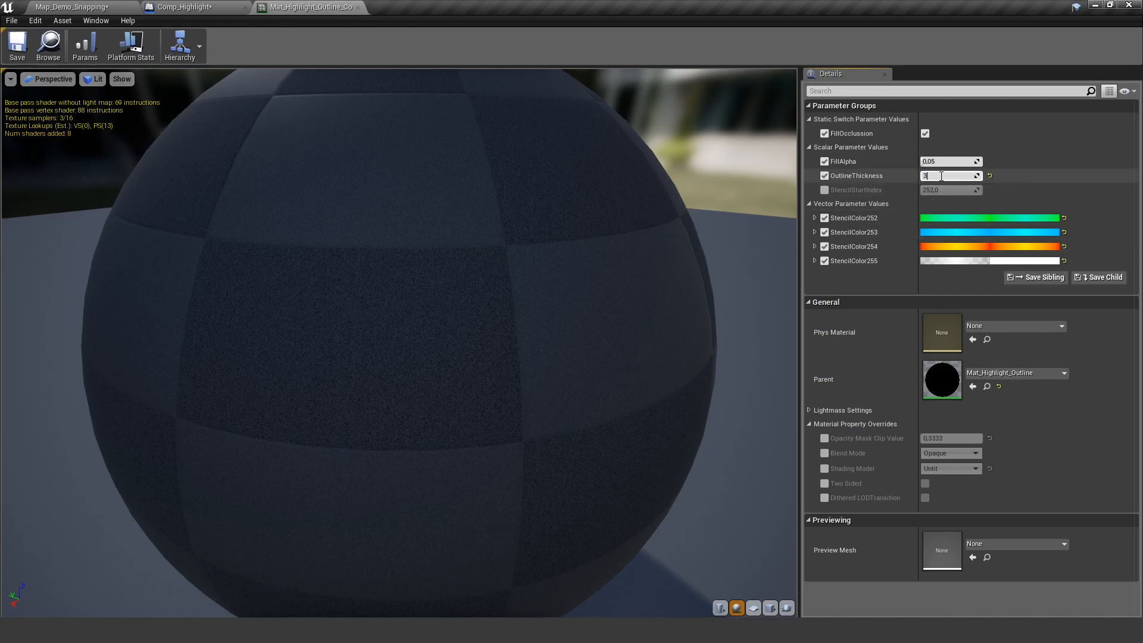
pyautogui.click(71, 6)
pyautogui.click(571, 45)
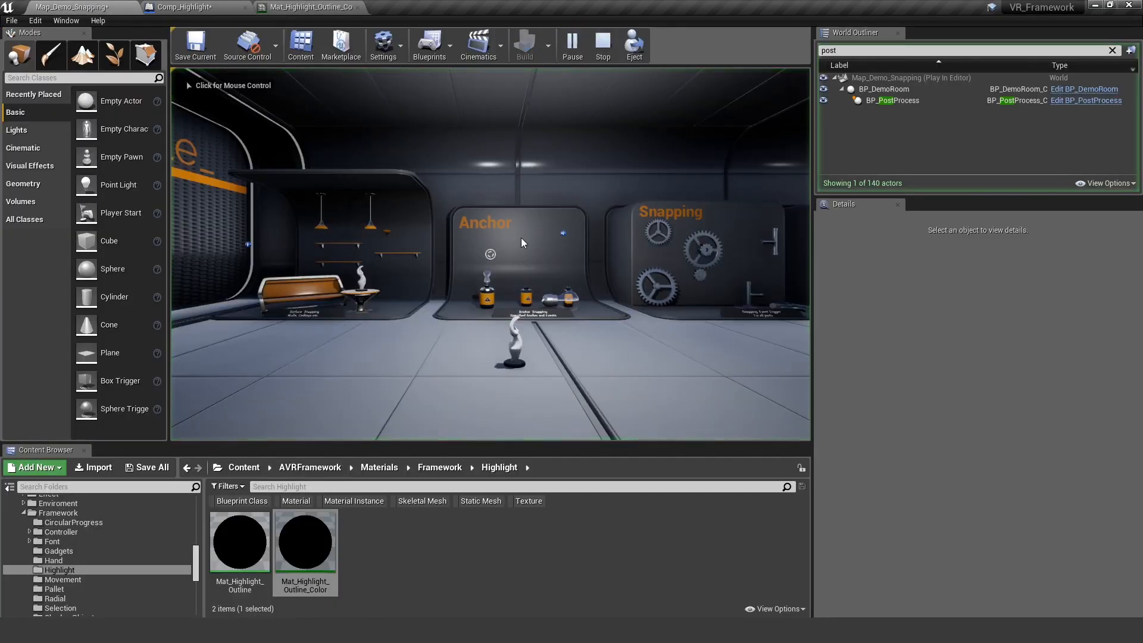
# Walk to the outlined statue, stop play, and show its highlight sound list.
pyautogui.press('w')
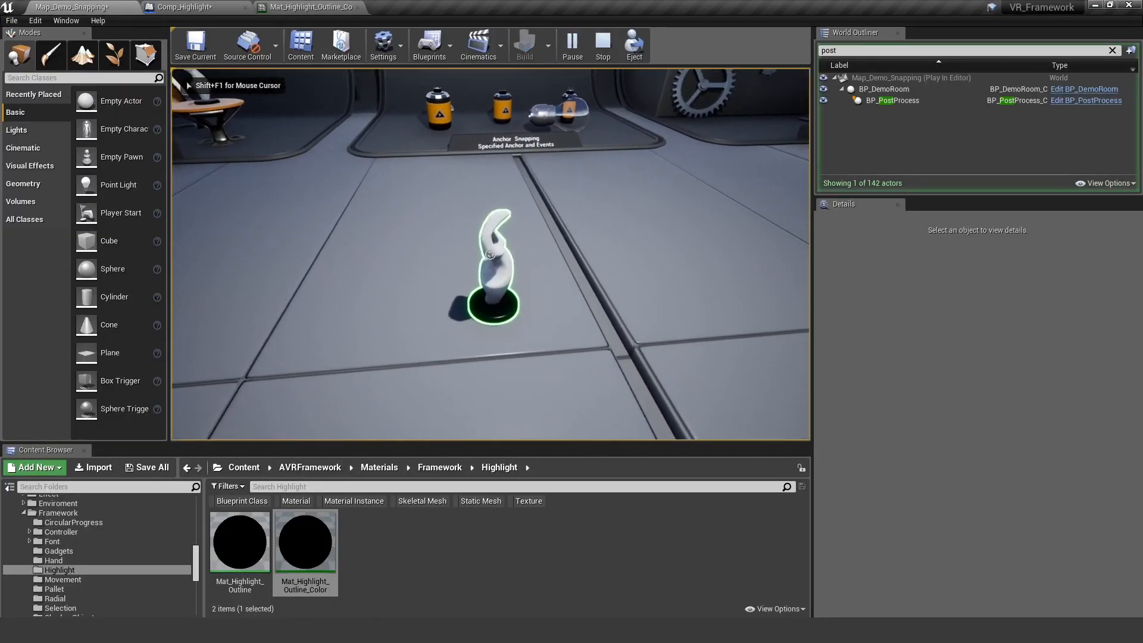
pyautogui.press('w')
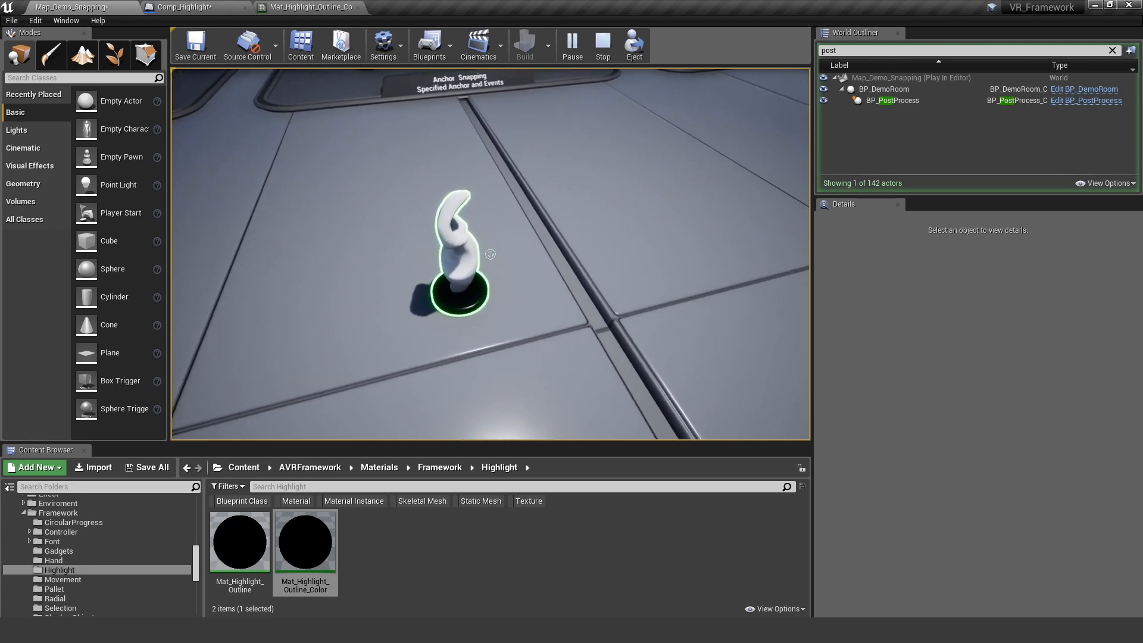
pyautogui.press('Escape')
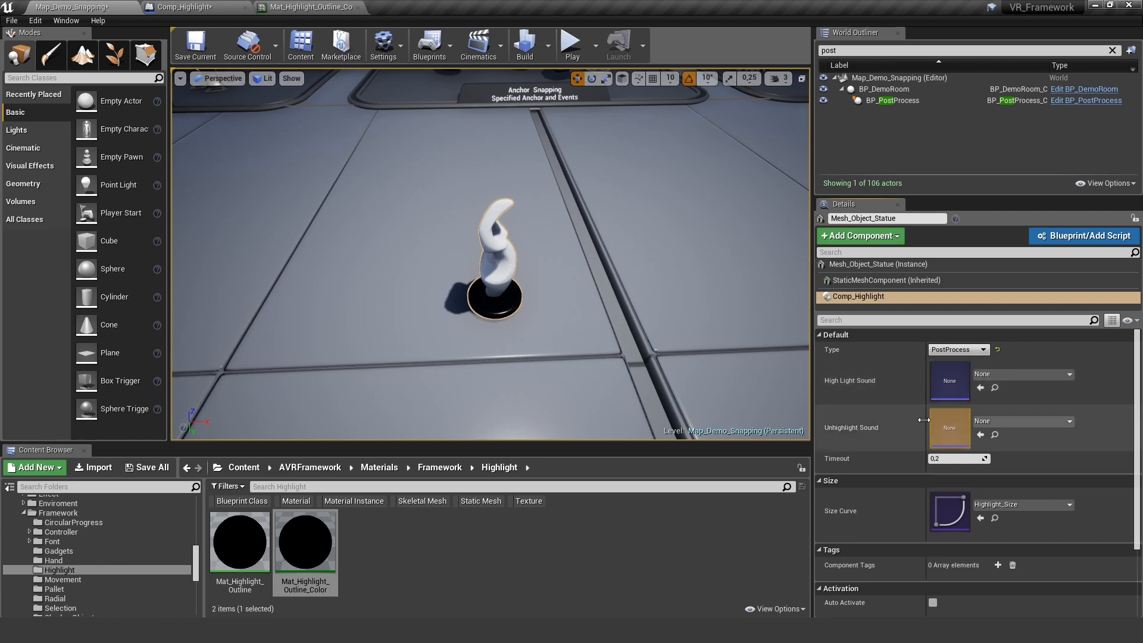
pyautogui.click(1013, 375)
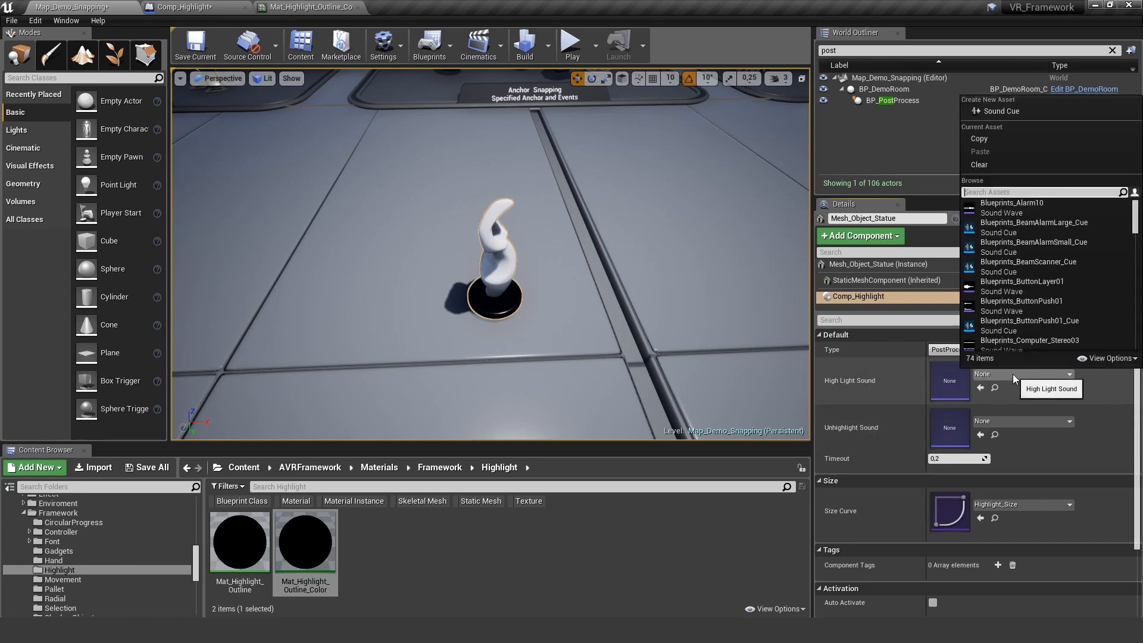
pyautogui.click(1018, 287)
pyautogui.click(572, 42)
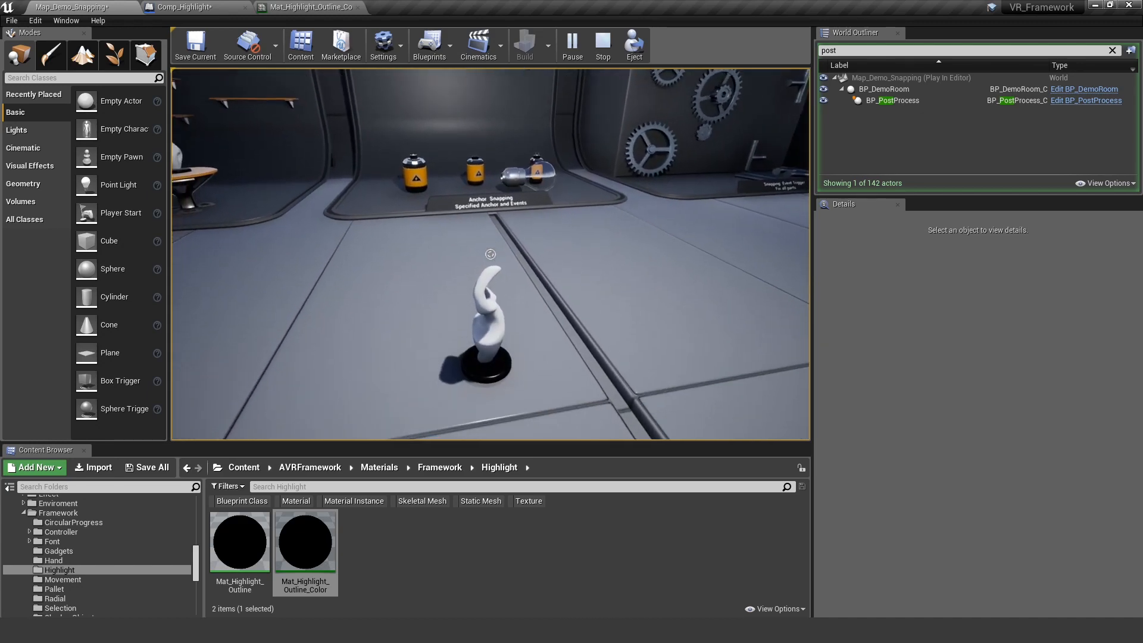
pyautogui.press('Escape')
pyautogui.click(541, 348)
pyautogui.click(857, 296)
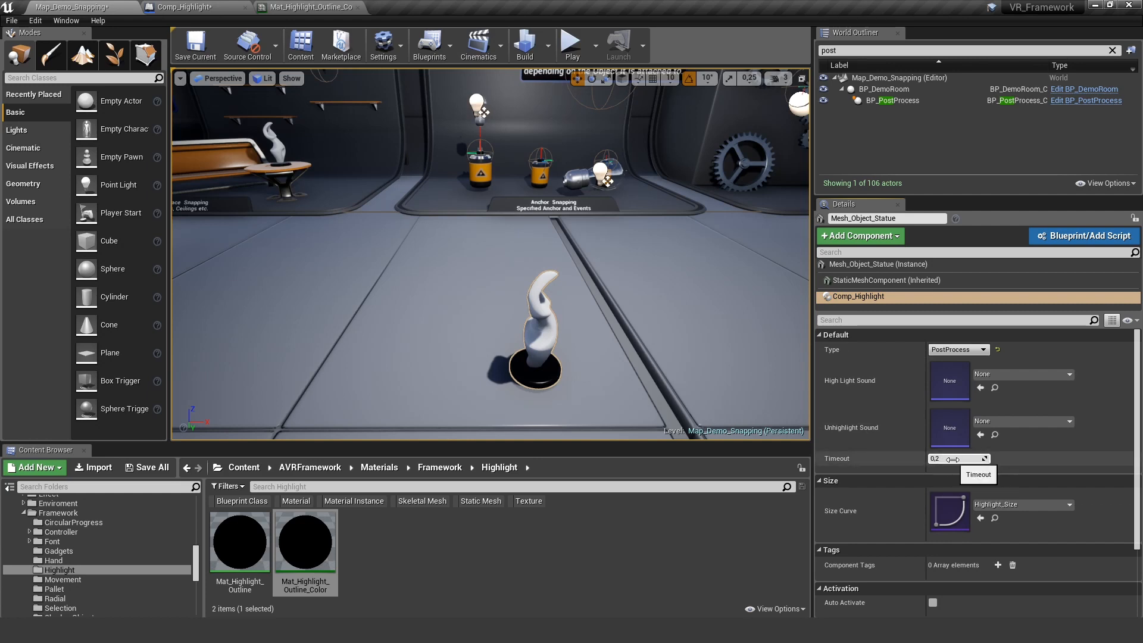
pyautogui.click(953, 459)
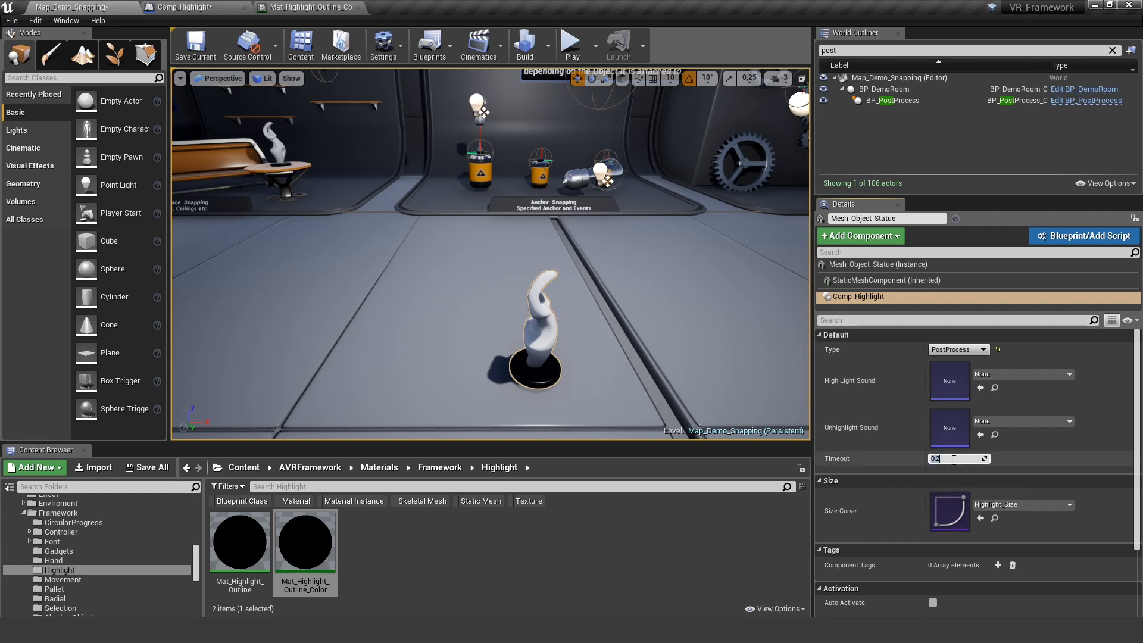
pyautogui.write('0.5')
pyautogui.press('Return')
pyautogui.click(572, 43)
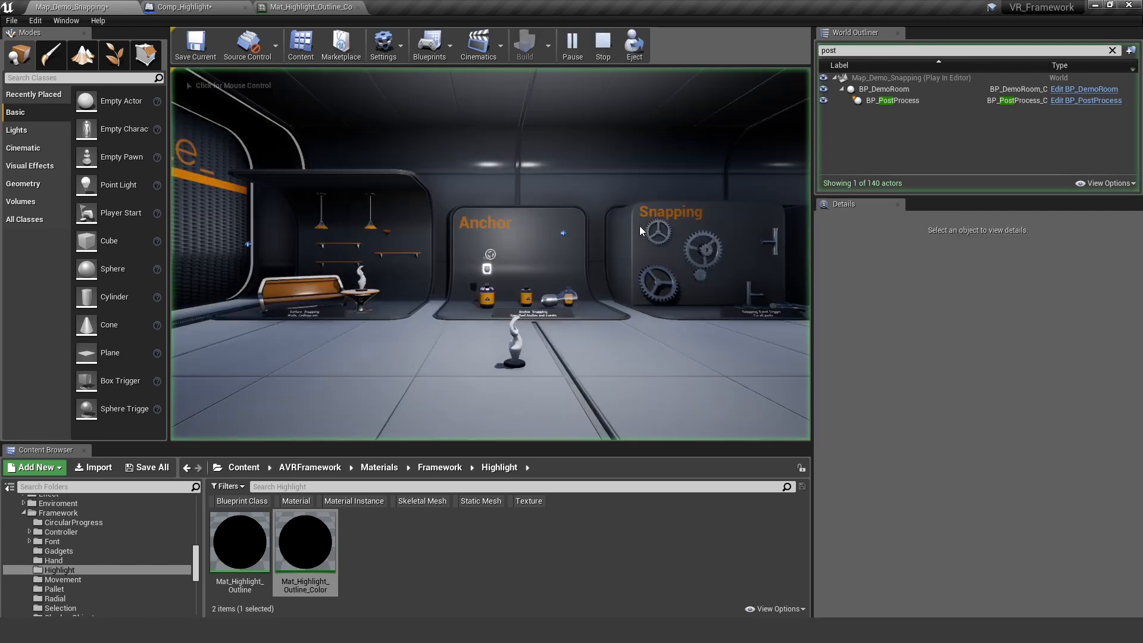
pyautogui.press('w')
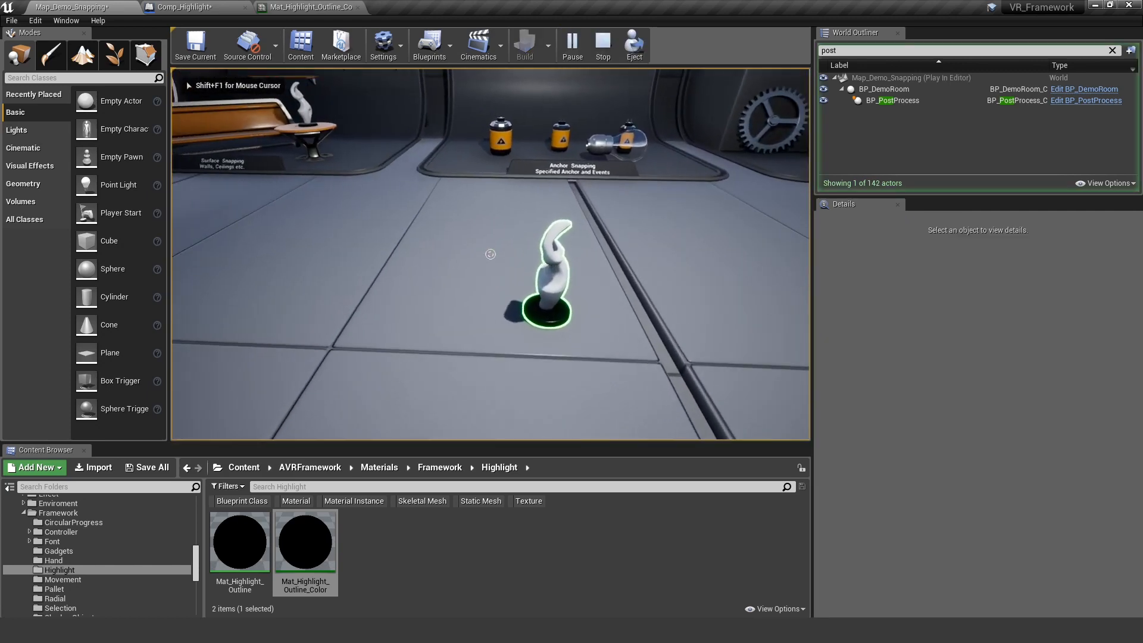
pyautogui.press('d')
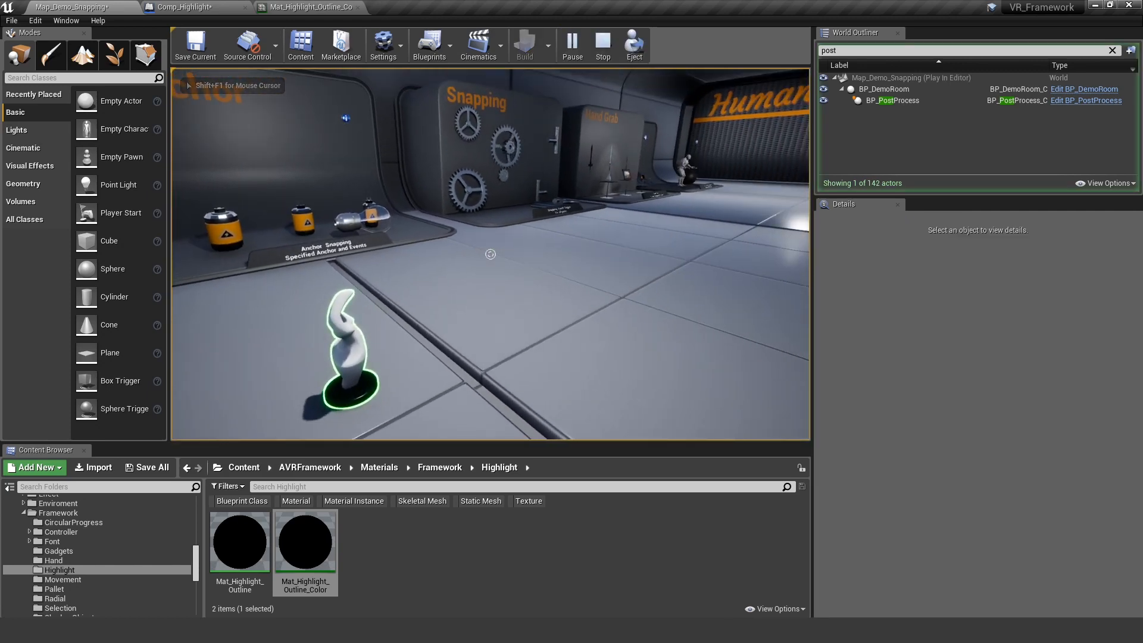
pyautogui.press('Escape')
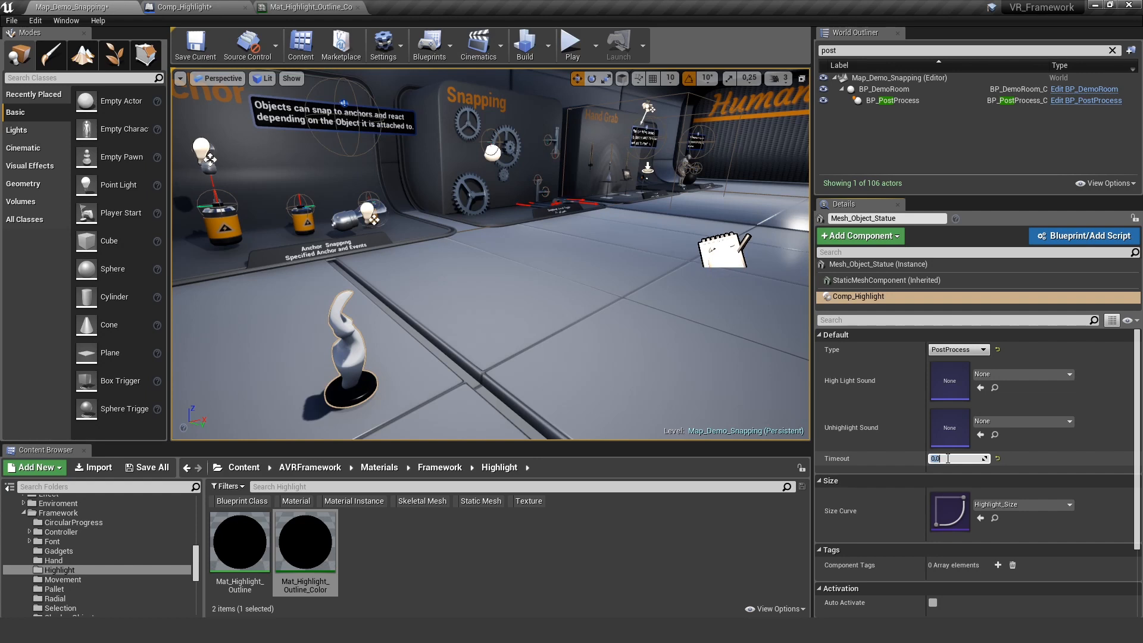
pyautogui.click(573, 42)
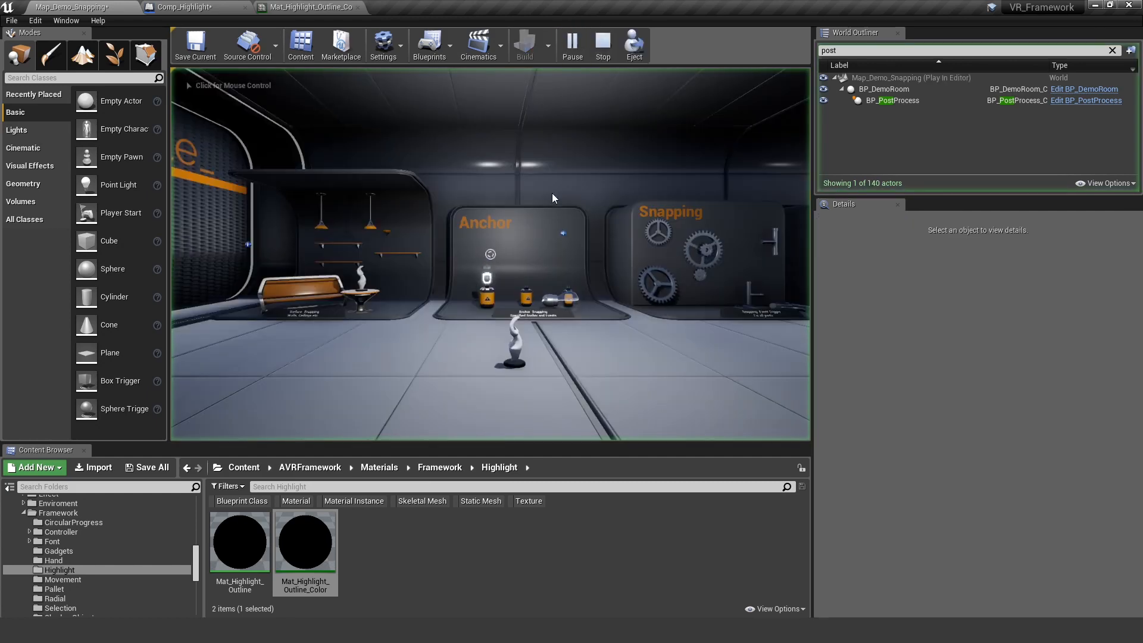
pyautogui.press('w')
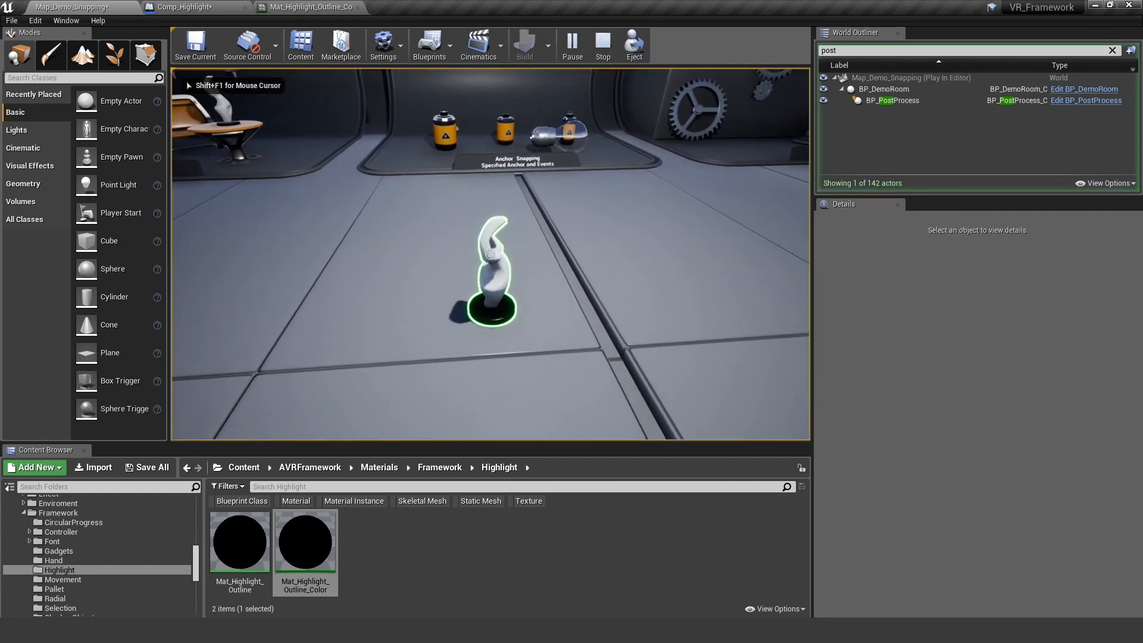
pyautogui.press('d')
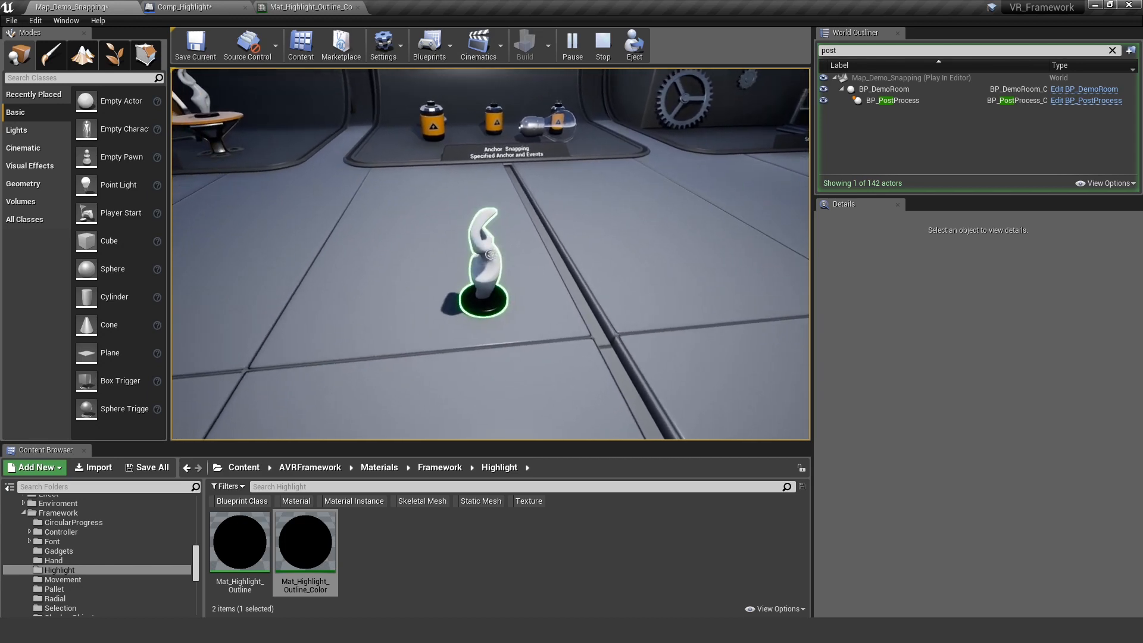
pyautogui.press('a')
pyautogui.press('w')
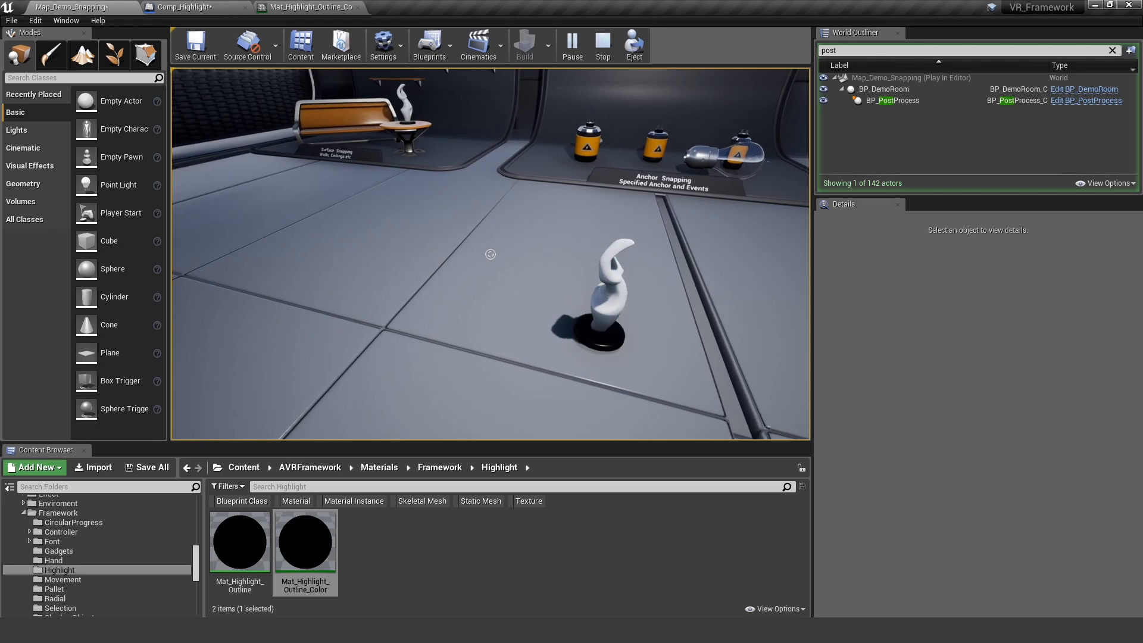
pyautogui.press('Escape')
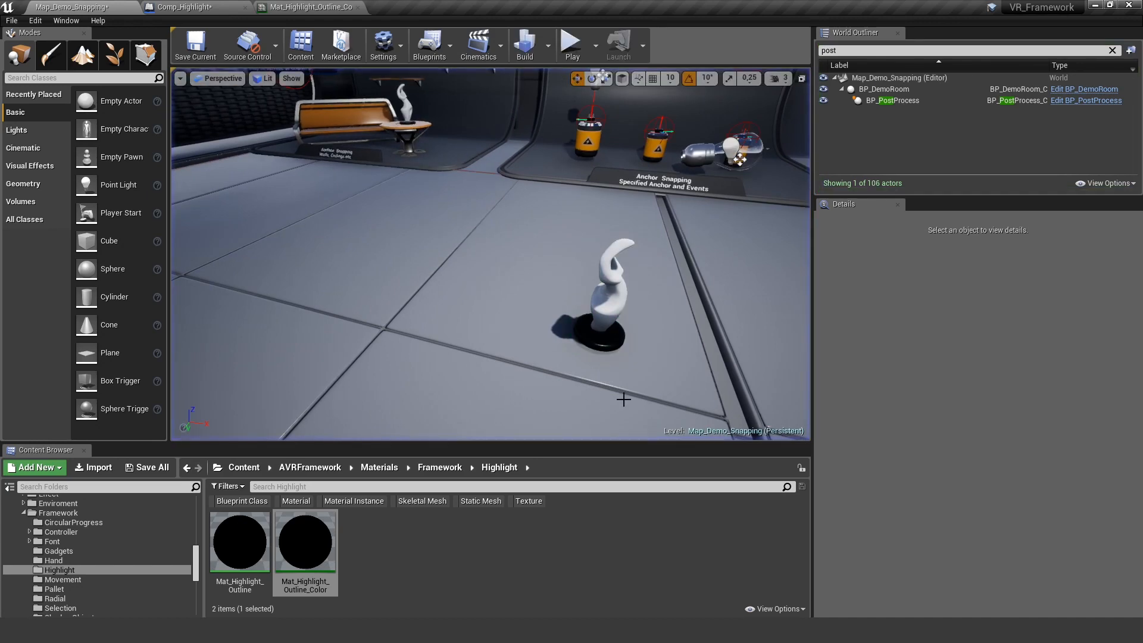
# Switch the statue's Comp_Highlight Type to Size.
pyautogui.click(611, 294)
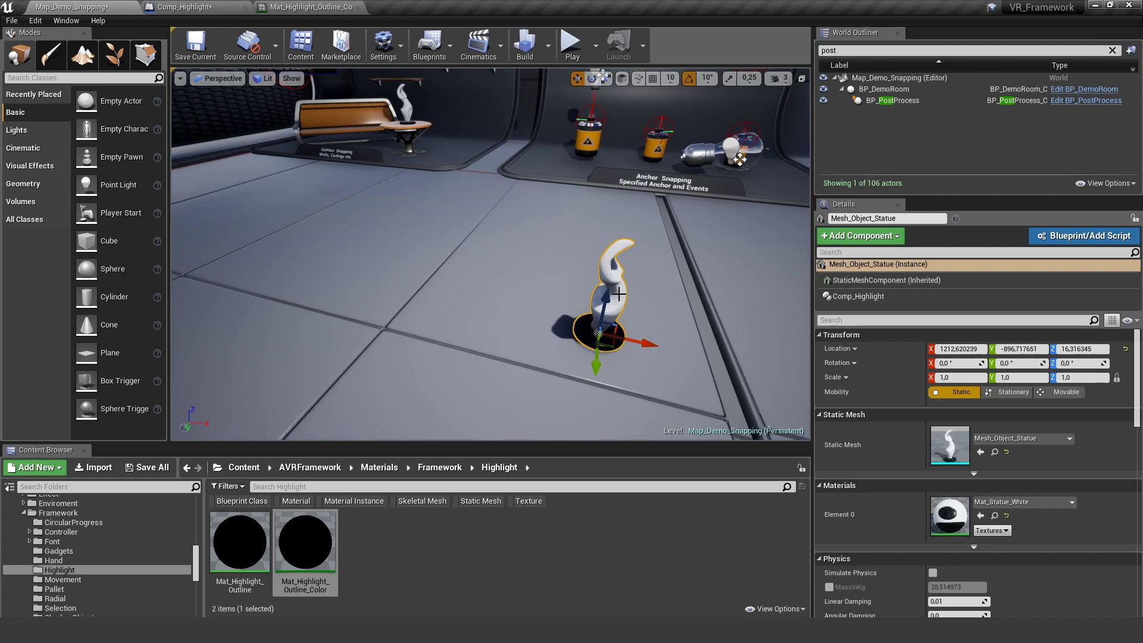
pyautogui.click(890, 297)
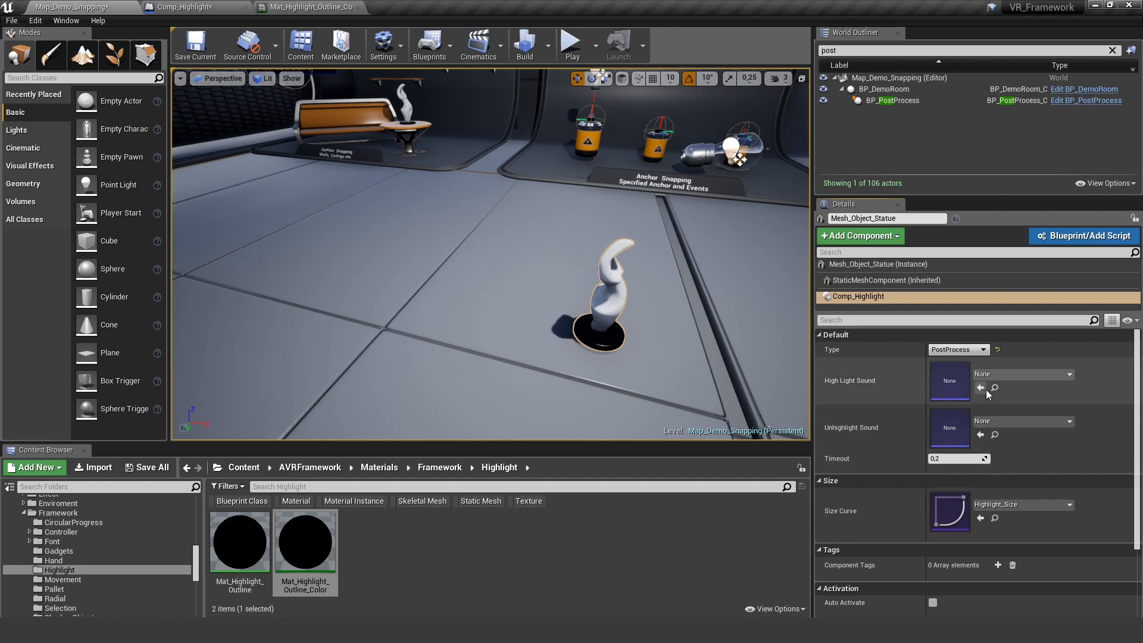
pyautogui.click(977, 349)
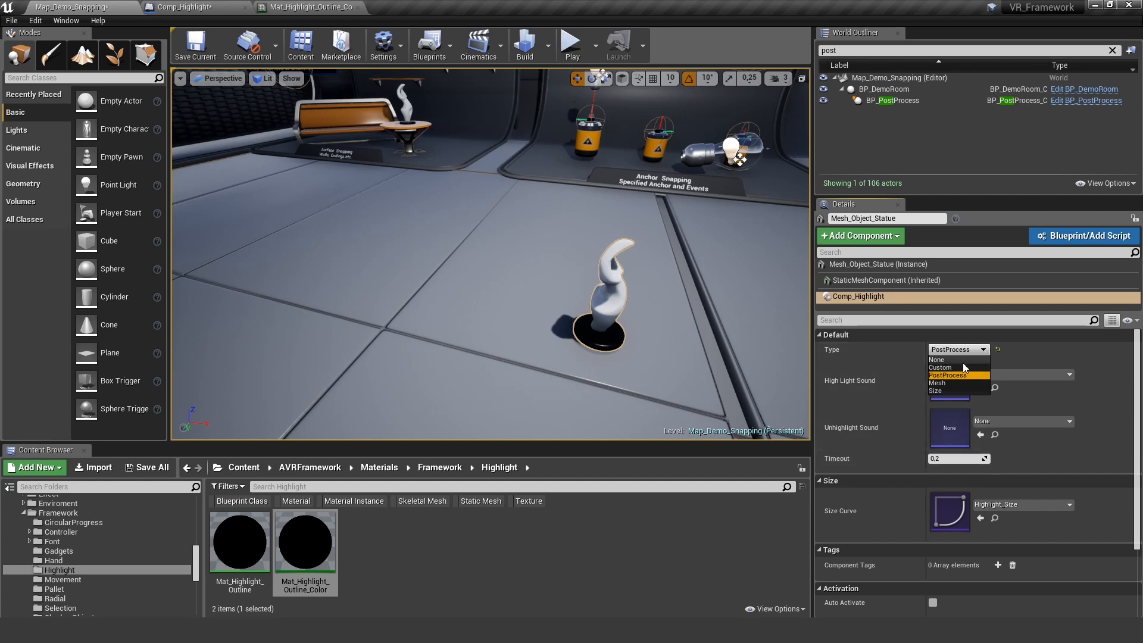
pyautogui.click(942, 390)
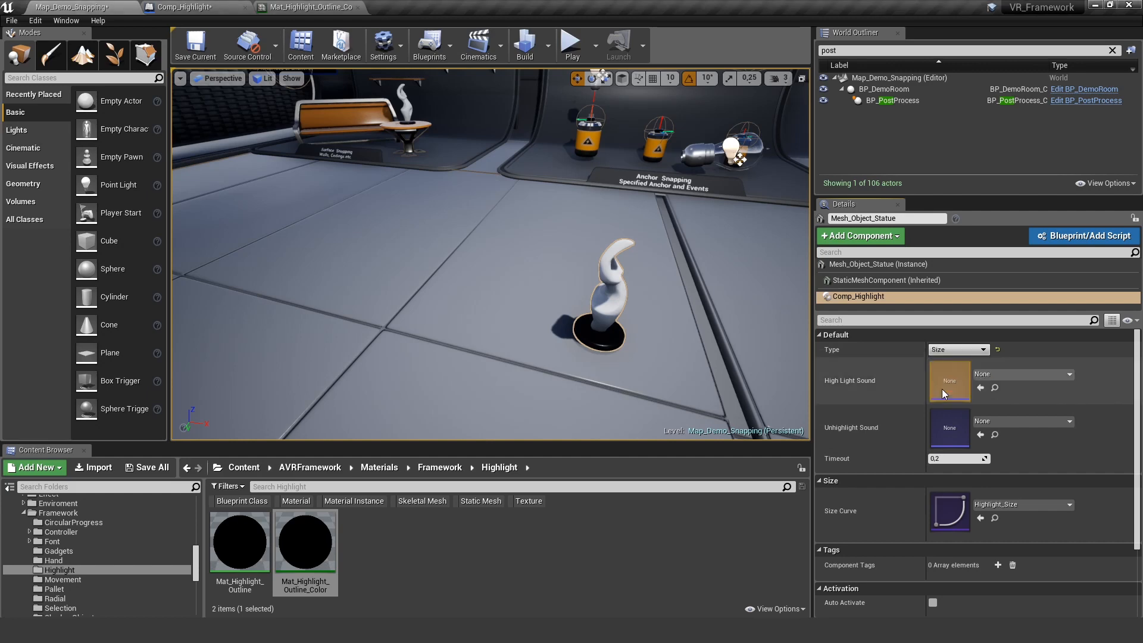
# Play the level and walk around the statue to test the Size highlight.
pyautogui.hotkey('alt', 'p')
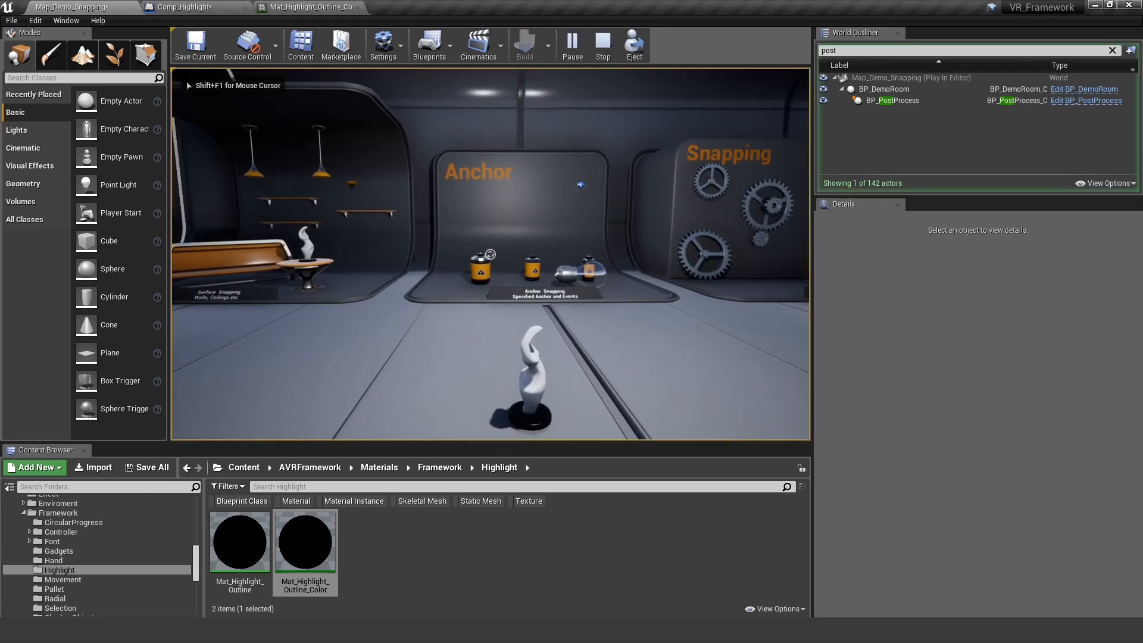
pyautogui.press('w')
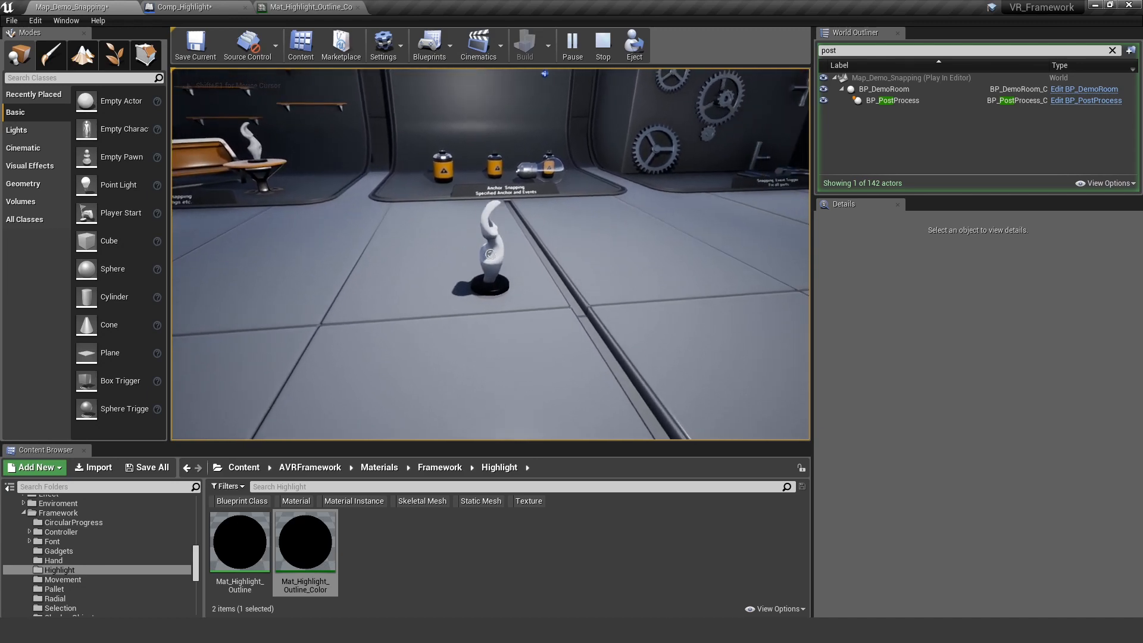
pyautogui.press('s')
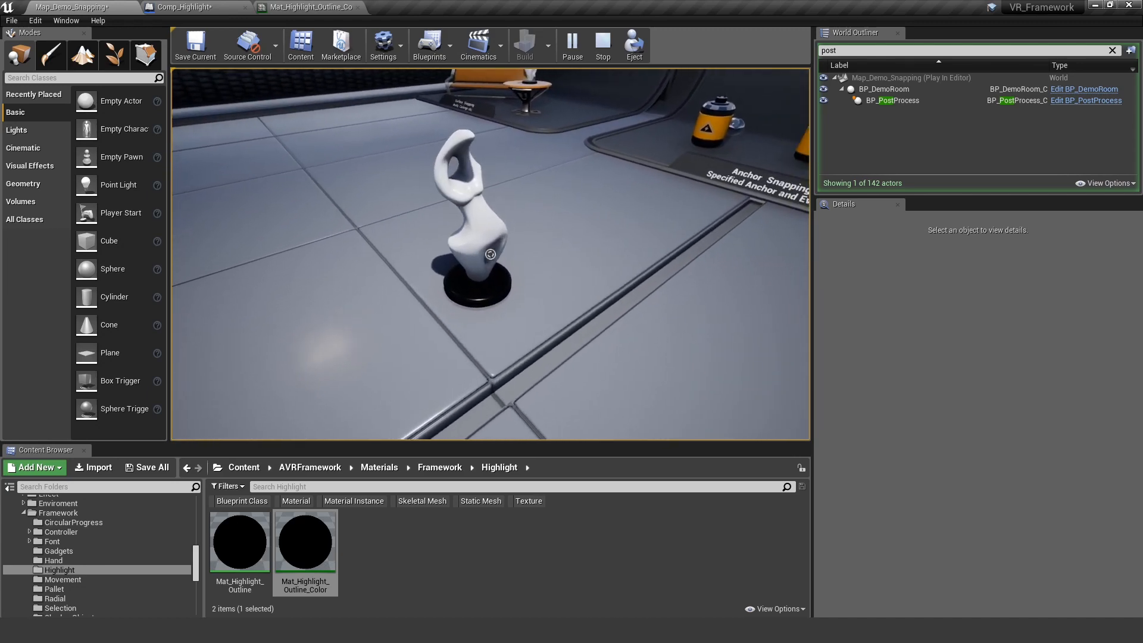
pyautogui.moveTo(490, 255); pyautogui.dragTo(490, 257, button='right')
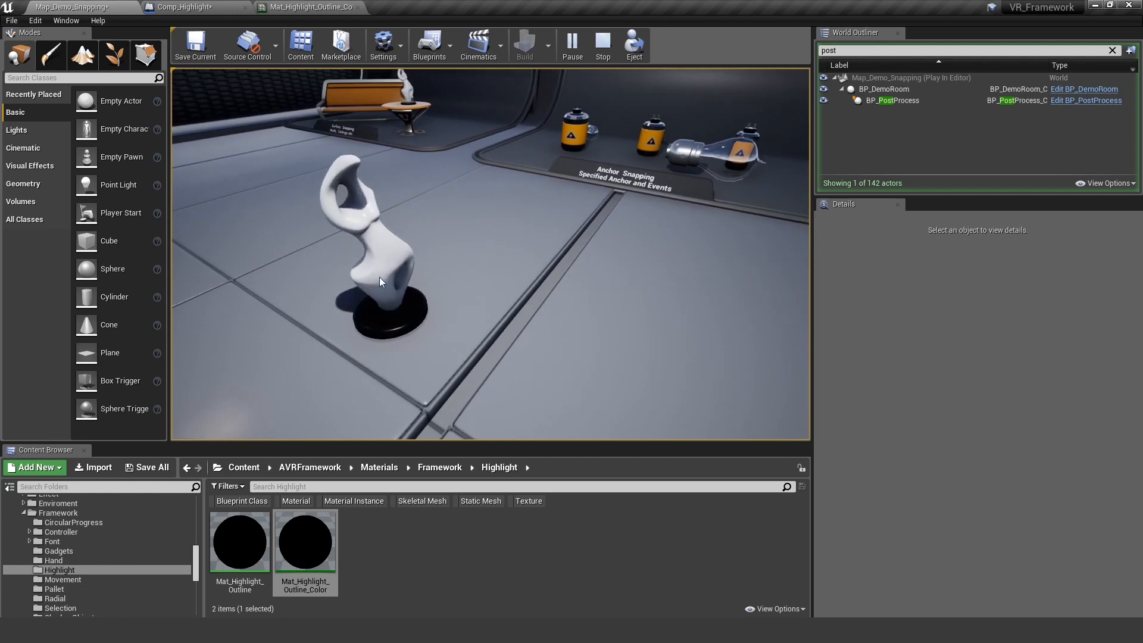
pyautogui.click(244, 262)
# Stop play and open the statue's Highlight_Size curve asset from Size Curve.
pyautogui.press('Escape')
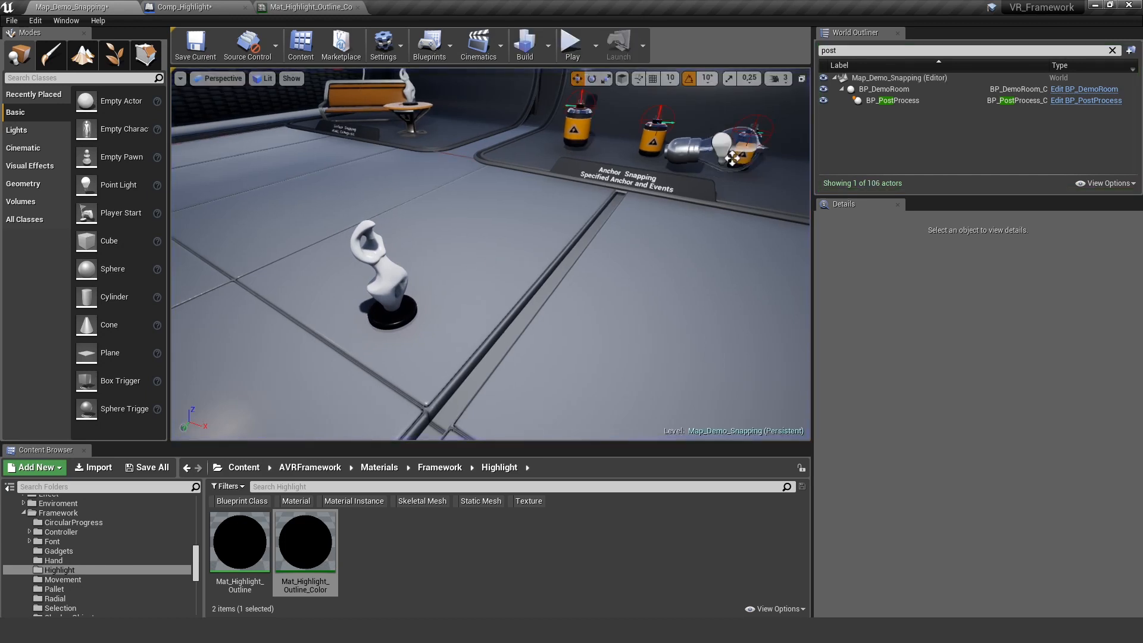
pyautogui.click(384, 277)
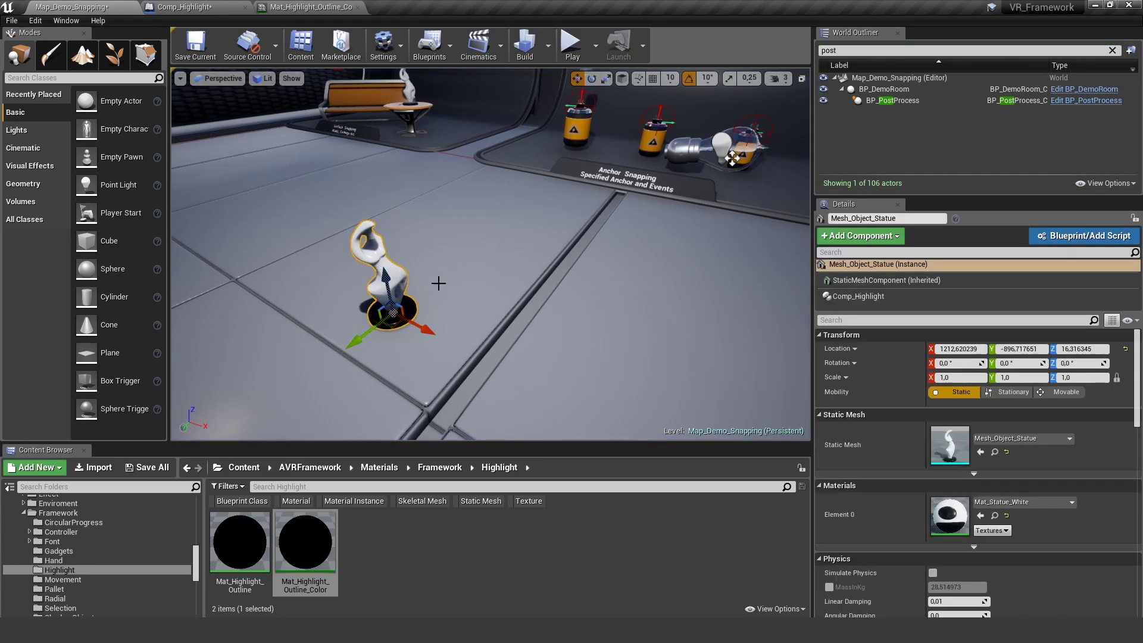
pyautogui.click(867, 297)
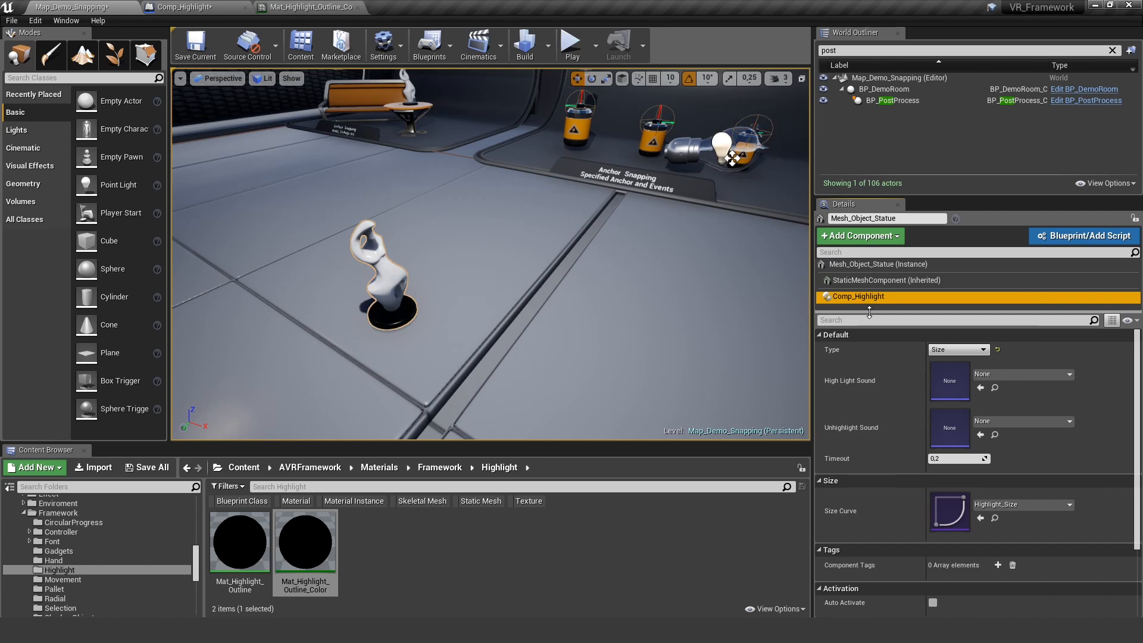
pyautogui.click(995, 518)
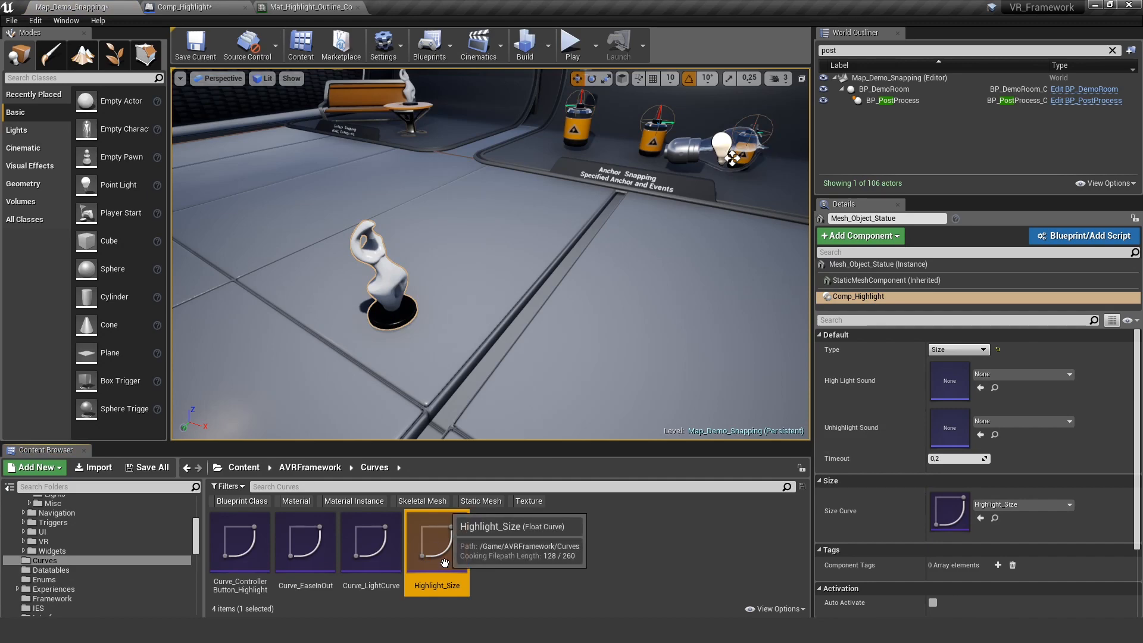
pyautogui.doubleClick(446, 562)
pyautogui.scroll(-2, 570, 328)
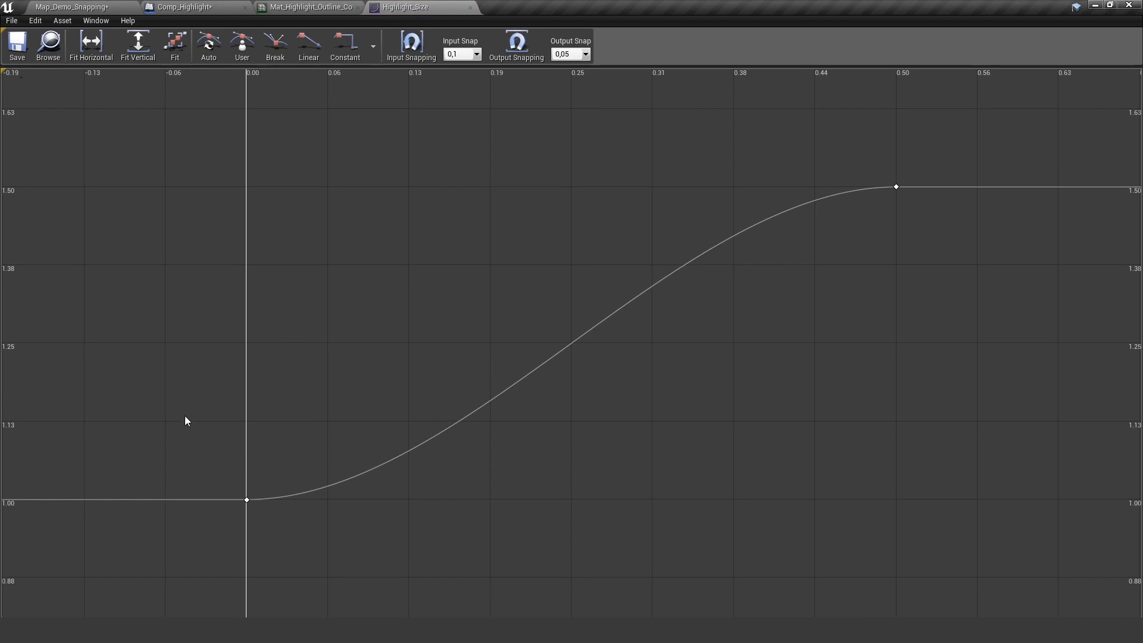
# Set the Highlight_Size end key's Value to 2.0.
pyautogui.click(247, 499)
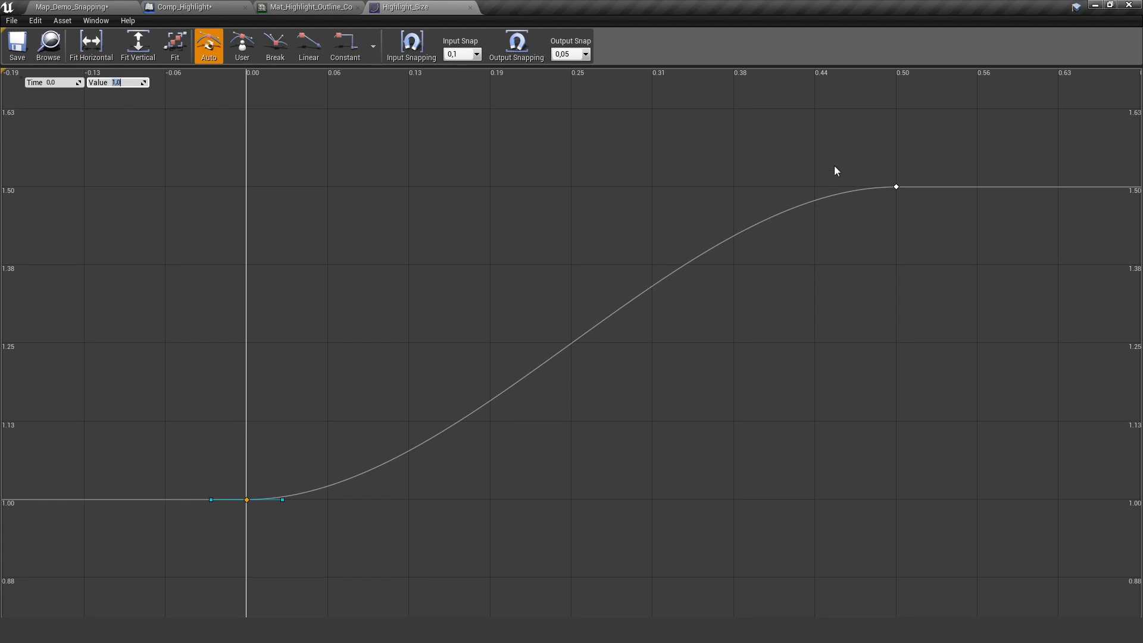
pyautogui.click(896, 186)
pyautogui.scroll(-1, 724, 416)
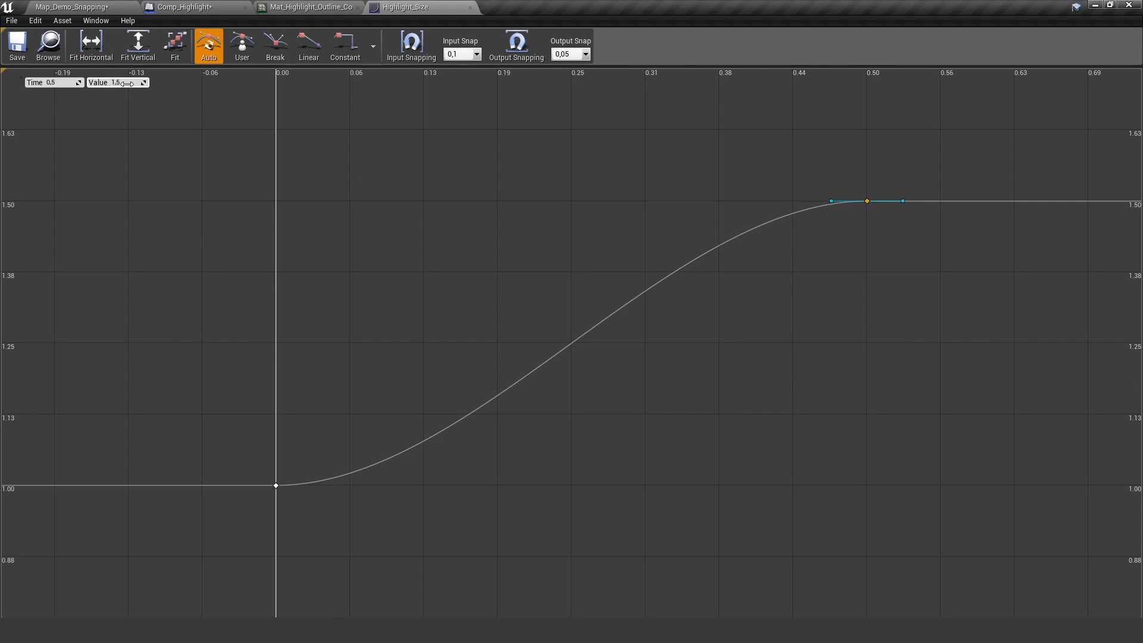
pyautogui.write('2.0')
pyautogui.press('Return')
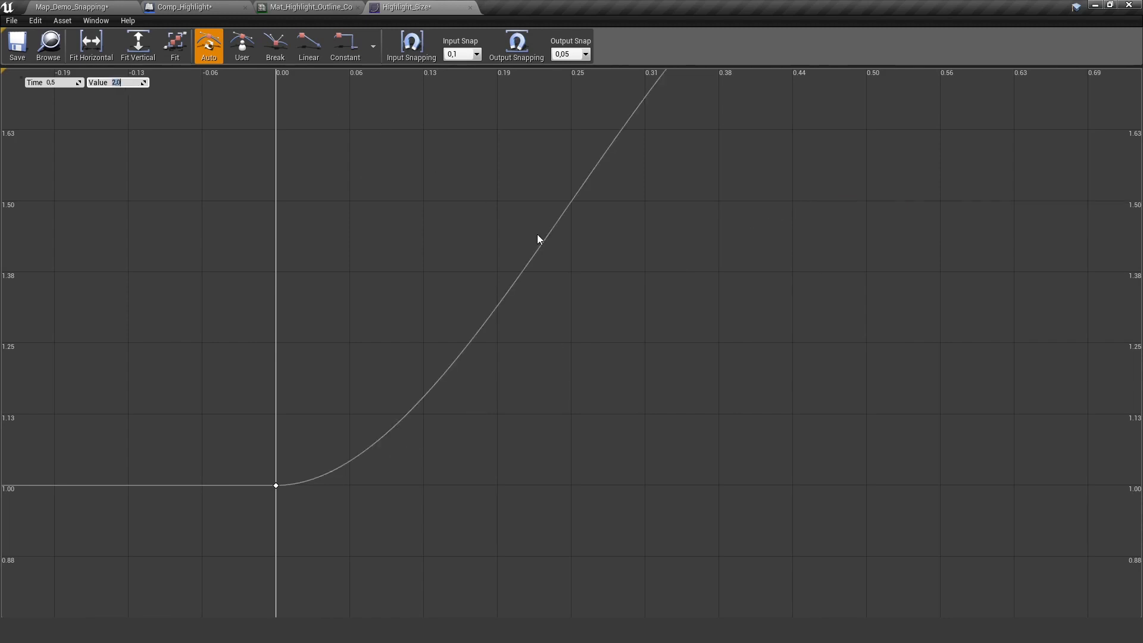
pyautogui.scroll(-1, 653, 331)
pyautogui.scroll(-2, 653, 331)
pyautogui.scroll(1, 642, 332)
pyautogui.scroll(-1, 626, 339)
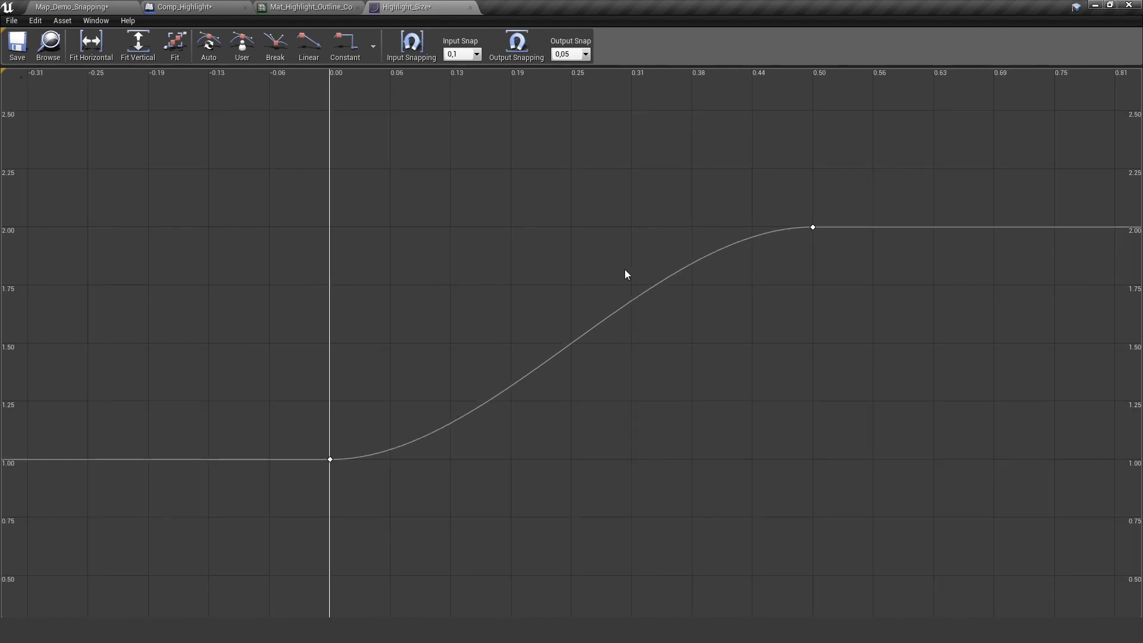
# Add a mid key bent upward so the curve overshoots before 2.0, then return to the map.
pyautogui.keyDown('shift'); pyautogui.click(613, 181); pyautogui.keyUp('shift')
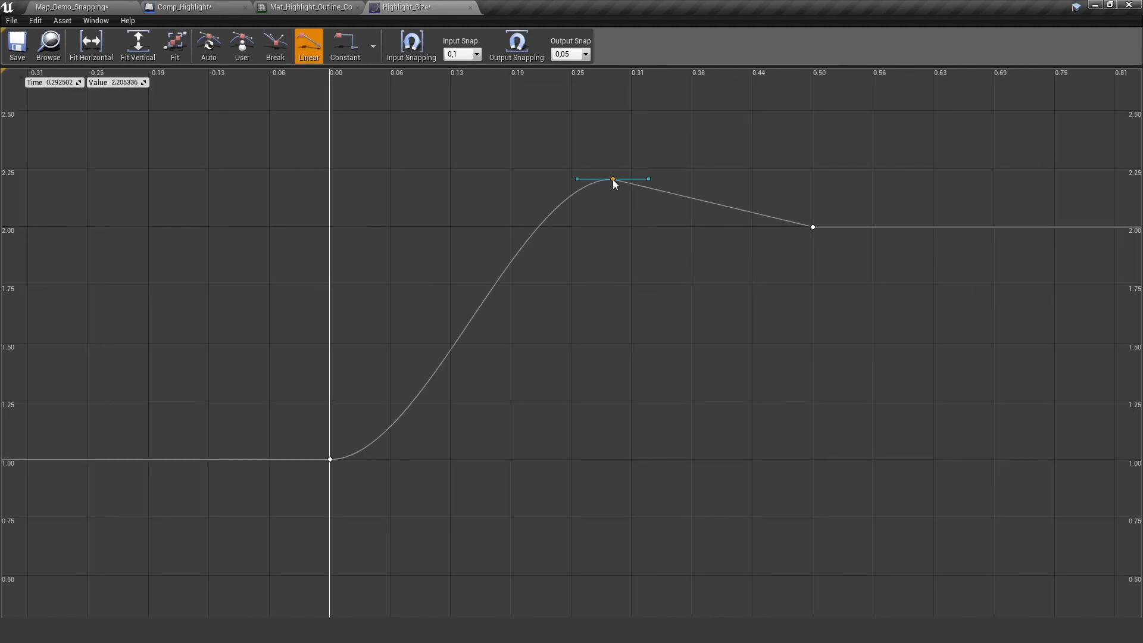
pyautogui.moveTo(649, 183); pyautogui.dragTo(644, 135)
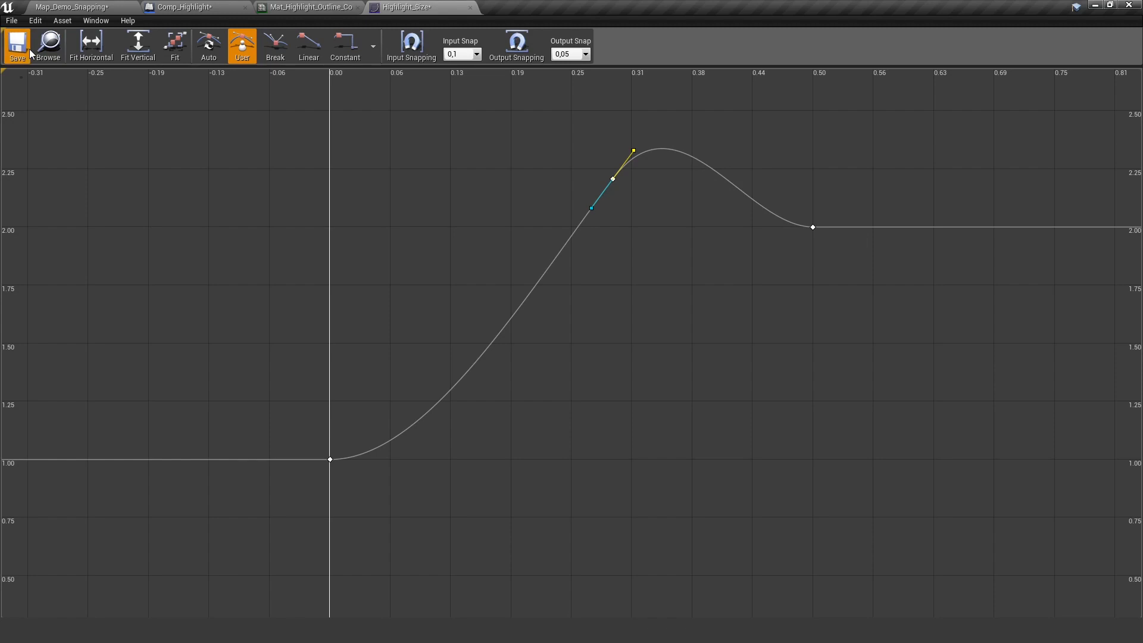
pyautogui.click(72, 7)
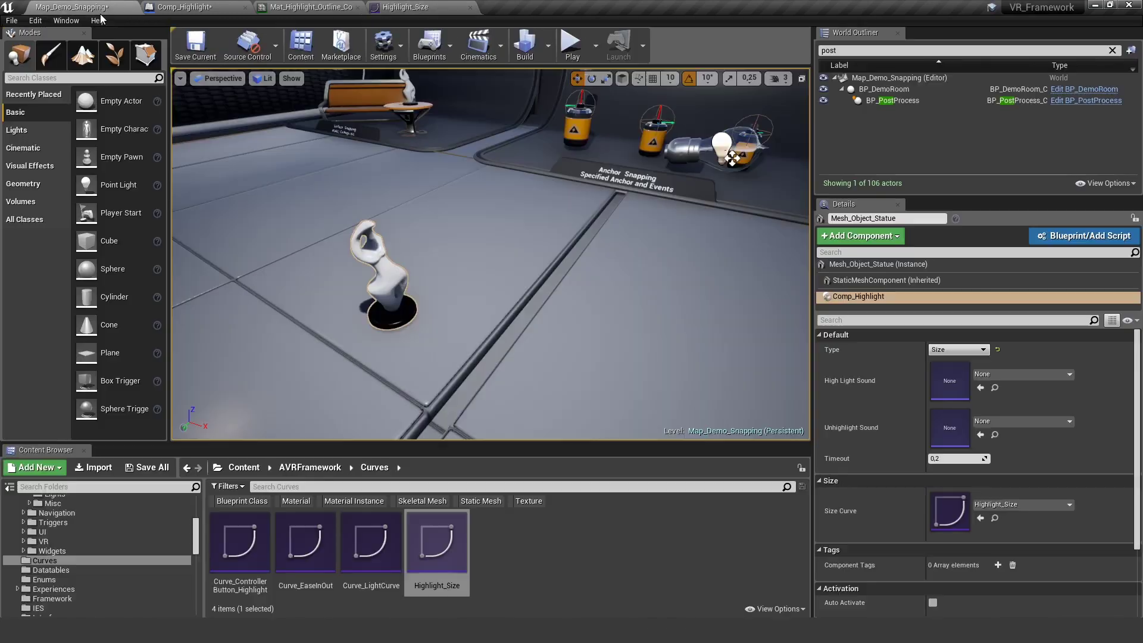
pyautogui.click(572, 45)
pyautogui.press('w')
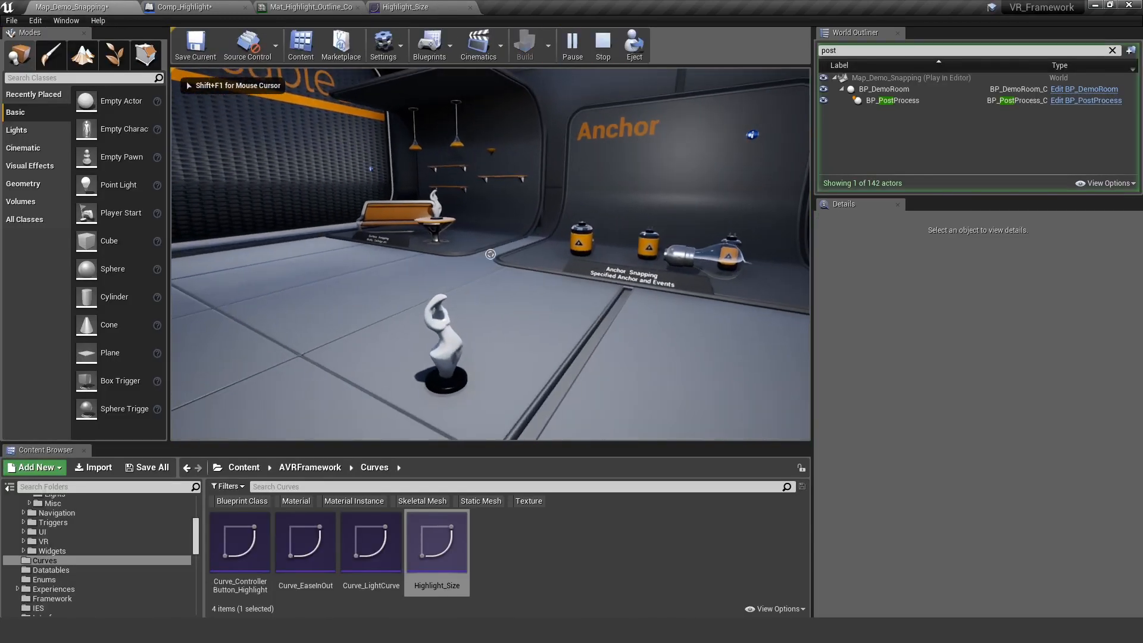
pyautogui.press('w')
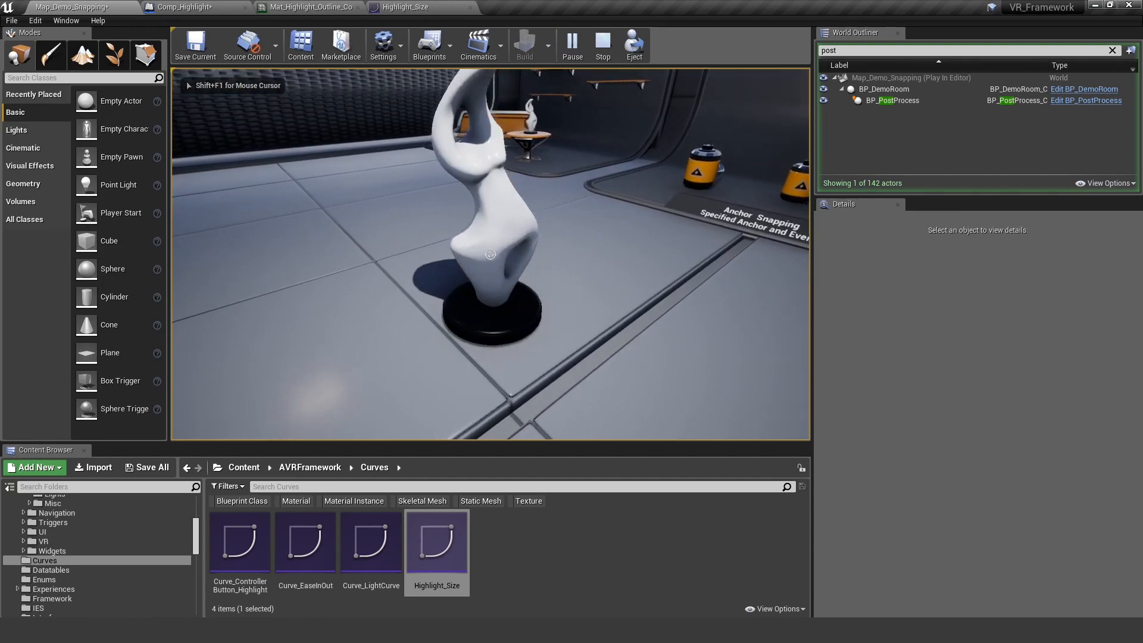
pyautogui.press('s')
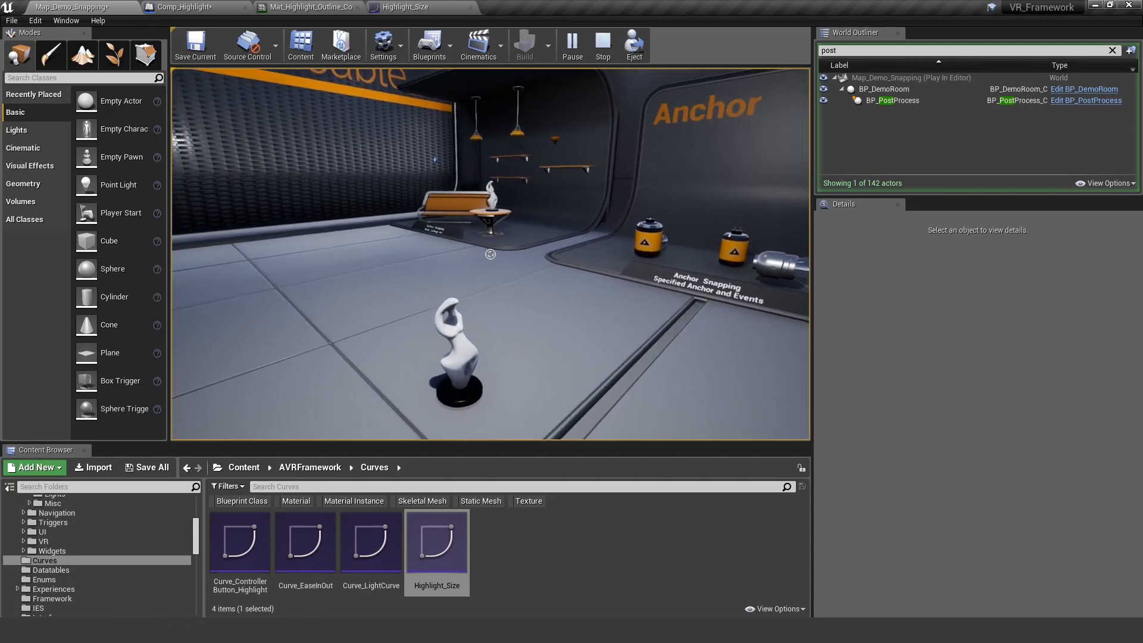
pyautogui.press('F11')
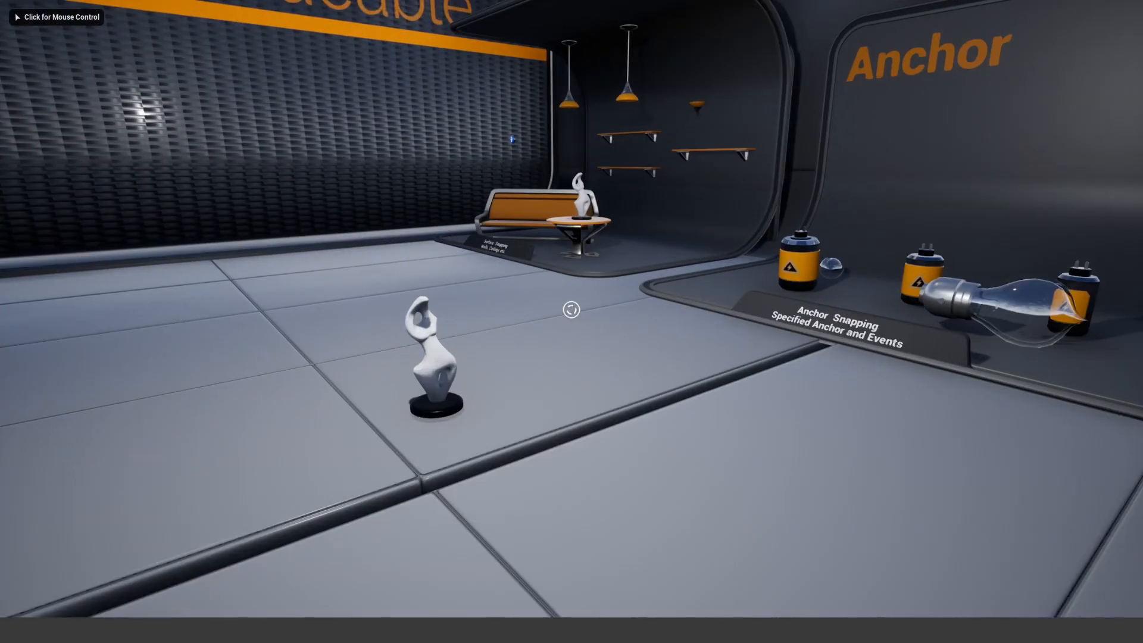
pyautogui.click(572, 310)
pyautogui.scroll(4, 458, 356)
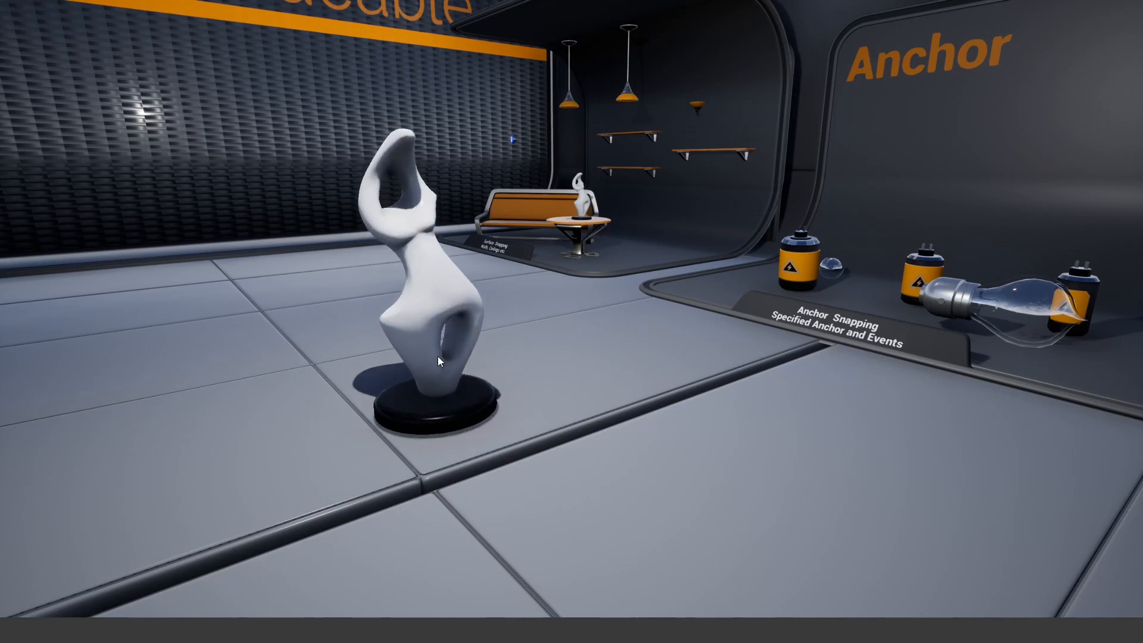
pyautogui.scroll(-4, 534, 346)
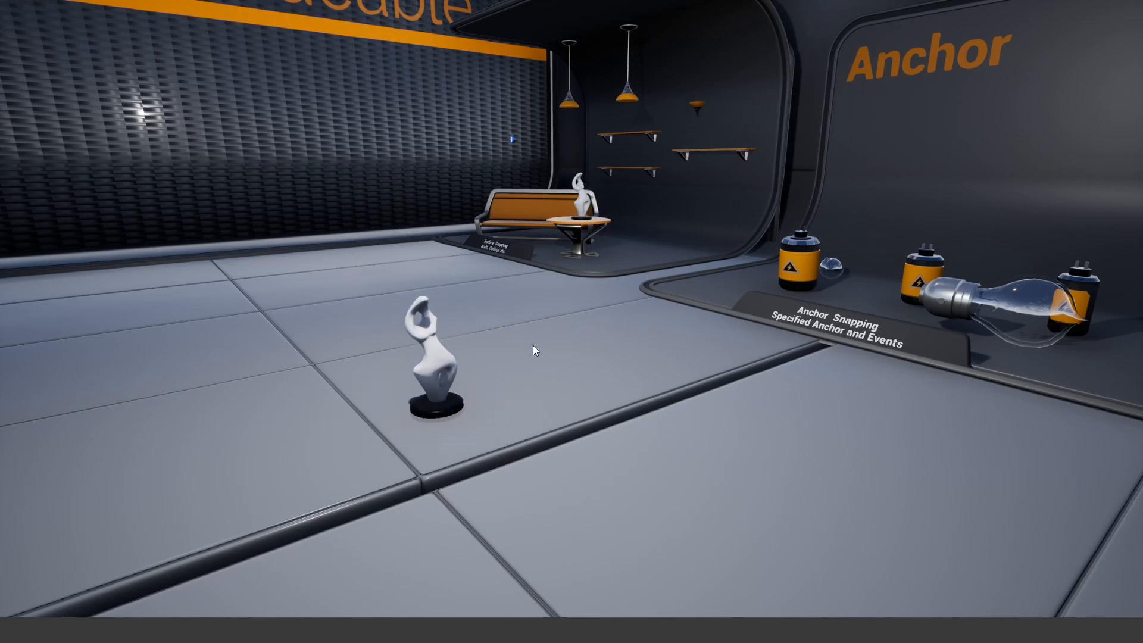
pyautogui.scroll(4, 431, 354)
pyautogui.scroll(-4, 561, 340)
pyautogui.scroll(5, 434, 347)
pyautogui.scroll(-3, 536, 322)
pyautogui.press('Escape')
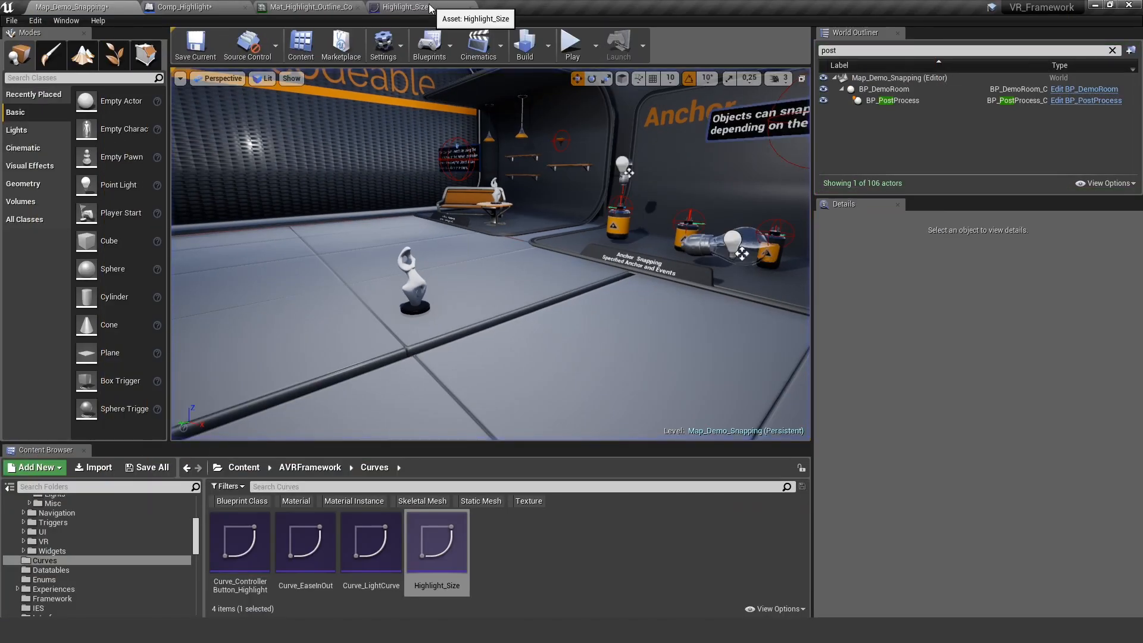
pyautogui.click(406, 7)
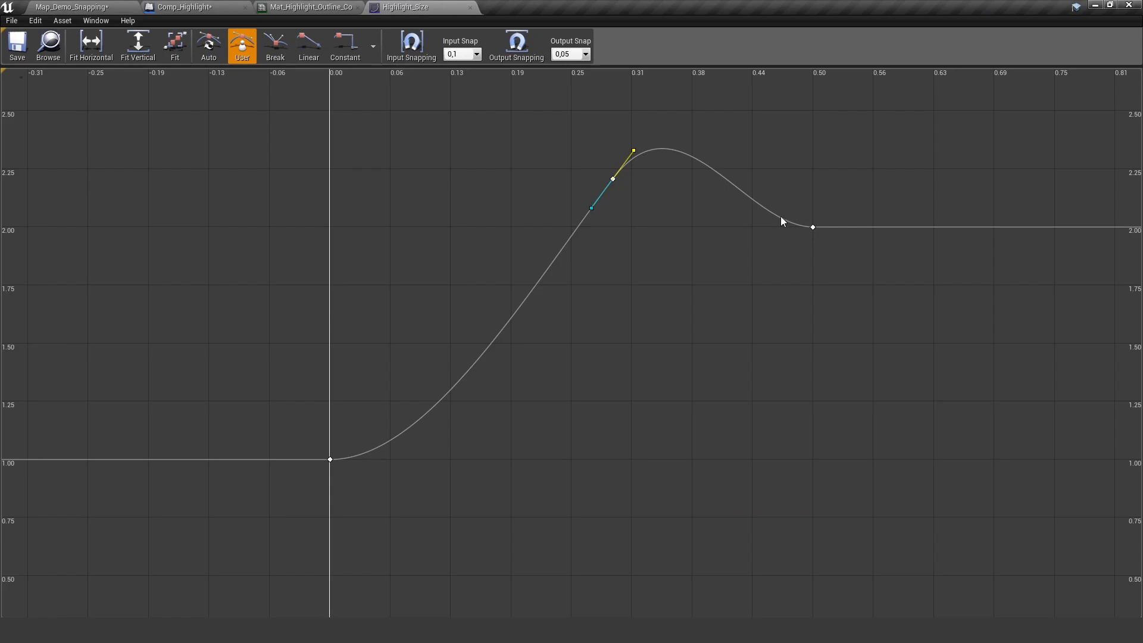
# Move the middle key later and lower for a gentler bump ending at time 2.0, and save.
pyautogui.moveTo(781, 315); pyautogui.dragTo(577, 333, button='right')
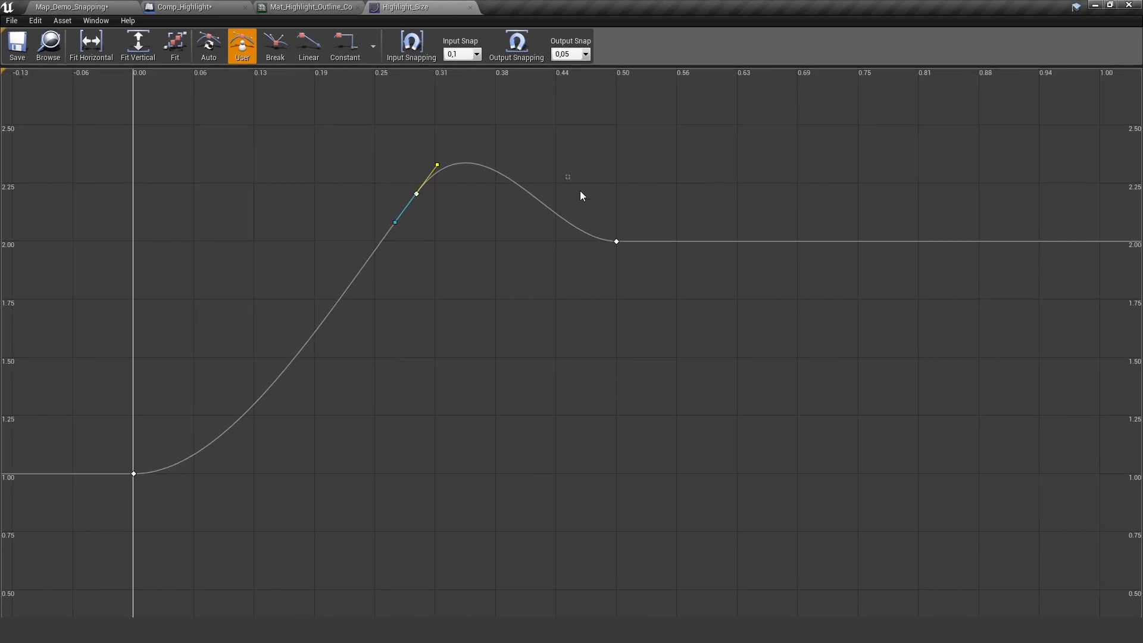
pyautogui.click(616, 242)
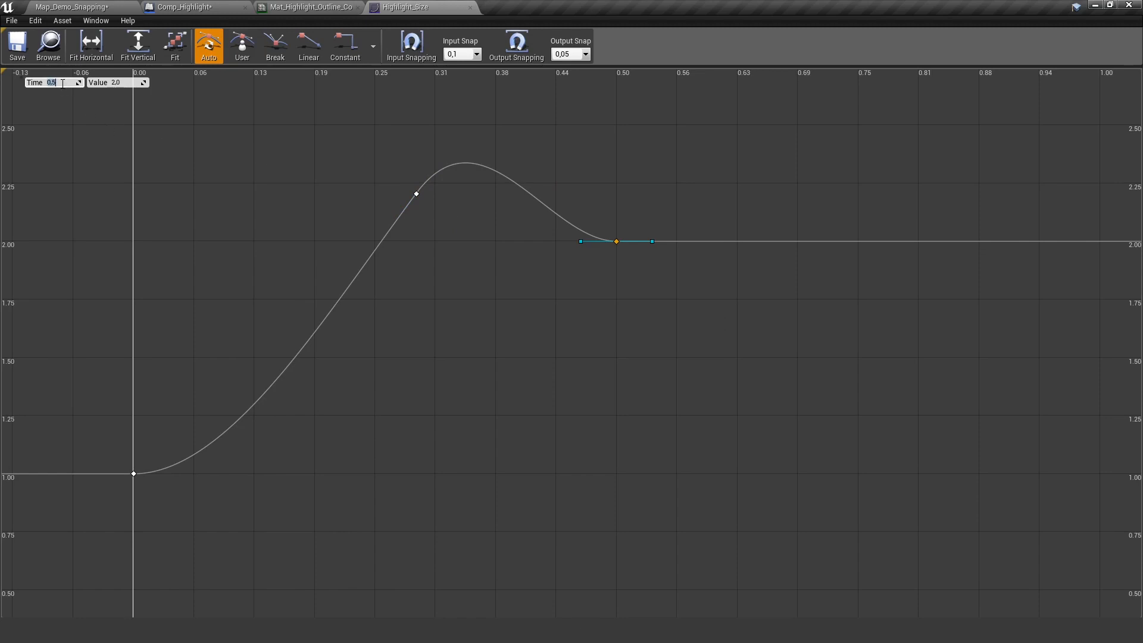
pyautogui.write('2')
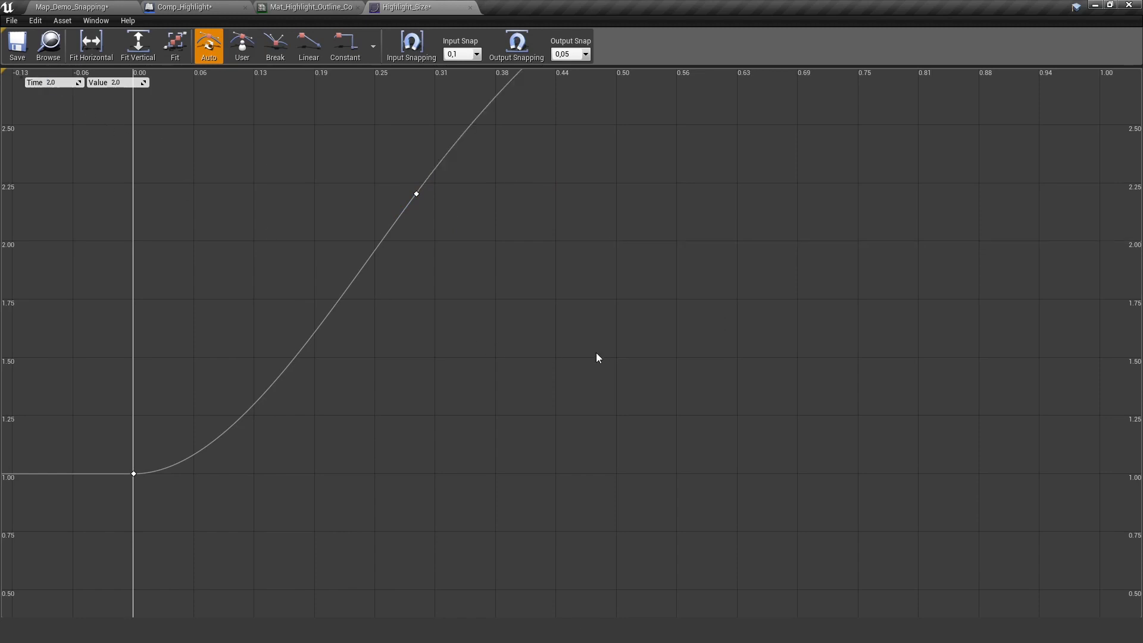
pyautogui.click(552, 367)
pyautogui.scroll(-4, 552, 367)
pyautogui.scroll(1, 685, 284)
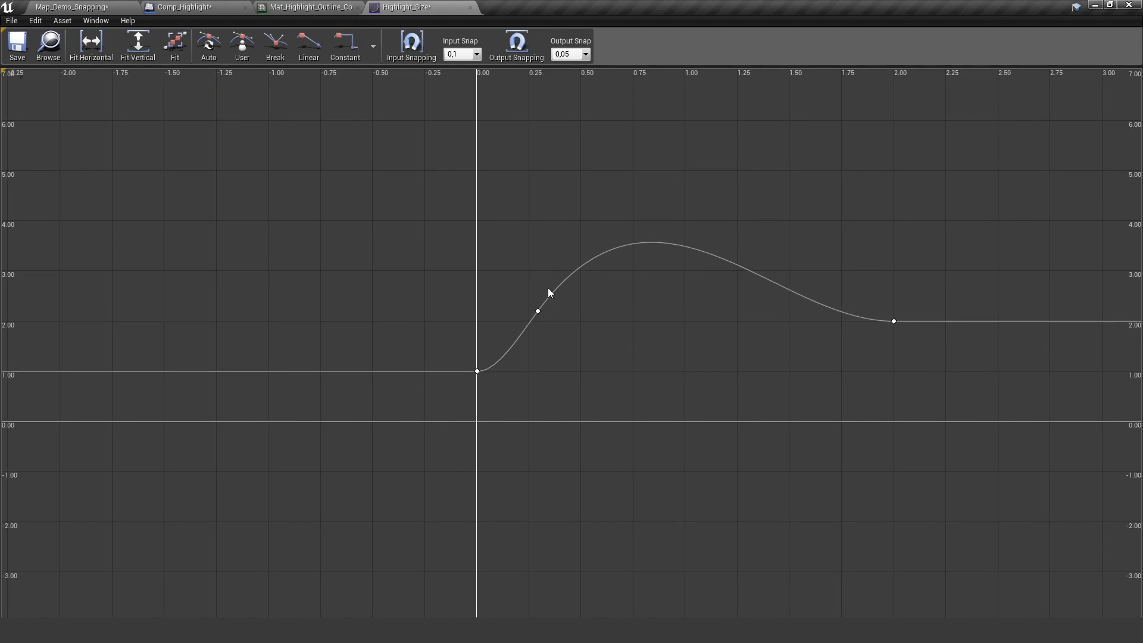
pyautogui.click(537, 313)
pyautogui.moveTo(537, 315)
pyautogui.mouseDown()
pyautogui.moveTo(753, 255)
pyautogui.moveTo(741, 252)
pyautogui.moveTo(787, 270)
pyautogui.moveTo(767, 241)
pyautogui.mouseUp()
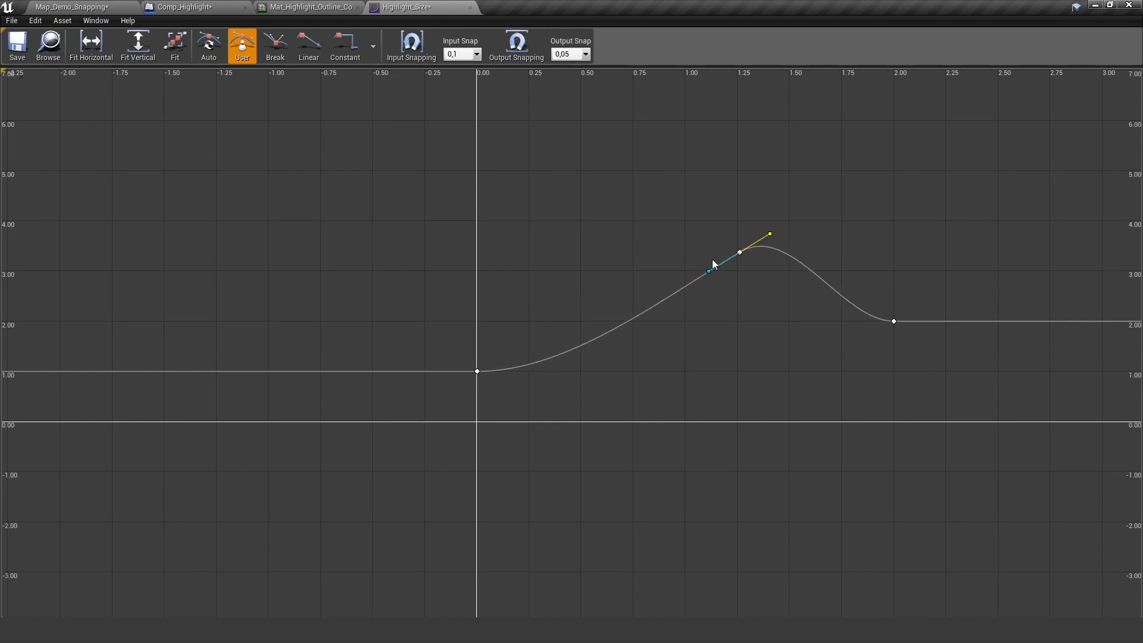
pyautogui.moveTo(740, 253)
pyautogui.mouseDown()
pyautogui.moveTo(777, 317)
pyautogui.moveTo(812, 300)
pyautogui.mouseUp()
pyautogui.click(18, 46)
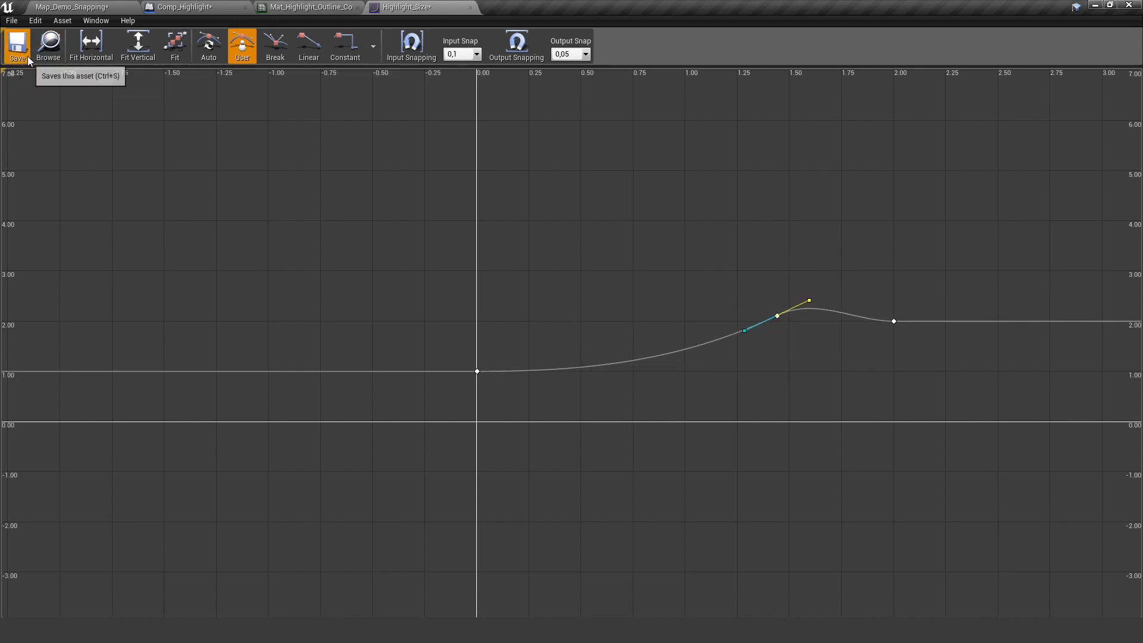
pyautogui.click(70, 7)
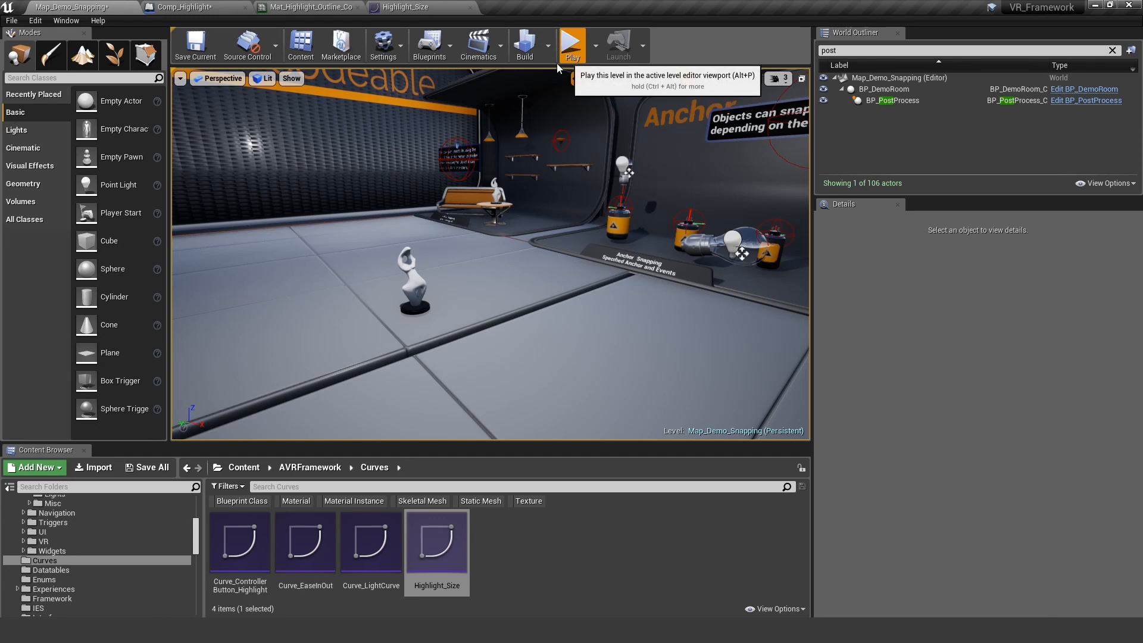
# Play the level and hover the statue to check the grow effect.
pyautogui.click(572, 44)
pyautogui.press('w')
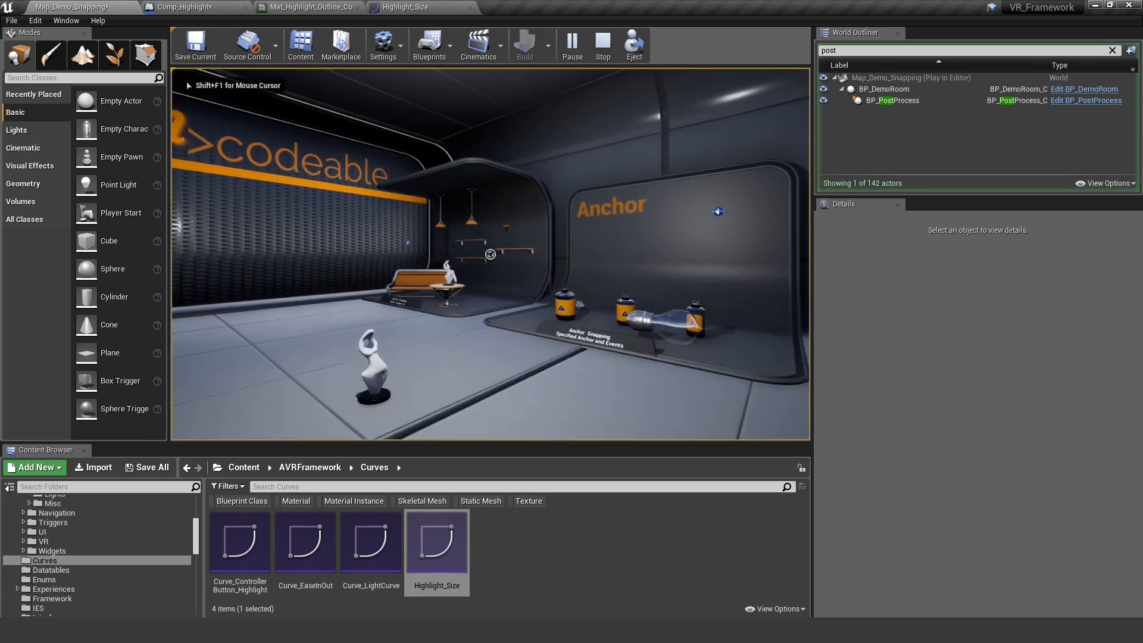
pyautogui.hotkey('shift', 'F1')
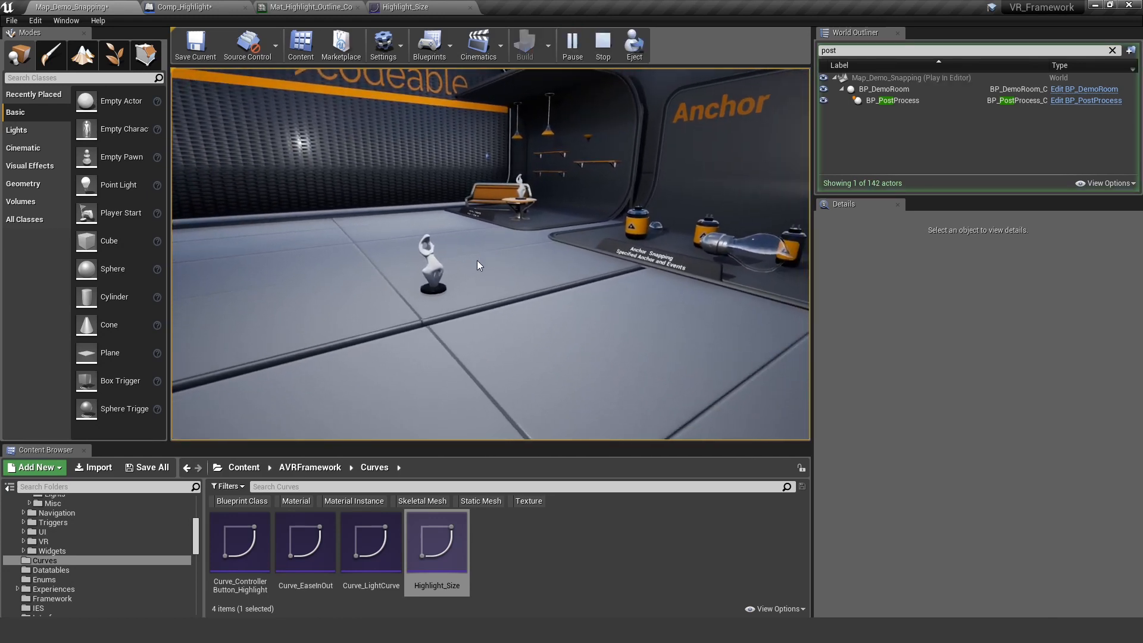
pyautogui.click(428, 262)
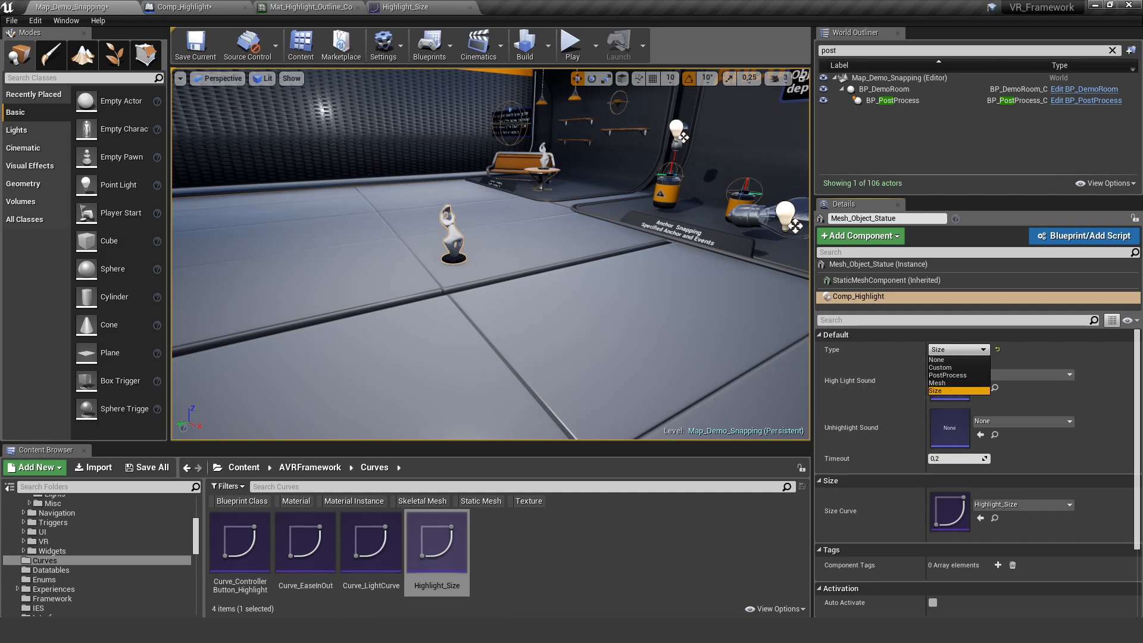
# Keep Type at Size and choose Edit Comp_Highlight to open its blueprint.
pyautogui.click(936, 390)
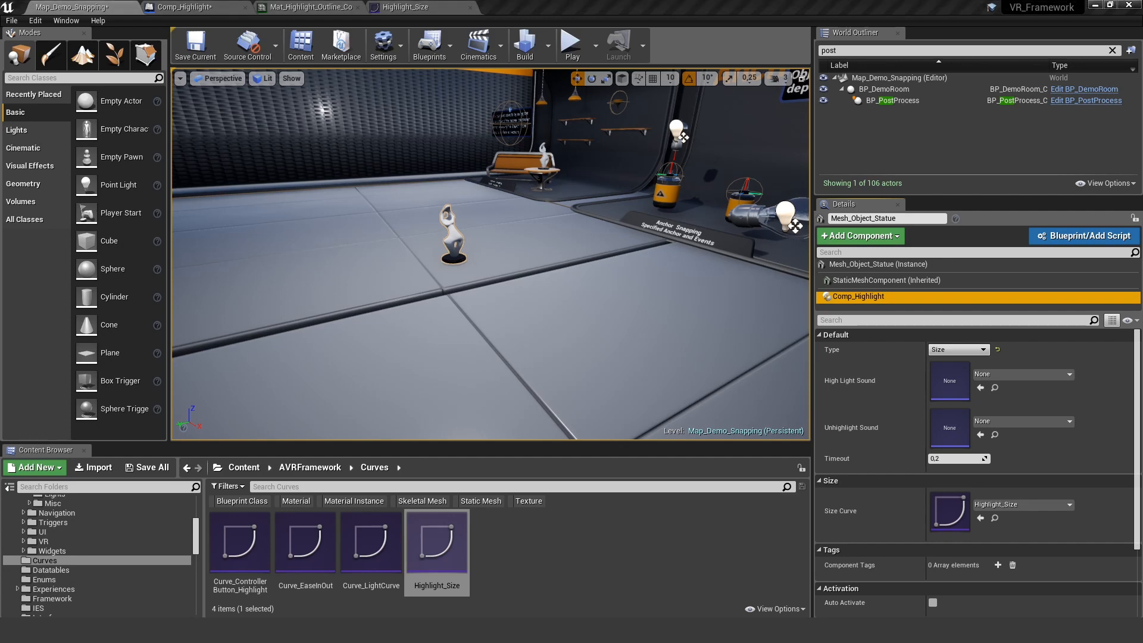
pyautogui.moveTo(492, 250); pyautogui.dragTo(593, 145, button='right')
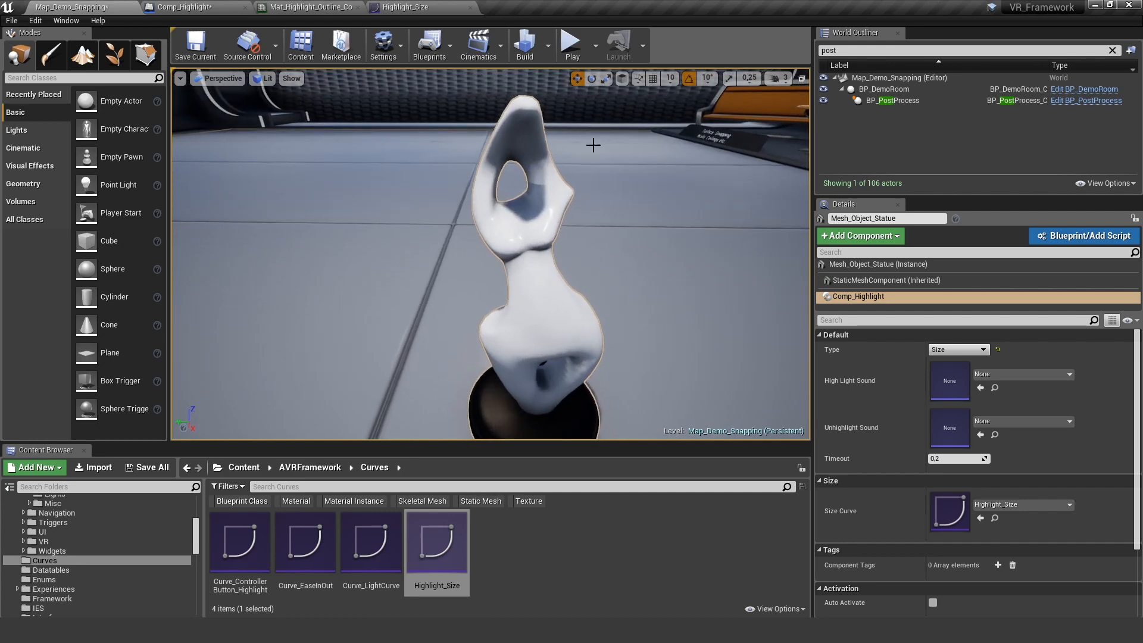
pyautogui.scroll(-3, 560, 226)
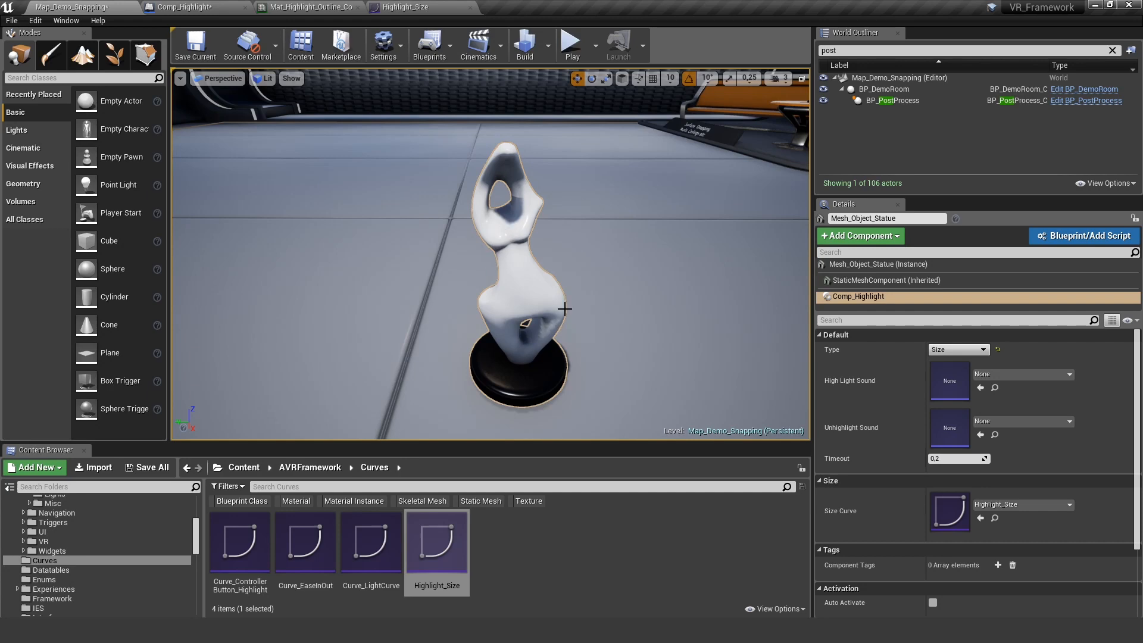
pyautogui.rightClick(873, 295)
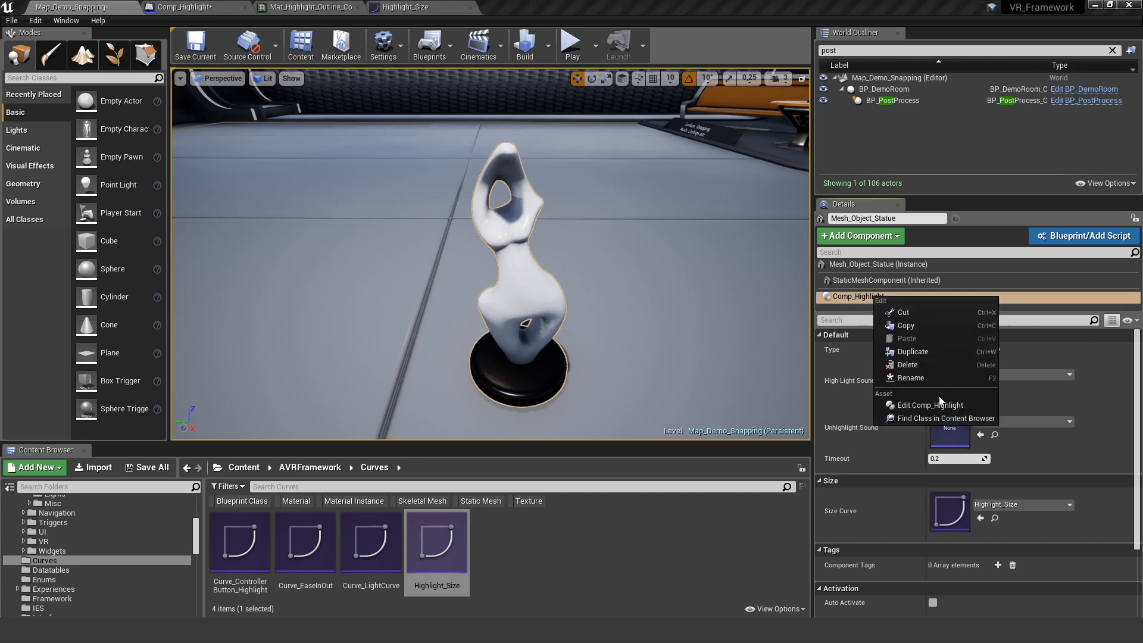
pyautogui.click(927, 407)
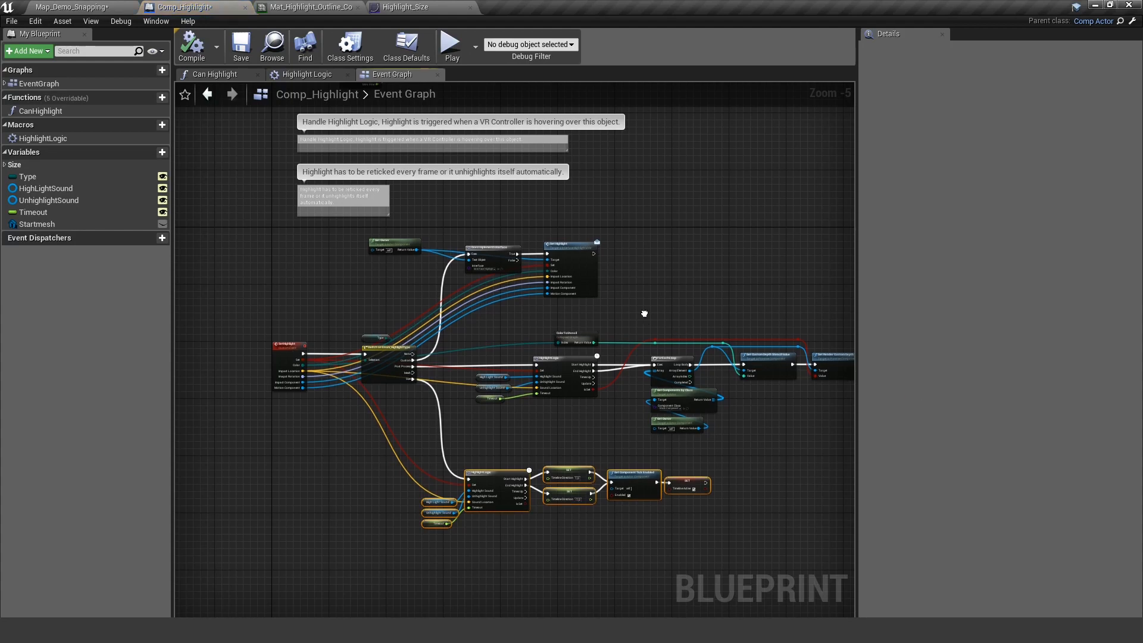
pyautogui.scroll(4, 644, 303)
pyautogui.moveTo(437, 255)
pyautogui.mouseDown(button='right')
pyautogui.moveTo(604, 137)
pyautogui.moveTo(588, 138)
pyautogui.mouseUp(button='right')
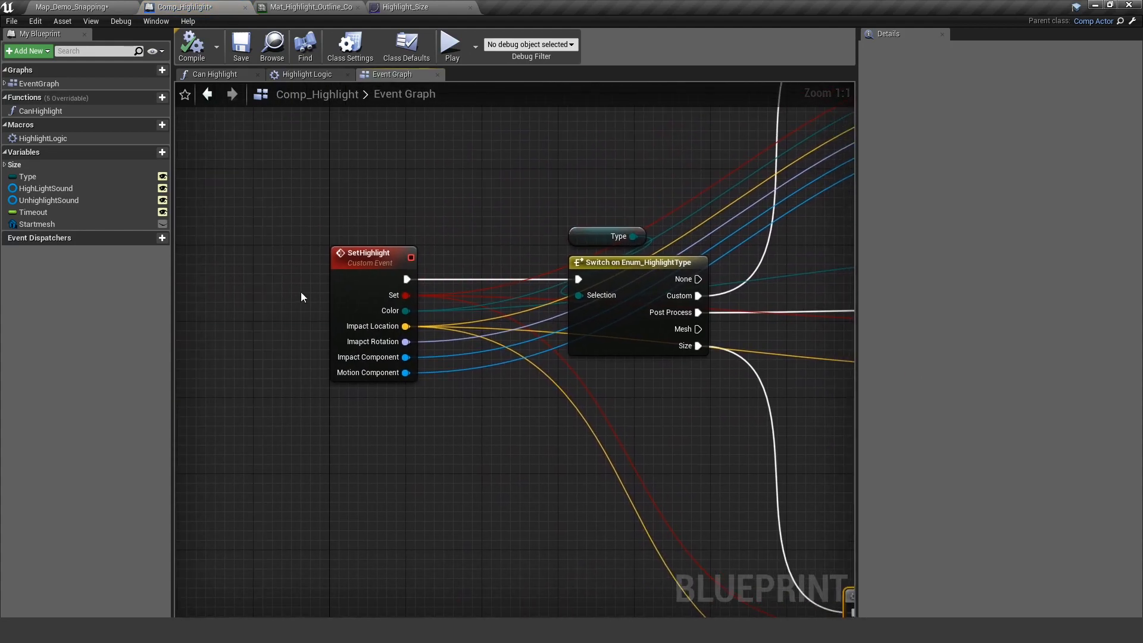
pyautogui.click(369, 253)
pyautogui.moveTo(588, 411)
pyautogui.mouseDown(button='right')
pyautogui.moveTo(545, 393)
pyautogui.moveTo(580, 363)
pyautogui.moveTo(481, 277)
pyautogui.mouseUp(button='right')
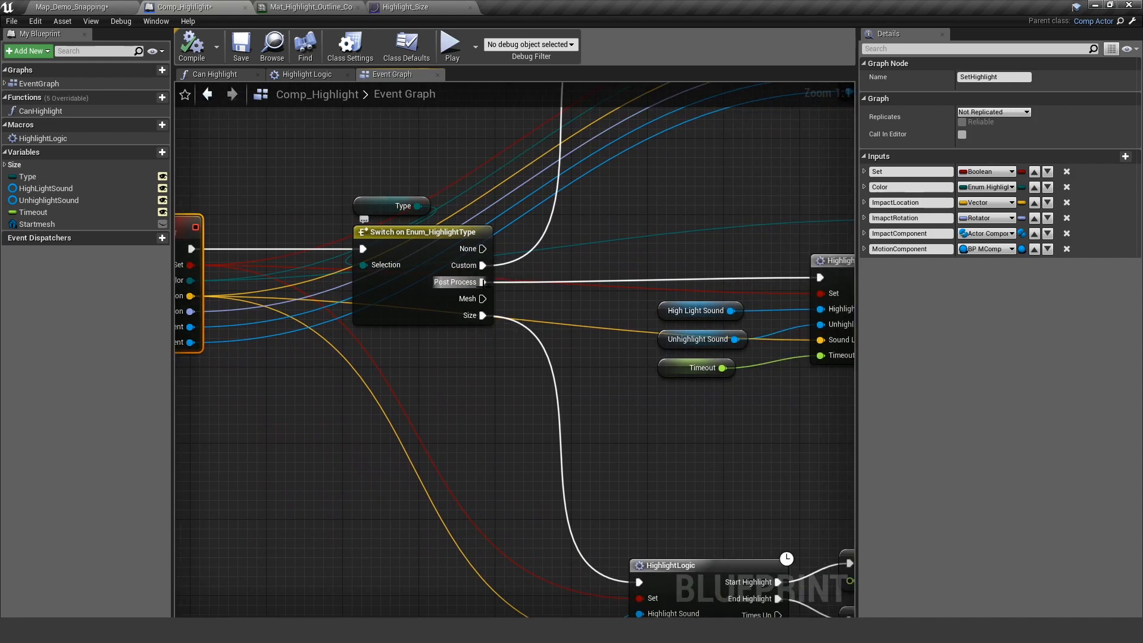
pyautogui.moveTo(482, 315); pyautogui.dragTo(401, 297, button='right')
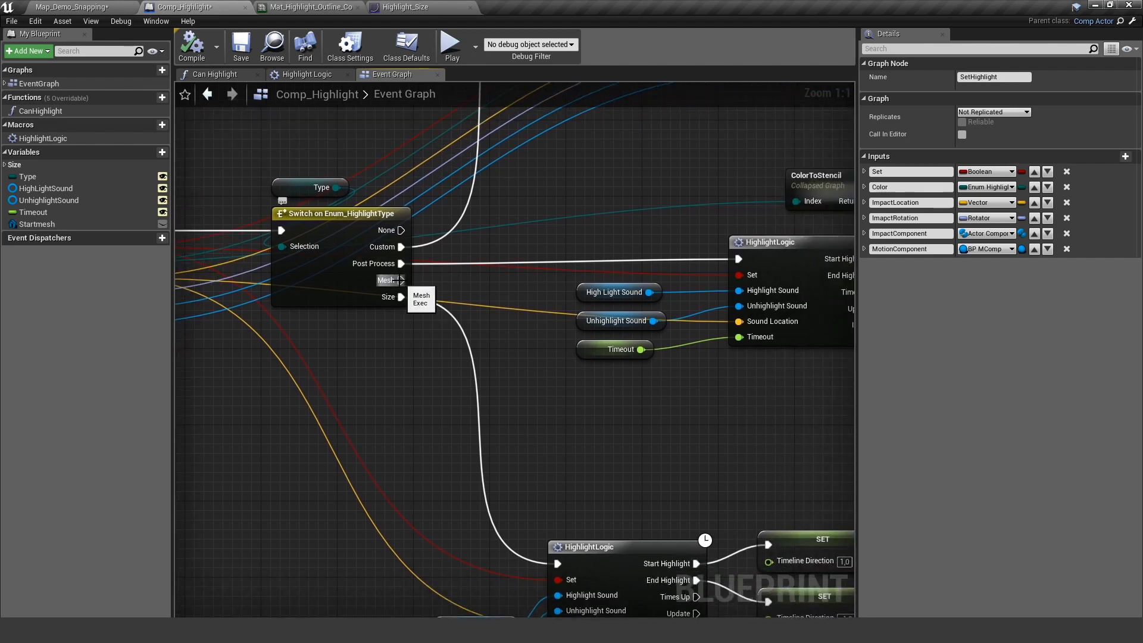
pyautogui.scroll(-5, 406, 281)
pyautogui.scroll(-3, 429, 340)
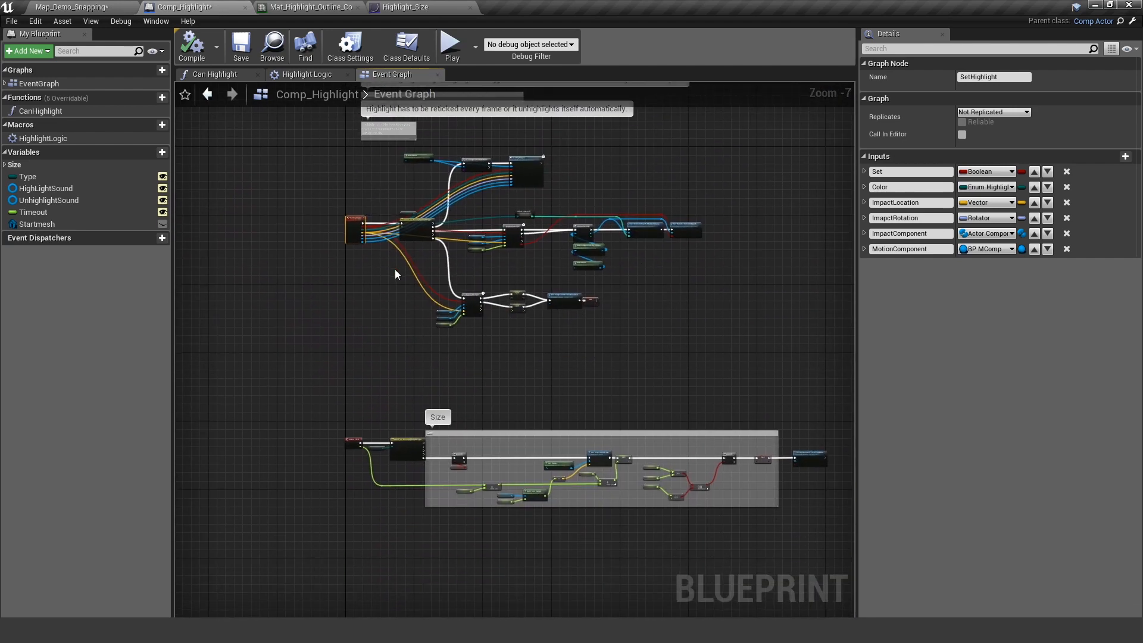
pyautogui.click(519, 332)
pyautogui.scroll(5, 520, 333)
pyautogui.moveTo(286, 246); pyautogui.dragTo(754, 406)
pyautogui.scroll(2, 514, 322)
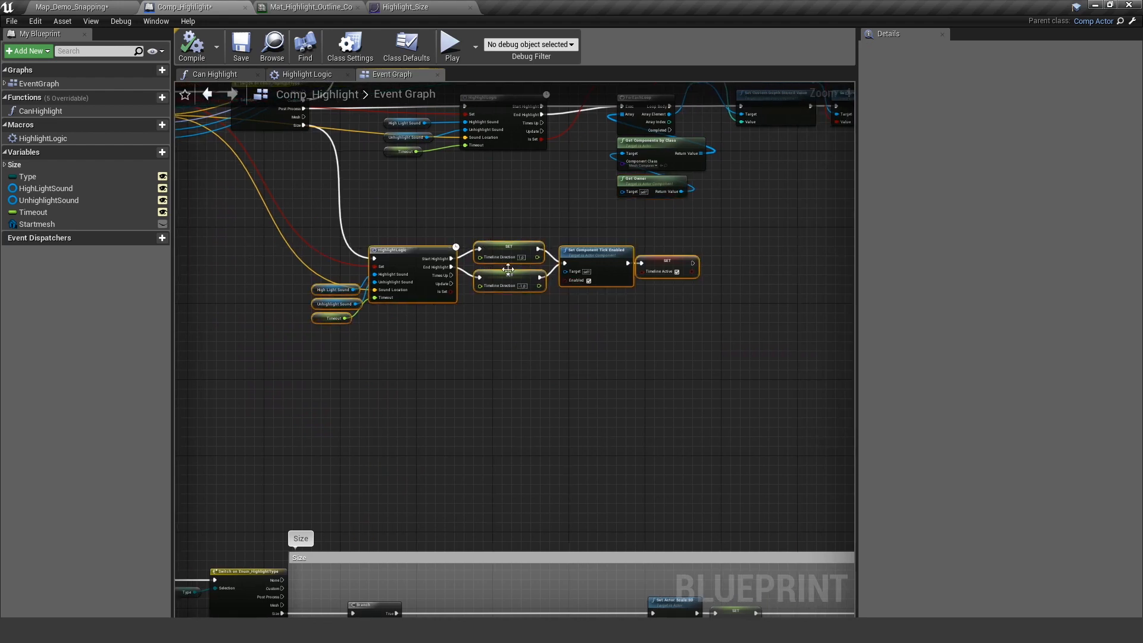
pyautogui.scroll(4, 427, 340)
pyautogui.scroll(3, 428, 331)
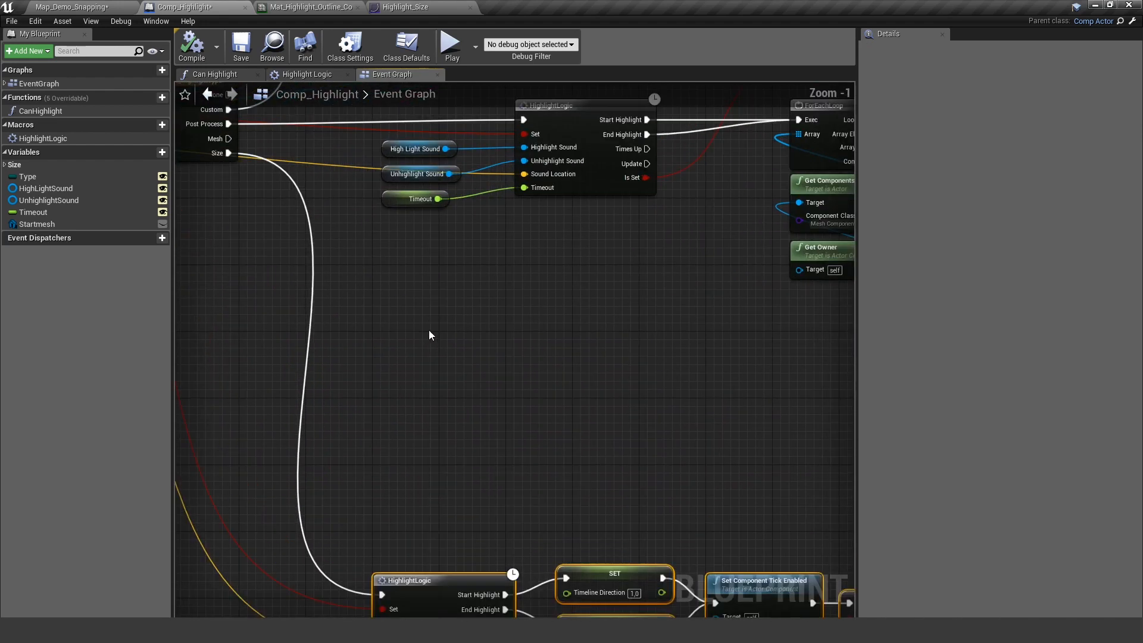
pyautogui.moveTo(428, 330)
pyautogui.mouseDown(button='right')
pyautogui.moveTo(377, 357)
pyautogui.moveTo(473, 305)
pyautogui.mouseUp(button='right')
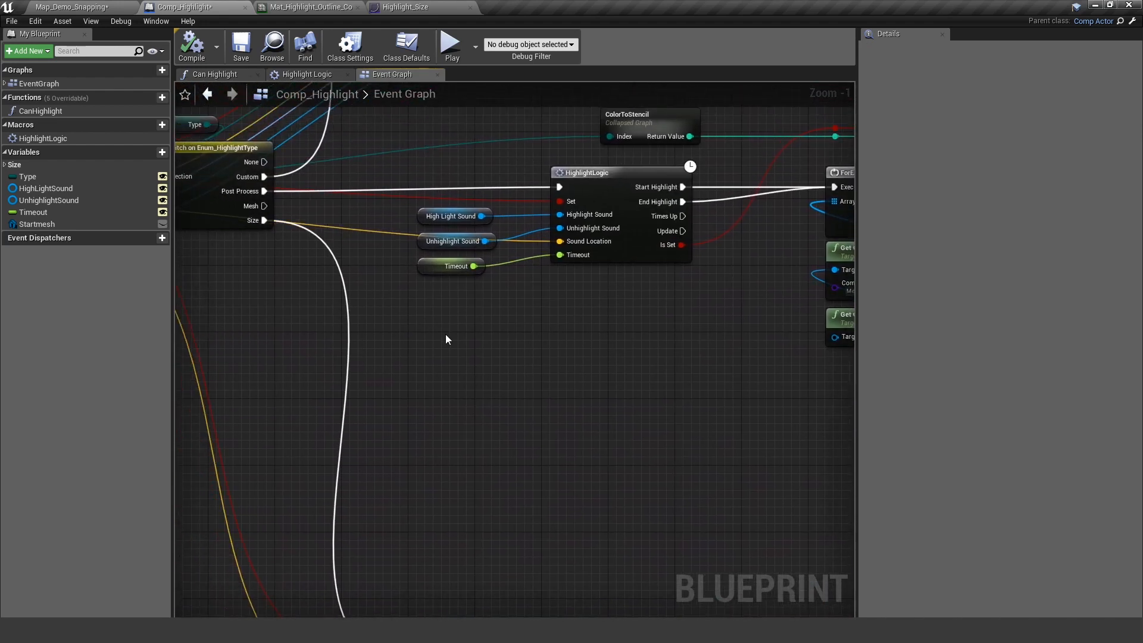
pyautogui.rightClick(449, 385)
pyautogui.write('get own')
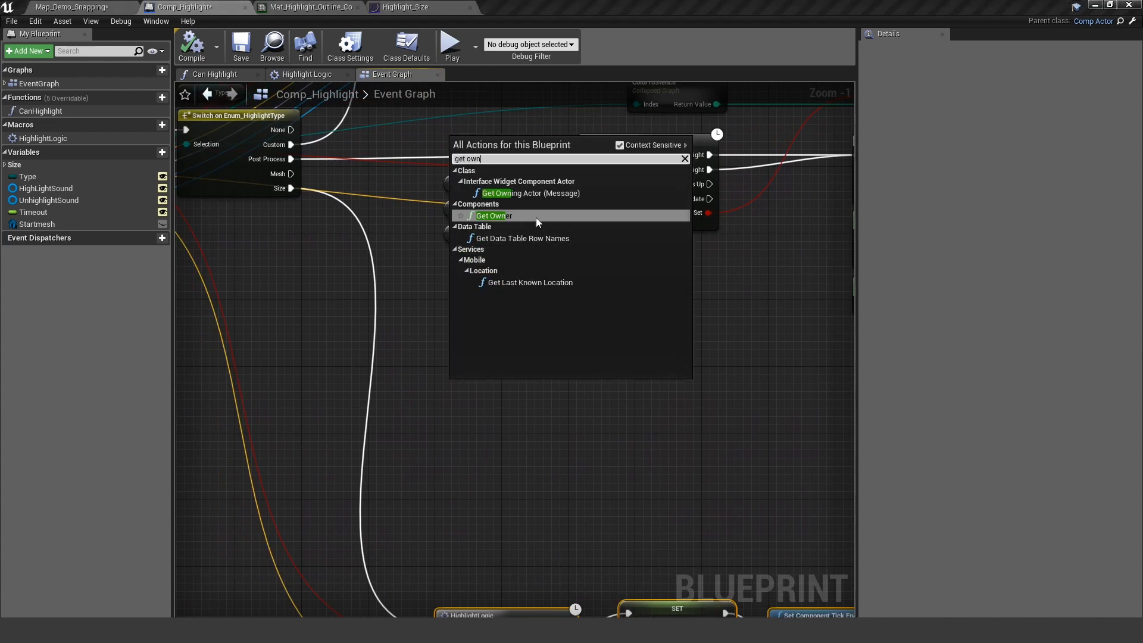
# Feed Get Owner into a Cast To StaticMeshActor wired from the switch's Mesh pin.
pyautogui.click(537, 216)
pyautogui.click(490, 393)
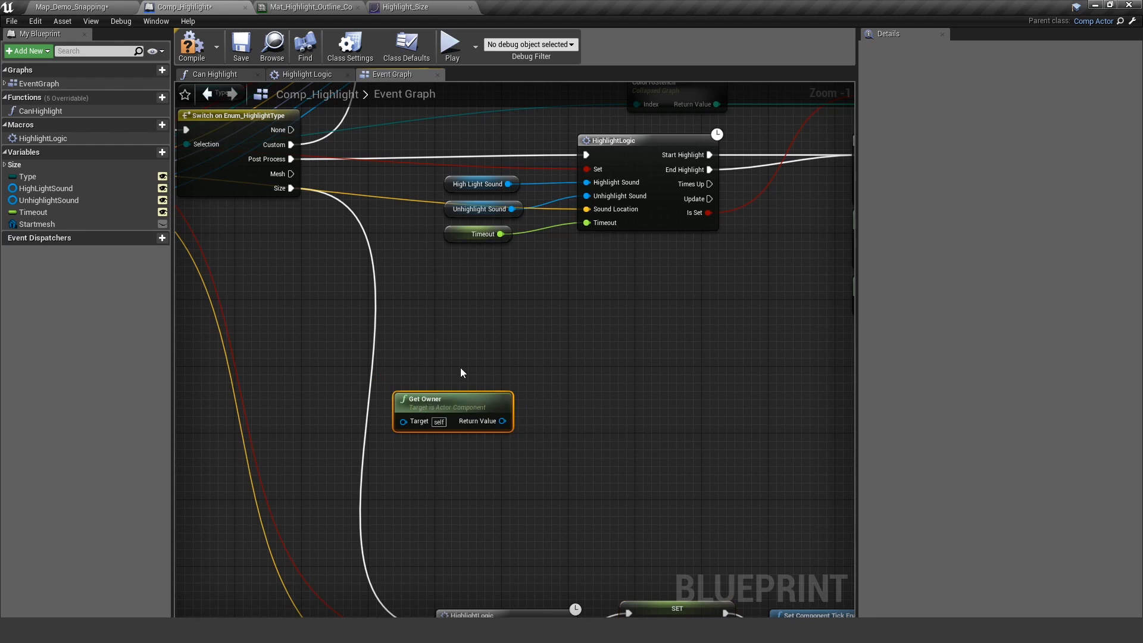
pyautogui.scroll(2, 465, 370)
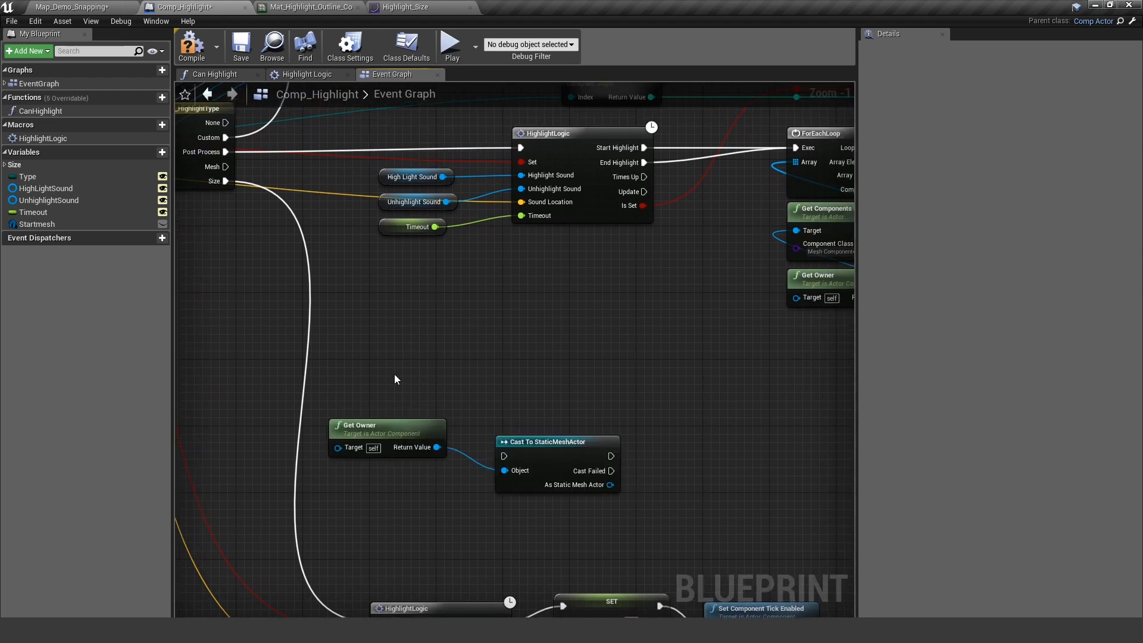
pyautogui.moveTo(536, 444); pyautogui.dragTo(527, 369)
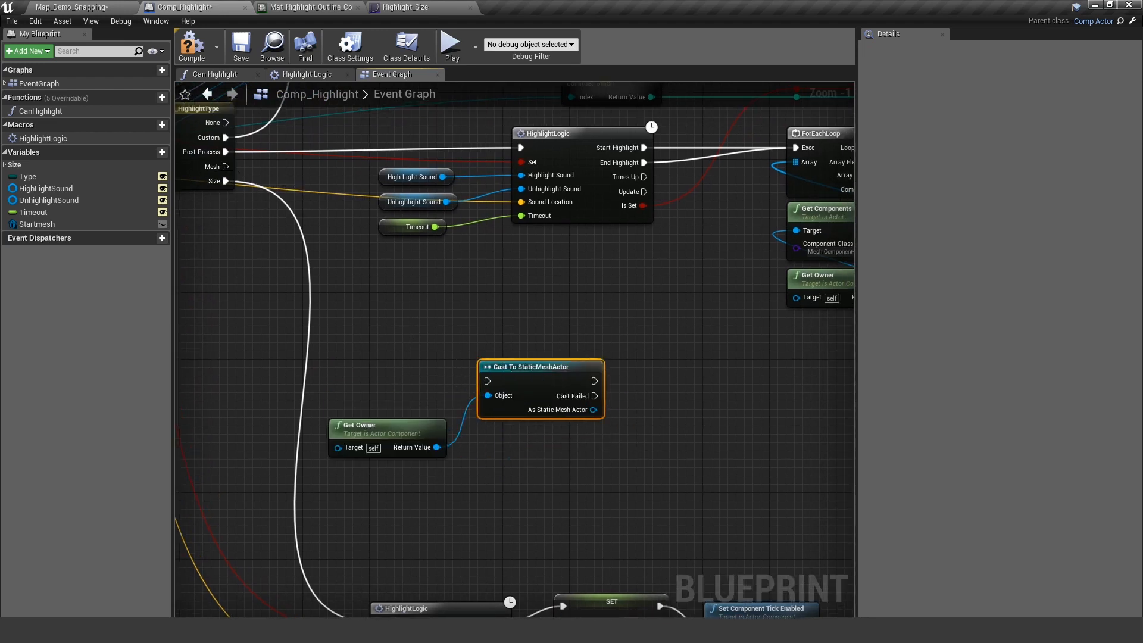
pyautogui.moveTo(225, 166); pyautogui.dragTo(524, 402)
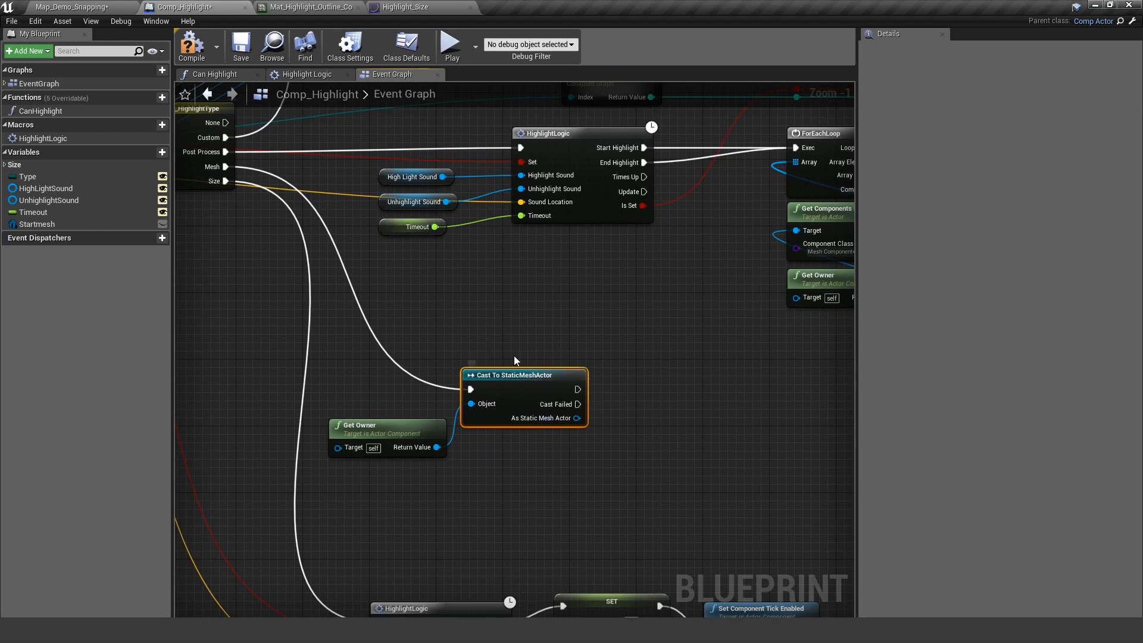
pyautogui.moveTo(572, 294); pyautogui.dragTo(406, 273, button='right')
# Add a Set Static Mesh node after the cast with New Mesh set to MeasurementDisplay.
pyautogui.moveTo(413, 396); pyautogui.dragTo(511, 399)
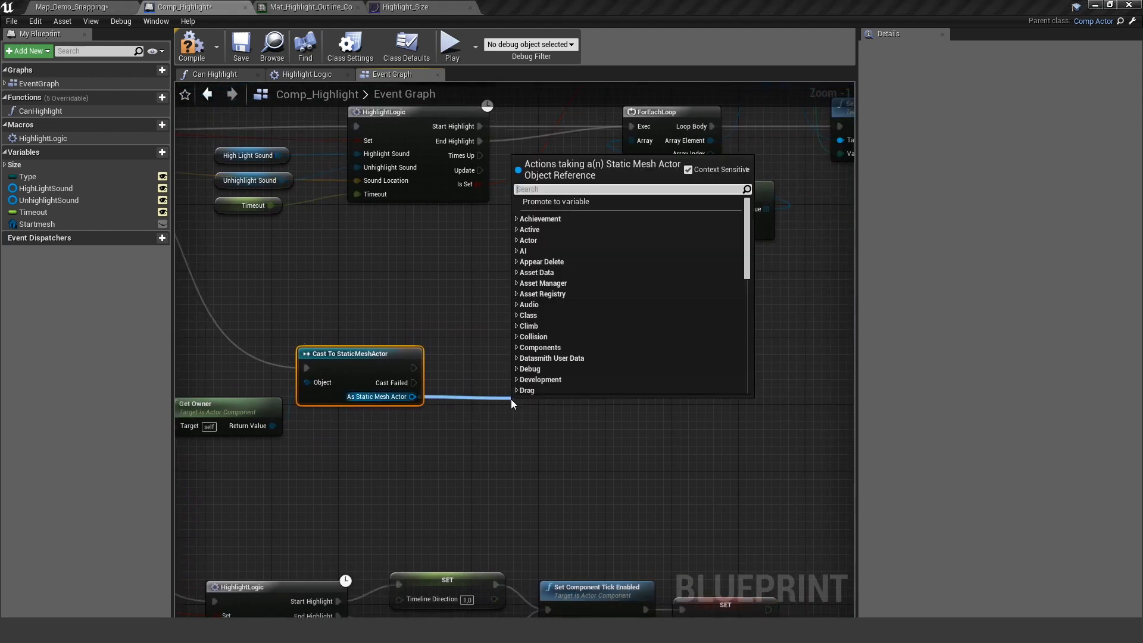
pyautogui.write('set mesh')
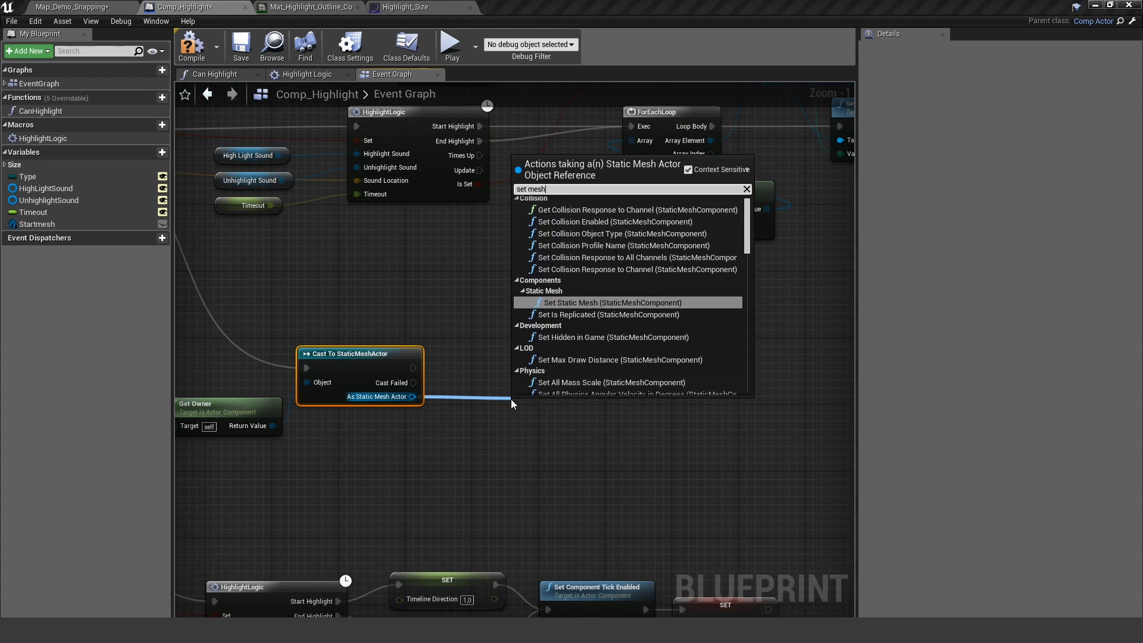
pyautogui.click(612, 303)
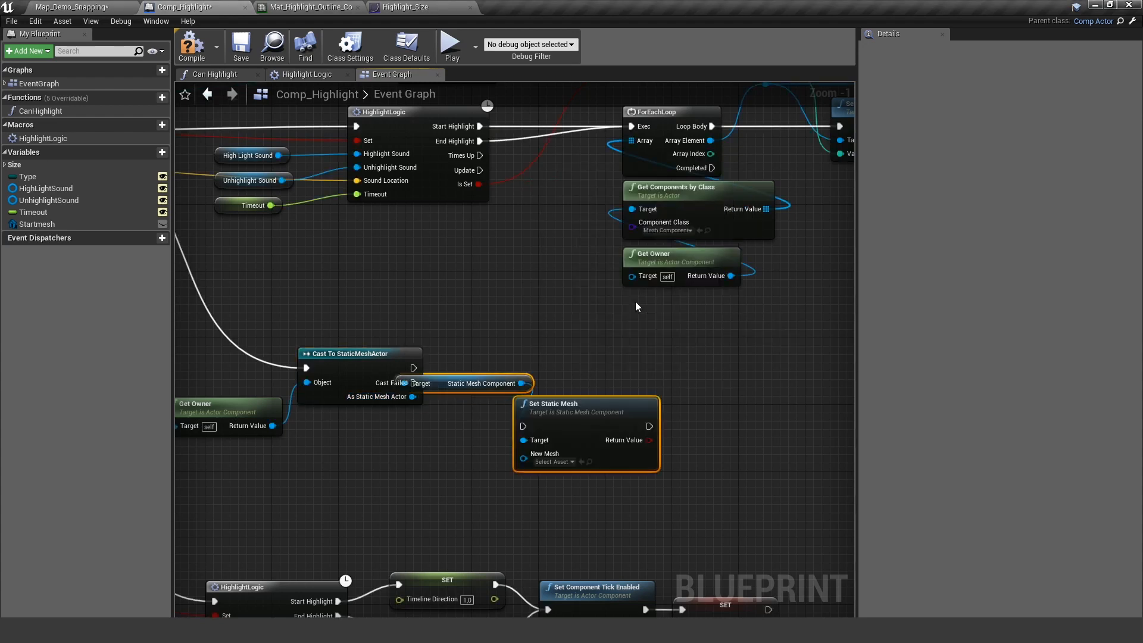
pyautogui.moveTo(573, 417); pyautogui.dragTo(690, 365)
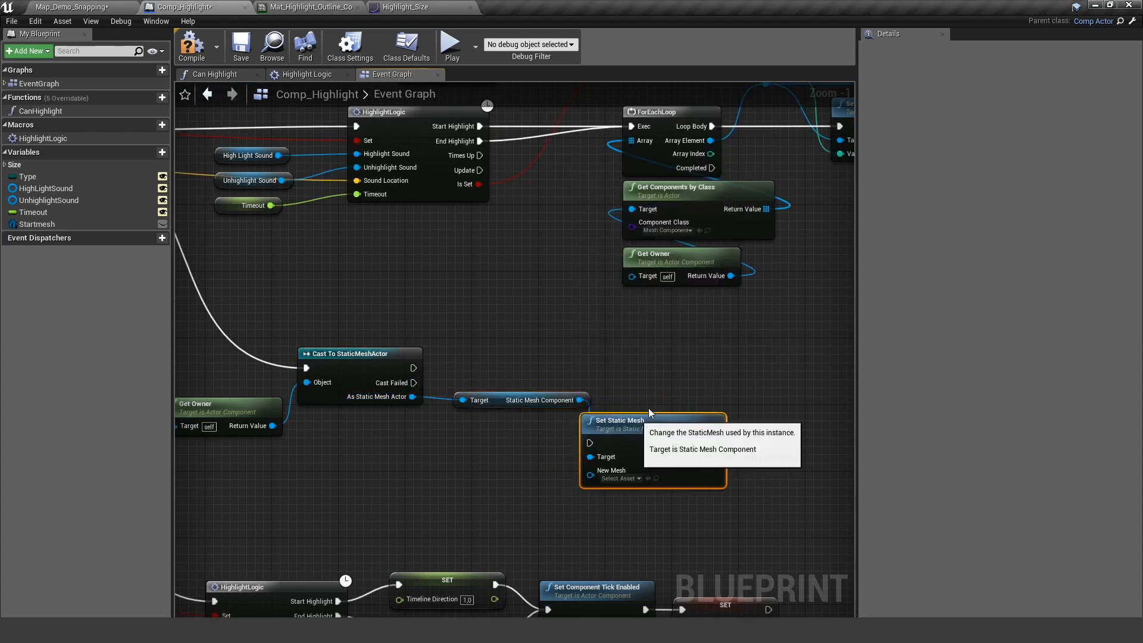
pyautogui.moveTo(413, 368)
pyautogui.mouseDown()
pyautogui.moveTo(641, 377)
pyautogui.moveTo(669, 348)
pyautogui.mouseUp()
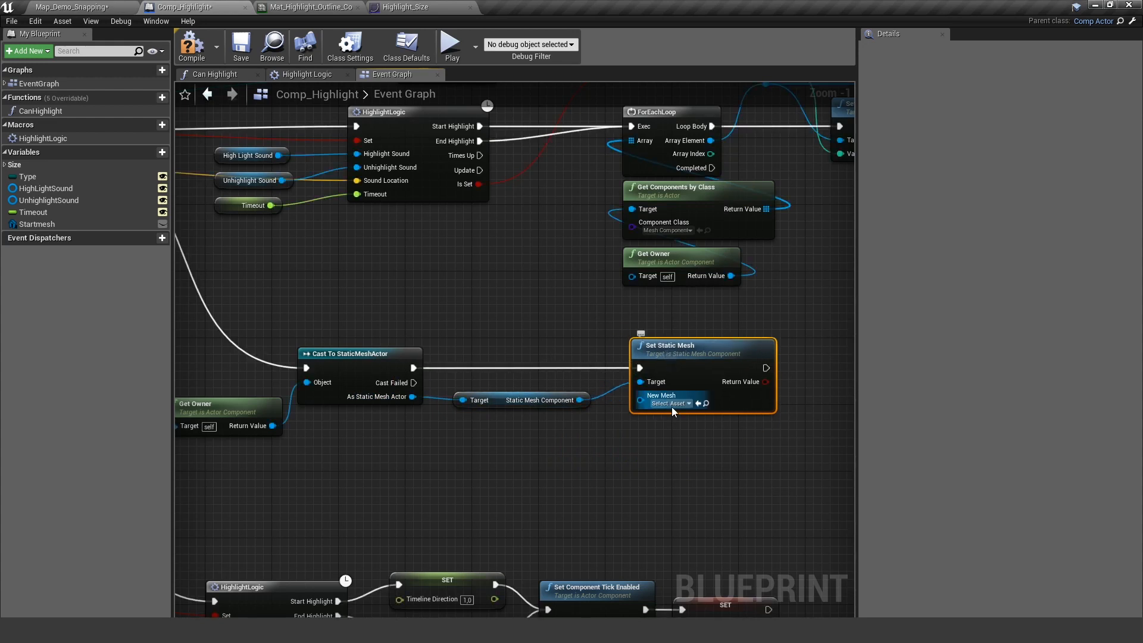
pyautogui.click(689, 403)
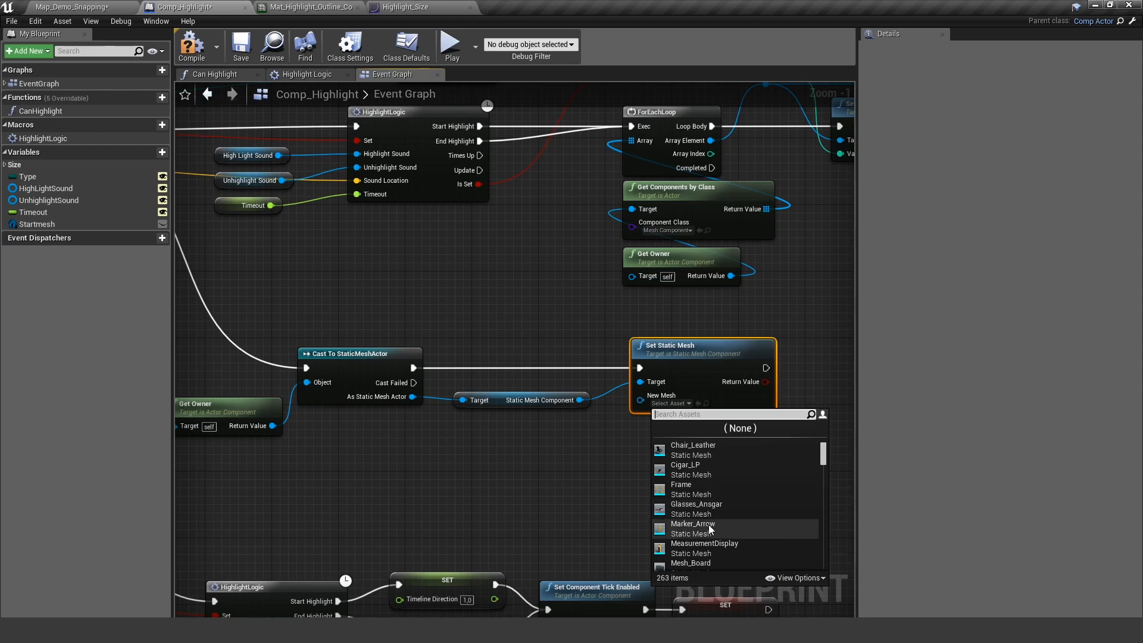
pyautogui.click(697, 554)
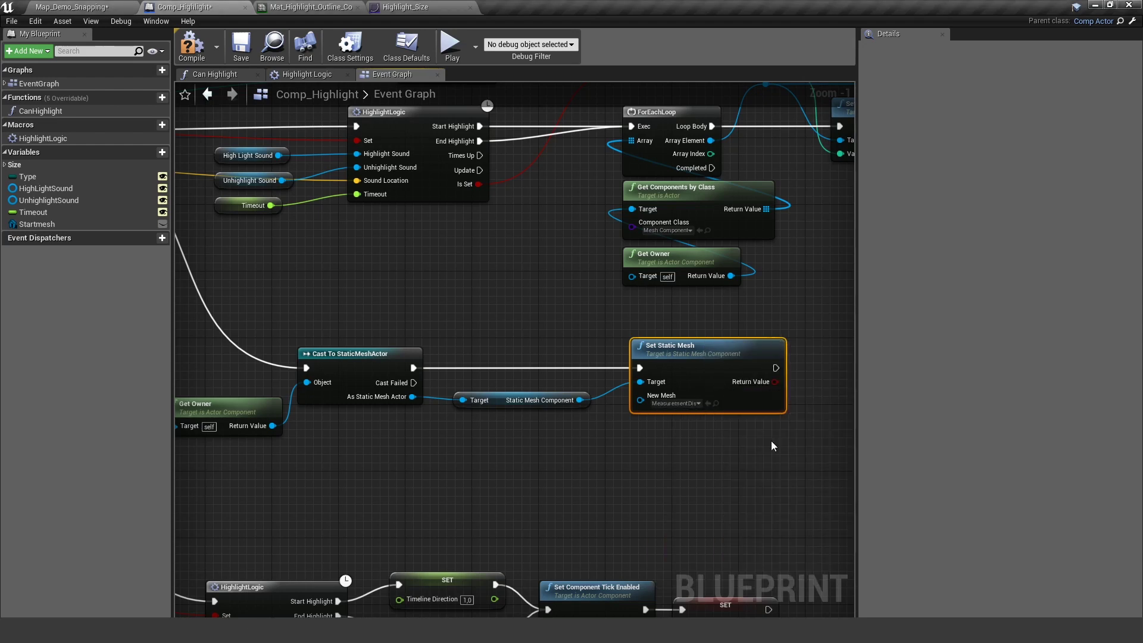
# Compile and save the blueprint, then set the statue's highlight Type to Mesh in the level.
pyautogui.click(192, 47)
pyautogui.click(241, 46)
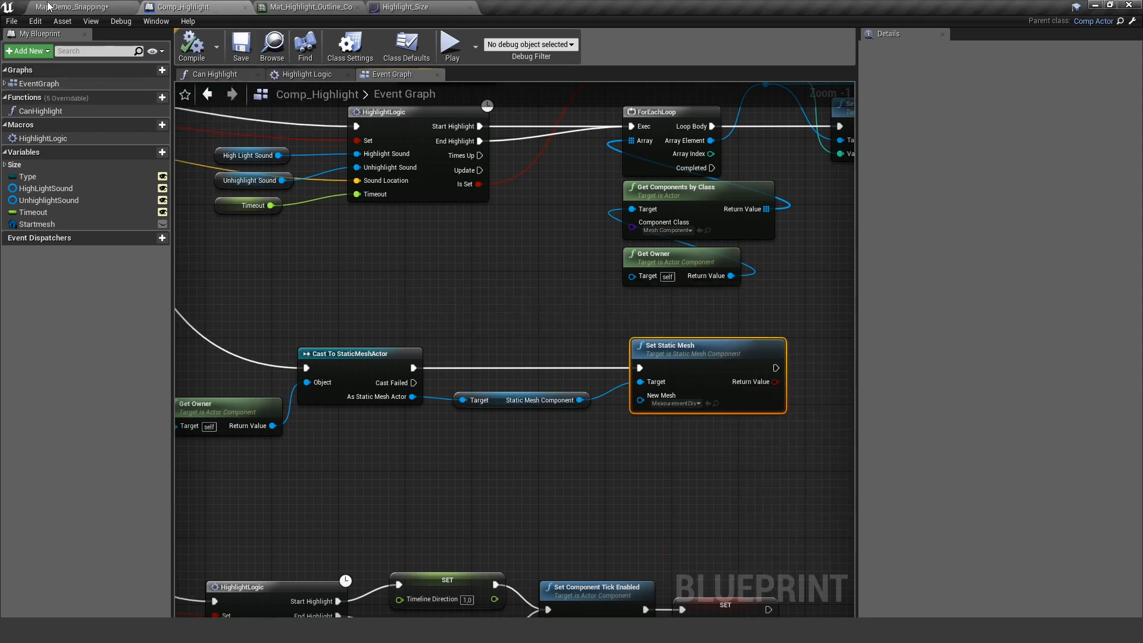
pyautogui.click(63, 8)
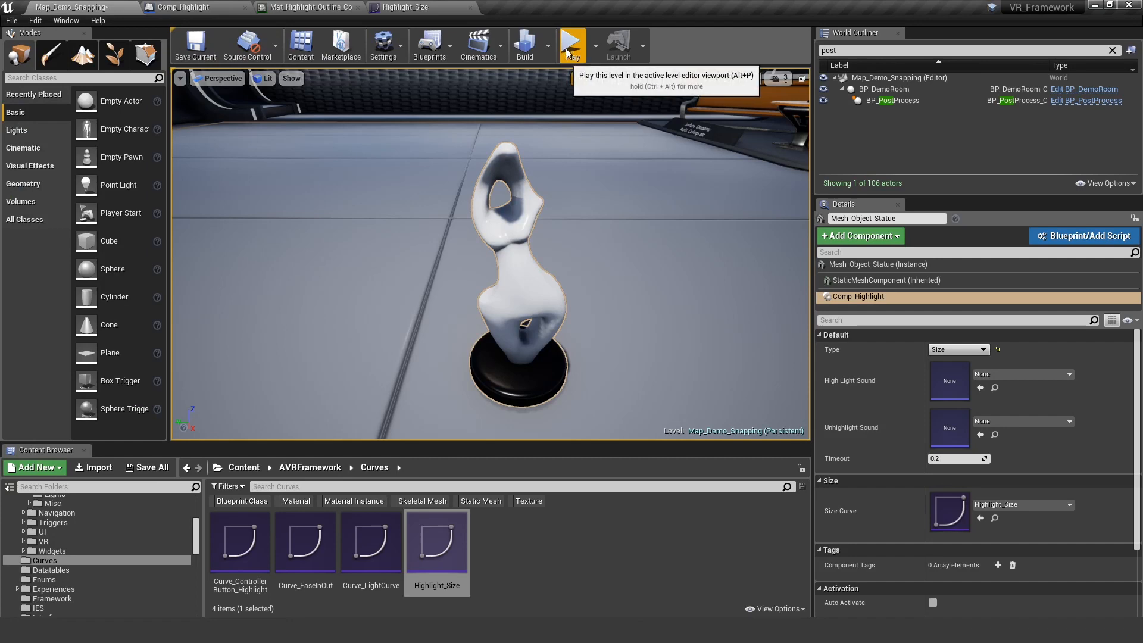
pyautogui.click(958, 349)
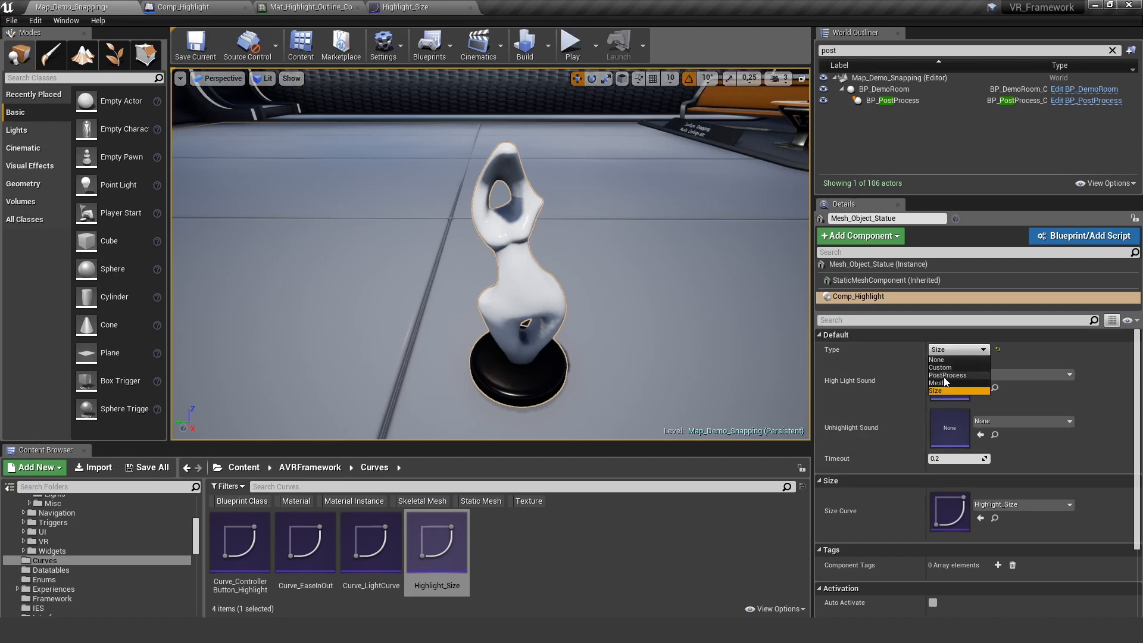
pyautogui.click(937, 382)
# Play the level, move toward the statue to test, and end the session.
pyautogui.click(569, 42)
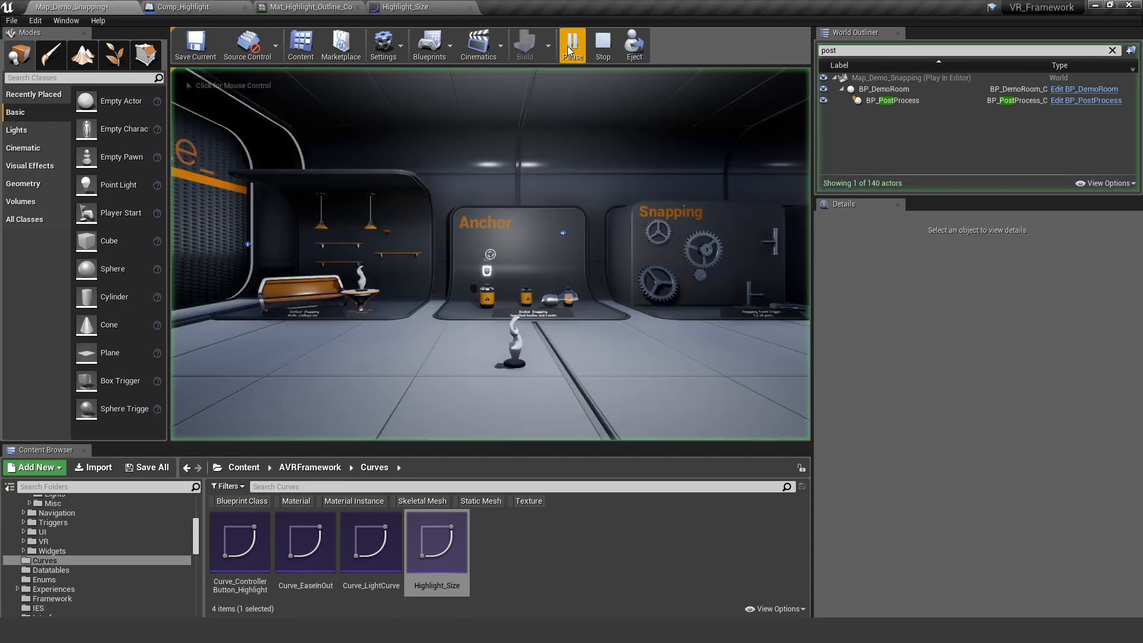
pyautogui.click(491, 157)
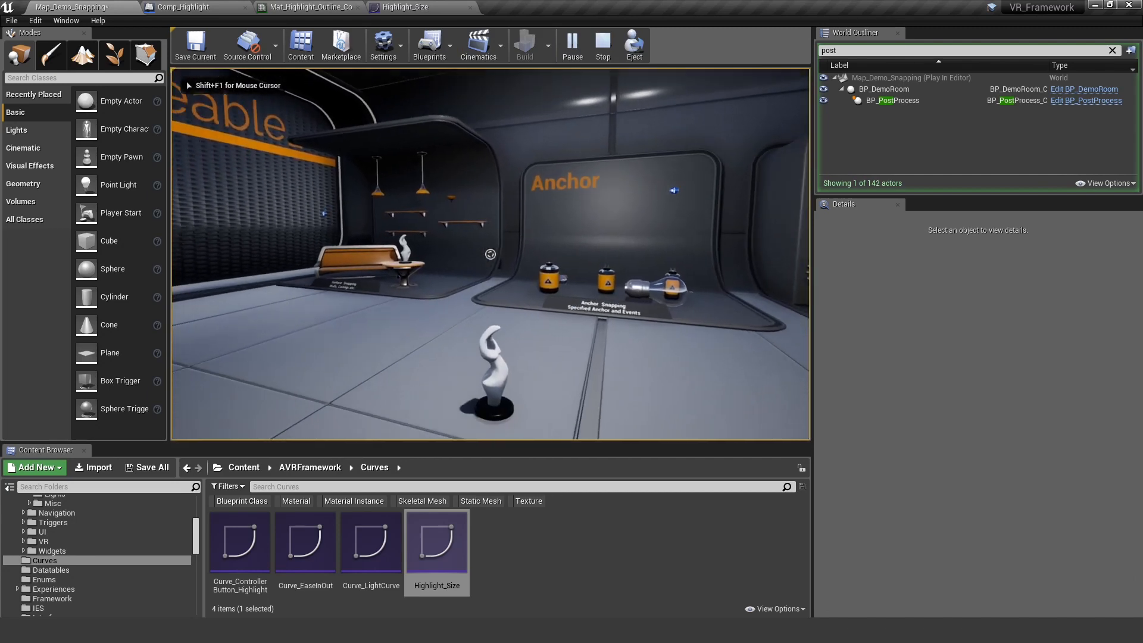
pyautogui.press('w')
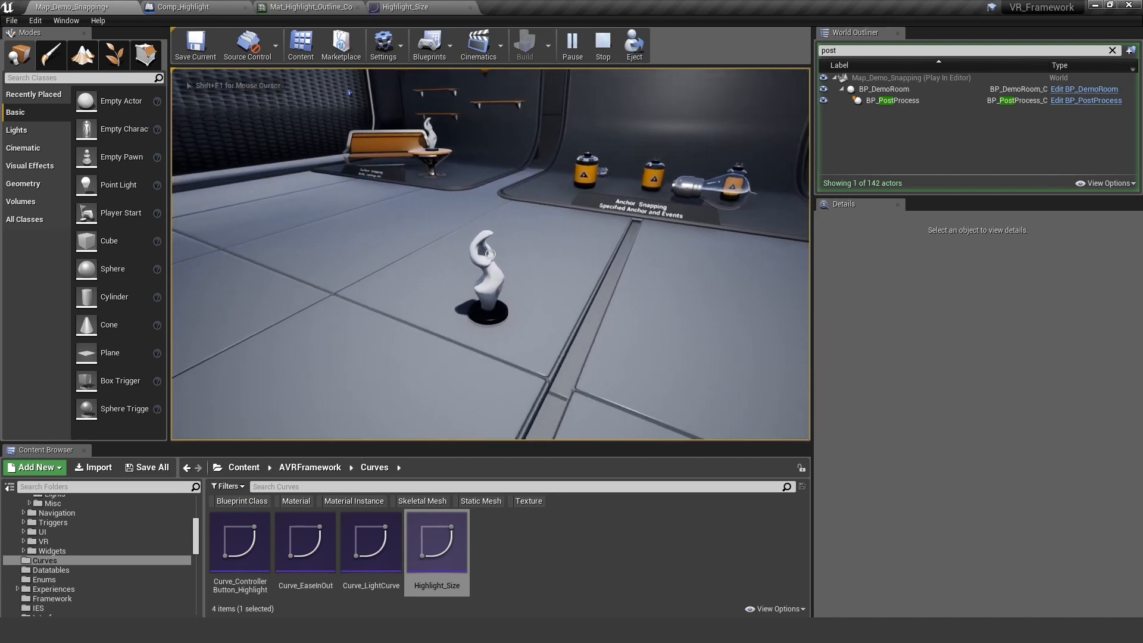
pyautogui.press('Escape')
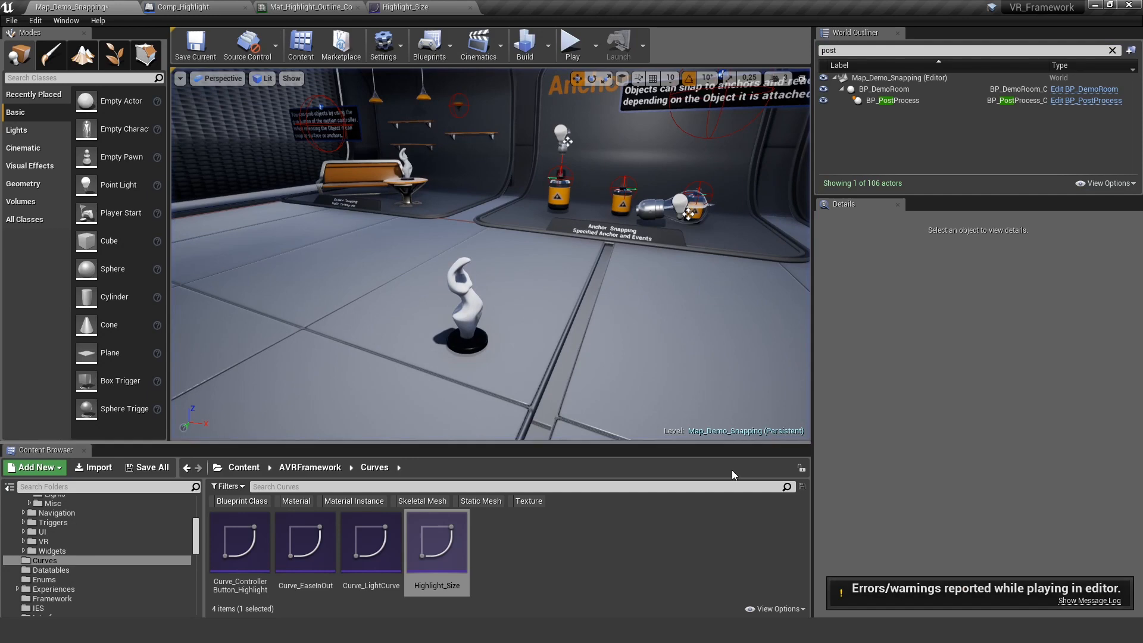
pyautogui.click(1091, 601)
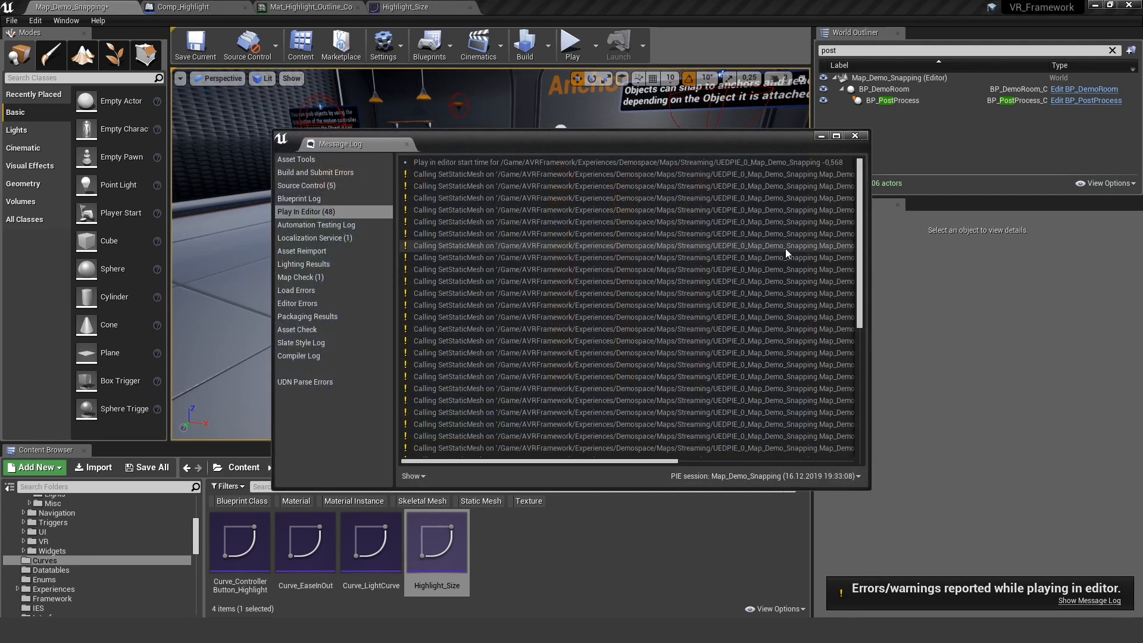
pyautogui.moveTo(560, 464); pyautogui.dragTo(742, 463)
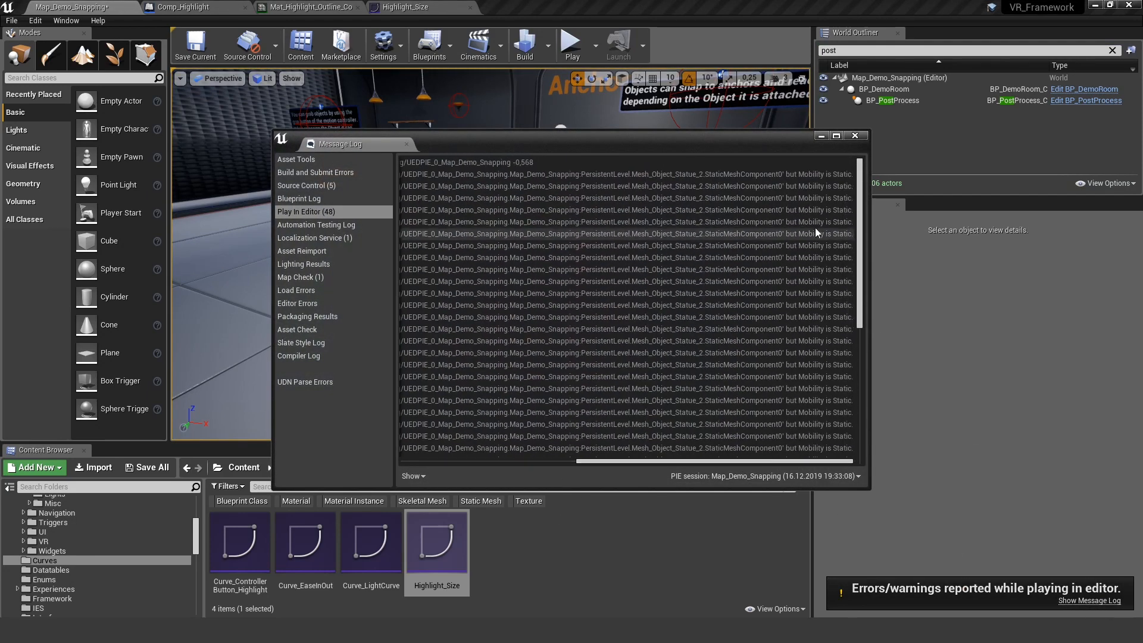
pyautogui.click(856, 138)
pyautogui.click(465, 308)
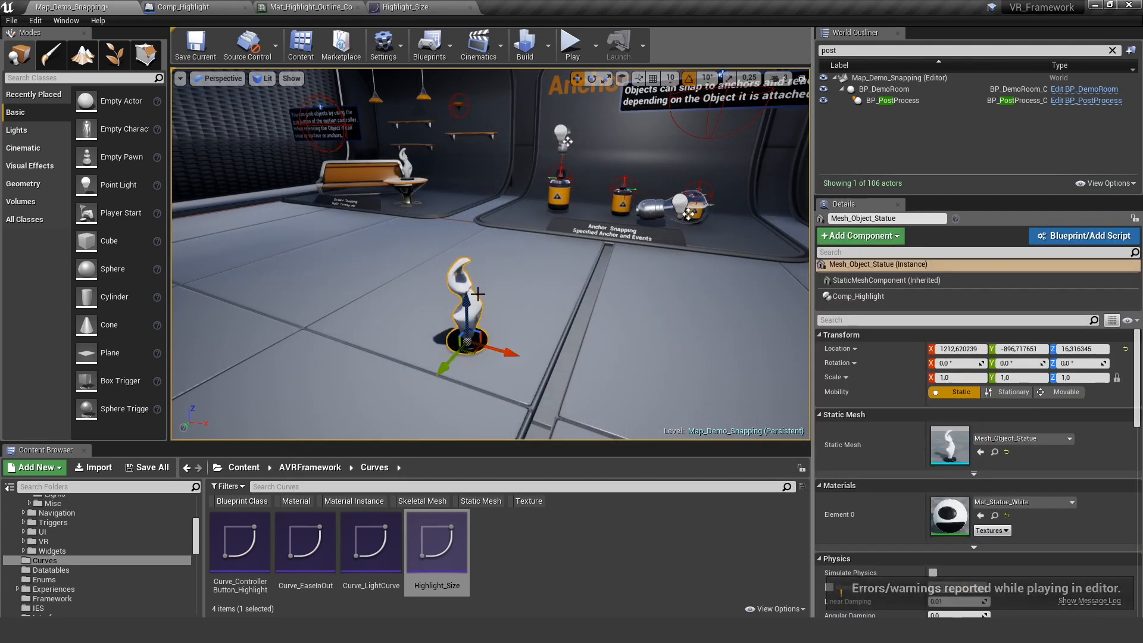
# Play the level fullscreen to watch the statue swap to the MeasurementDisplay mesh, then stop.
pyautogui.click(1068, 394)
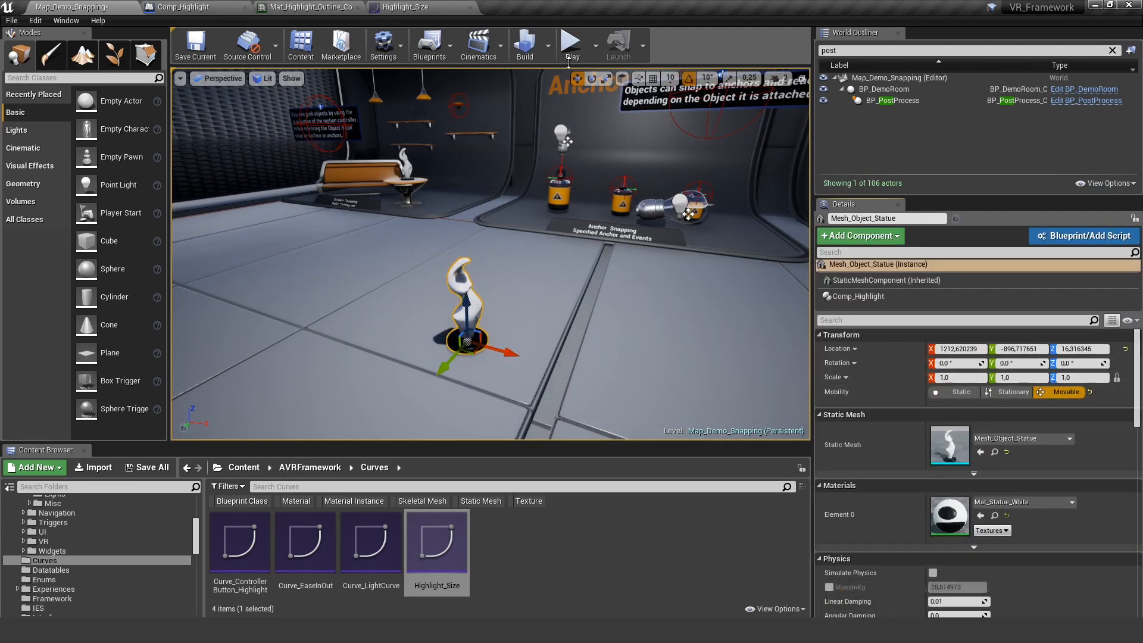
pyautogui.click(572, 42)
pyautogui.press('F11')
pyautogui.click(572, 309)
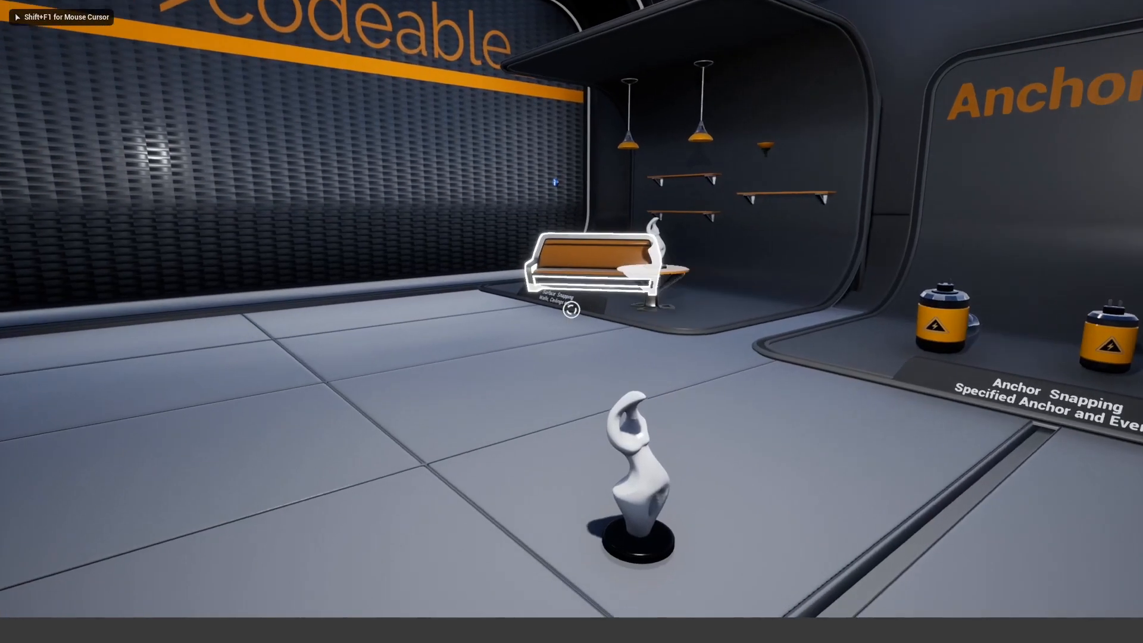
pyautogui.hotkey('shift', 'F1')
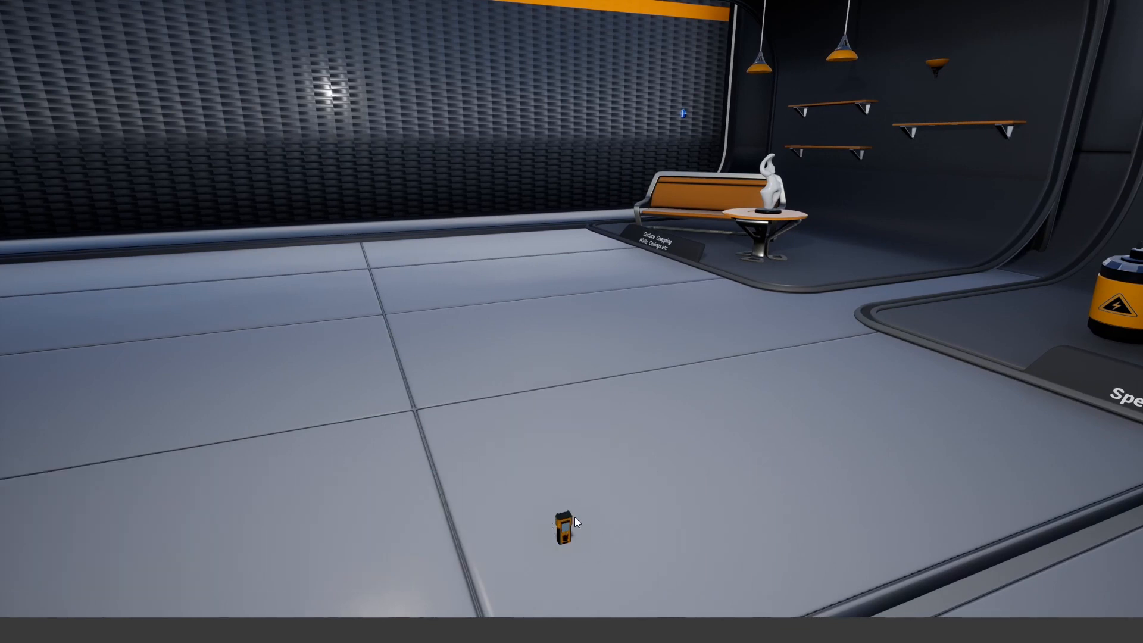
pyautogui.click(635, 400)
pyautogui.press('F11')
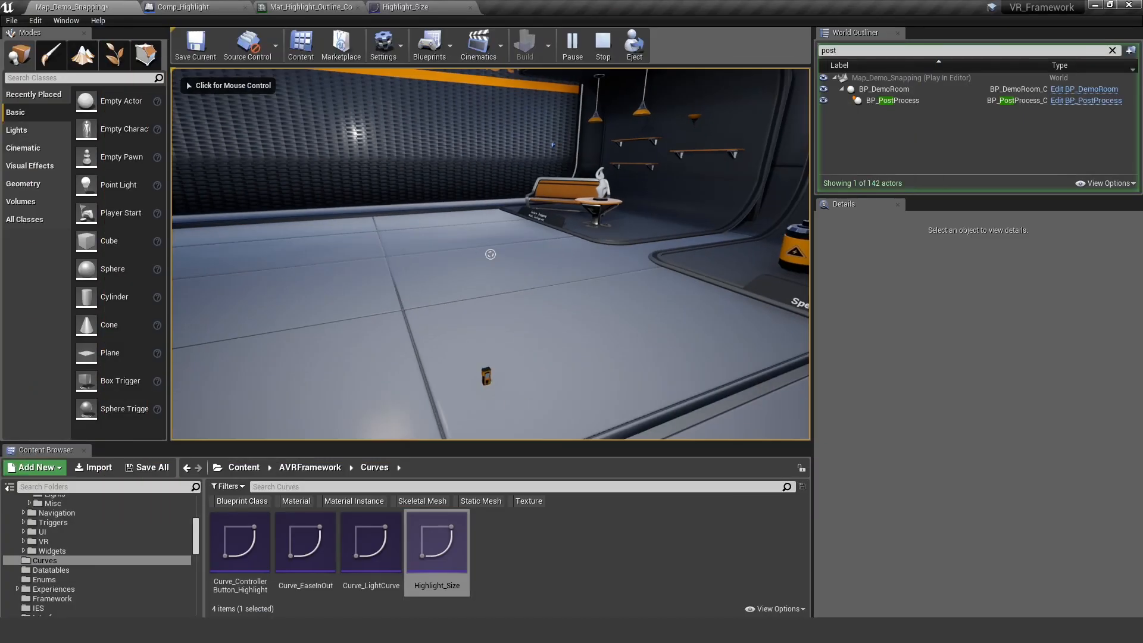
pyautogui.press('Escape')
# Inspect the HighlightLogic, ForEachLoop and cast wiring in the Comp_Highlight Event Graph.
pyautogui.click(397, 10)
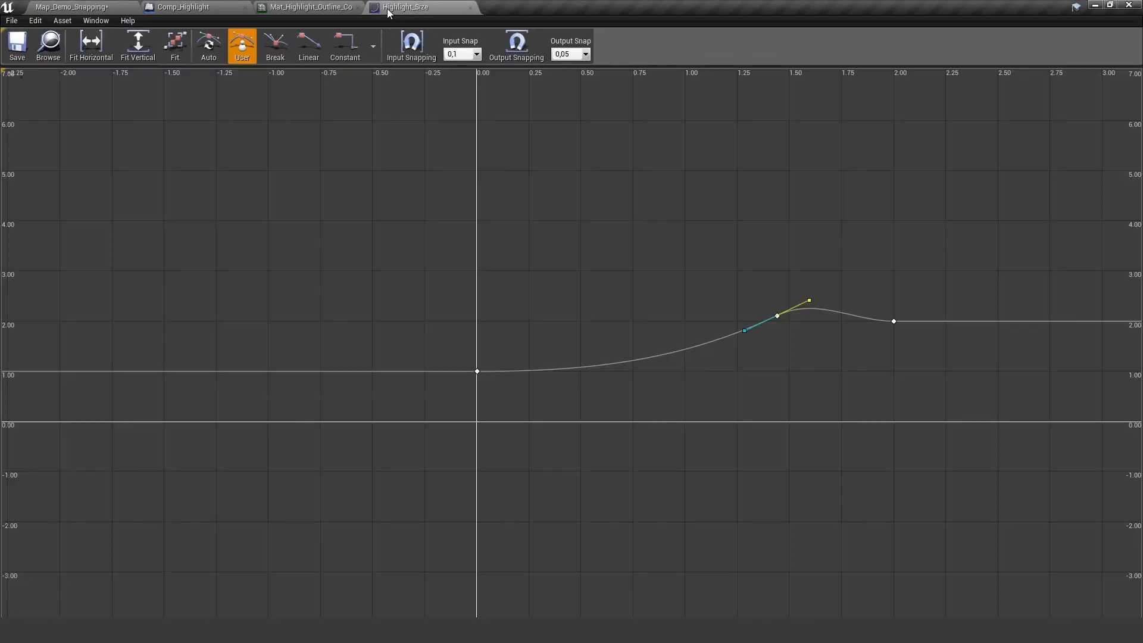
pyautogui.click(310, 7)
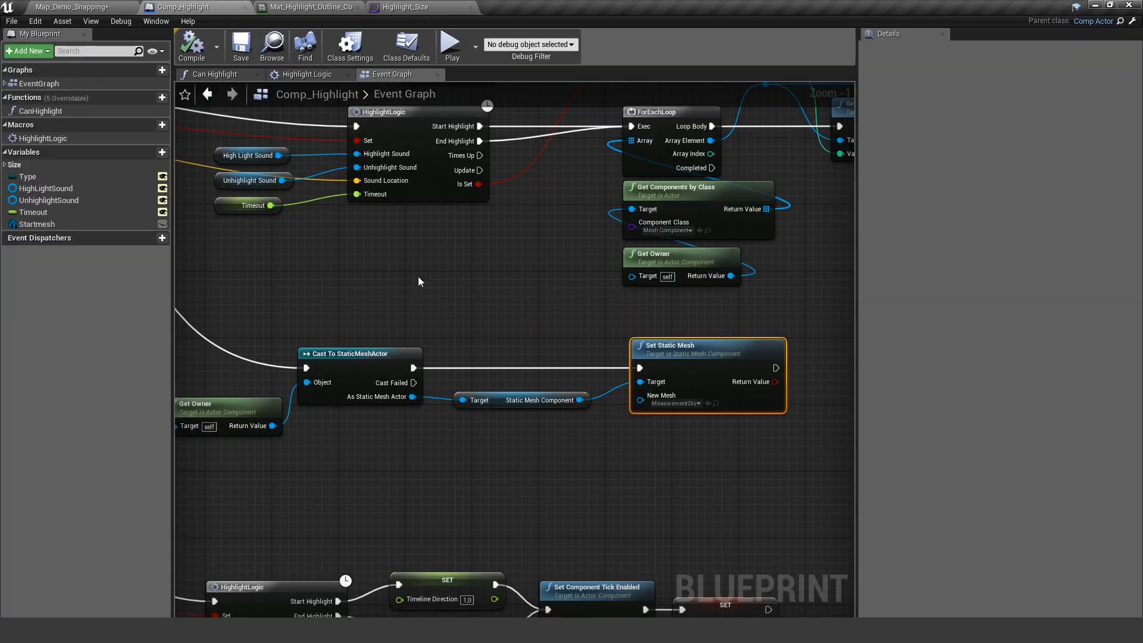
pyautogui.moveTo(417, 276); pyautogui.dragTo(364, 310, button='right')
pyautogui.scroll(-1, 294, 285)
pyautogui.moveTo(258, 270); pyautogui.dragTo(722, 390)
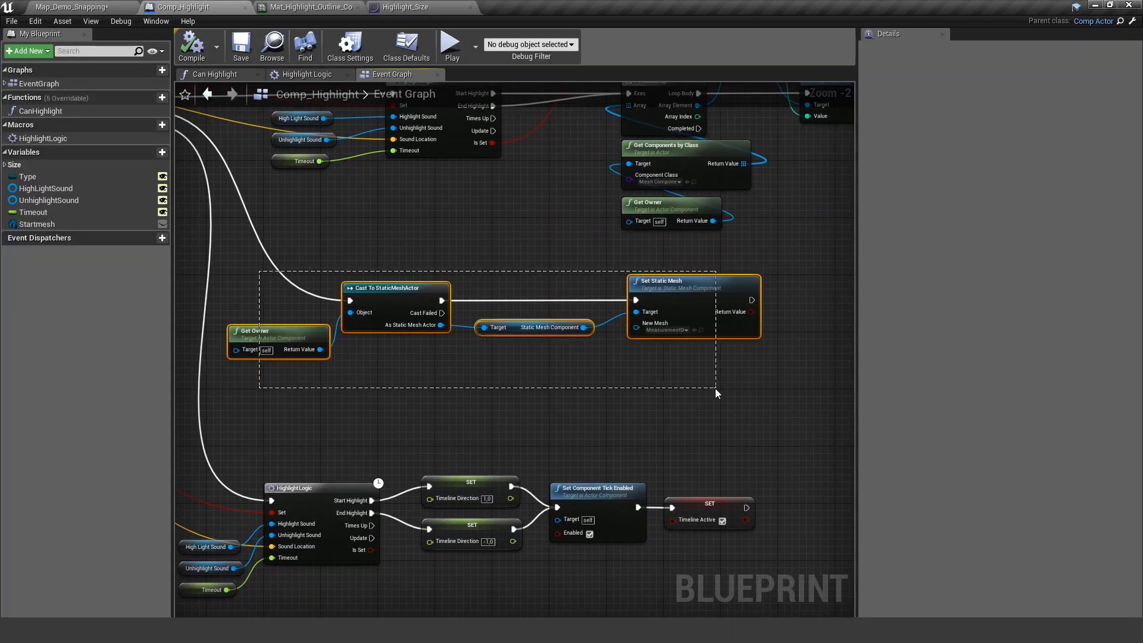
pyautogui.scroll(2, 388, 293)
pyautogui.moveTo(553, 403); pyautogui.dragTo(447, 312, button='right')
pyautogui.scroll(1, 504, 206)
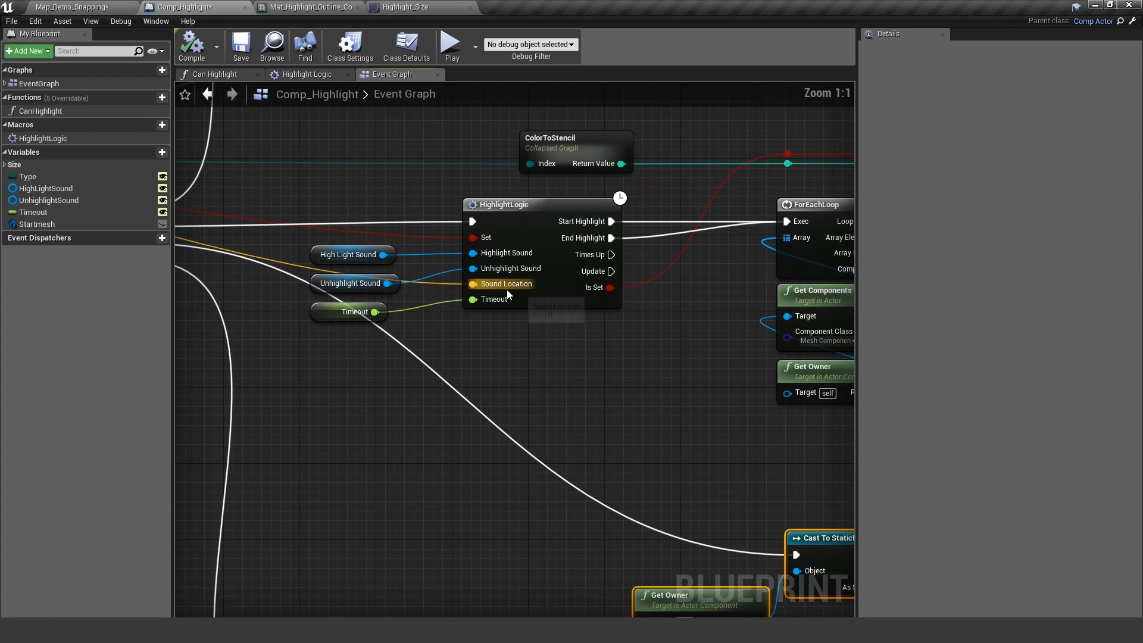
pyautogui.click(505, 204)
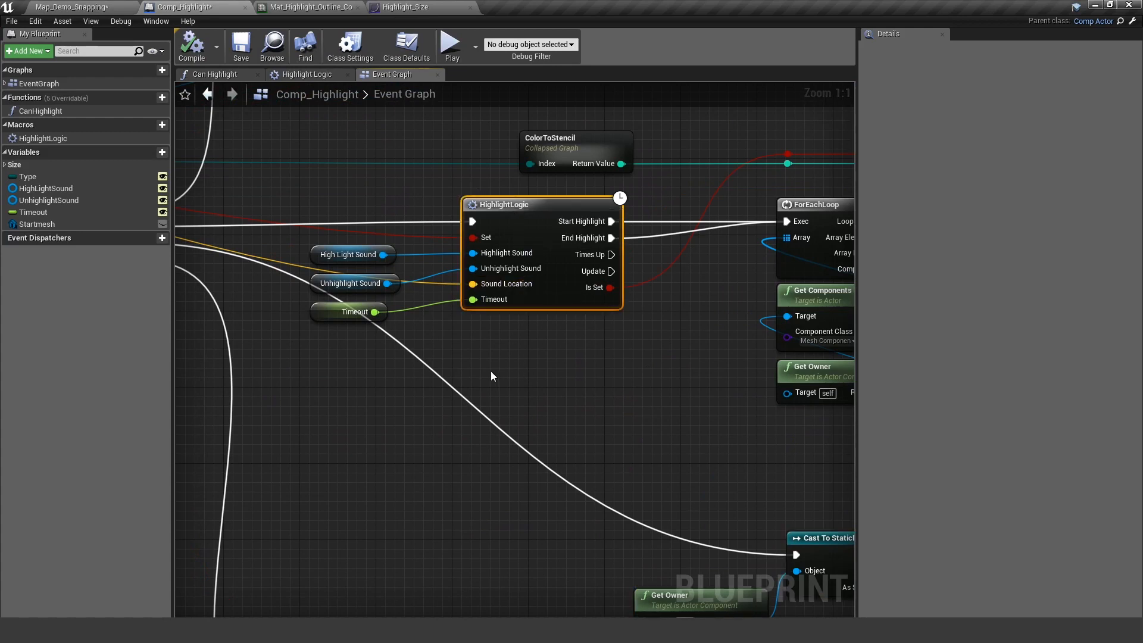
pyautogui.moveTo(490, 384); pyautogui.dragTo(466, 359, button='right')
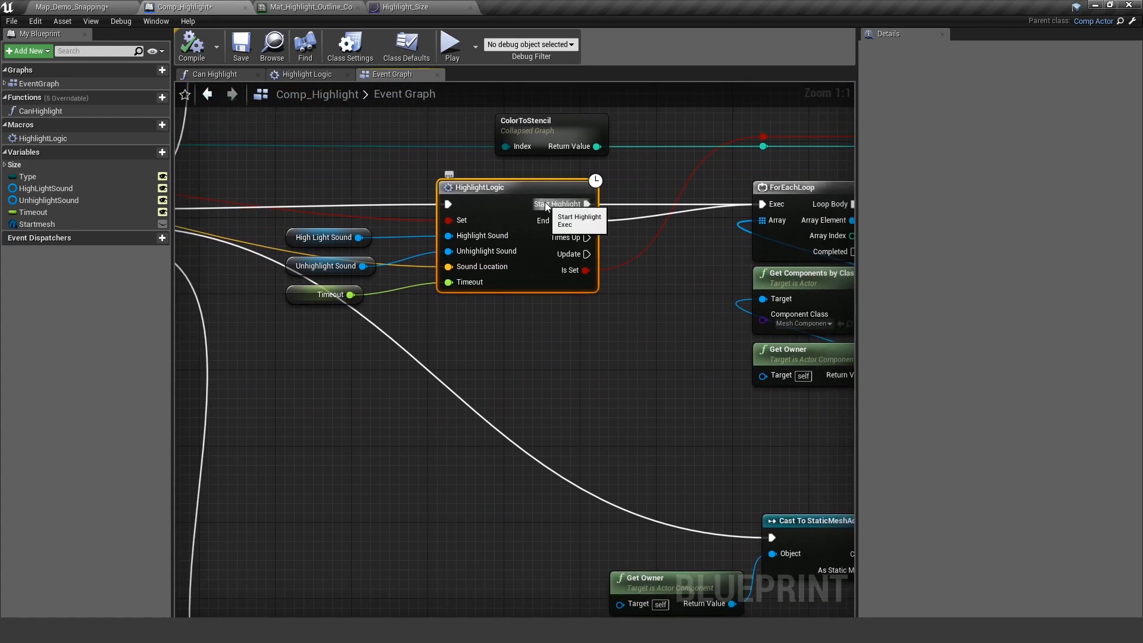
pyautogui.keyDown('ctrl'); pyautogui.moveTo(558, 204); pyautogui.dragTo(556, 222); pyautogui.keyUp('ctrl')
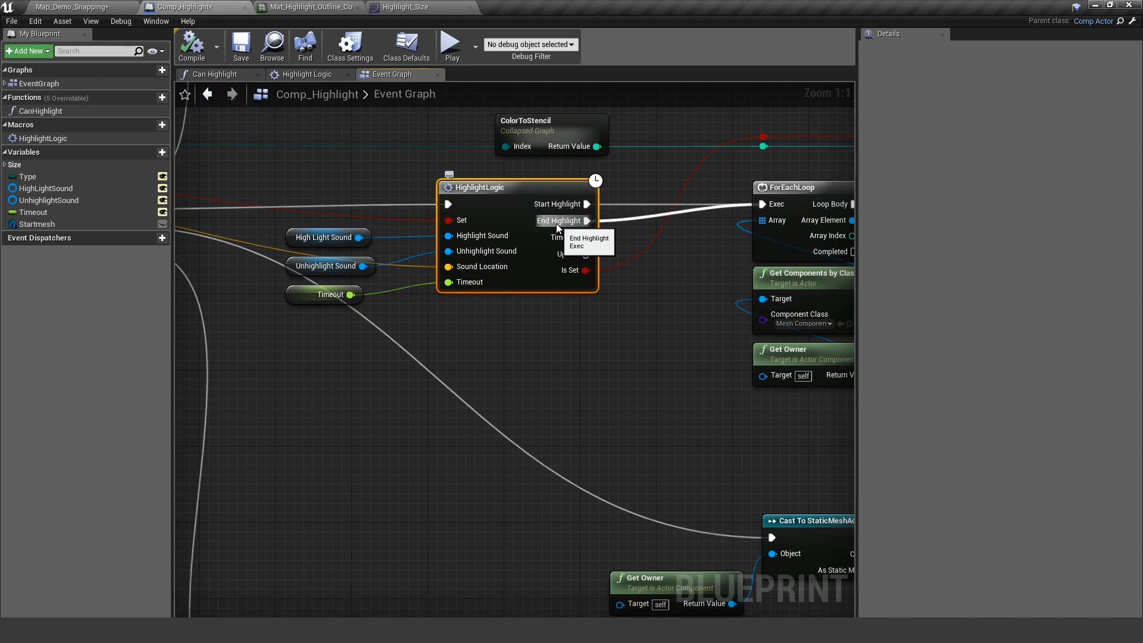
pyautogui.moveTo(628, 263); pyautogui.dragTo(534, 302, button='right')
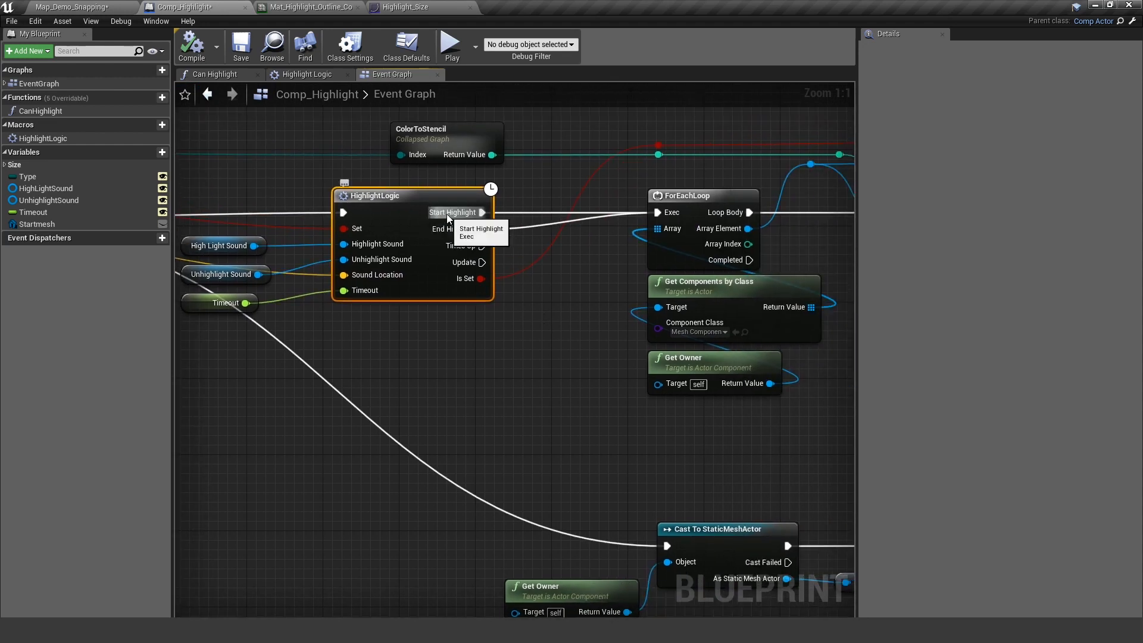
pyautogui.moveTo(538, 400); pyautogui.dragTo(511, 361, button='right')
pyautogui.moveTo(670, 375); pyautogui.dragTo(546, 315, button='right')
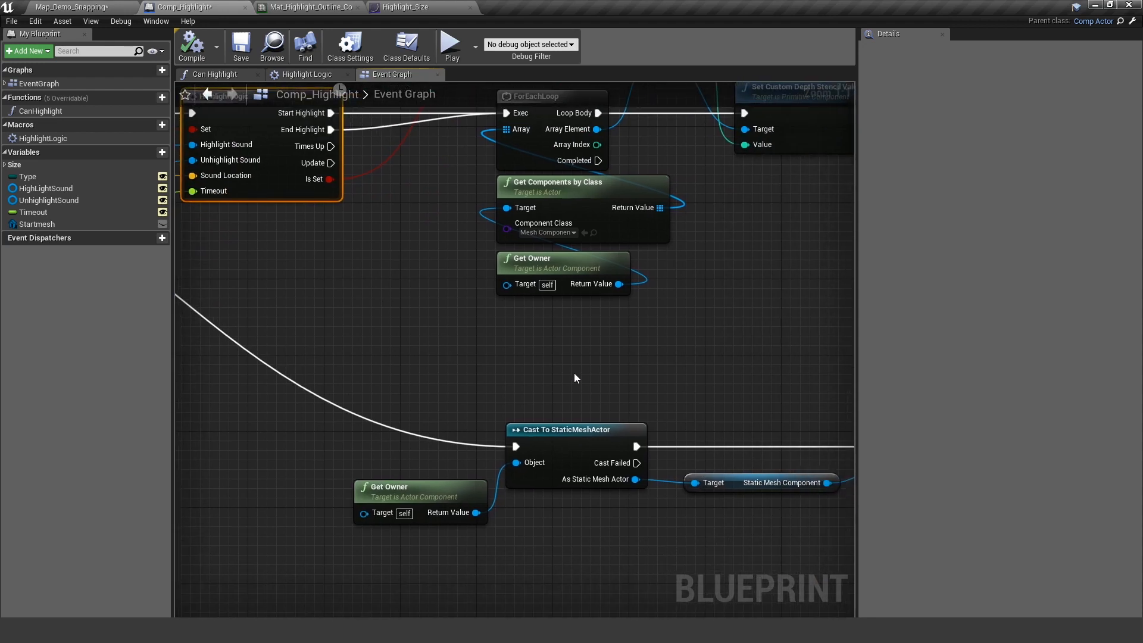
pyautogui.moveTo(545, 485); pyautogui.dragTo(686, 582, button='right')
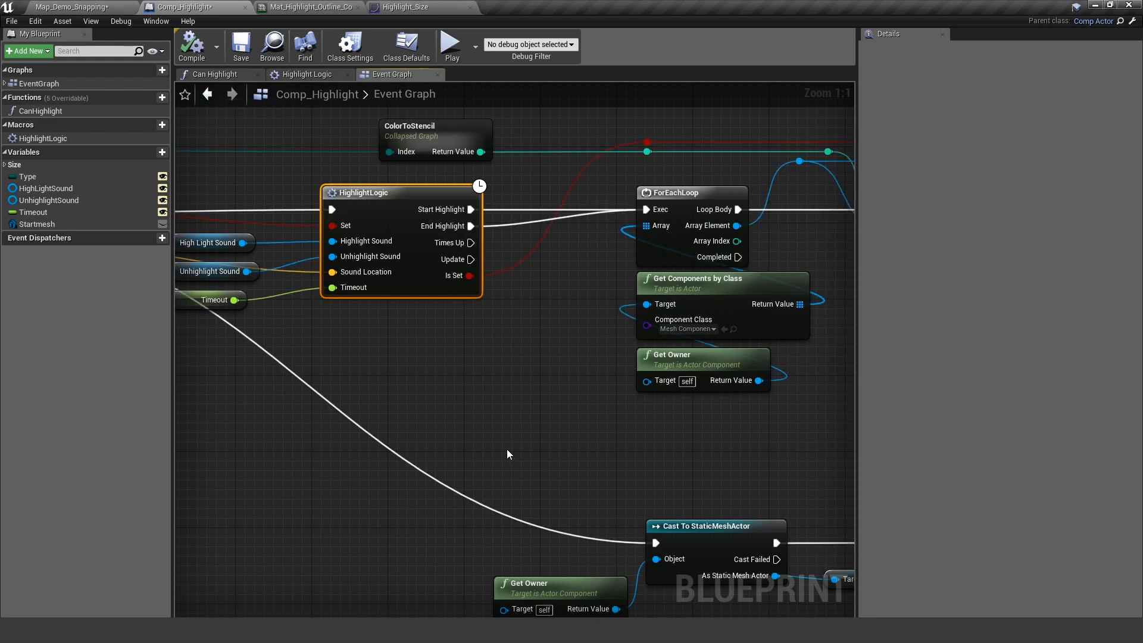
# Select the Cast, Get Owner and Set Static Mesh nodes and move them up near the others.
pyautogui.moveTo(506, 449)
pyautogui.mouseDown(button='right')
pyautogui.moveTo(442, 320)
pyautogui.moveTo(449, 313)
pyautogui.mouseUp(button='right')
pyautogui.scroll(-4, 505, 429)
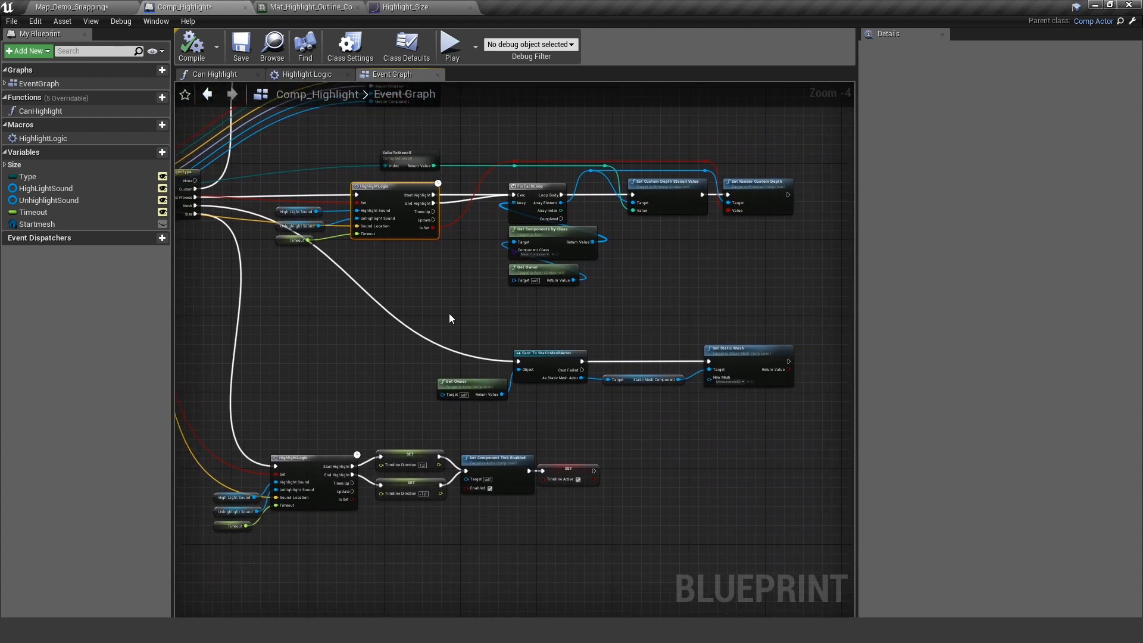
pyautogui.moveTo(449, 314); pyautogui.dragTo(799, 407)
pyautogui.moveTo(729, 354); pyautogui.dragTo(568, 320)
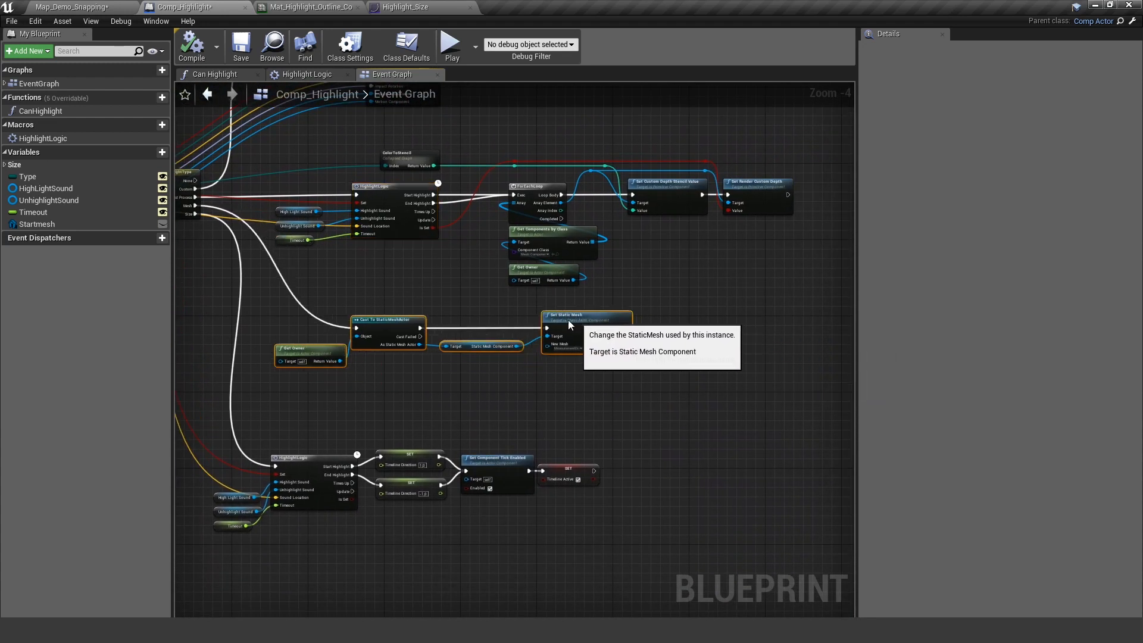
pyautogui.scroll(4, 507, 299)
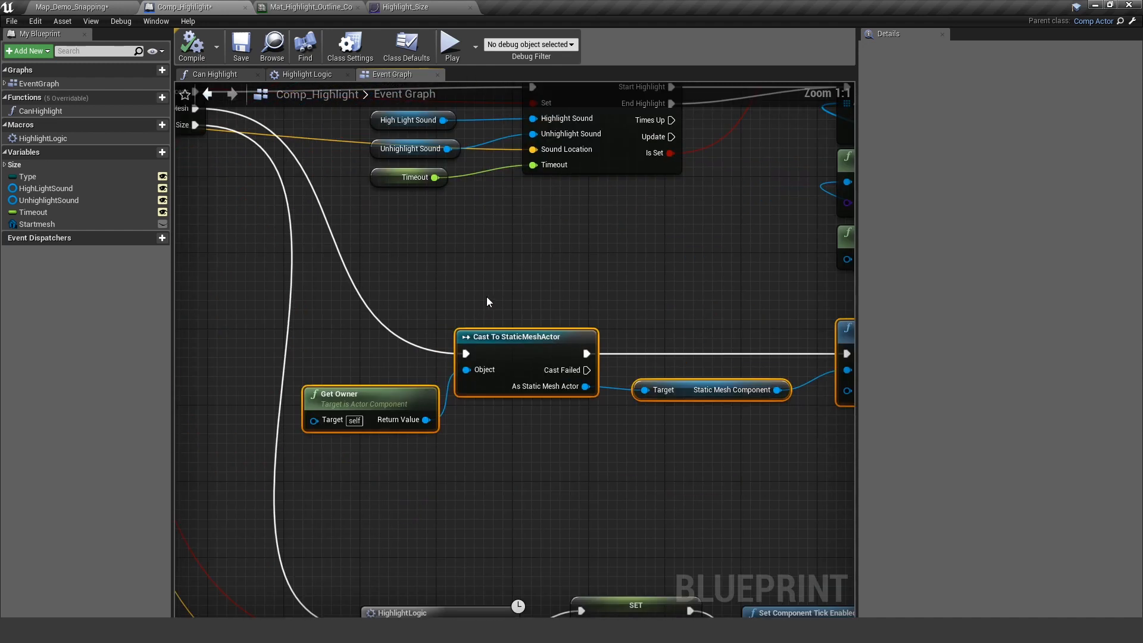
pyautogui.moveTo(487, 296)
pyautogui.mouseDown(button='right')
pyautogui.moveTo(510, 384)
pyautogui.moveTo(506, 447)
pyautogui.moveTo(730, 508)
pyautogui.mouseUp(button='right')
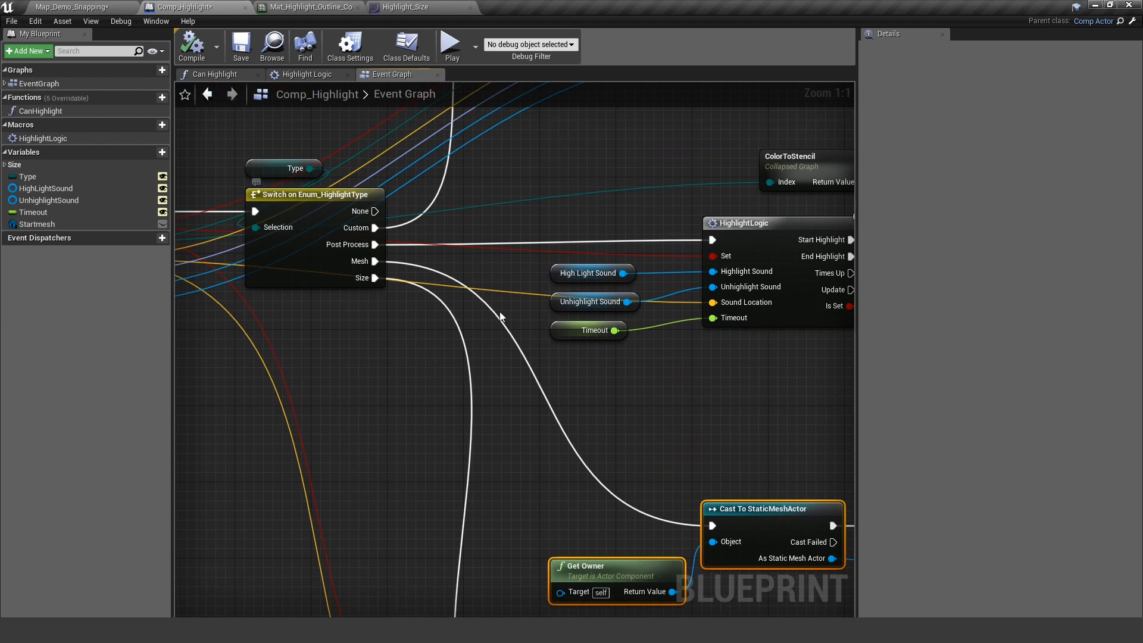
pyautogui.scroll(-1, 659, 455)
pyautogui.moveTo(638, 446); pyautogui.dragTo(474, 363, button='right')
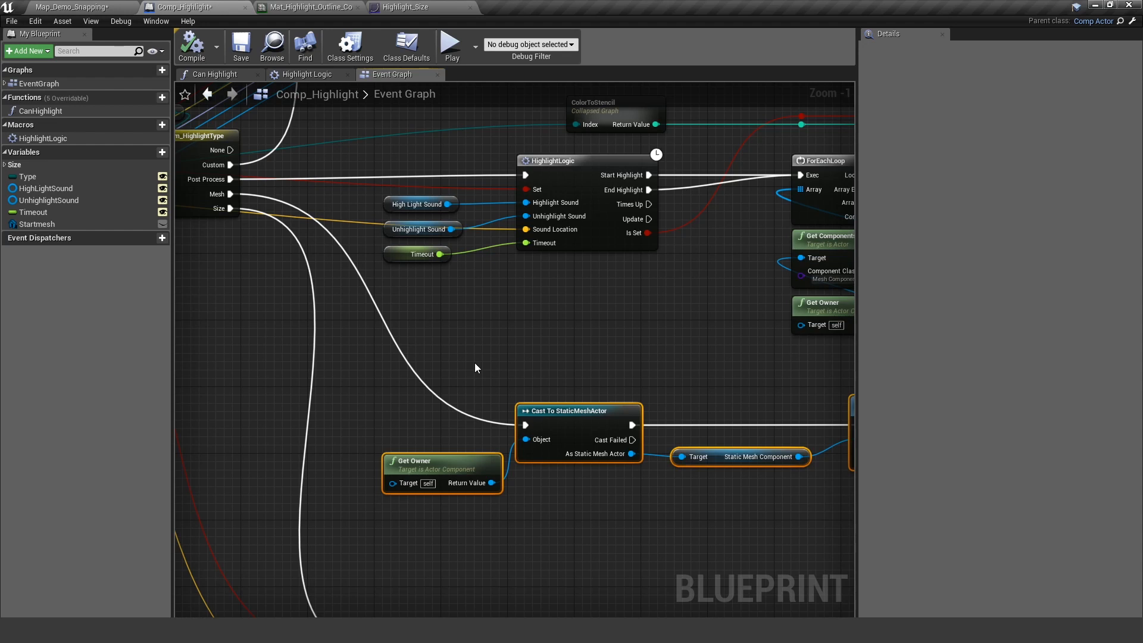
pyautogui.moveTo(474, 362)
pyautogui.mouseDown(button='right')
pyautogui.moveTo(429, 312)
pyautogui.moveTo(472, 337)
pyautogui.mouseUp(button='right')
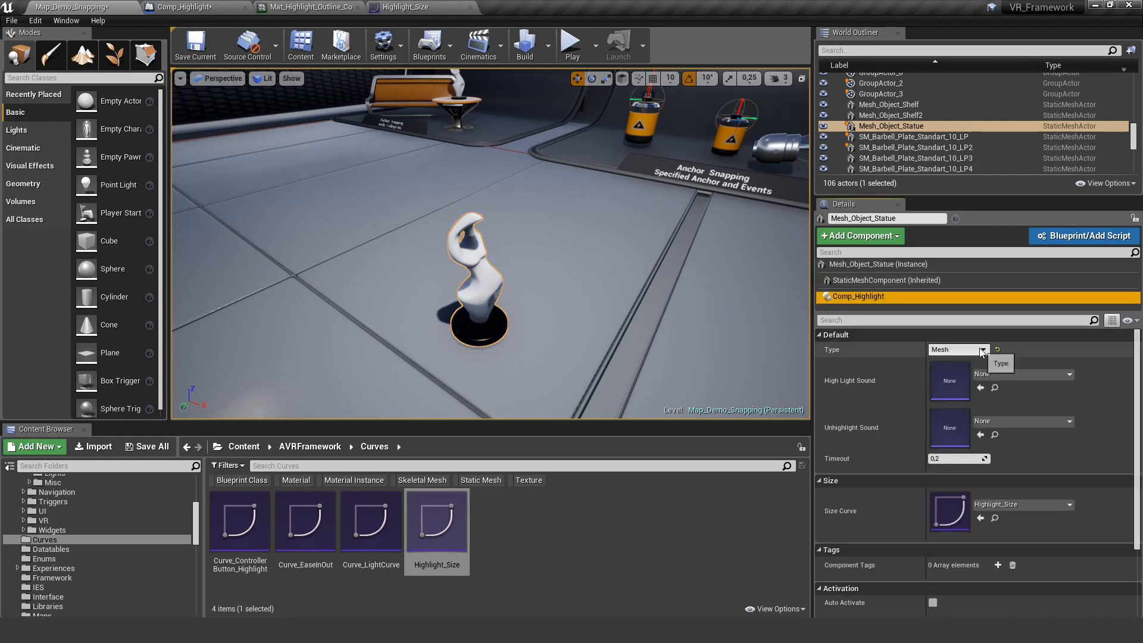
# Review the statue's highlight Type choices, keep Mesh, and select its static mesh component.
pyautogui.click(983, 351)
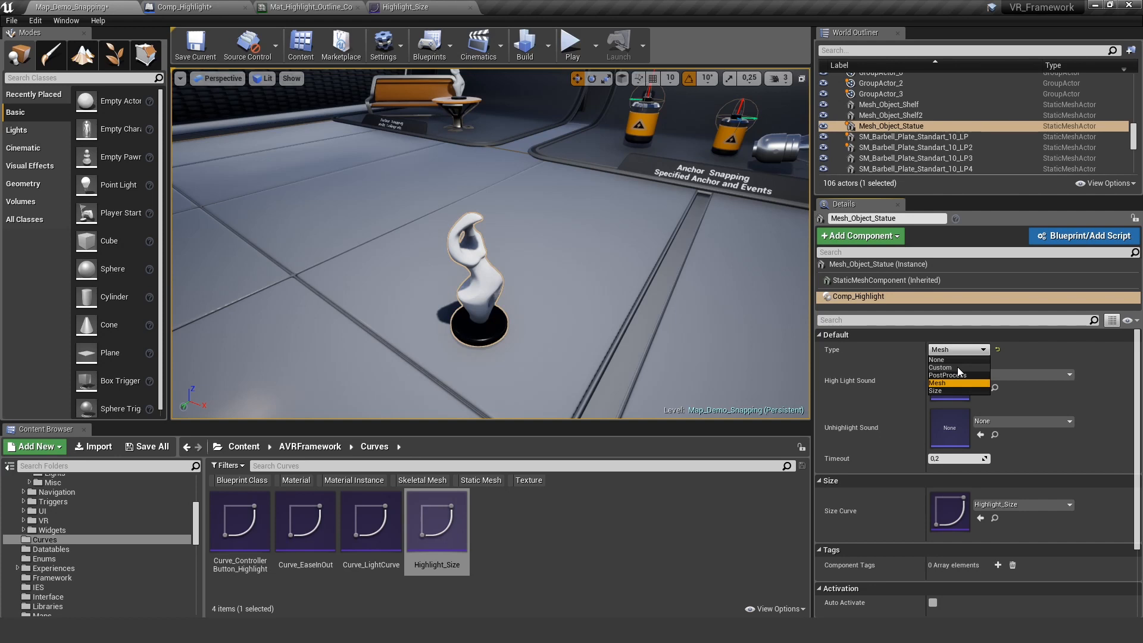
pyautogui.click(761, 340)
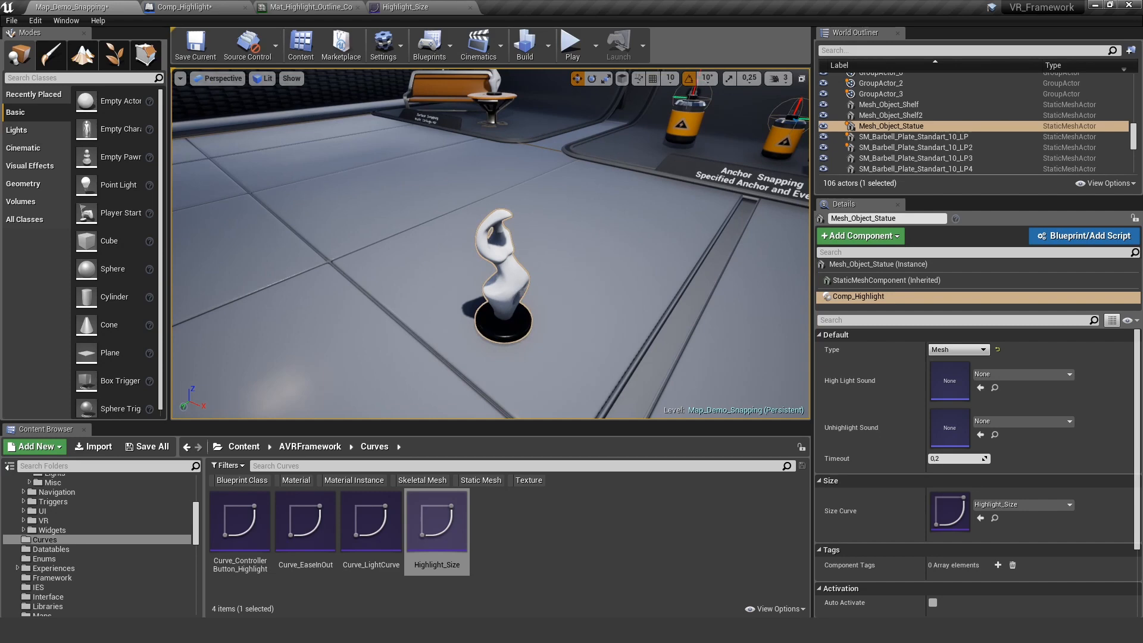
pyautogui.click(500, 286)
# Create an Actor blueprint named StatueHighlightTest in the Misc folder and open it.
pyautogui.hotkey('ctrl', 'b')
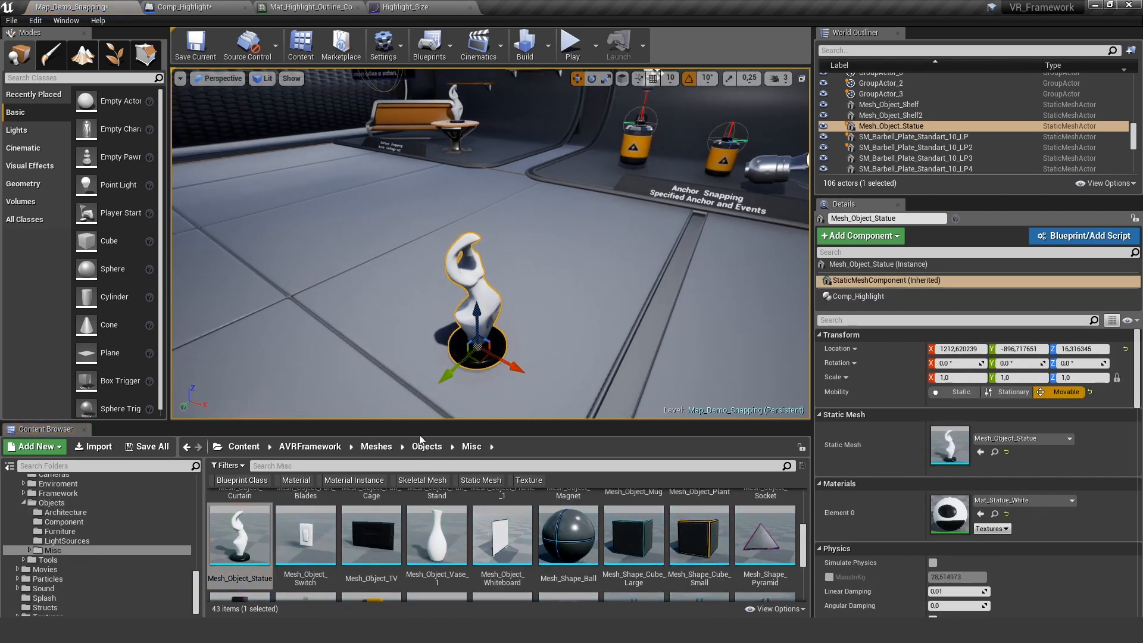
pyautogui.moveTo(421, 426); pyautogui.dragTo(422, 277)
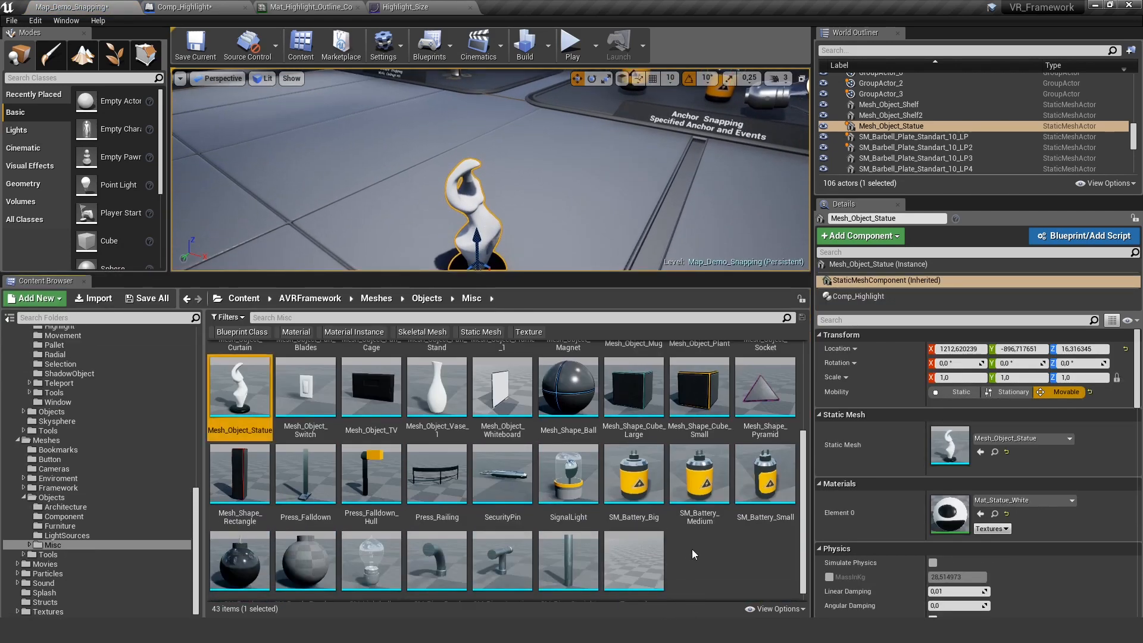
pyautogui.rightClick(693, 549)
pyautogui.click(782, 283)
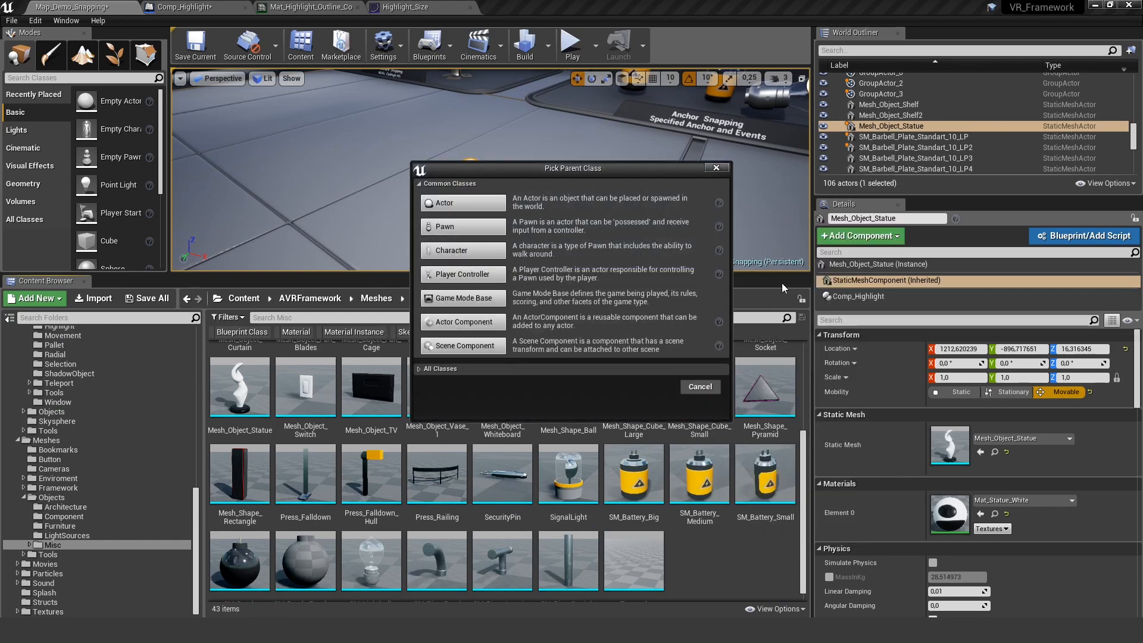
pyautogui.click(444, 203)
pyautogui.write('tueHighlightTest')
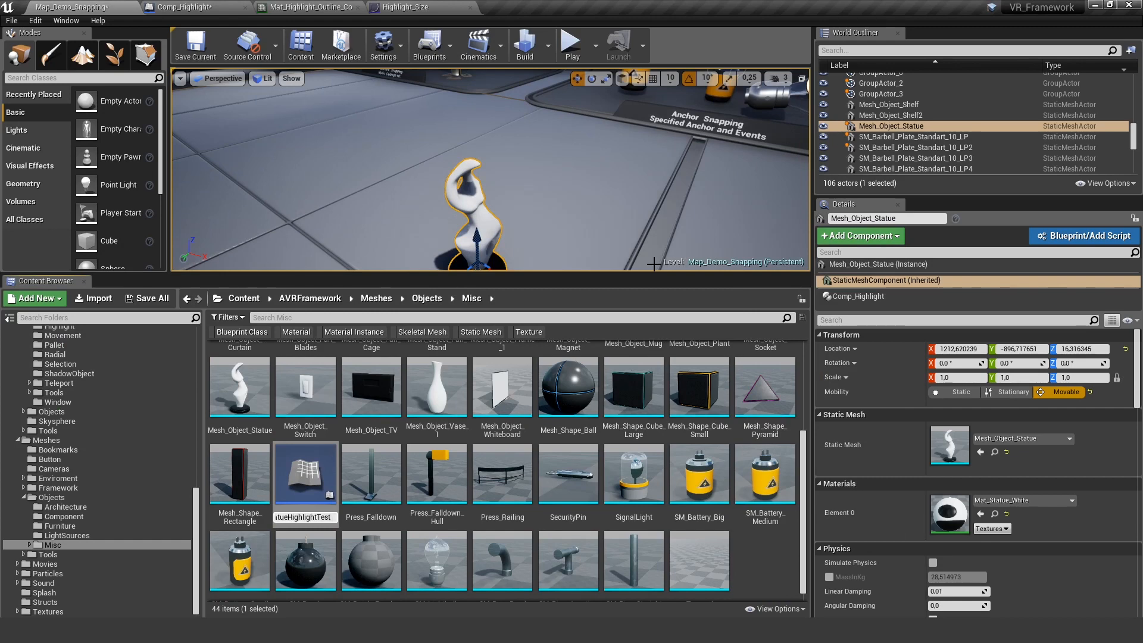
pyautogui.press('Return')
pyautogui.doubleClick(637, 555)
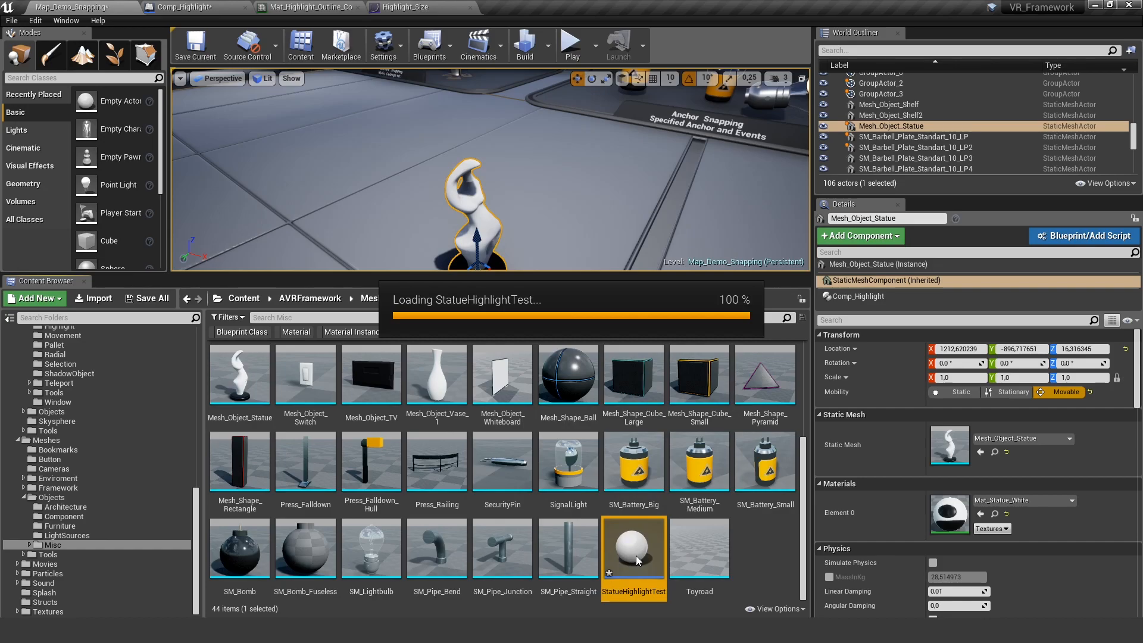
# Add Mesh_Object_Statue as a static mesh component to StatueHighlightTest.
pyautogui.moveTo(541, 9); pyautogui.dragTo(669, 159)
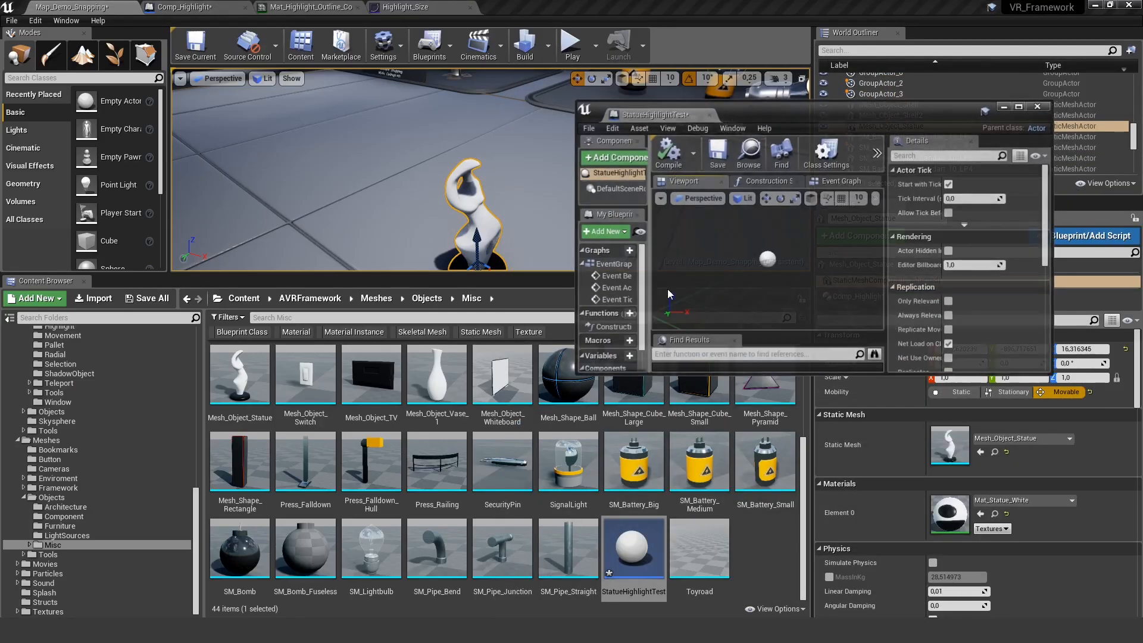
pyautogui.moveTo(735, 372); pyautogui.dragTo(688, 590)
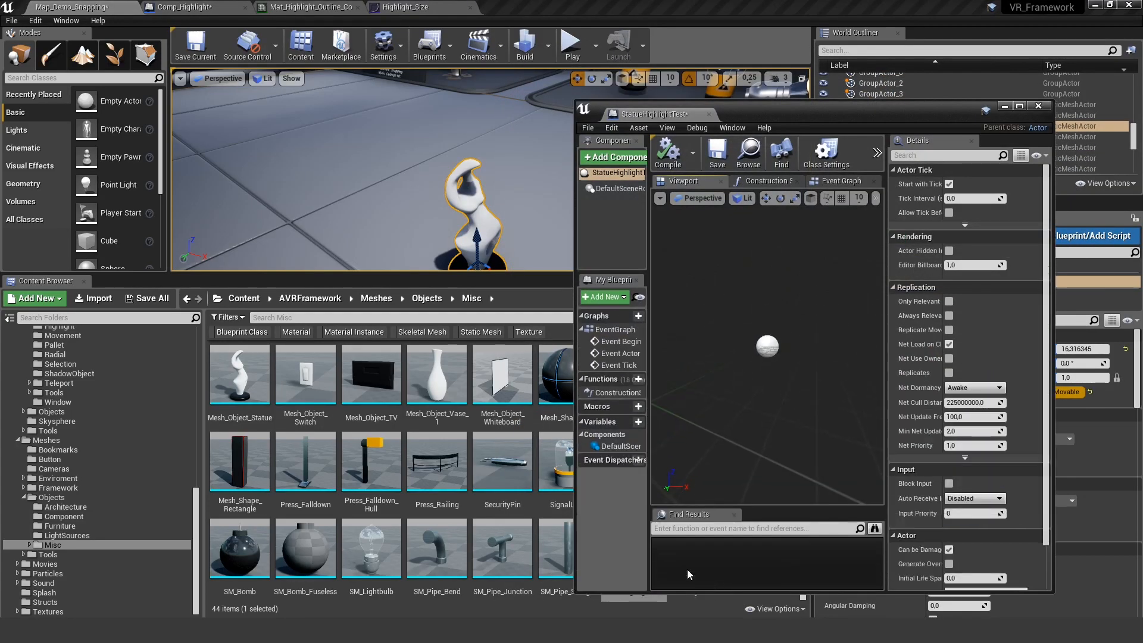
pyautogui.click(240, 379)
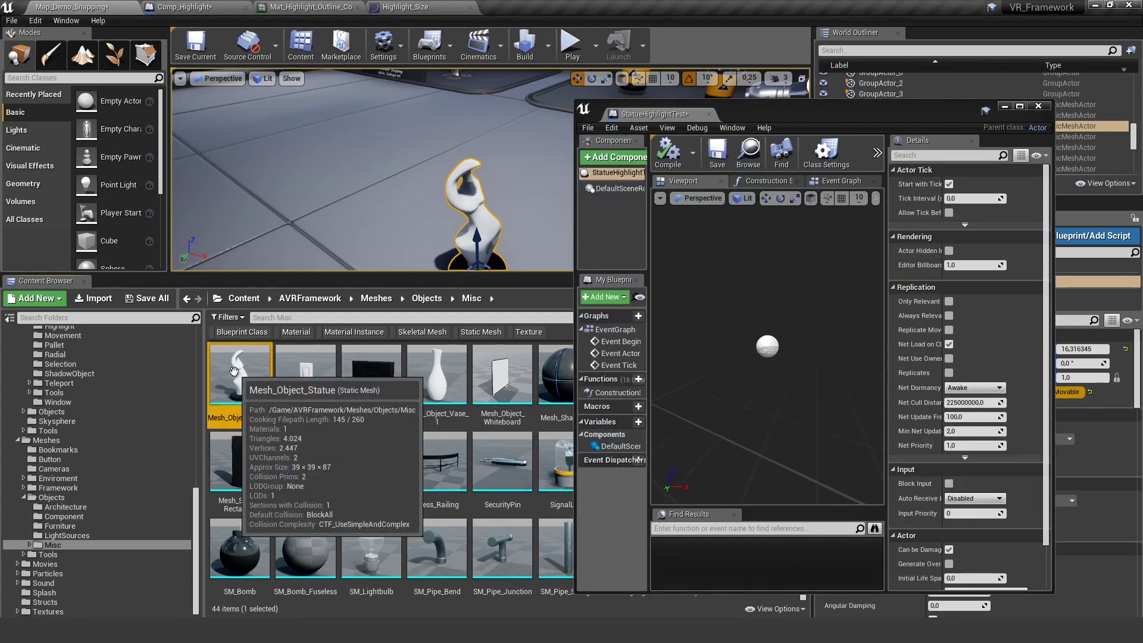
pyautogui.click(616, 158)
pyautogui.click(640, 301)
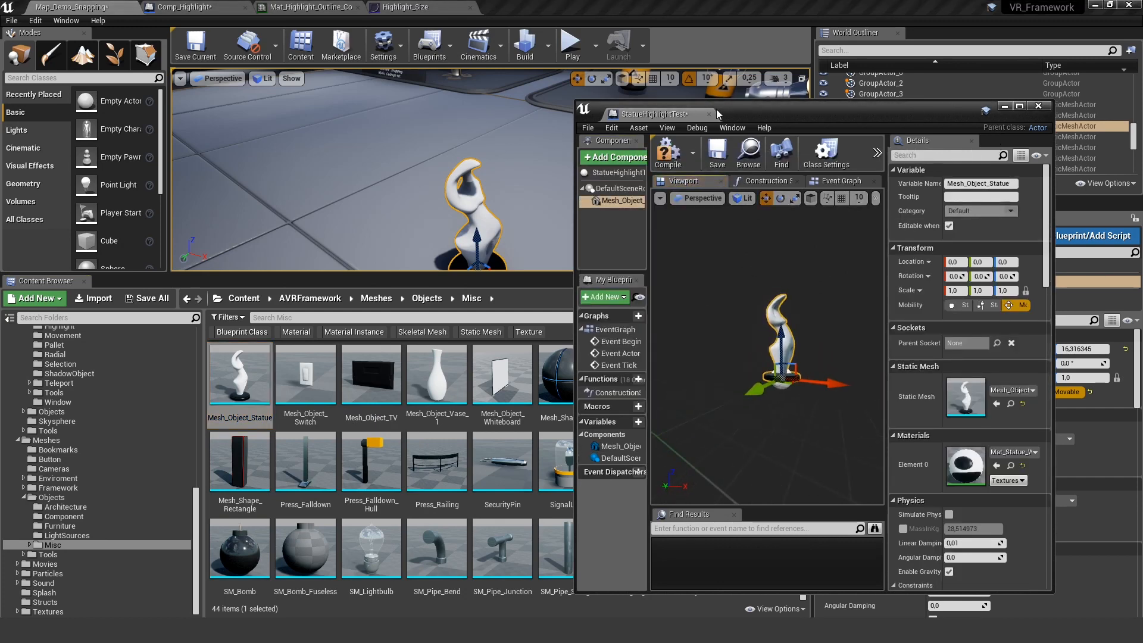
pyautogui.moveTo(657, 114); pyautogui.dragTo(523, 8)
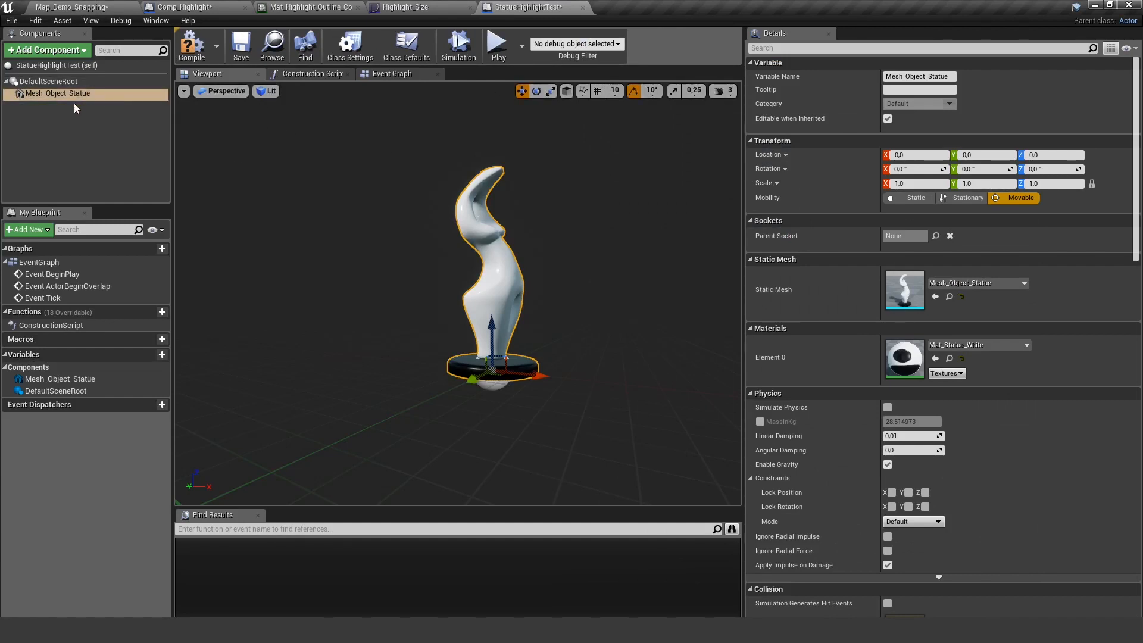
# Add Interface_Highlightable under Class Settings and compile StatueHighlightTest.
pyautogui.moveTo(468, 198)
pyautogui.mouseDown()
pyautogui.moveTo(501, 358)
pyautogui.moveTo(465, 268)
pyautogui.mouseUp()
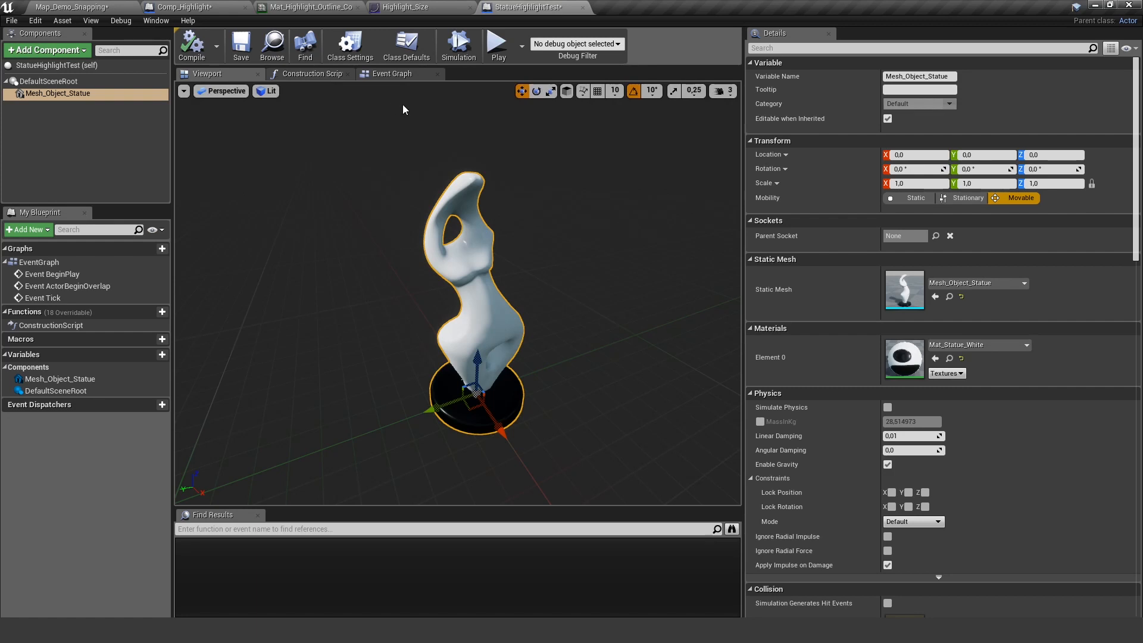
pyautogui.click(350, 45)
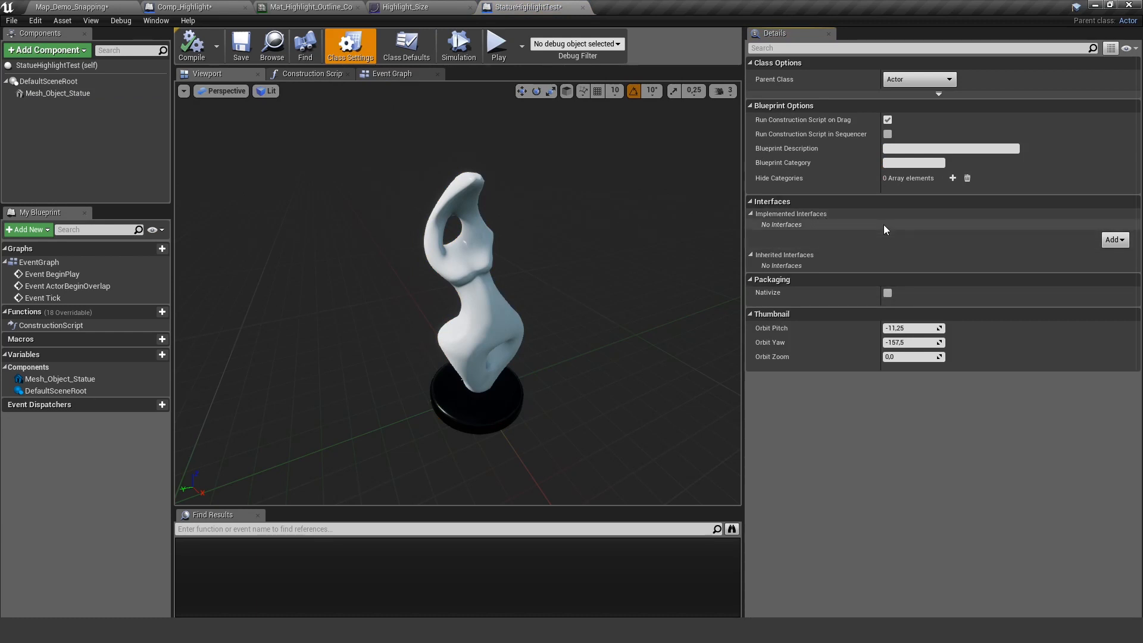
pyautogui.click(1123, 243)
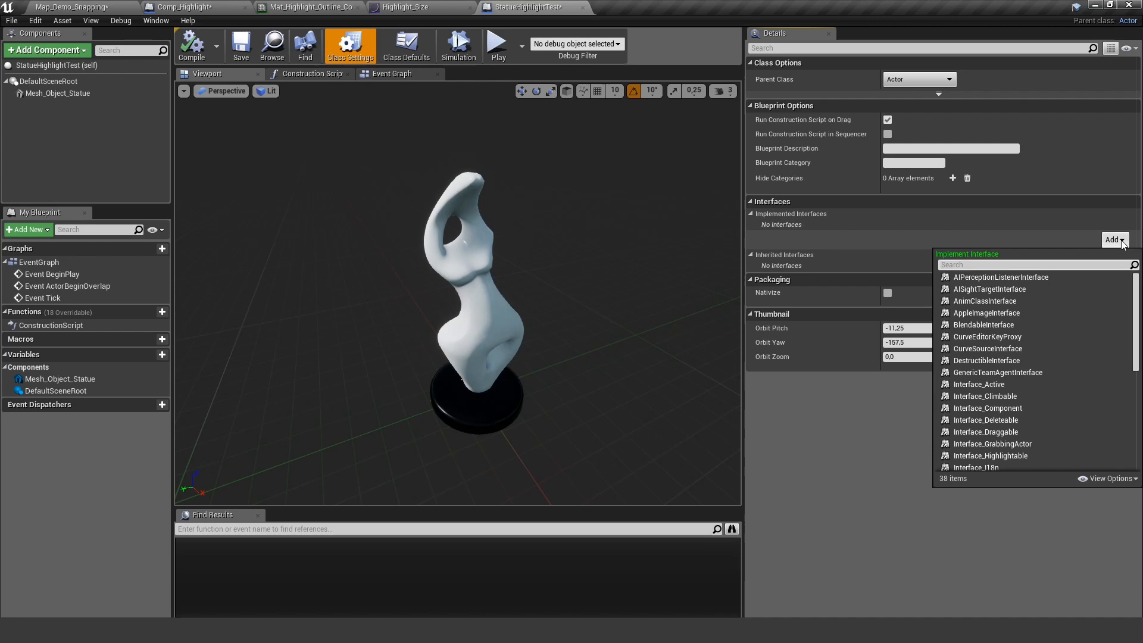
pyautogui.write('high')
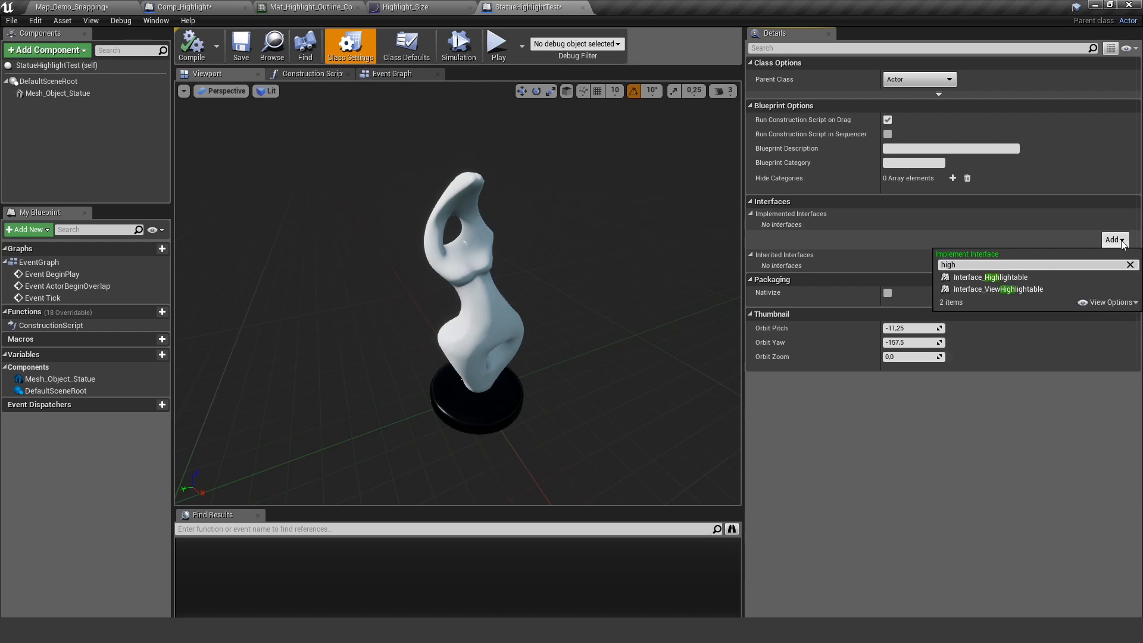
pyautogui.click(1018, 278)
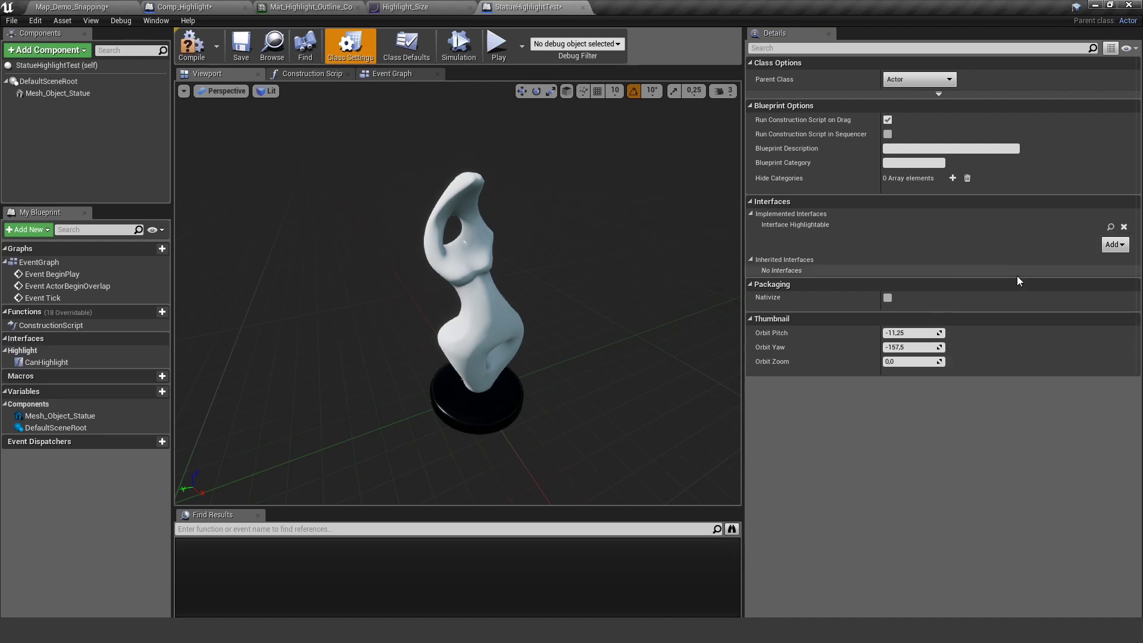
pyautogui.click(193, 45)
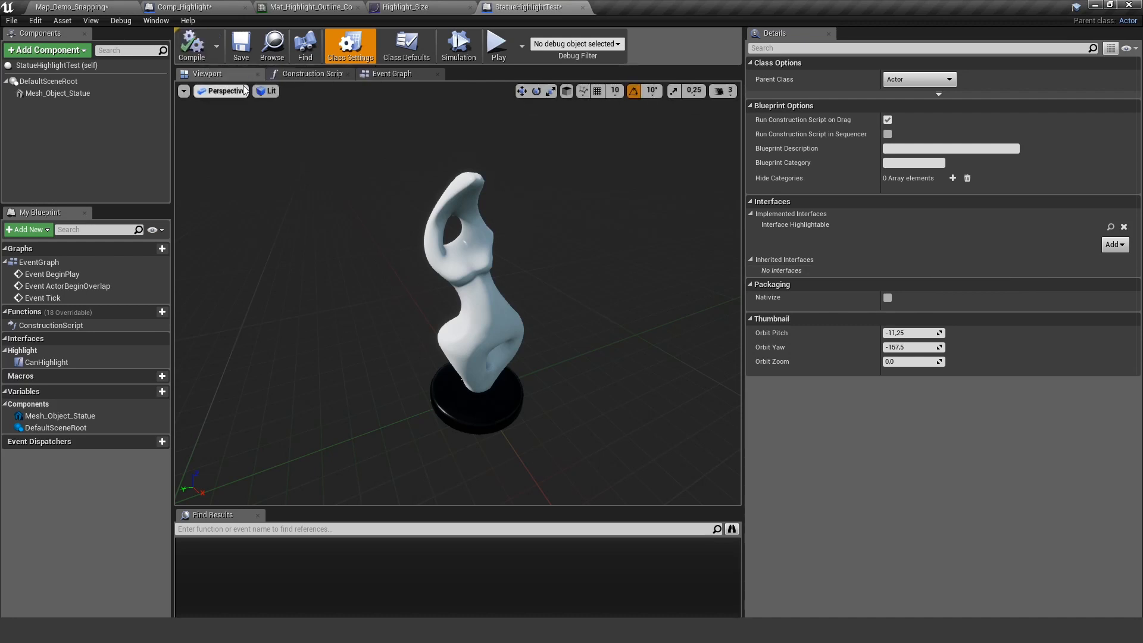
pyautogui.click(396, 76)
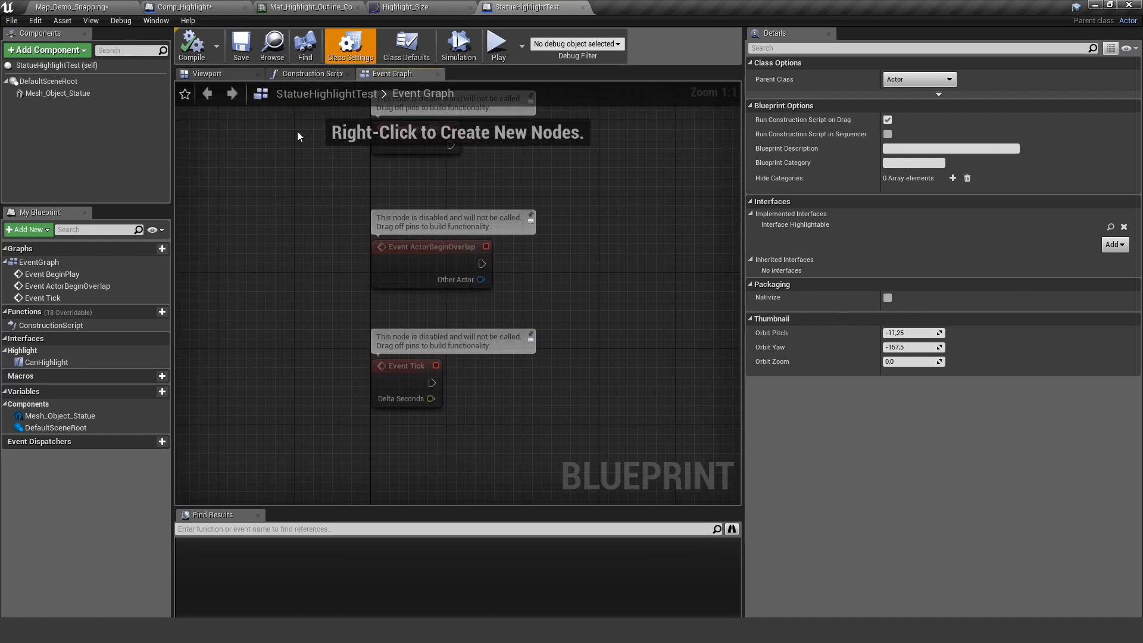
pyautogui.scroll(-2, 297, 131)
pyautogui.scroll(2, 295, 248)
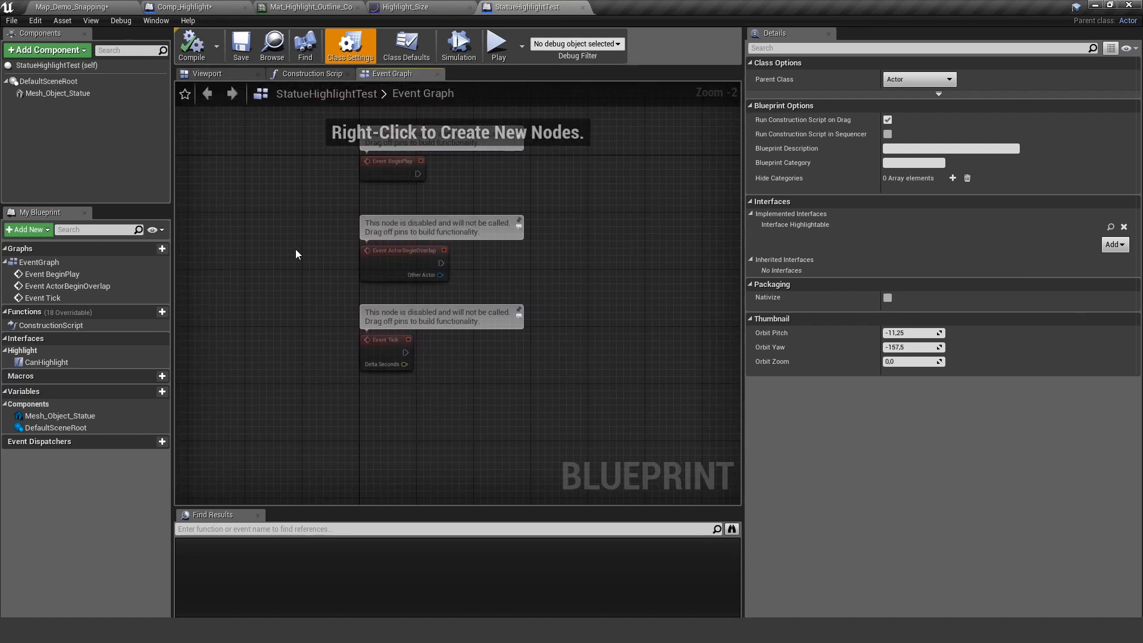
# Replace the default event nodes with an Event Set Highlight node.
pyautogui.moveTo(296, 250); pyautogui.dragTo(500, 384)
pyautogui.press('Delete')
pyautogui.scroll(2, 392, 285)
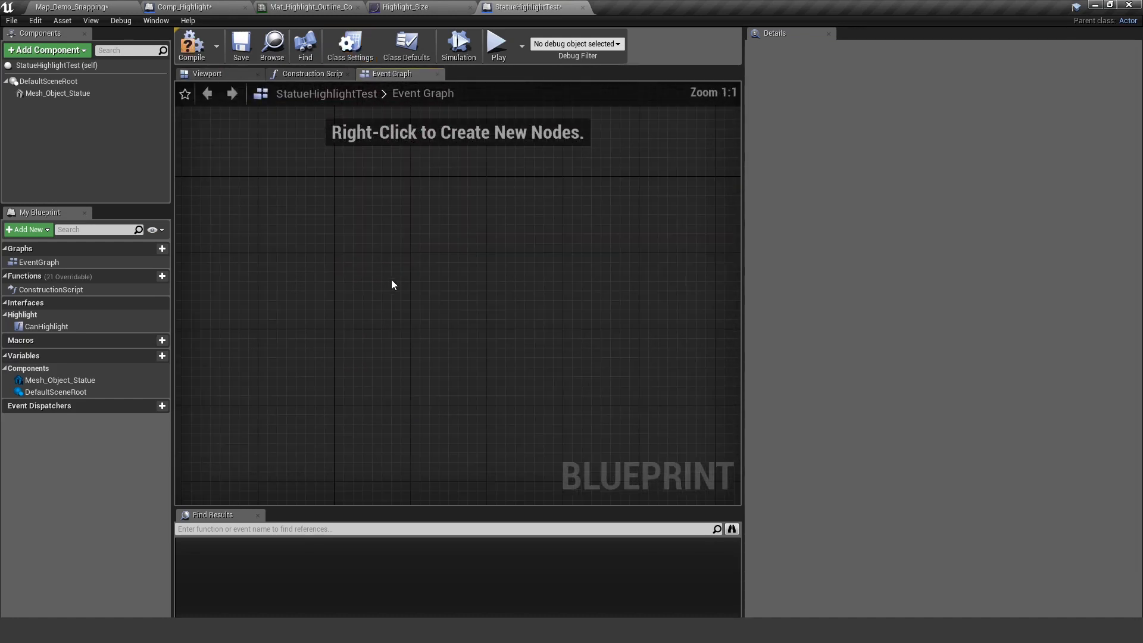
pyautogui.rightClick(359, 235)
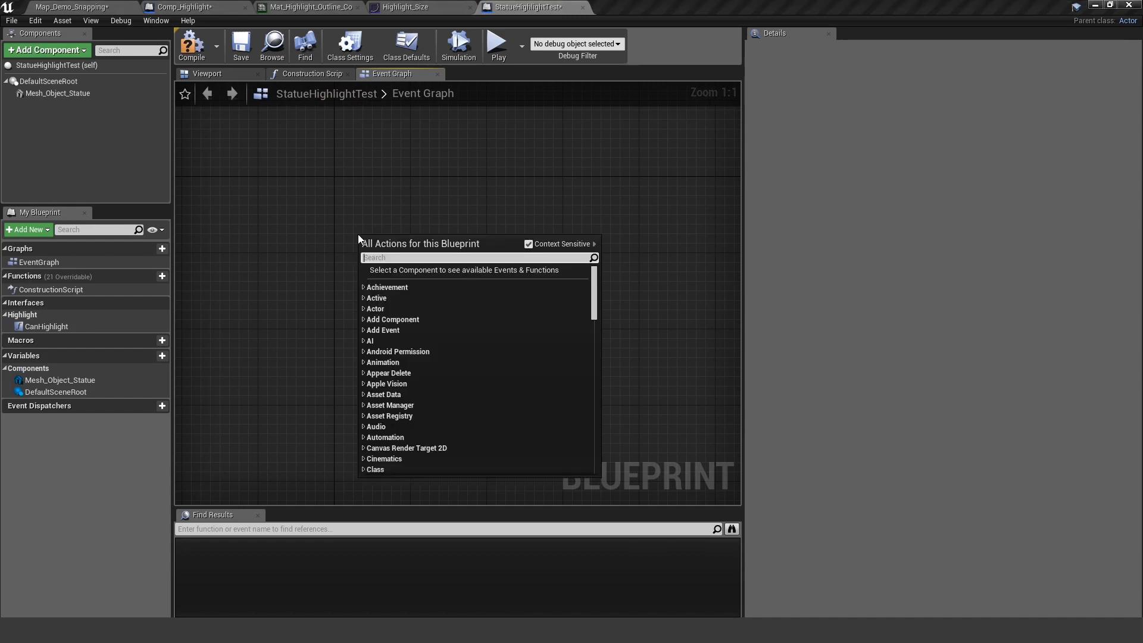
pyautogui.write('event hi')
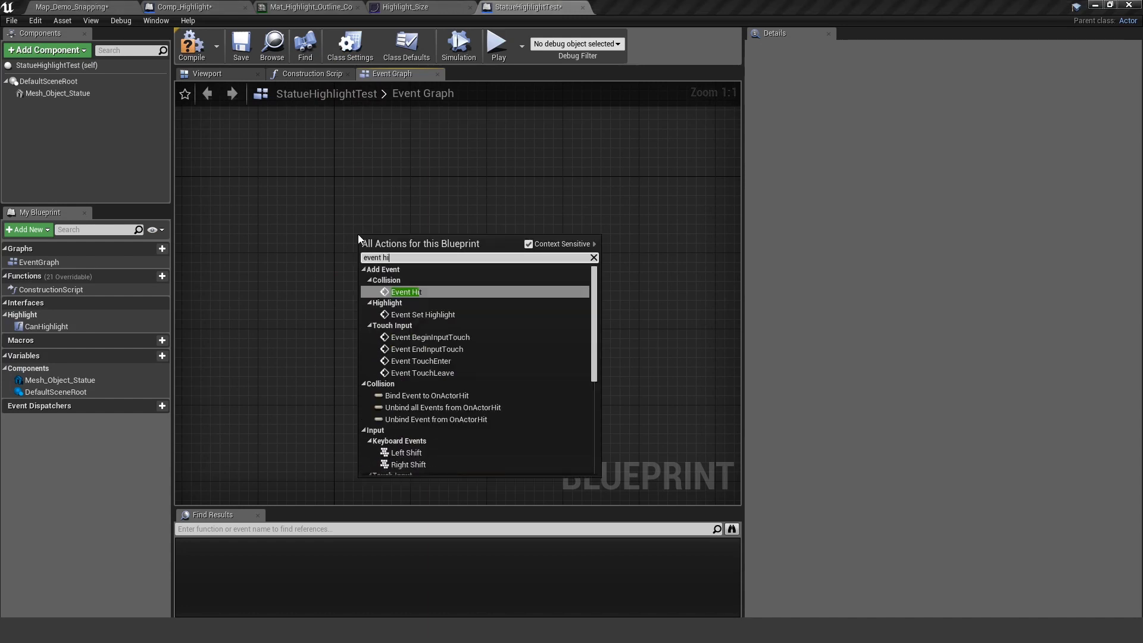
pyautogui.write('gh')
pyautogui.click(425, 297)
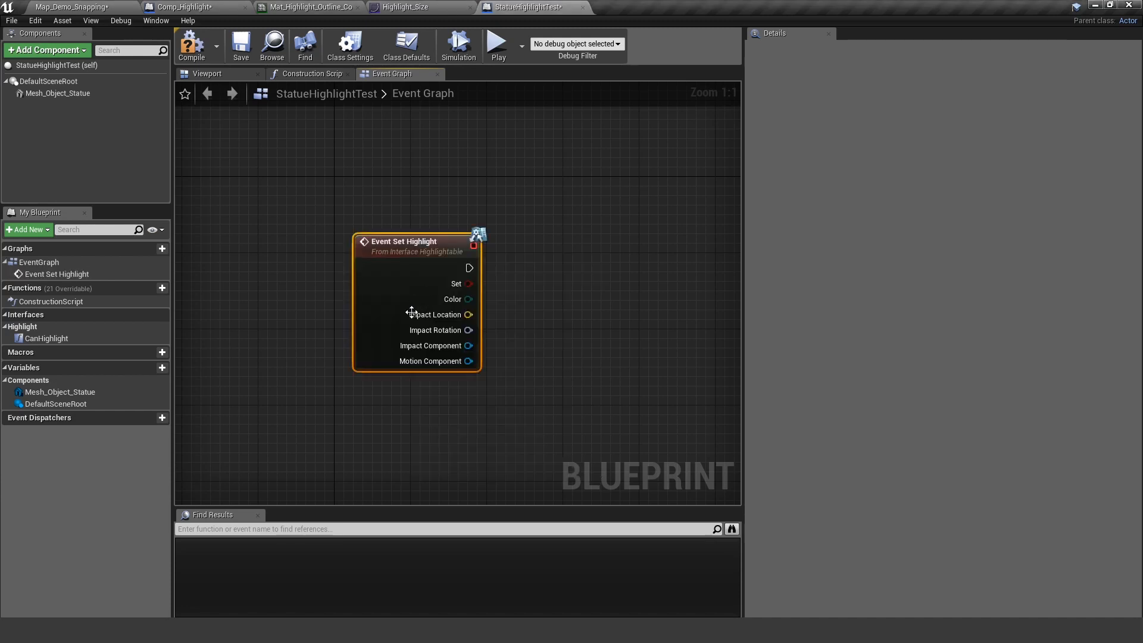
pyautogui.moveTo(411, 312); pyautogui.dragTo(364, 274)
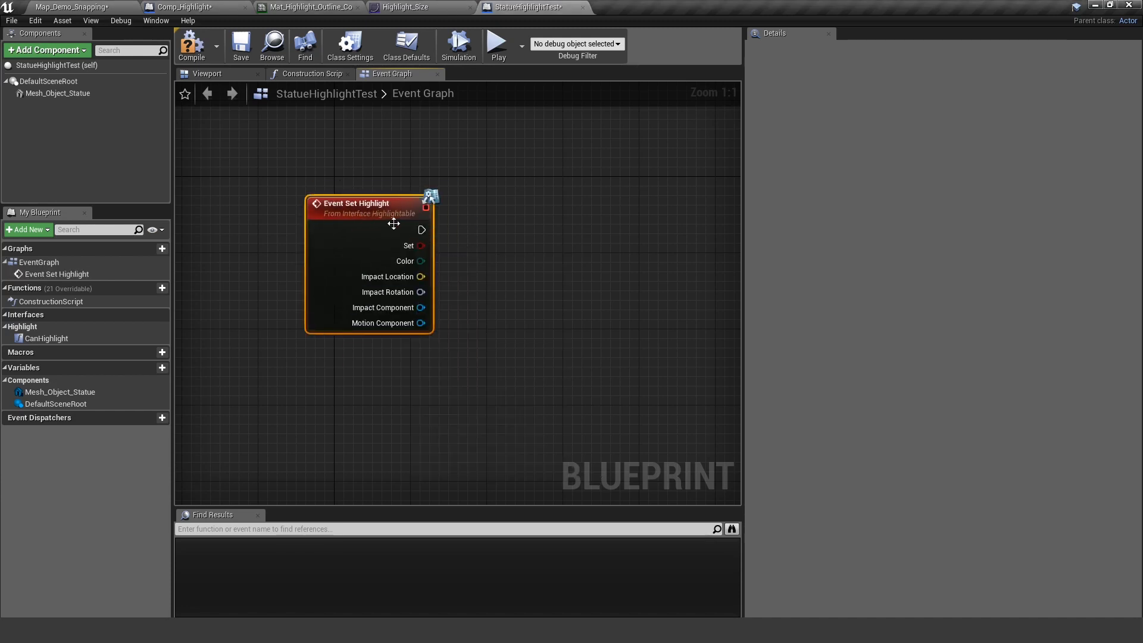
pyautogui.moveTo(347, 213); pyautogui.dragTo(356, 212)
pyautogui.moveTo(477, 269); pyautogui.dragTo(389, 304, button='right')
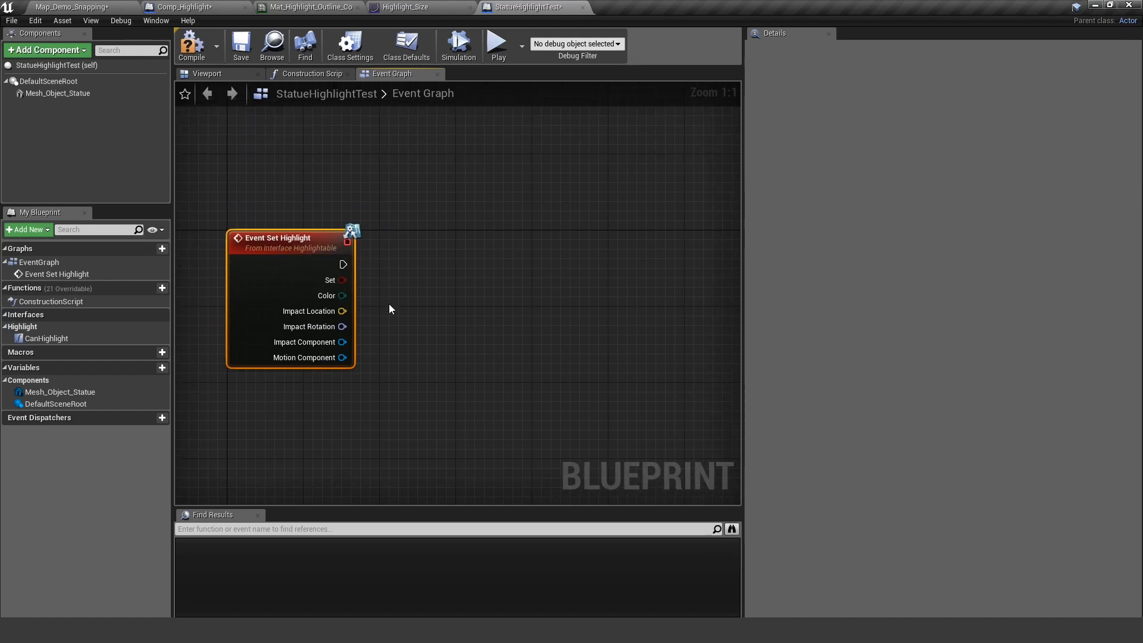
# Wire the event into Highlight_Logic, connecting Set and Impact Location to Sound Location.
pyautogui.moveTo(341, 265); pyautogui.dragTo(417, 260)
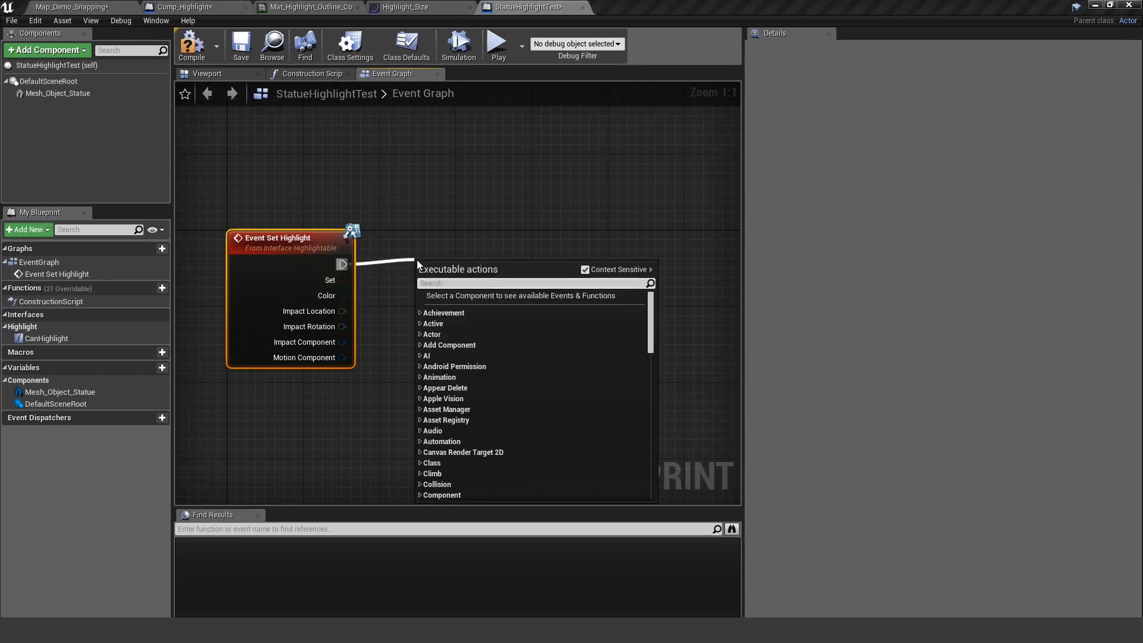
pyautogui.write('highl')
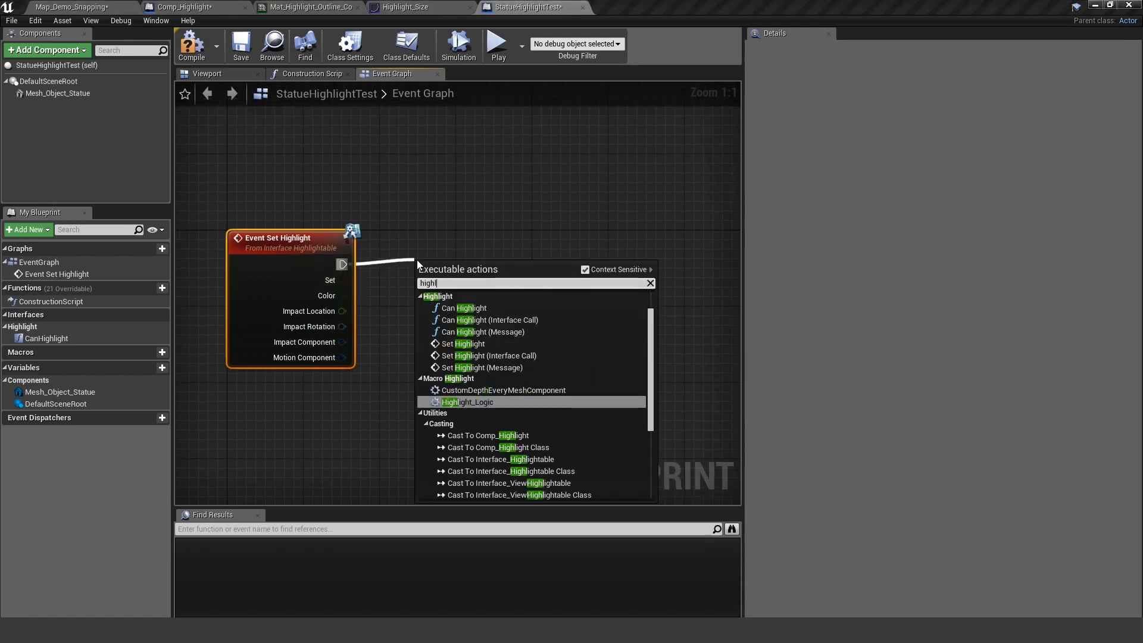
pyautogui.write('ig lo')
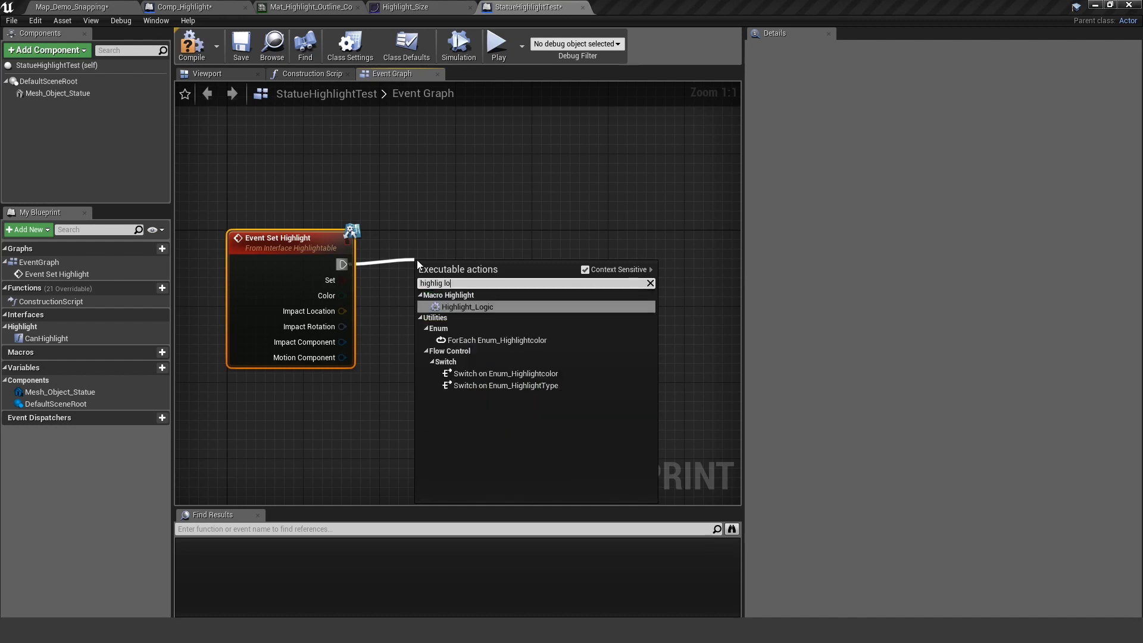
pyautogui.click(490, 306)
pyautogui.moveTo(509, 278); pyautogui.dragTo(452, 255)
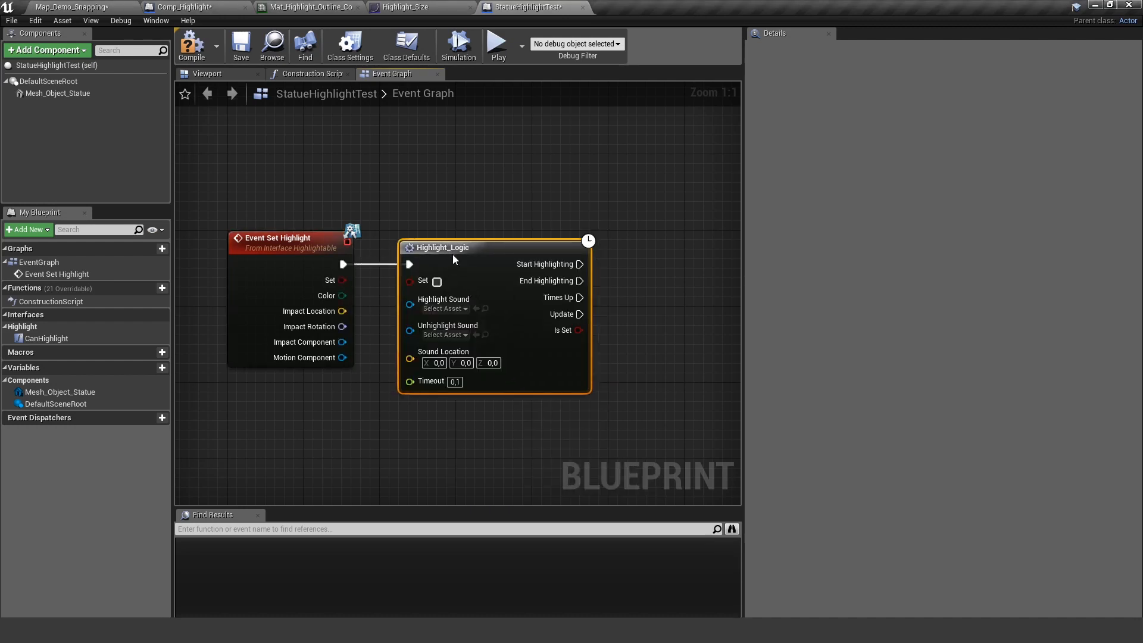
pyautogui.moveTo(344, 279); pyautogui.dragTo(352, 282)
pyautogui.click(416, 284)
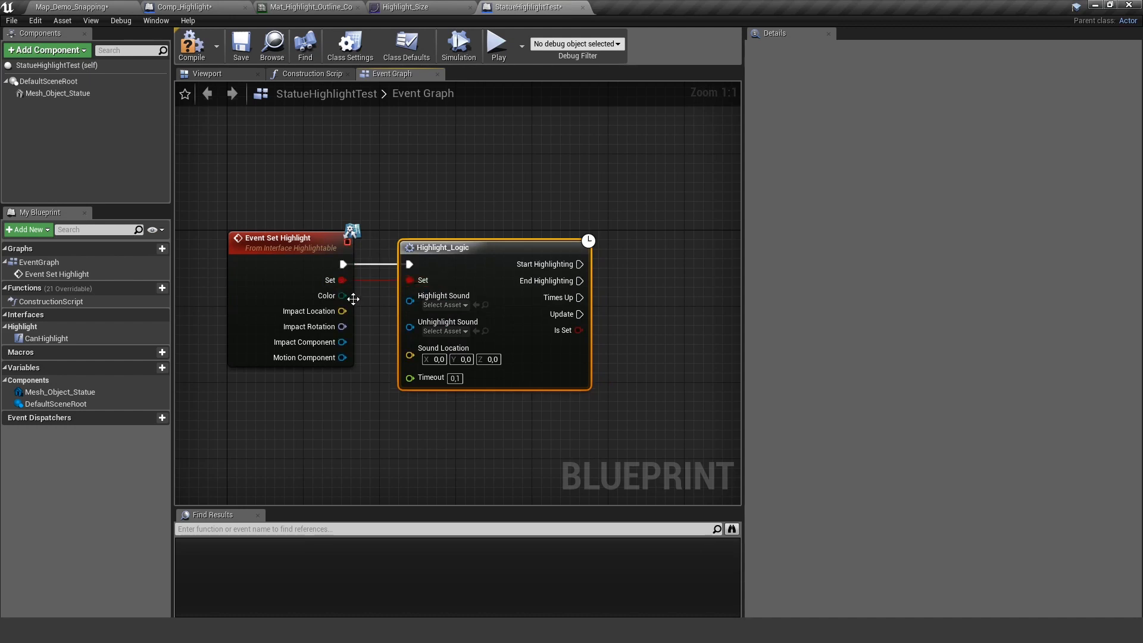
pyautogui.moveTo(391, 195); pyautogui.dragTo(408, 163, button='right')
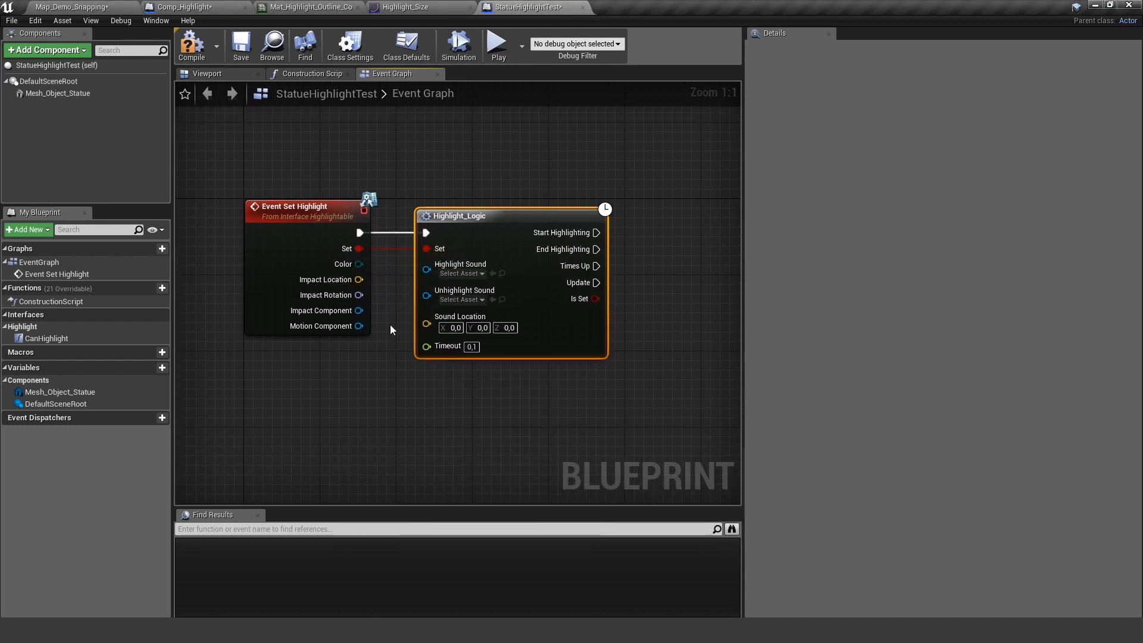
pyautogui.moveTo(359, 279); pyautogui.dragTo(427, 323)
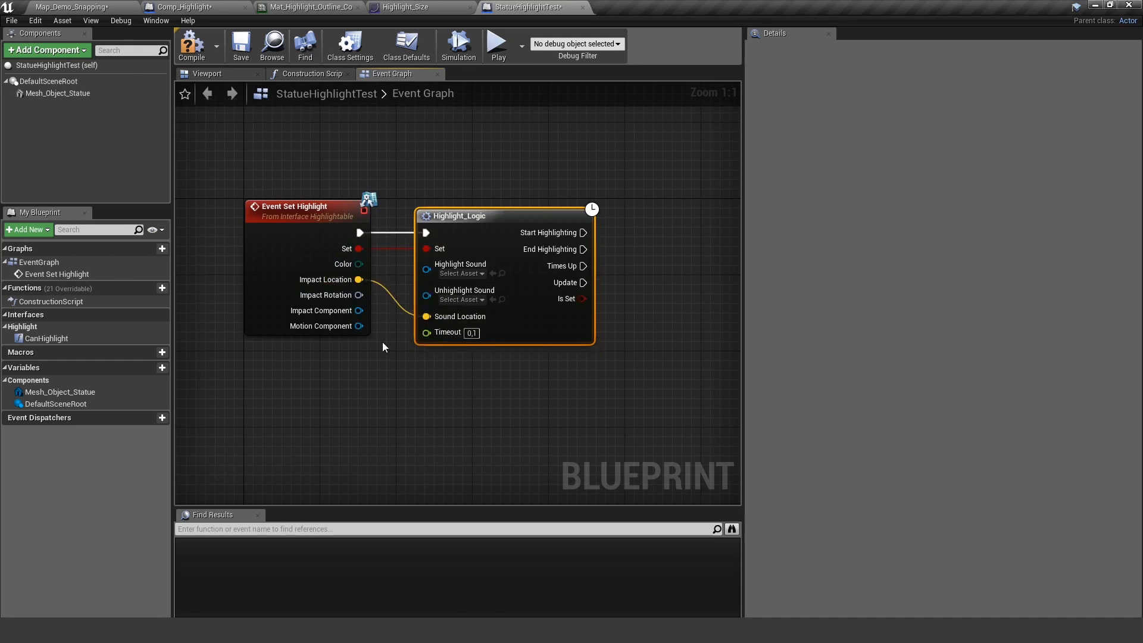
# Drag the Mesh_Object_Statue component into the graph as a reference node.
pyautogui.moveTo(383, 343); pyautogui.dragTo(347, 351, button='right')
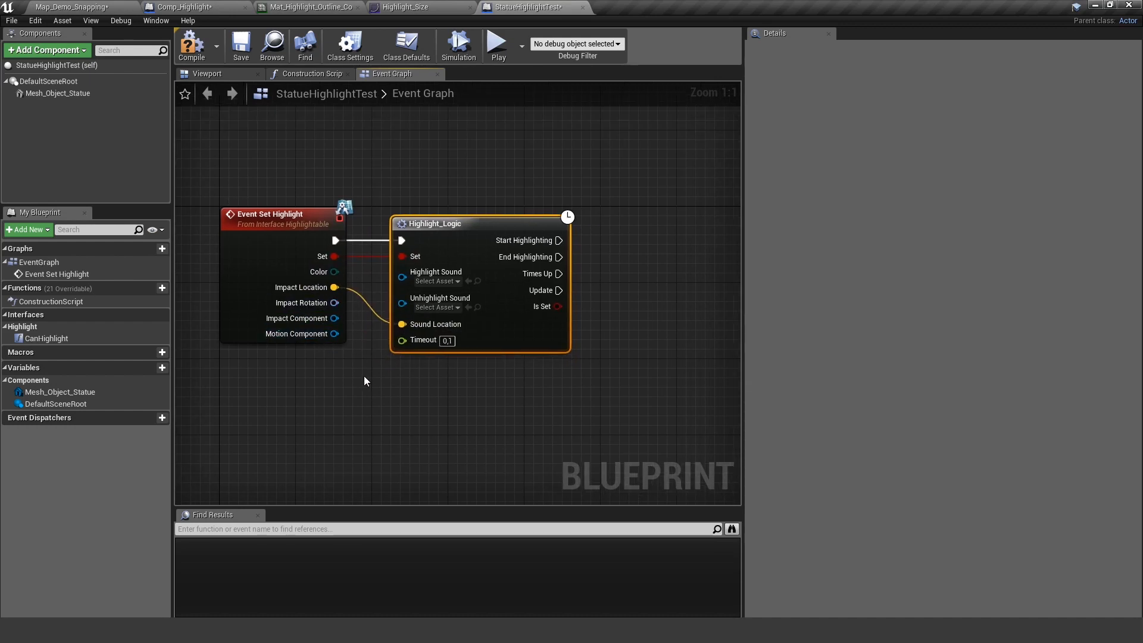
pyautogui.moveTo(365, 358); pyautogui.dragTo(344, 357, button='right')
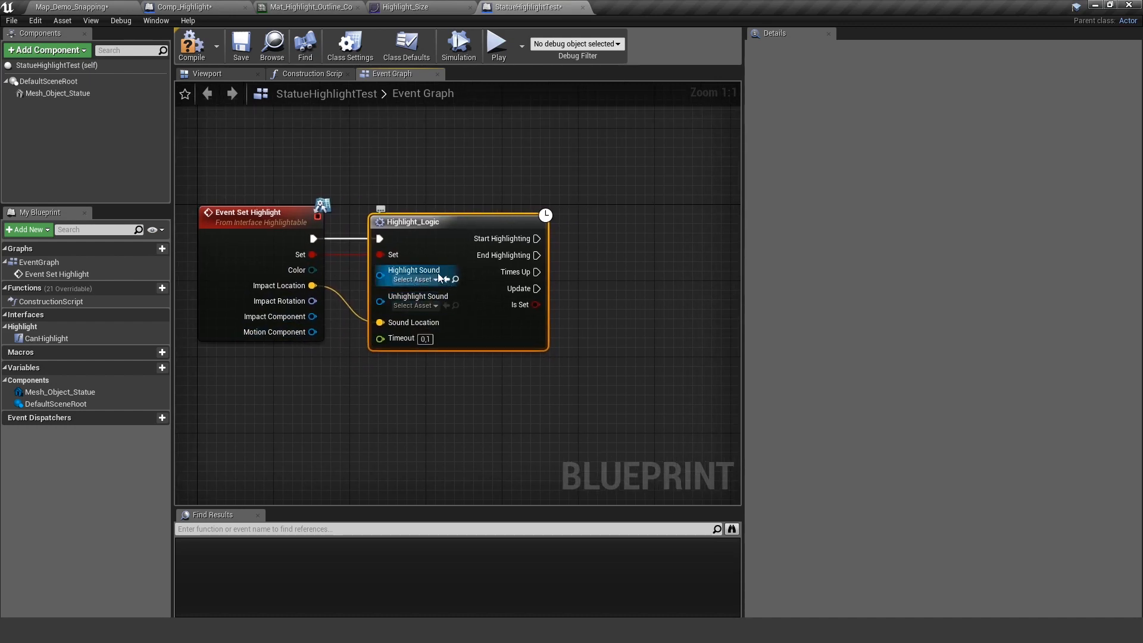
pyautogui.moveTo(479, 162)
pyautogui.mouseDown(button='right')
pyautogui.moveTo(381, 192)
pyautogui.moveTo(260, 170)
pyautogui.mouseUp(button='right')
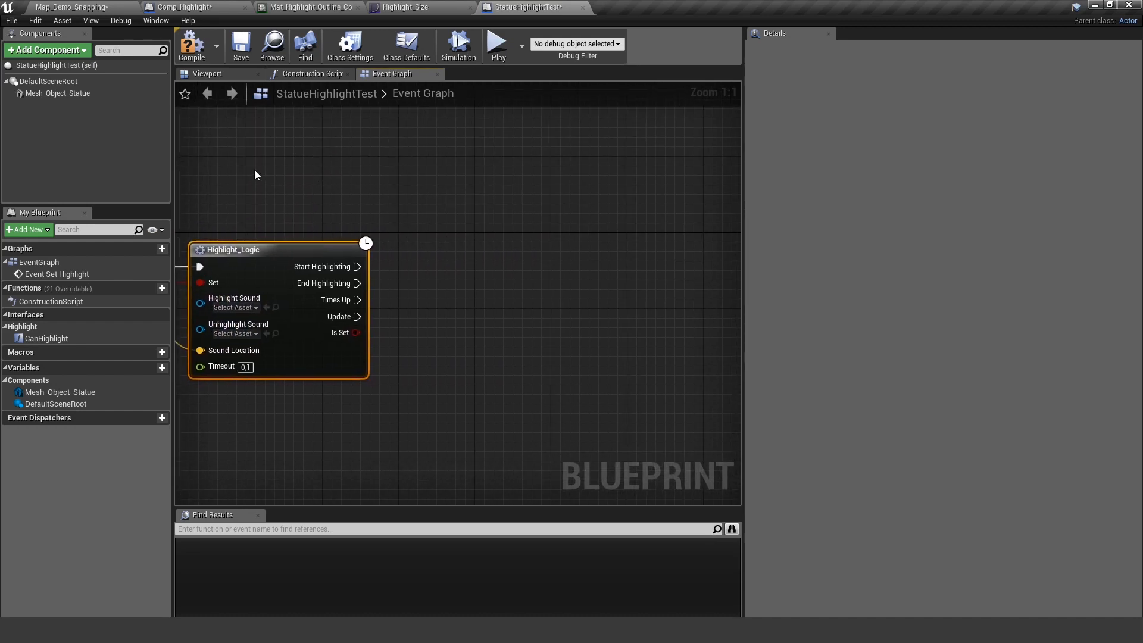
pyautogui.moveTo(58, 93)
pyautogui.mouseDown()
pyautogui.moveTo(492, 357)
pyautogui.moveTo(486, 329)
pyautogui.mouseUp()
pyautogui.moveTo(539, 263); pyautogui.dragTo(491, 250, button='right')
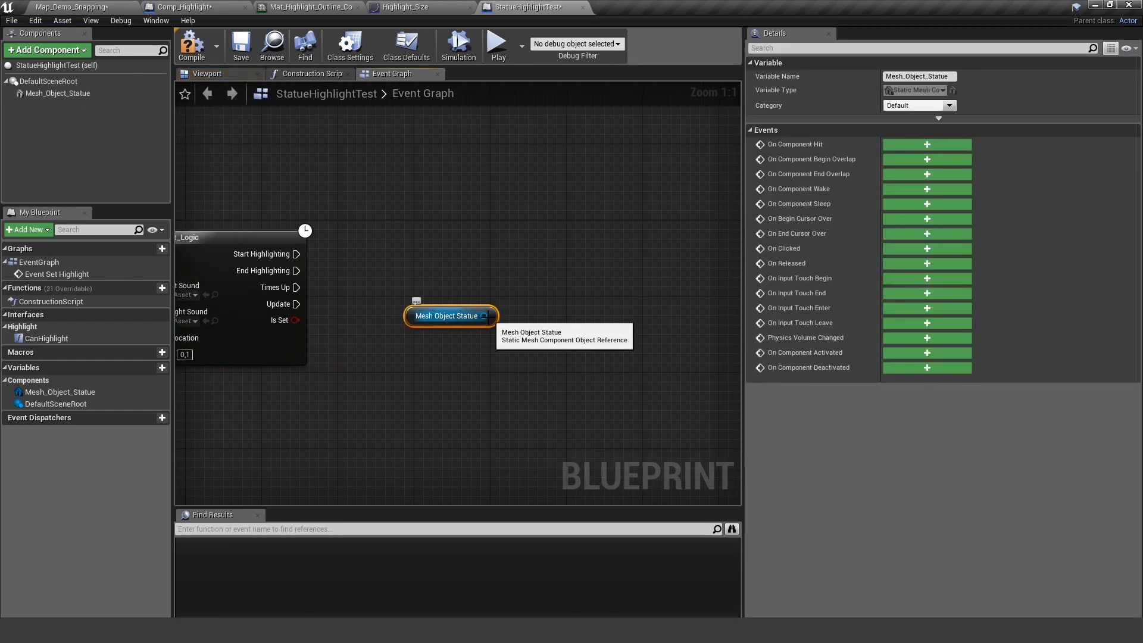
# Add a Set Material node targeting the Mesh Object Statue reference.
pyautogui.moveTo(486, 315); pyautogui.dragTo(555, 287)
pyautogui.write('s')
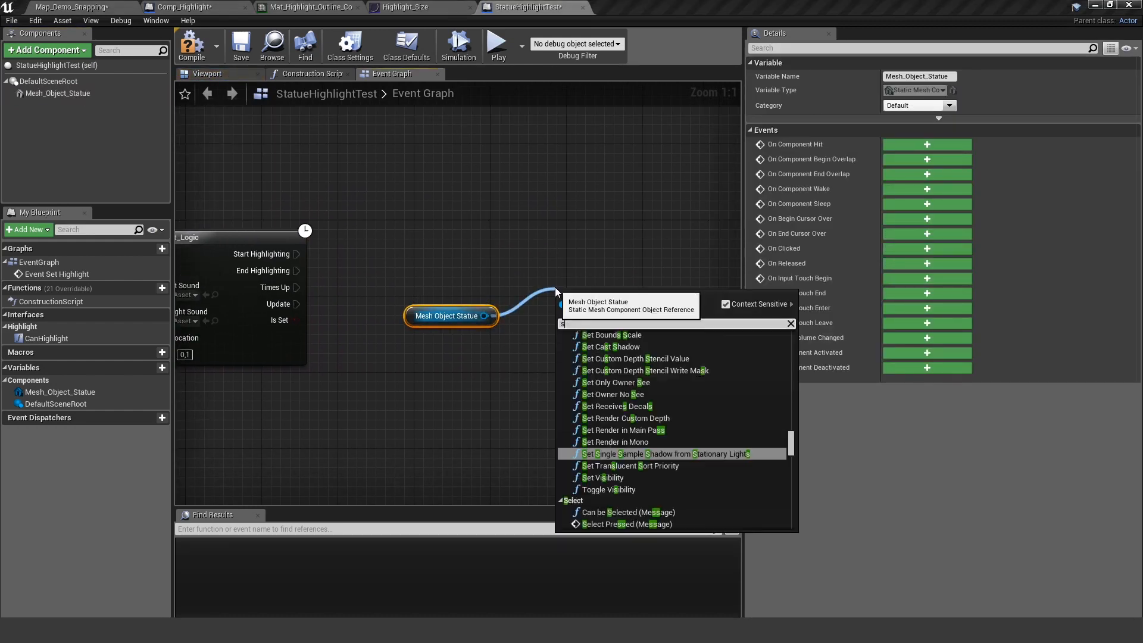
pyautogui.write('et mater')
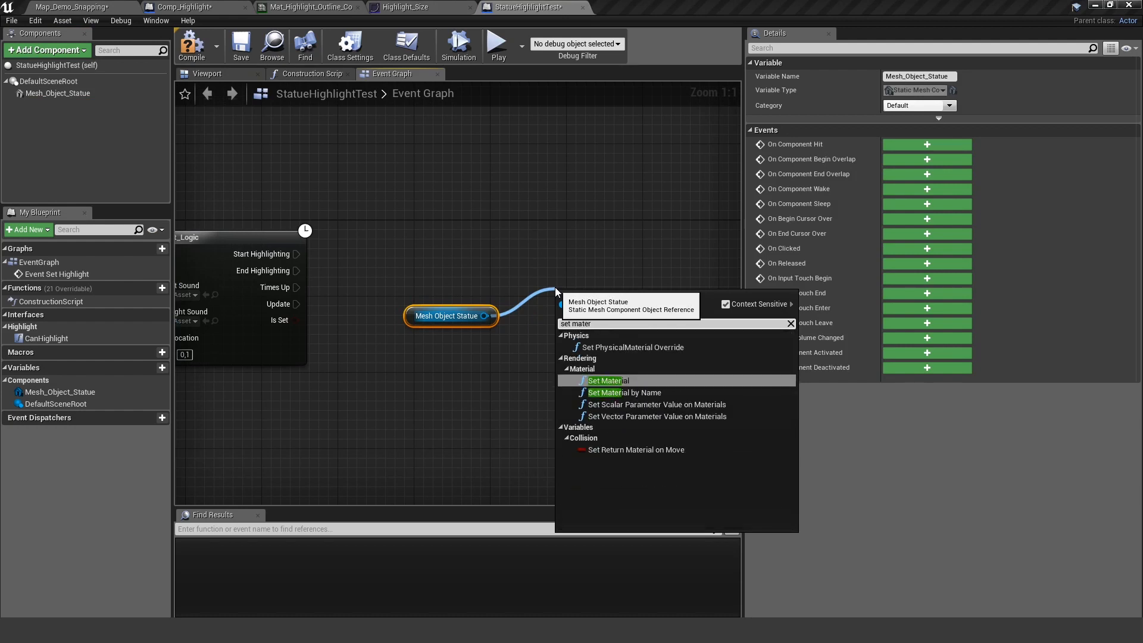
pyautogui.click(607, 380)
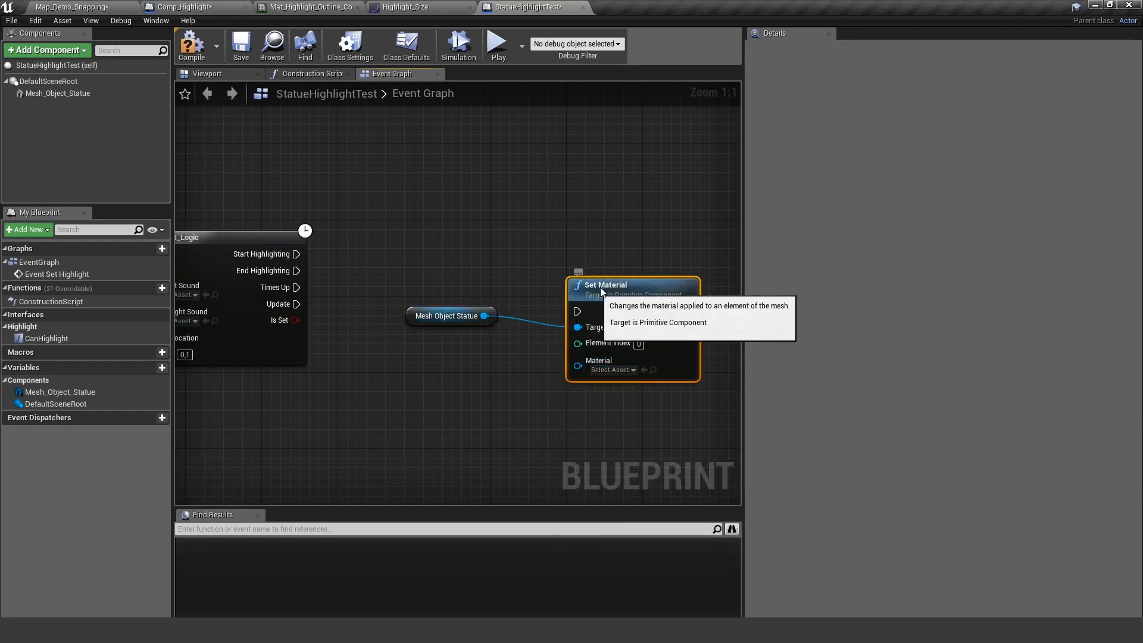
pyautogui.moveTo(604, 286); pyautogui.dragTo(633, 257)
pyautogui.click(57, 93)
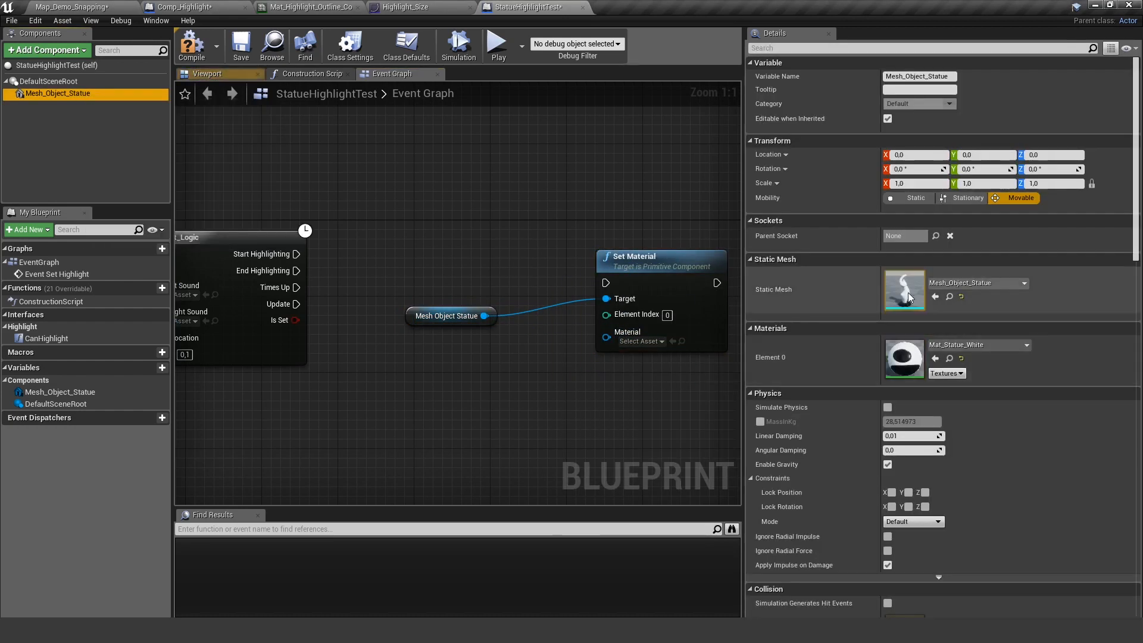
# Assign Mat_Statue_Red from the Content Browser to the Set Material node.
pyautogui.click(949, 361)
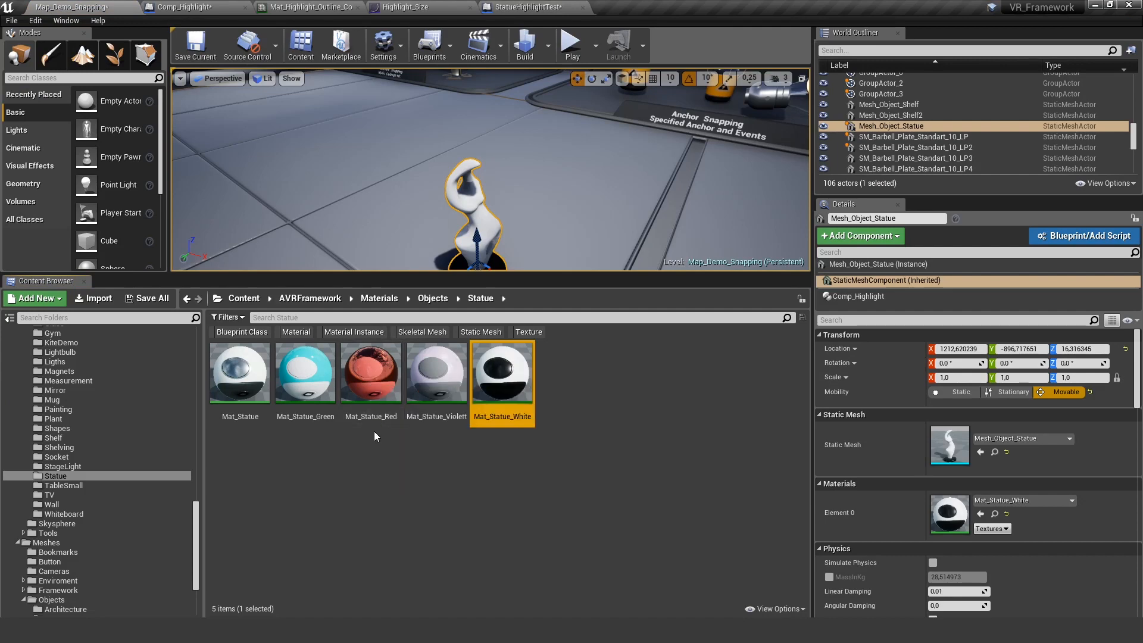
pyautogui.click(371, 375)
pyautogui.click(526, 6)
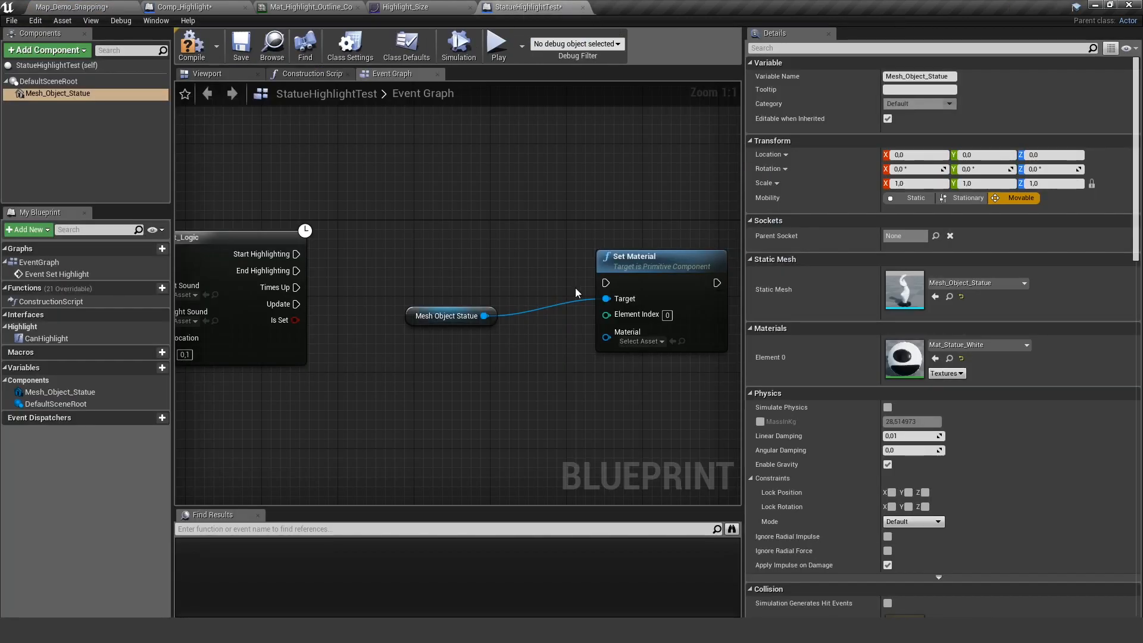
pyautogui.click(672, 341)
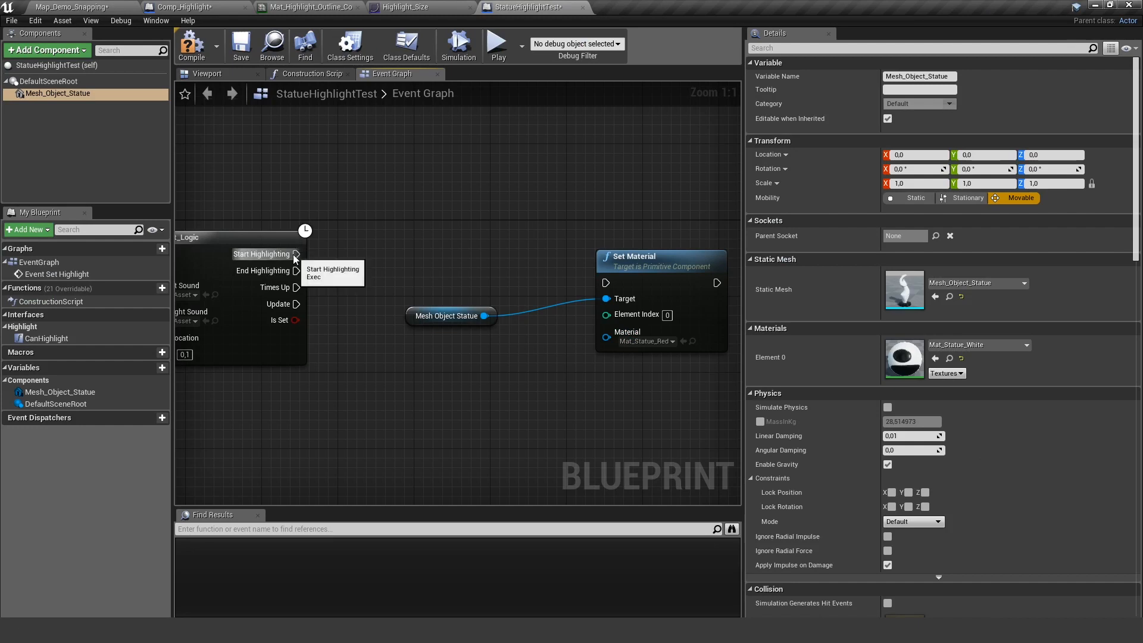
# Wire Start Highlighting to the Set Material node and tidy the node layout.
pyautogui.moveTo(295, 257); pyautogui.dragTo(346, 265, button='right')
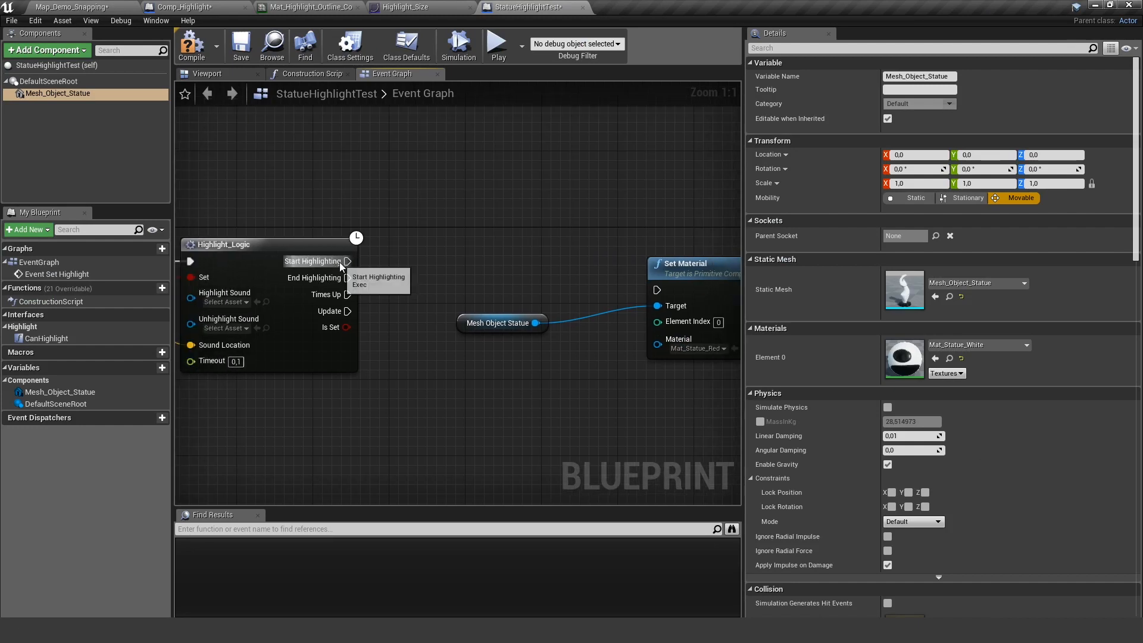
pyautogui.moveTo(347, 261); pyautogui.dragTo(656, 290)
pyautogui.moveTo(429, 234); pyautogui.dragTo(347, 233, button='right')
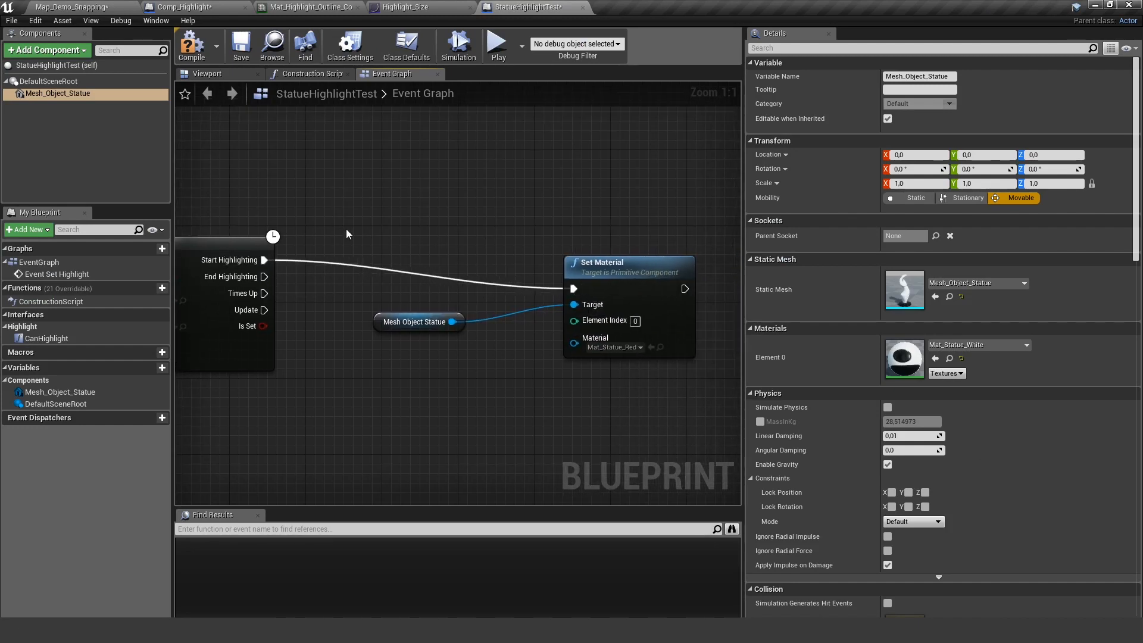
pyautogui.moveTo(346, 229); pyautogui.dragTo(676, 370)
pyautogui.moveTo(629, 266); pyautogui.dragTo(593, 161)
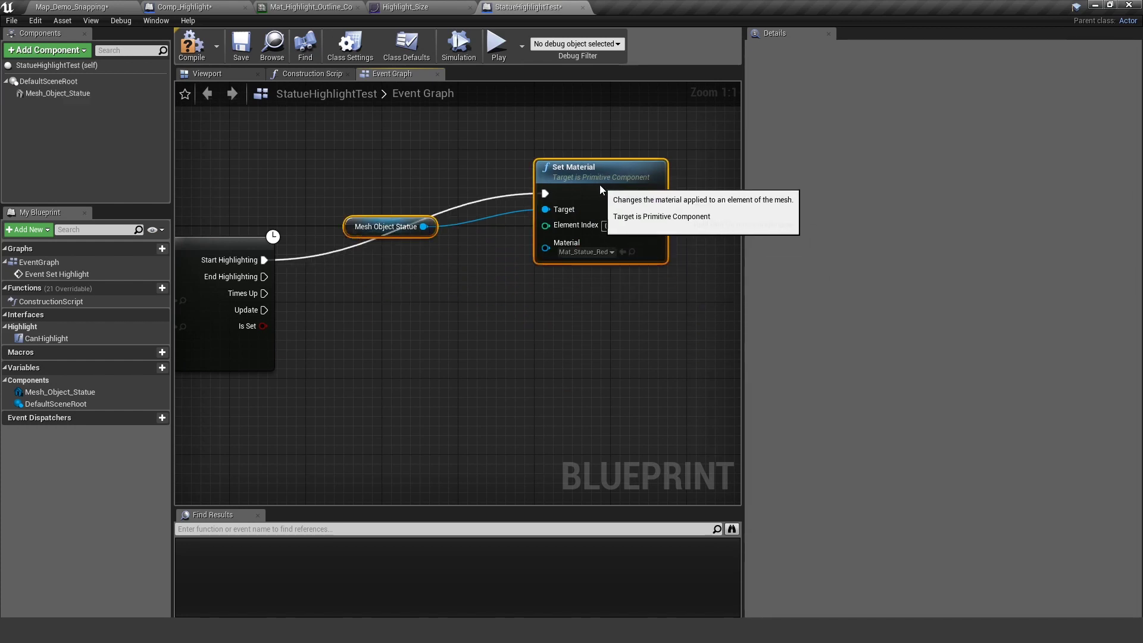
pyautogui.click(389, 285)
pyautogui.moveTo(376, 258); pyautogui.dragTo(426, 228, button='right')
# Duplicate Set Material for End Highlighting on the statue mesh, using Mat_Statue_White.
pyautogui.click(426, 198)
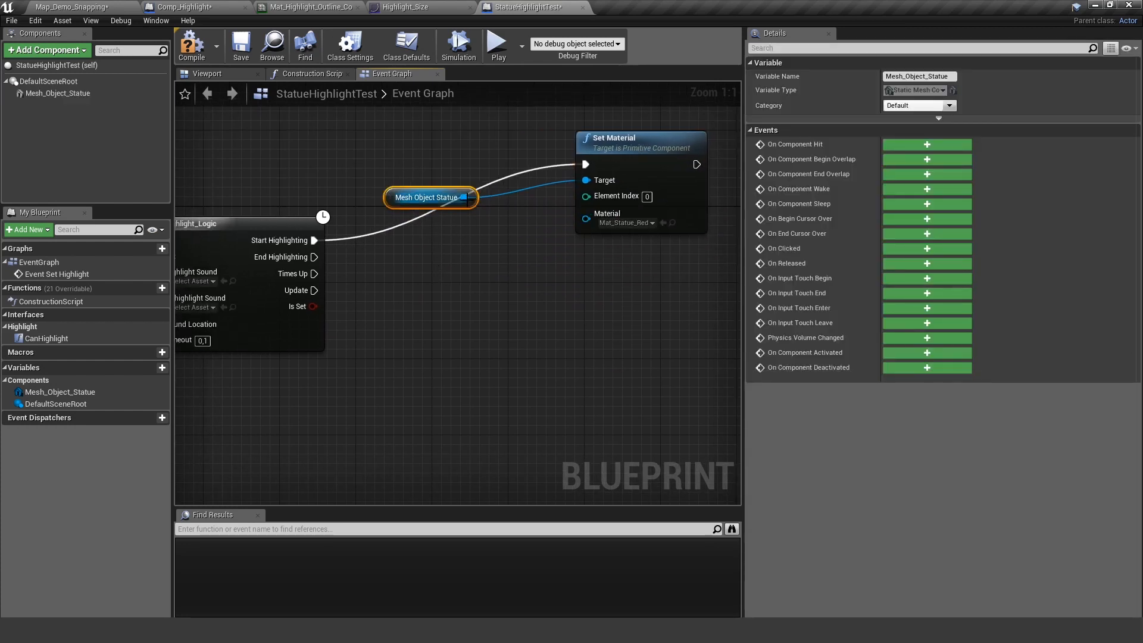
pyautogui.click(625, 143)
pyautogui.hotkey('ctrl', 'w')
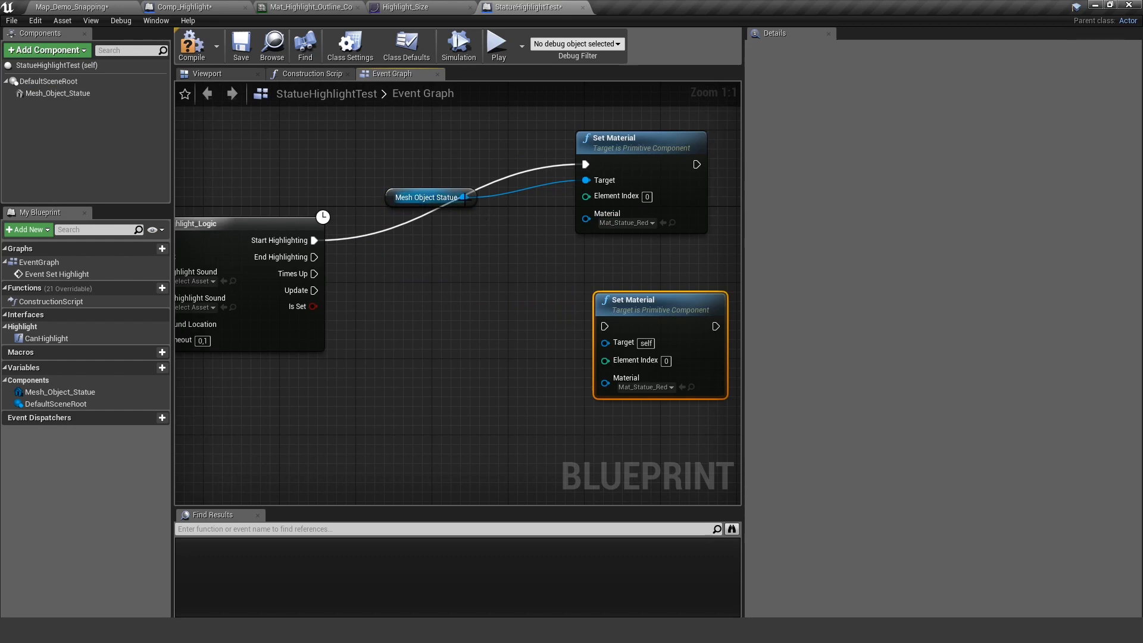
pyautogui.moveTo(464, 197)
pyautogui.mouseDown()
pyautogui.moveTo(607, 343)
pyautogui.moveTo(312, 260)
pyautogui.mouseUp()
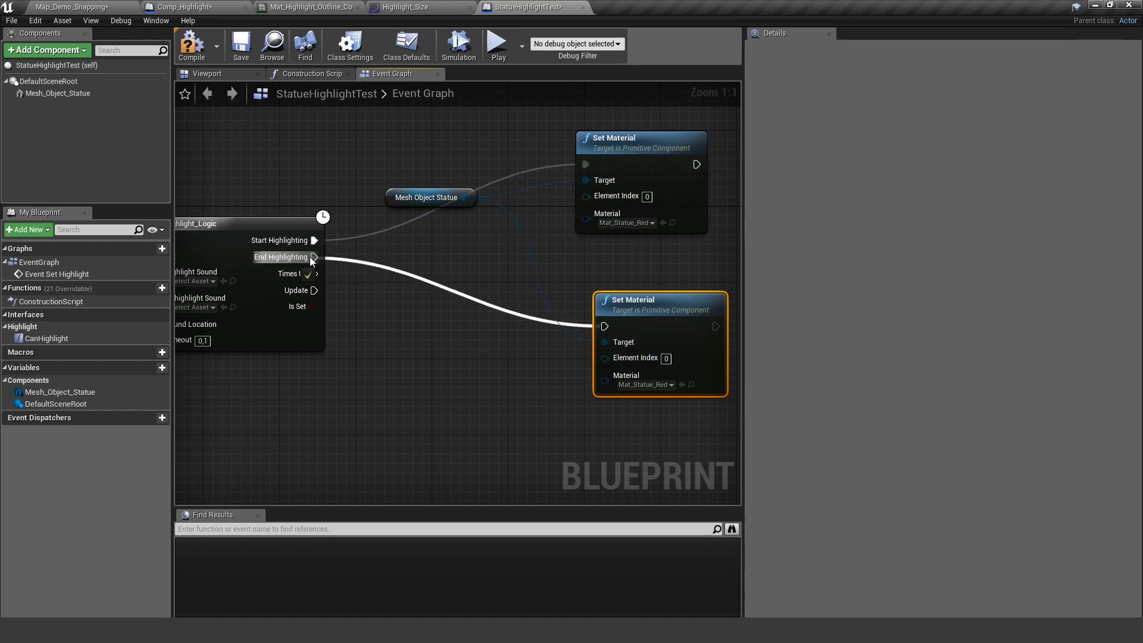
pyautogui.click(85, 92)
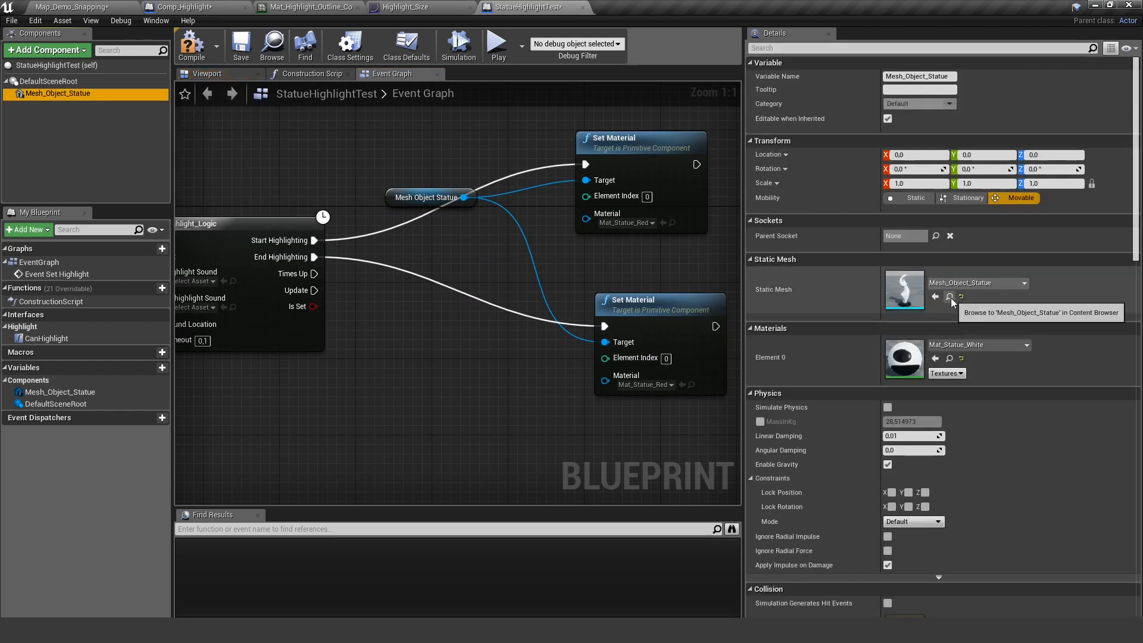
pyautogui.click(949, 358)
pyautogui.hotkey('alt', 'Tab')
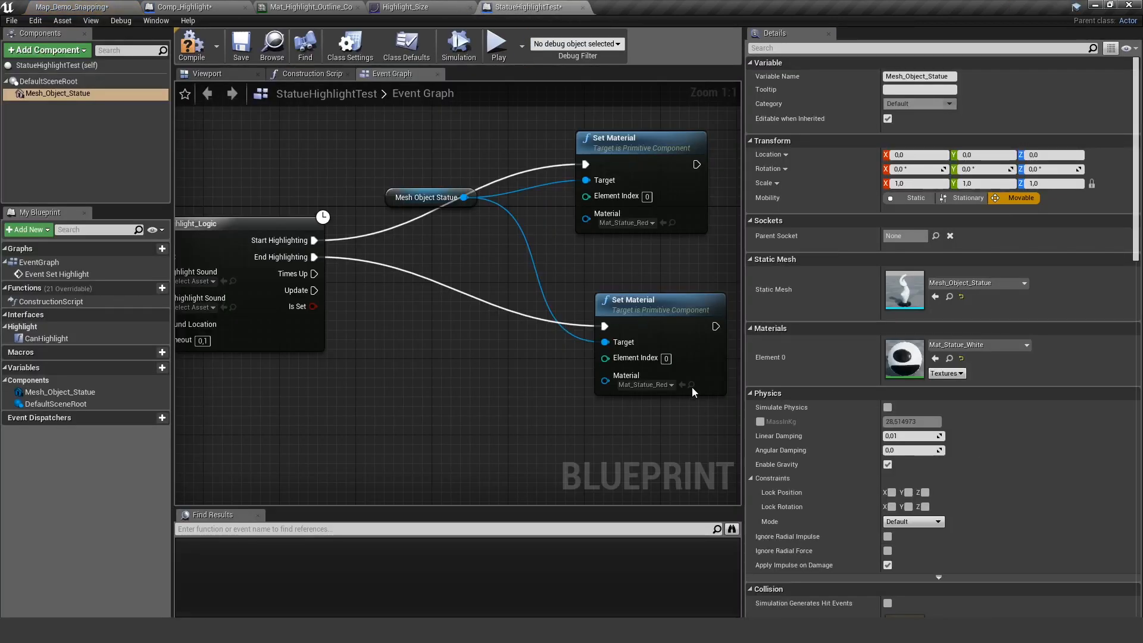
# Arrange the two Set Material nodes and compile the blueprint.
pyautogui.moveTo(455, 287); pyautogui.dragTo(471, 244, button='right')
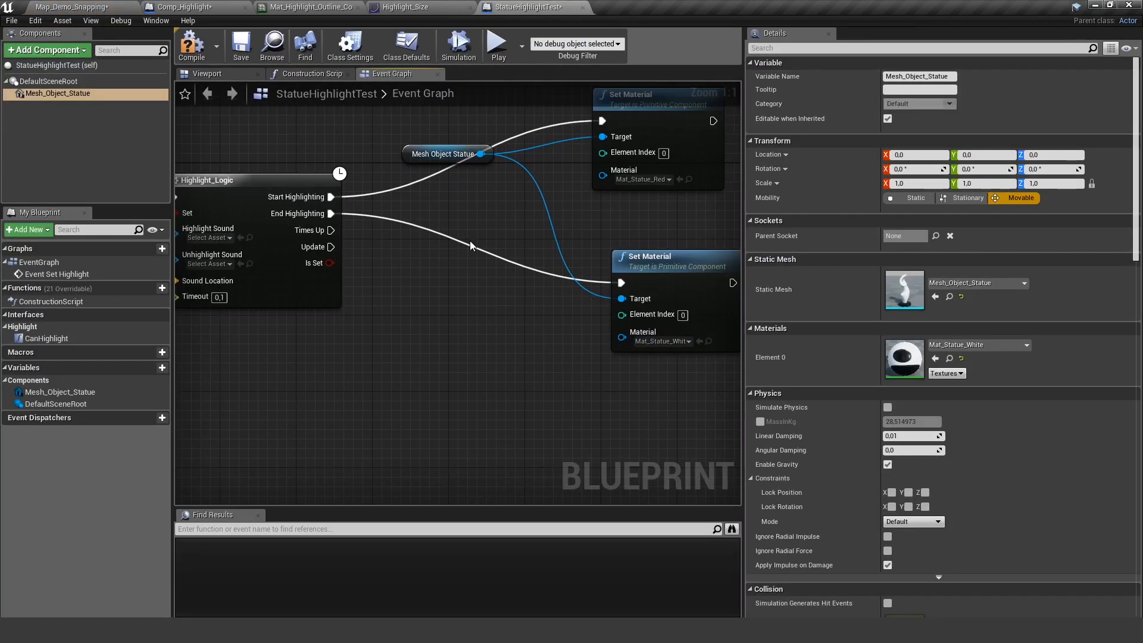
pyautogui.moveTo(444, 154); pyautogui.dragTo(523, 217)
pyautogui.scroll(-2, 424, 324)
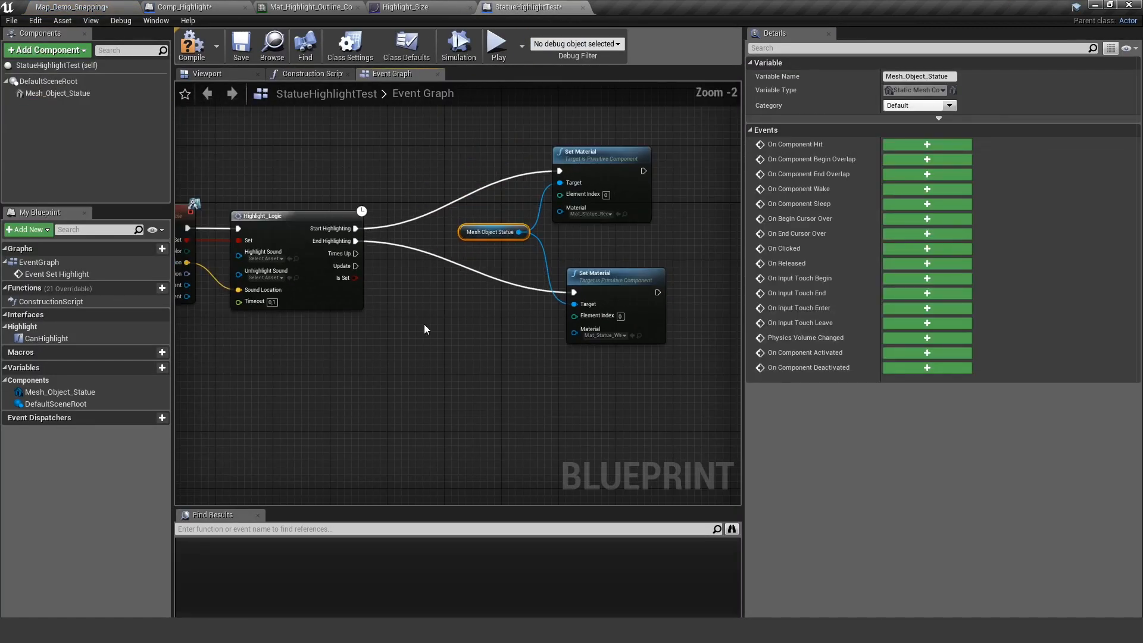
pyautogui.scroll(1, 425, 324)
pyautogui.click(582, 191)
pyautogui.keyDown('ctrl'); pyautogui.click(593, 313); pyautogui.keyUp('ctrl')
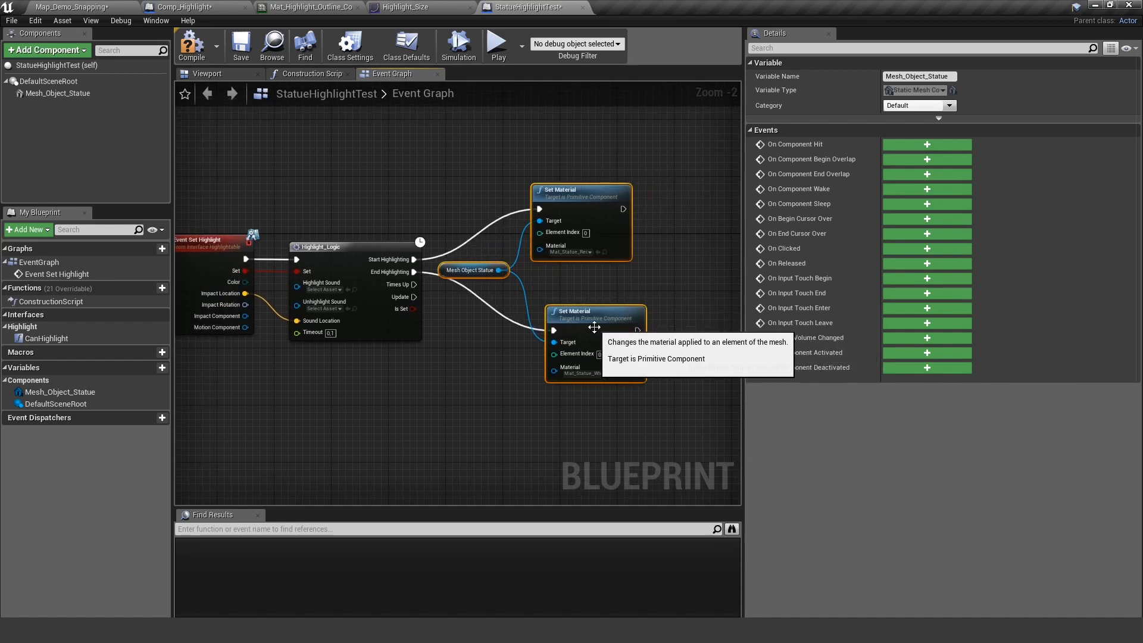
pyautogui.click(535, 356)
pyautogui.scroll(2, 535, 356)
pyautogui.moveTo(535, 354); pyautogui.dragTo(581, 381, button='right')
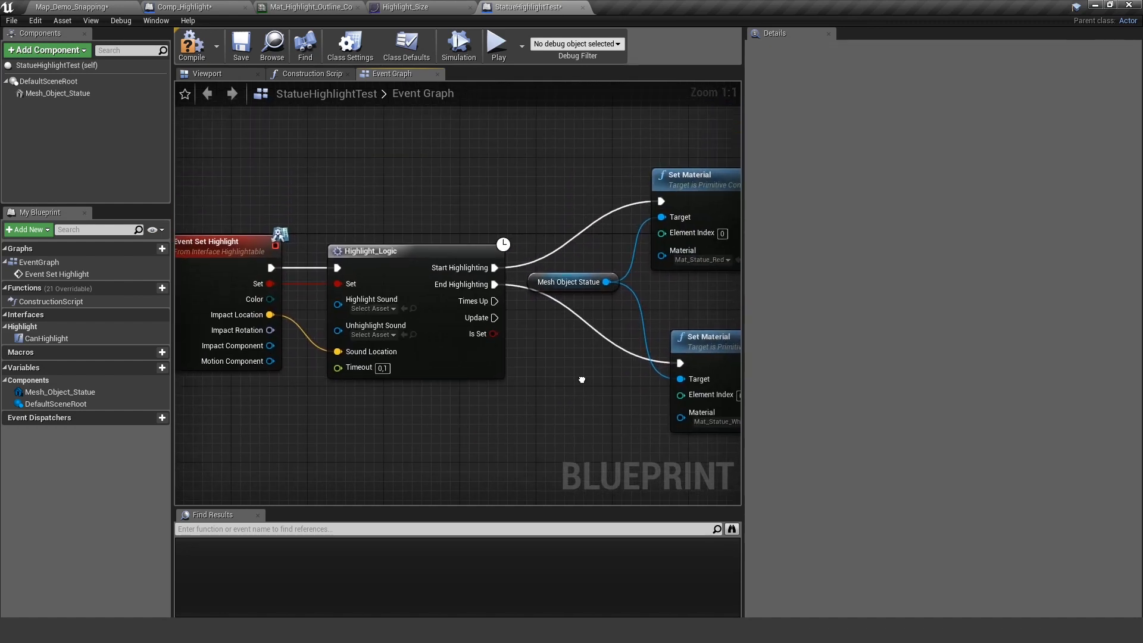
pyautogui.click(192, 46)
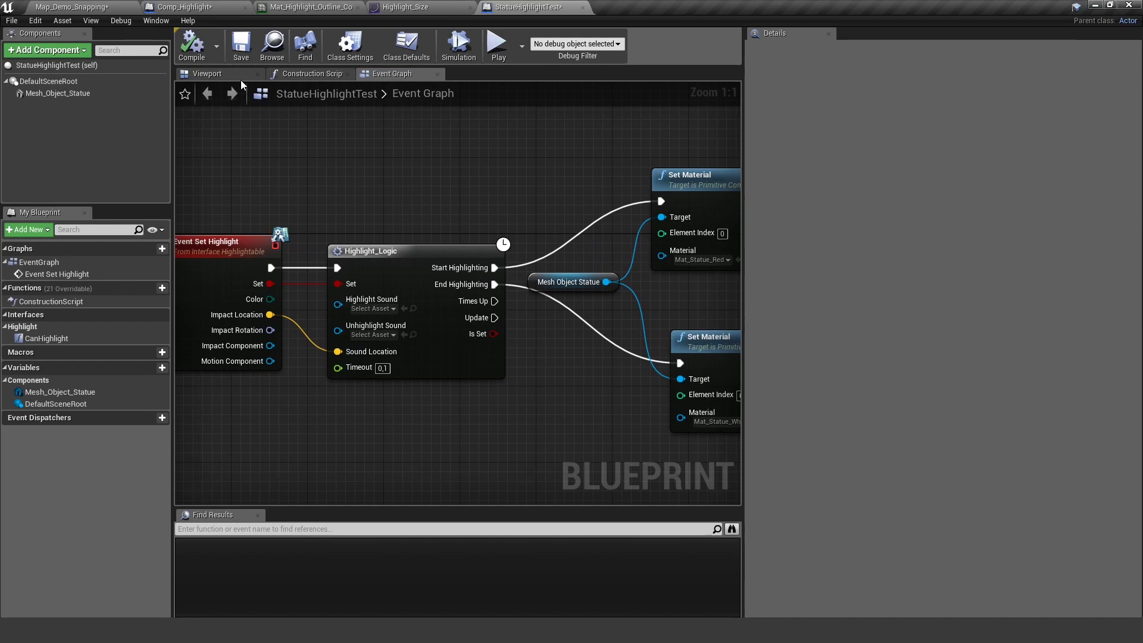
# Save the blueprint and place a StatueHighlightTest statue in the Map_Demo_Snapping level.
pyautogui.click(241, 49)
pyautogui.click(76, 7)
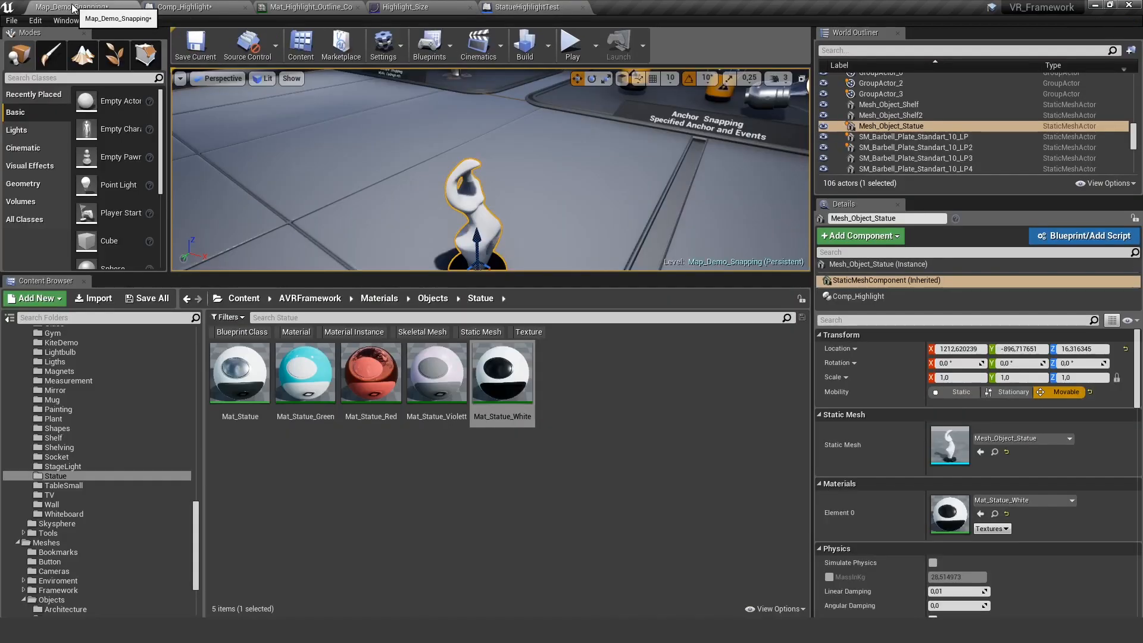
pyautogui.moveTo(403, 171)
pyautogui.mouseDown(button='right')
pyautogui.moveTo(511, 191)
pyautogui.moveTo(564, 242)
pyautogui.mouseUp(button='right')
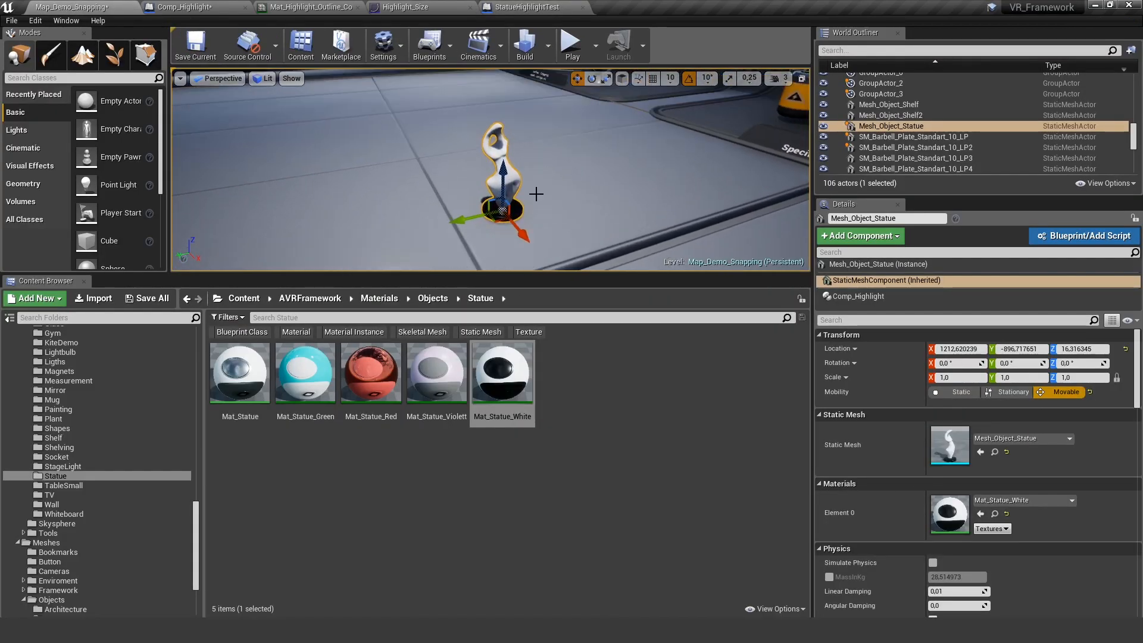
pyautogui.hotkey('ctrl', 'b')
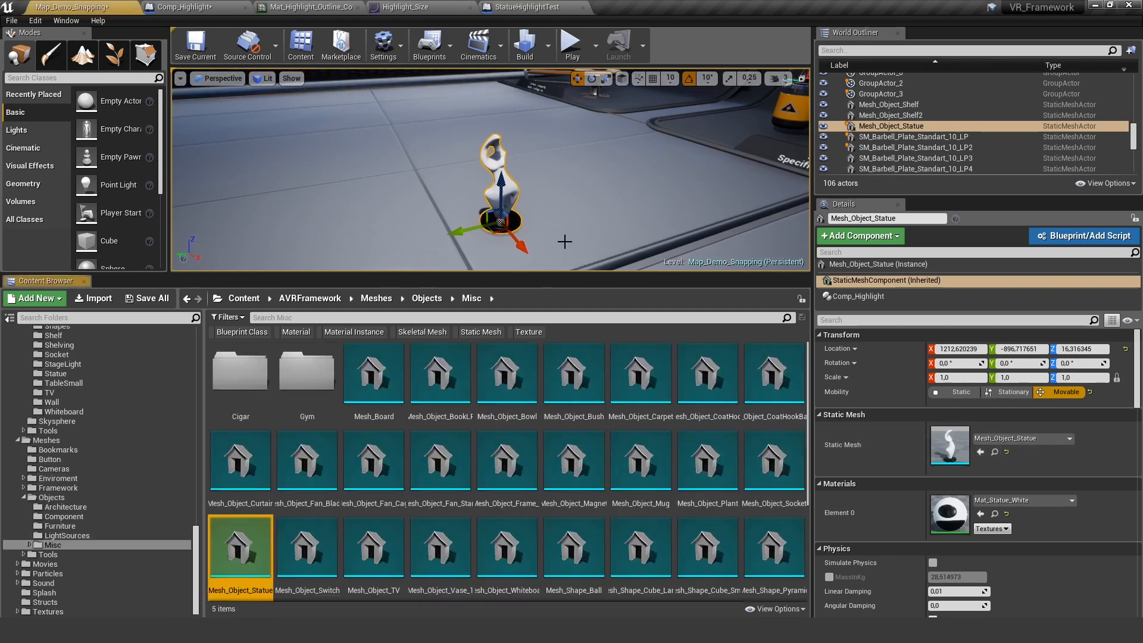
pyautogui.moveTo(633, 554); pyautogui.dragTo(313, 224)
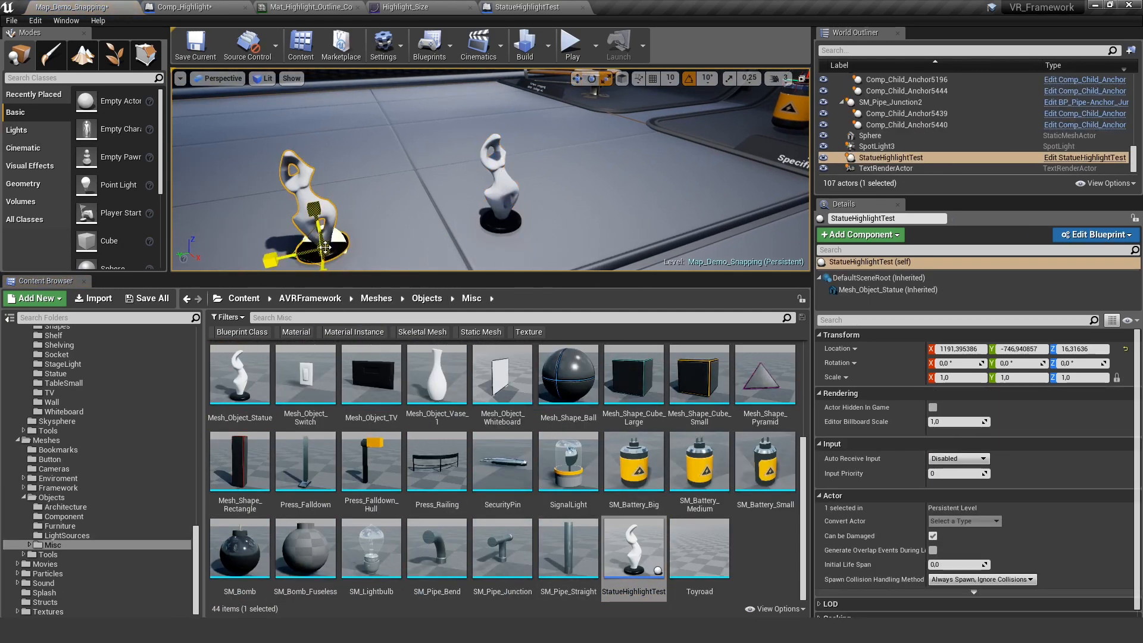
# Scale the new statue up to about 1.59 and return to the StatueHighlightTest blueprint.
pyautogui.moveTo(326, 242); pyautogui.dragTo(295, 206)
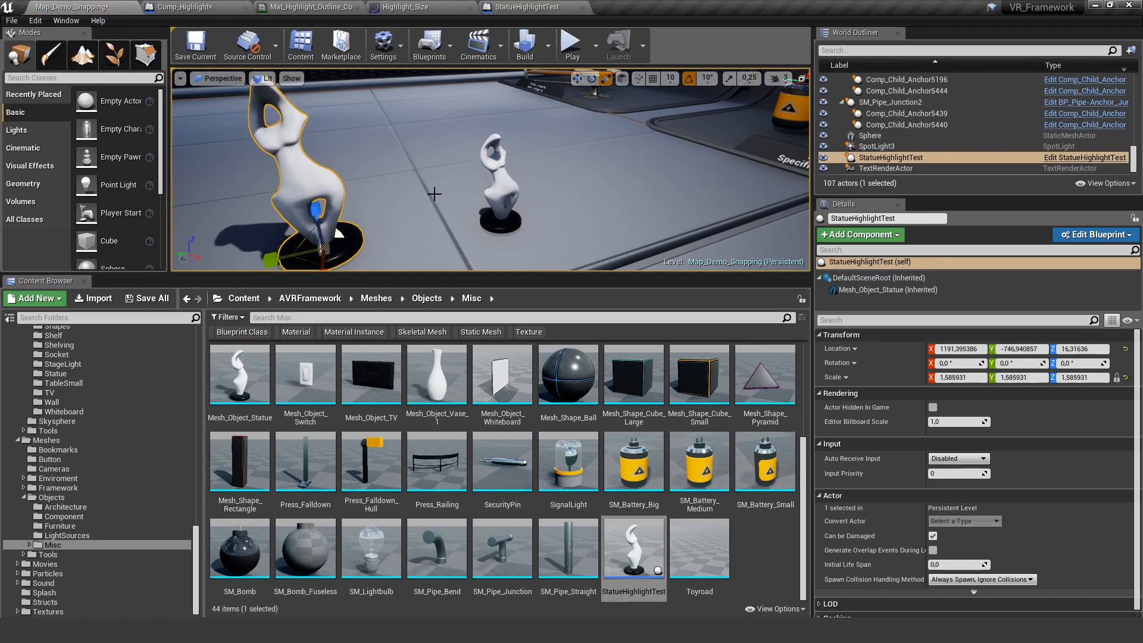
pyautogui.moveTo(358, 178); pyautogui.dragTo(447, 295, button='right')
pyautogui.moveTo(446, 275); pyautogui.dragTo(447, 438)
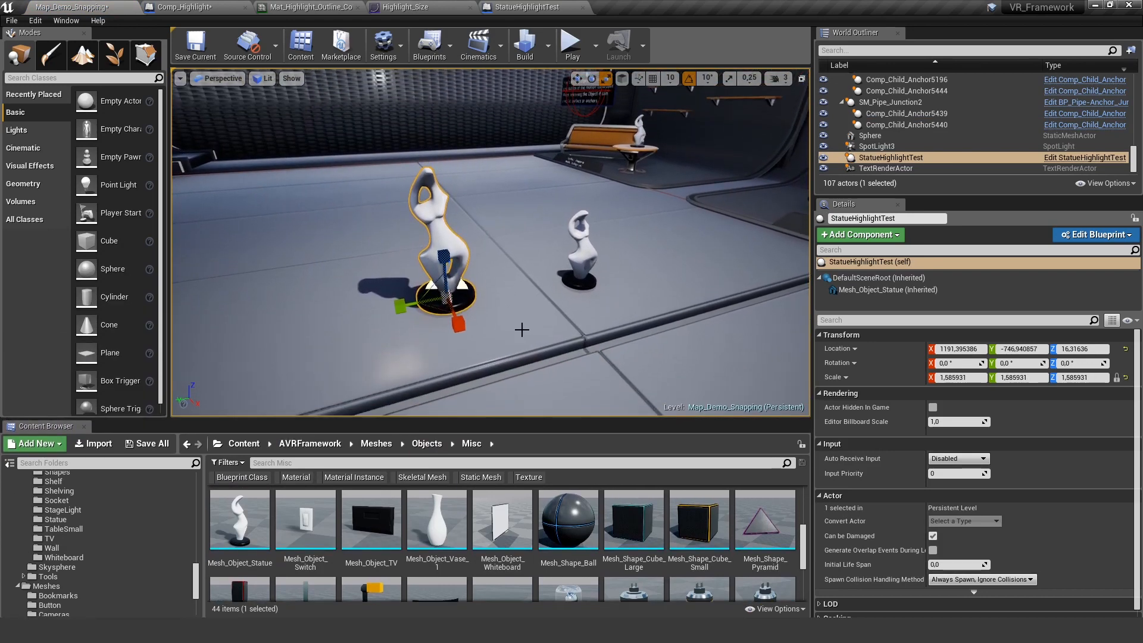
pyautogui.click(527, 6)
pyautogui.moveTo(374, 242); pyautogui.dragTo(413, 212, button='right')
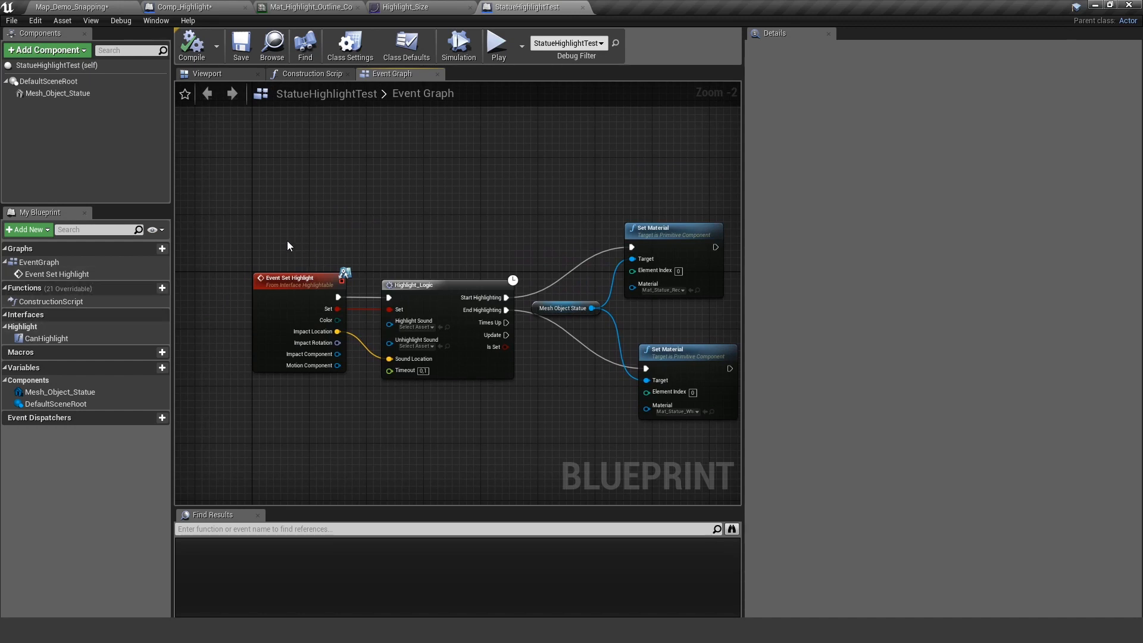
# Open the CanHighlight interface function graph and move its Return Node further right.
pyautogui.doubleClick(60, 338)
pyautogui.moveTo(590, 307); pyautogui.dragTo(620, 338, button='right')
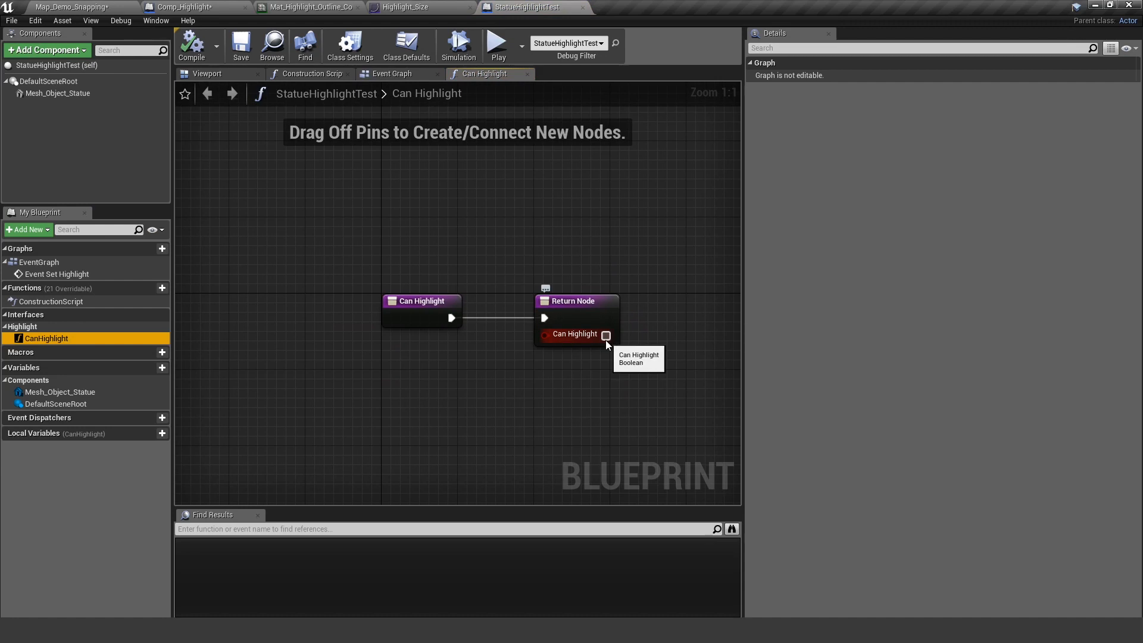
pyautogui.moveTo(606, 340); pyautogui.dragTo(532, 322, button='right')
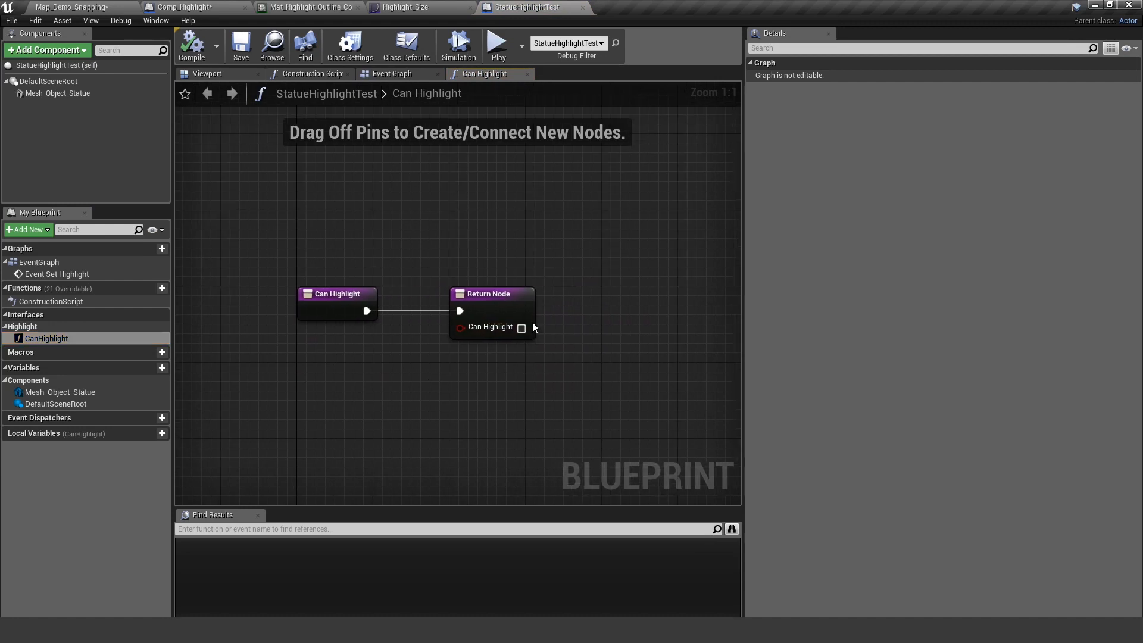
pyautogui.moveTo(544, 295); pyautogui.dragTo(601, 299)
pyautogui.moveTo(452, 356); pyautogui.dragTo(444, 320, button='right')
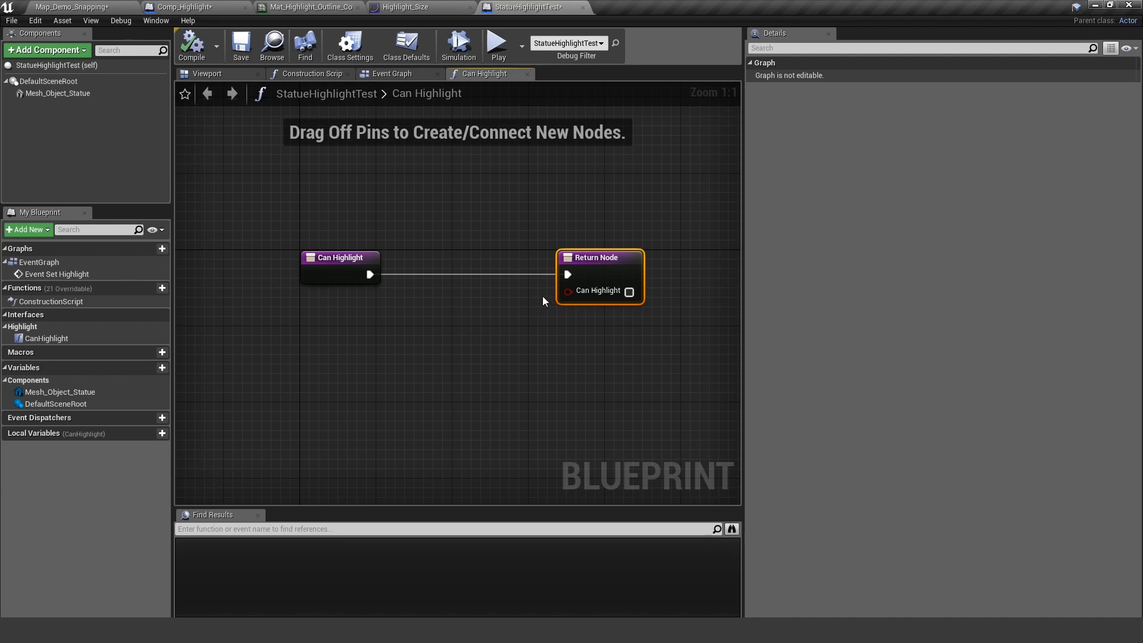
pyautogui.moveTo(454, 318); pyautogui.dragTo(391, 316, button='right')
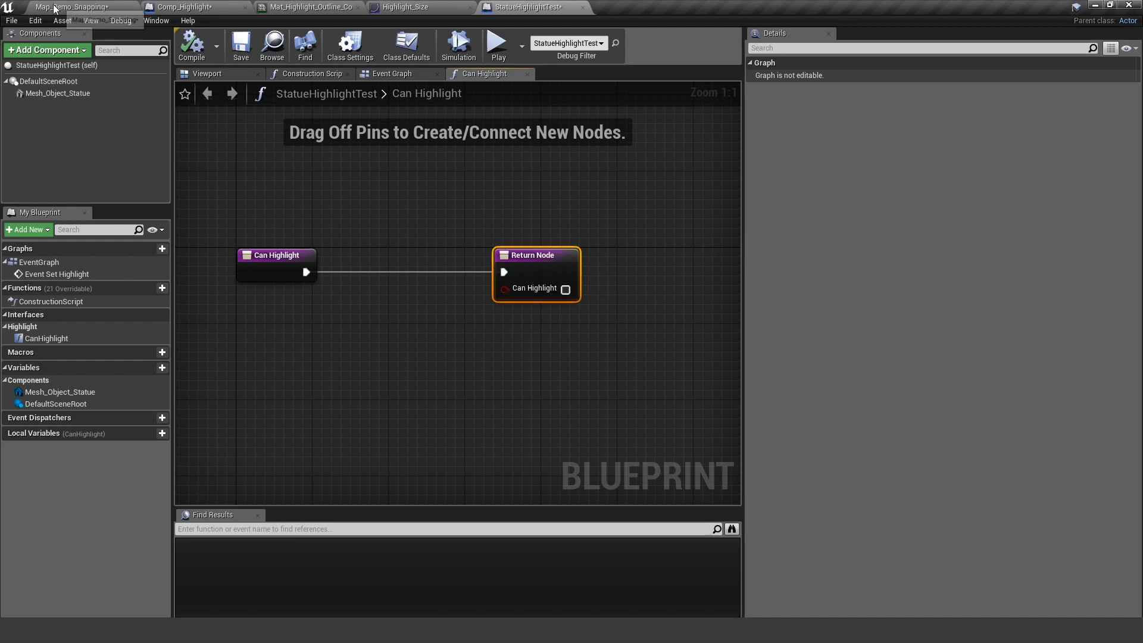
pyautogui.click(73, 7)
pyautogui.click(440, 259)
pyautogui.click(606, 255)
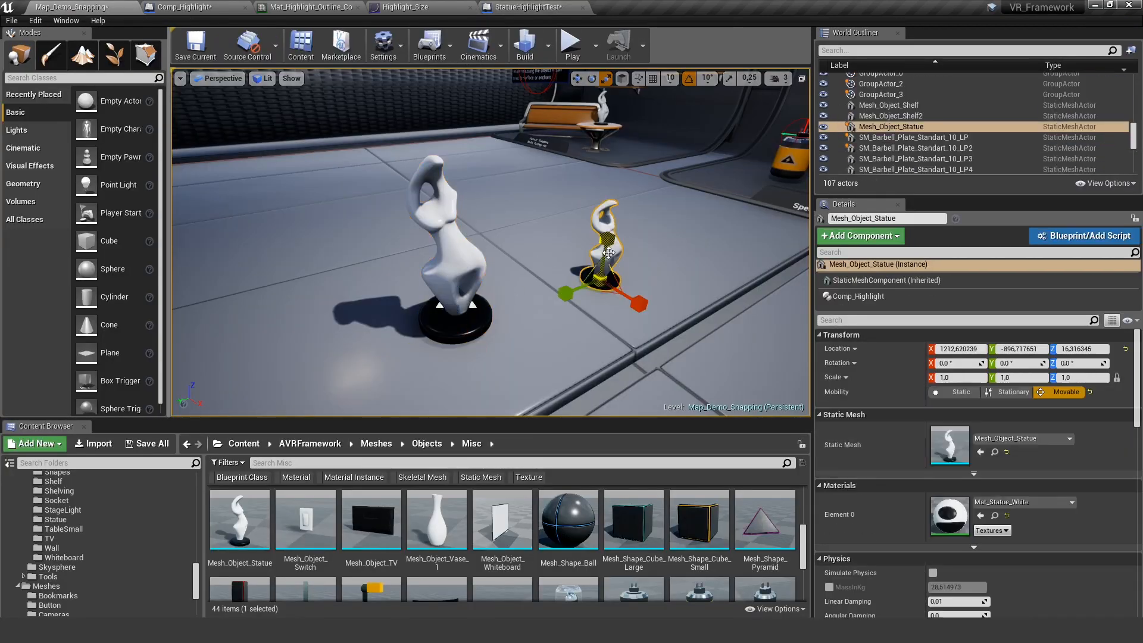
pyautogui.click(860, 297)
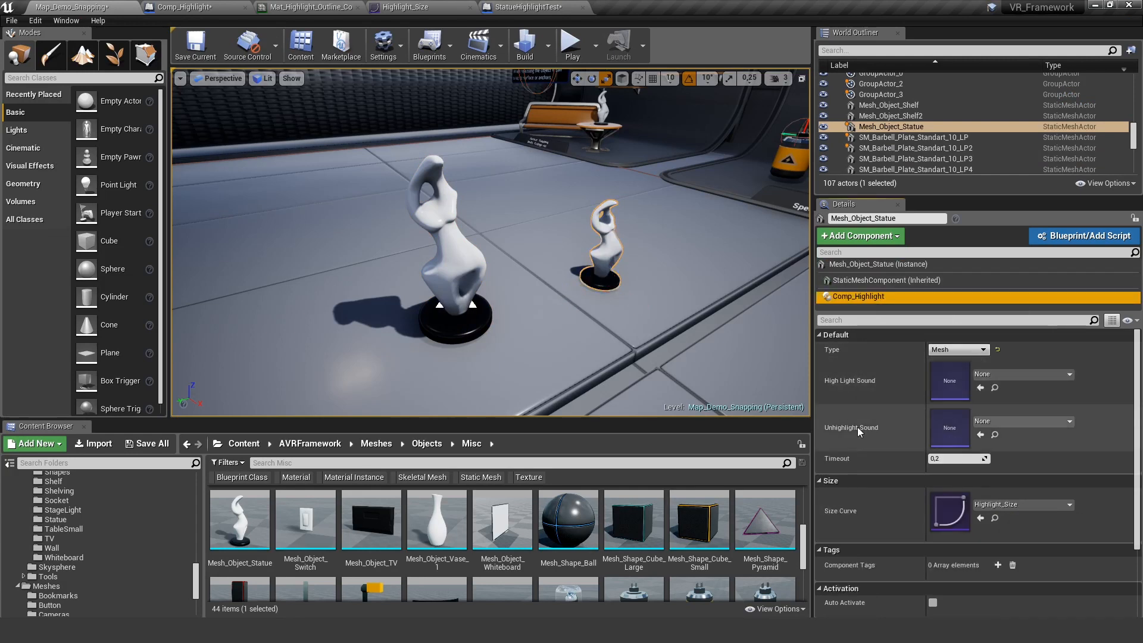
pyautogui.click(960, 349)
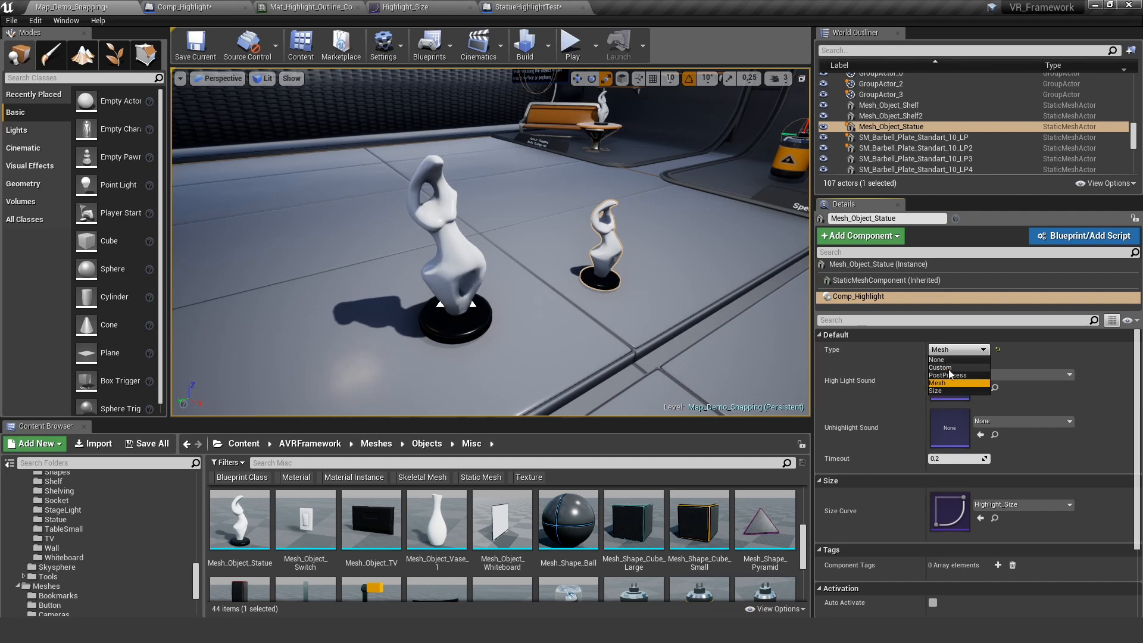
pyautogui.click(504, 12)
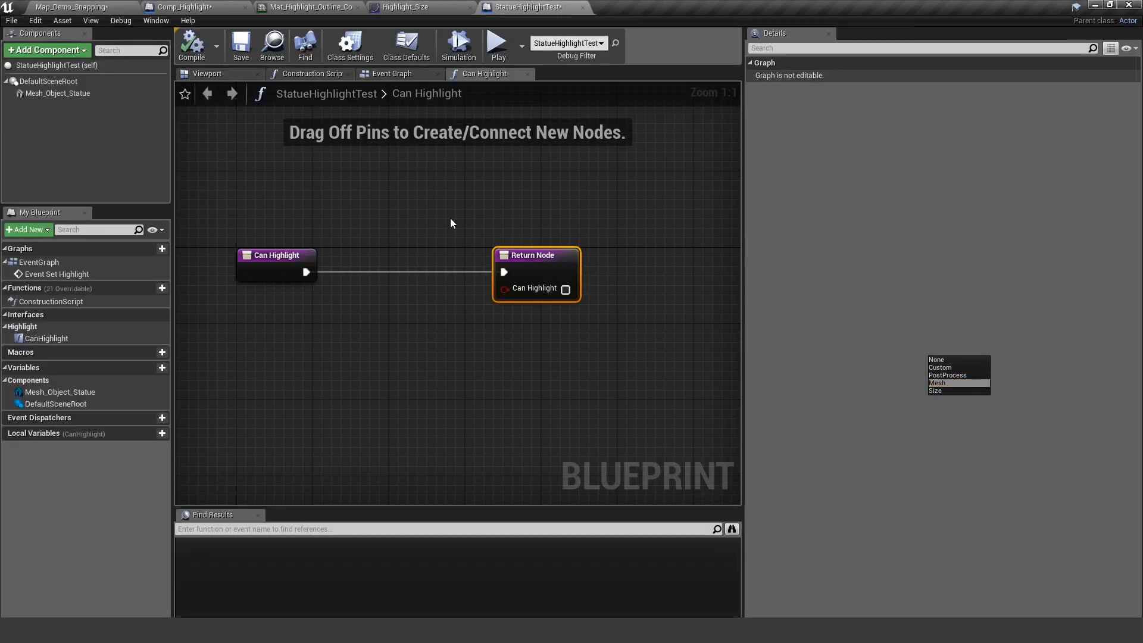
# Tick Can Highlight on the Return Node so the function returns true, then compile.
pyautogui.moveTo(450, 218); pyautogui.dragTo(416, 225, button='right')
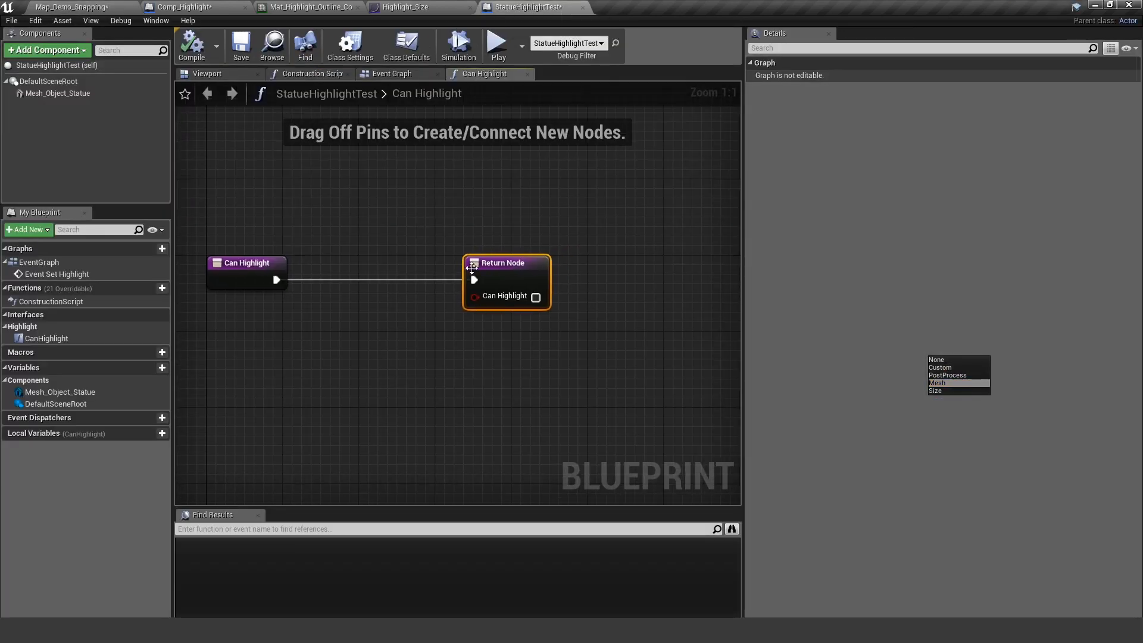
pyautogui.moveTo(472, 267); pyautogui.dragTo(567, 267)
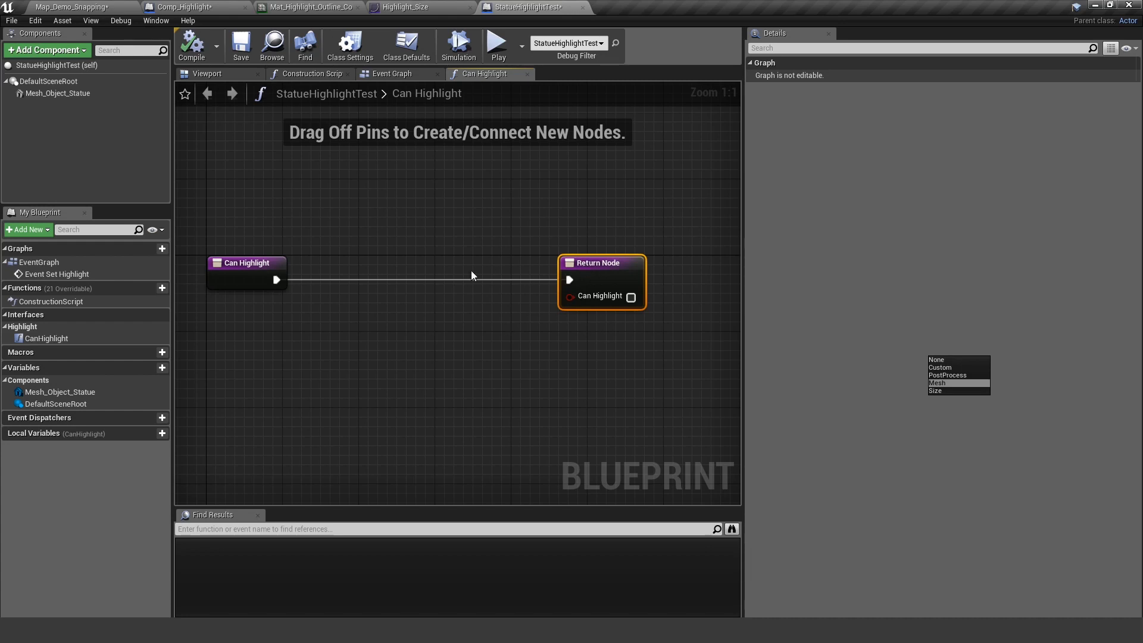
pyautogui.moveTo(359, 348); pyautogui.dragTo(414, 347, button='right')
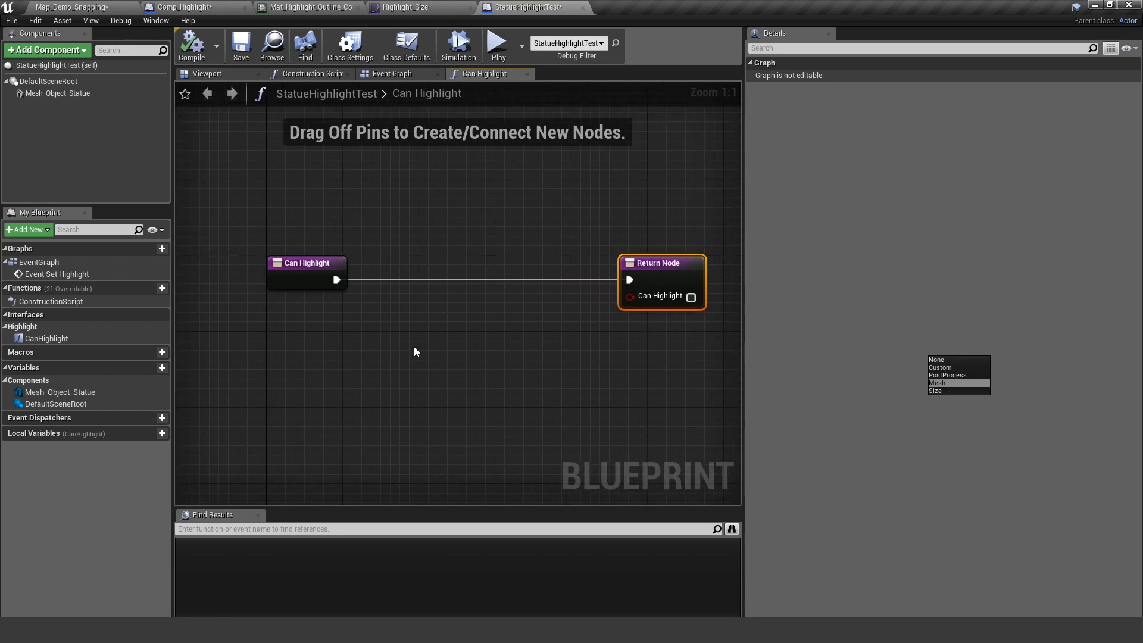
pyautogui.click(691, 297)
pyautogui.moveTo(540, 383); pyautogui.dragTo(465, 369, button='right')
pyautogui.click(191, 45)
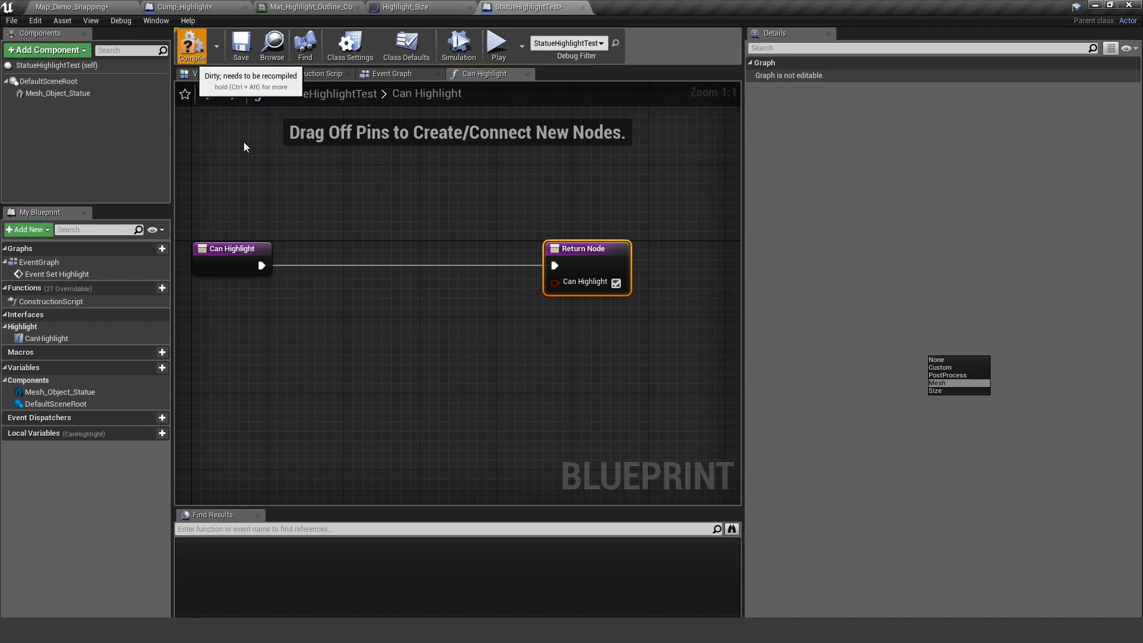
# Switch to the Event Graph and bring up the Add Component list.
pyautogui.click(391, 73)
pyautogui.scroll(-1, 495, 178)
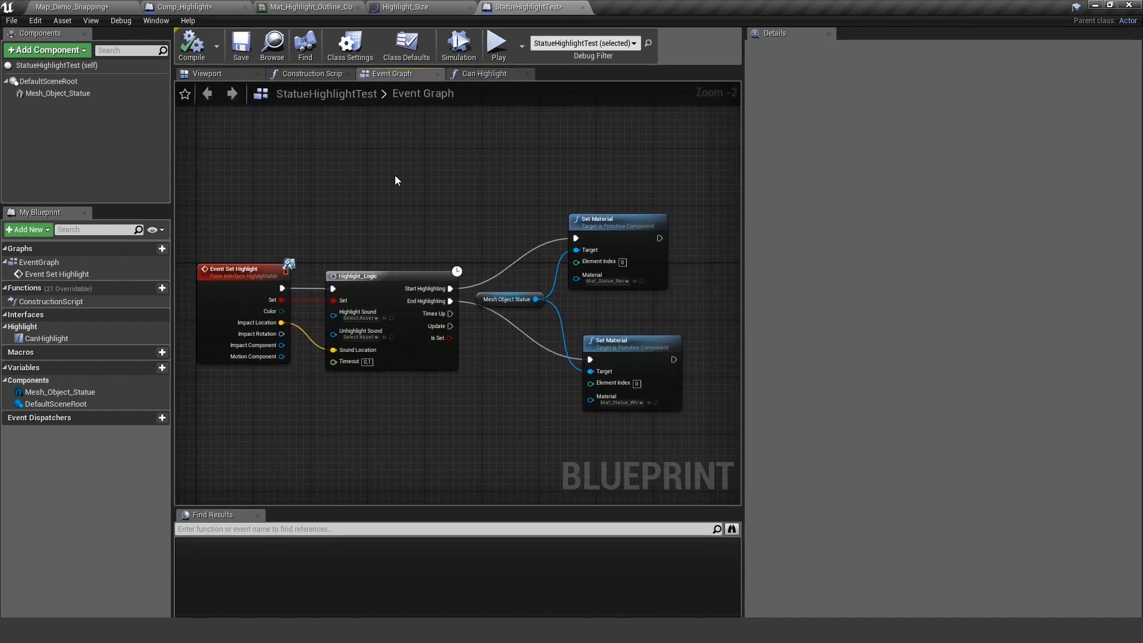
pyautogui.scroll(-1, 383, 172)
pyautogui.moveTo(330, 171); pyautogui.dragTo(384, 173, button='right')
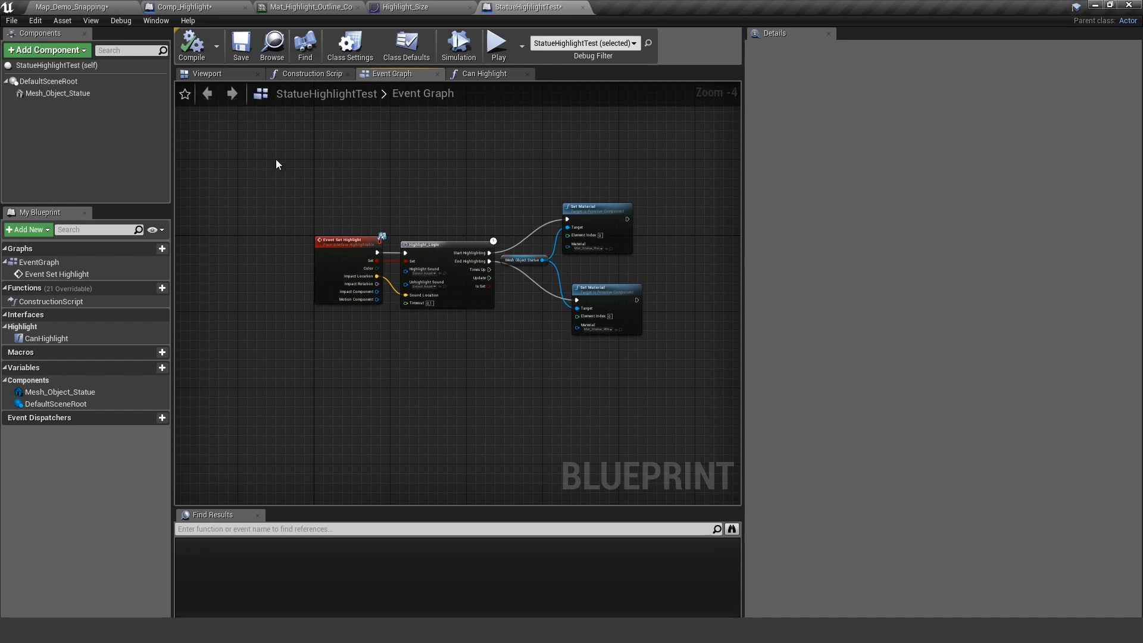
pyautogui.click(73, 52)
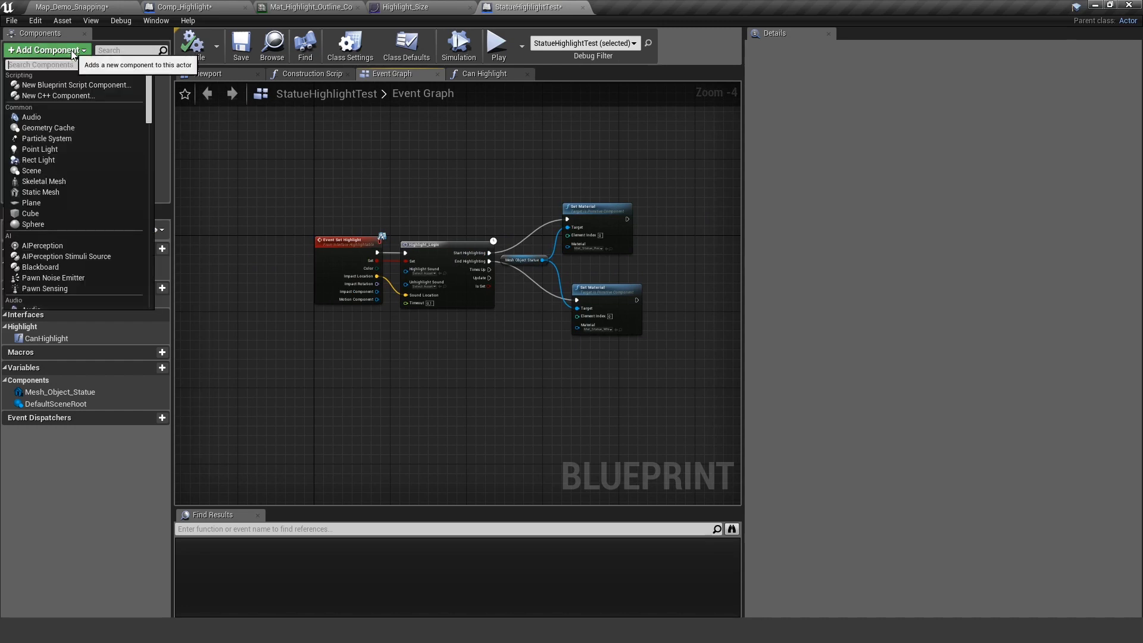
pyautogui.write('high')
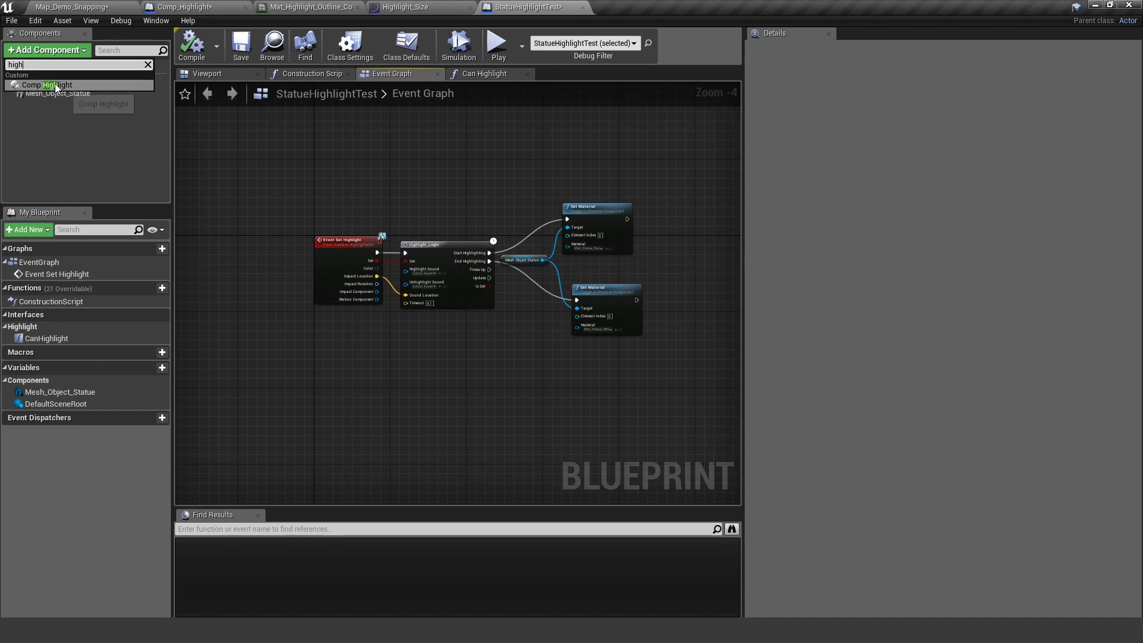
# Add a Comp Highlight component and set its Type to Custom.
pyautogui.click(55, 84)
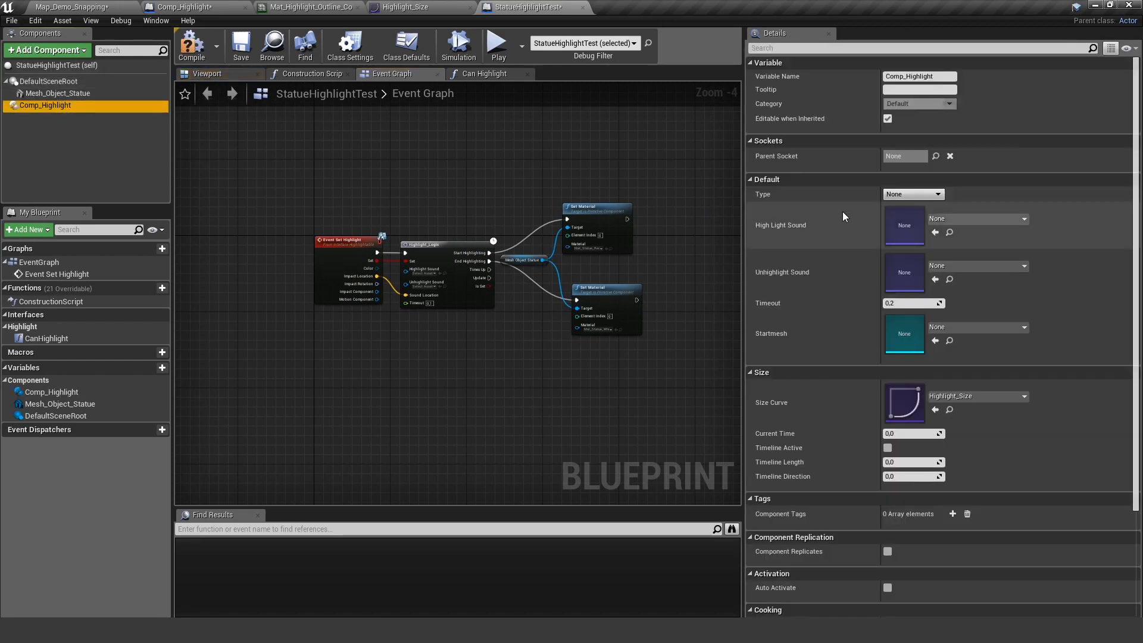
pyautogui.click(913, 195)
pyautogui.click(904, 212)
# Nudge the event graph nodes left, compile the blueprint and return to the level map.
pyautogui.moveTo(271, 148); pyautogui.dragTo(670, 374)
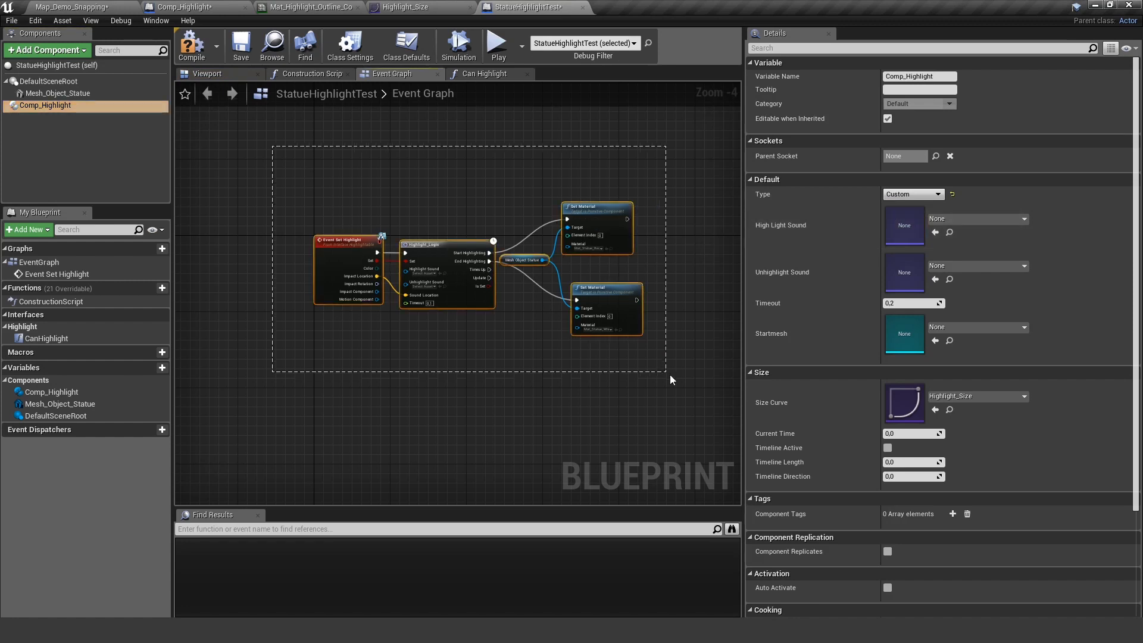
pyautogui.moveTo(493, 205); pyautogui.dragTo(437, 205)
pyautogui.click(448, 178)
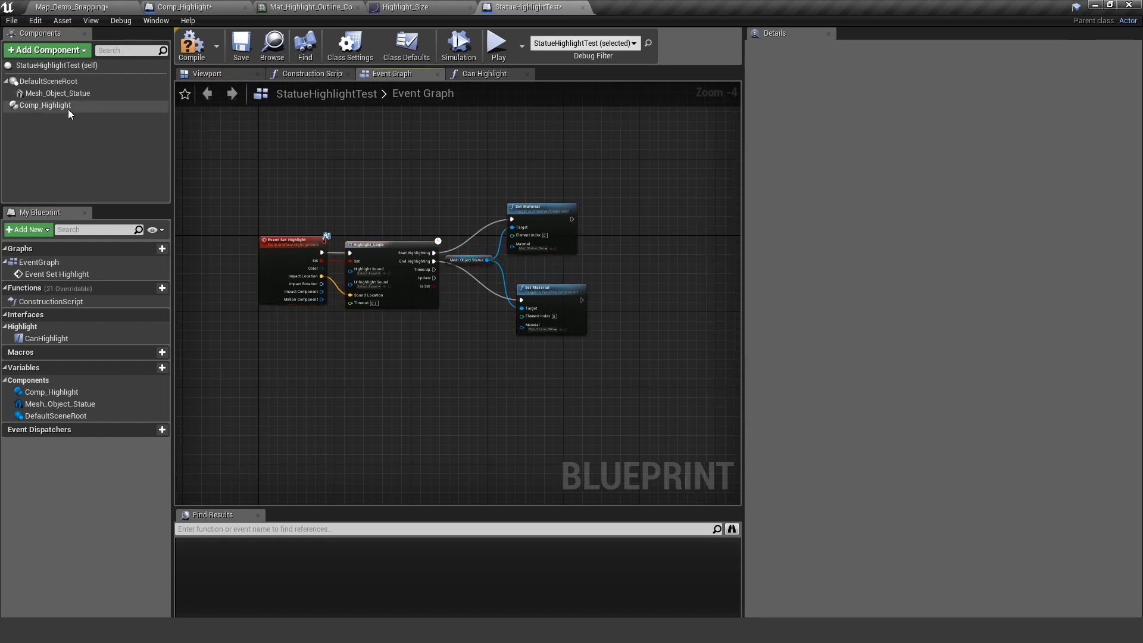
pyautogui.click(45, 106)
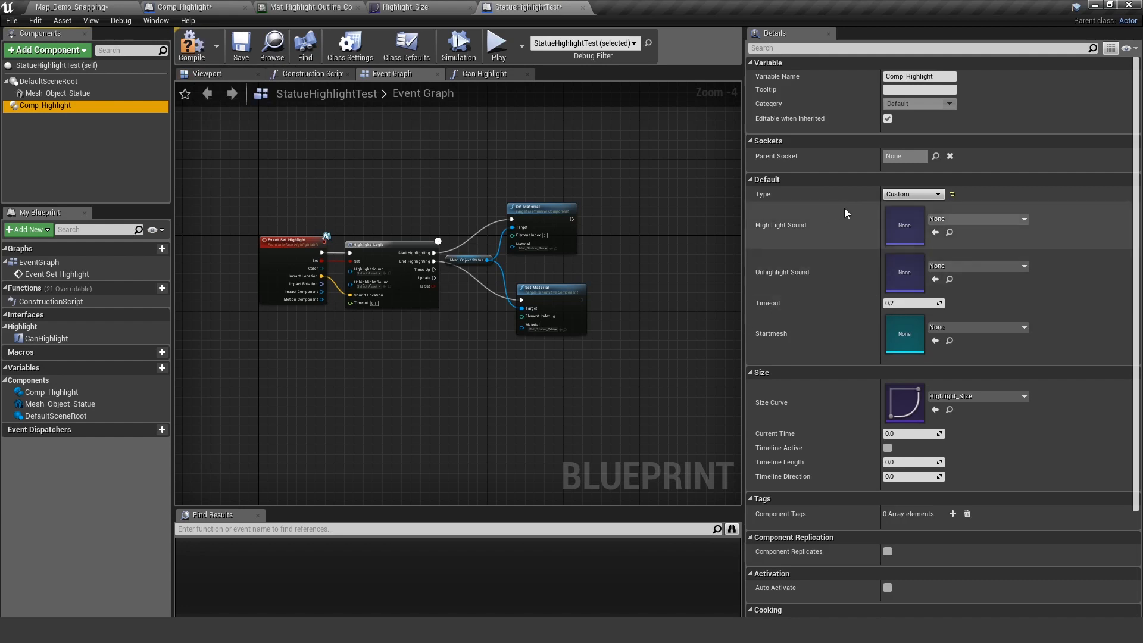
pyautogui.click(192, 45)
pyautogui.click(80, 6)
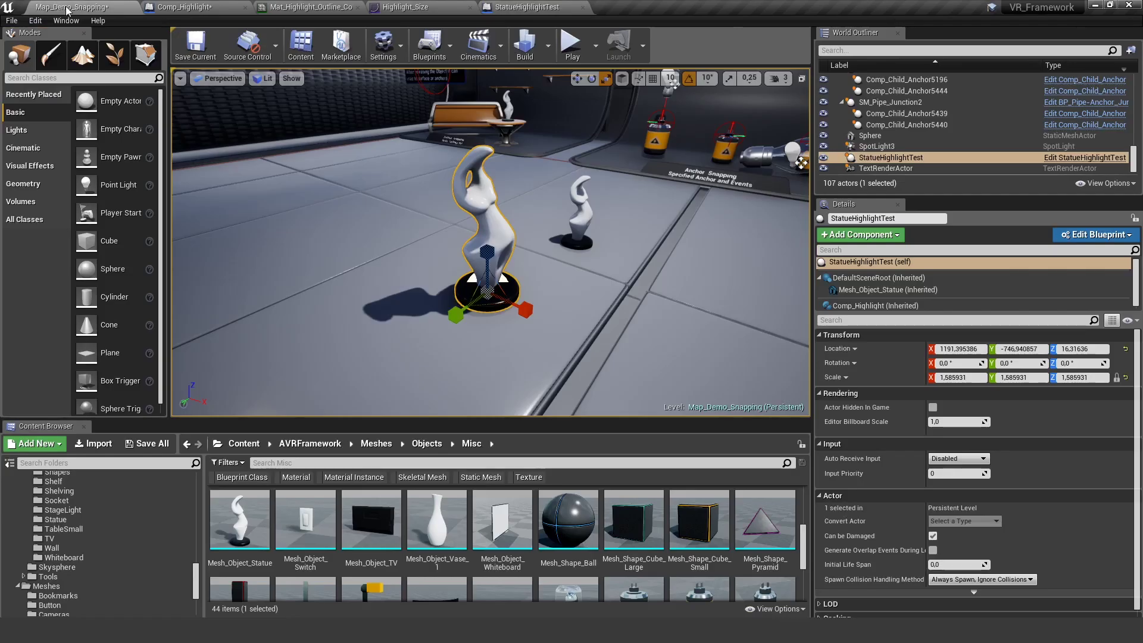
# Play the level, aim at the statue to see it highlight red, then stop playing.
pyautogui.click(572, 44)
pyautogui.moveTo(491, 242); pyautogui.dragTo(491, 241)
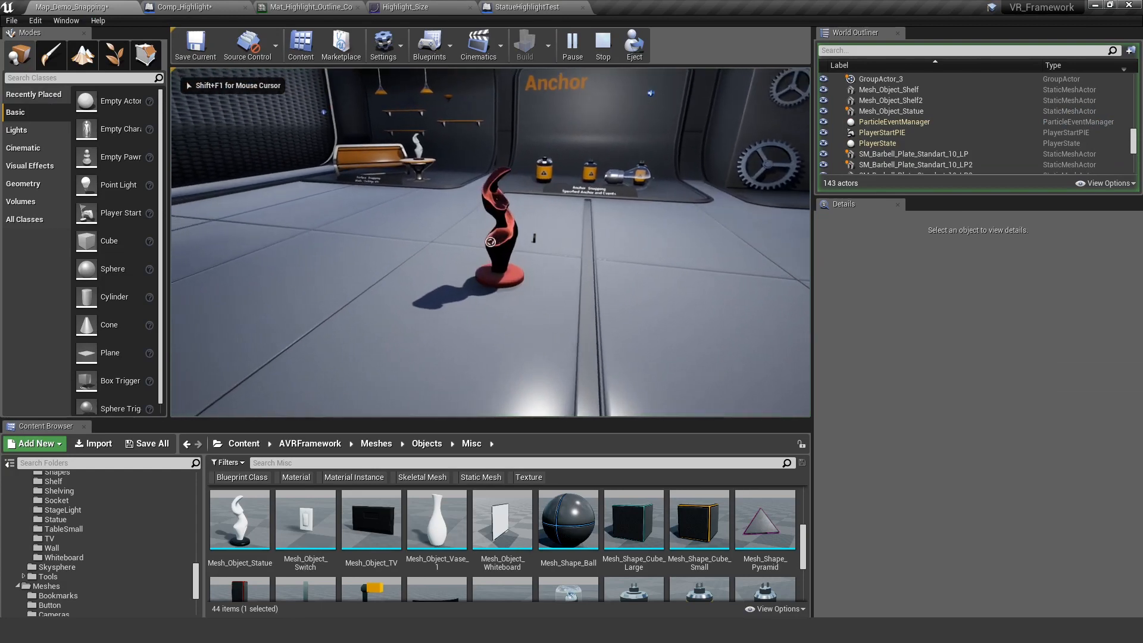
pyautogui.moveTo(490, 242); pyautogui.dragTo(490, 242)
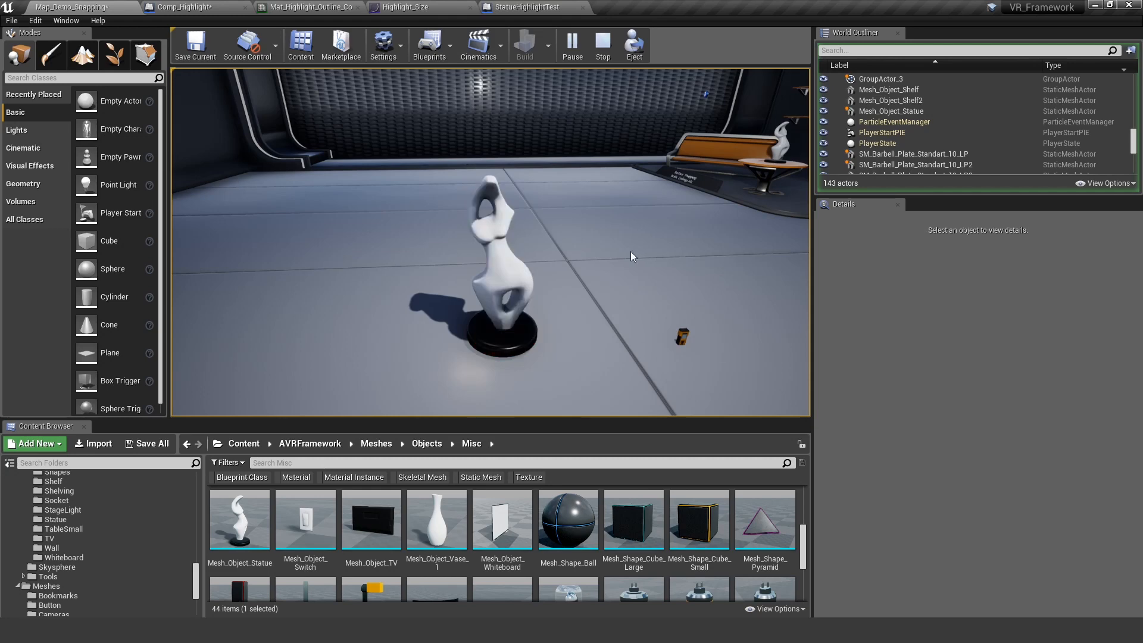
pyautogui.press('Escape')
# Review the Event Set Highlight node in StatueHighlightTest, widen the graph, then switch to Comp_Highlight.
pyautogui.click(527, 7)
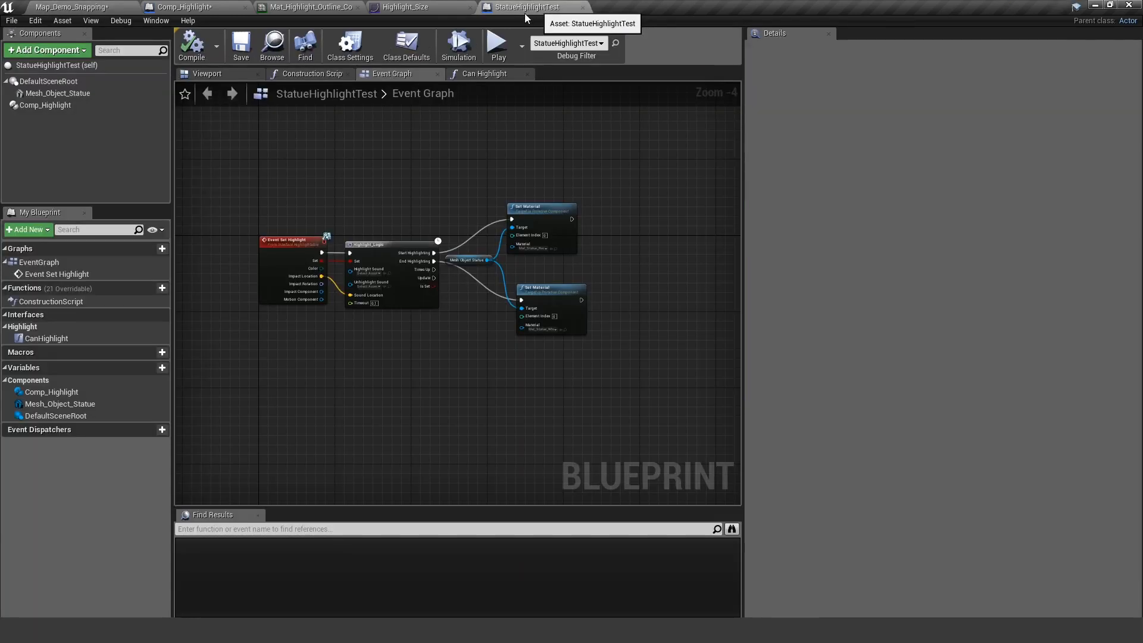
pyautogui.moveTo(428, 286); pyautogui.dragTo(536, 295, button='right')
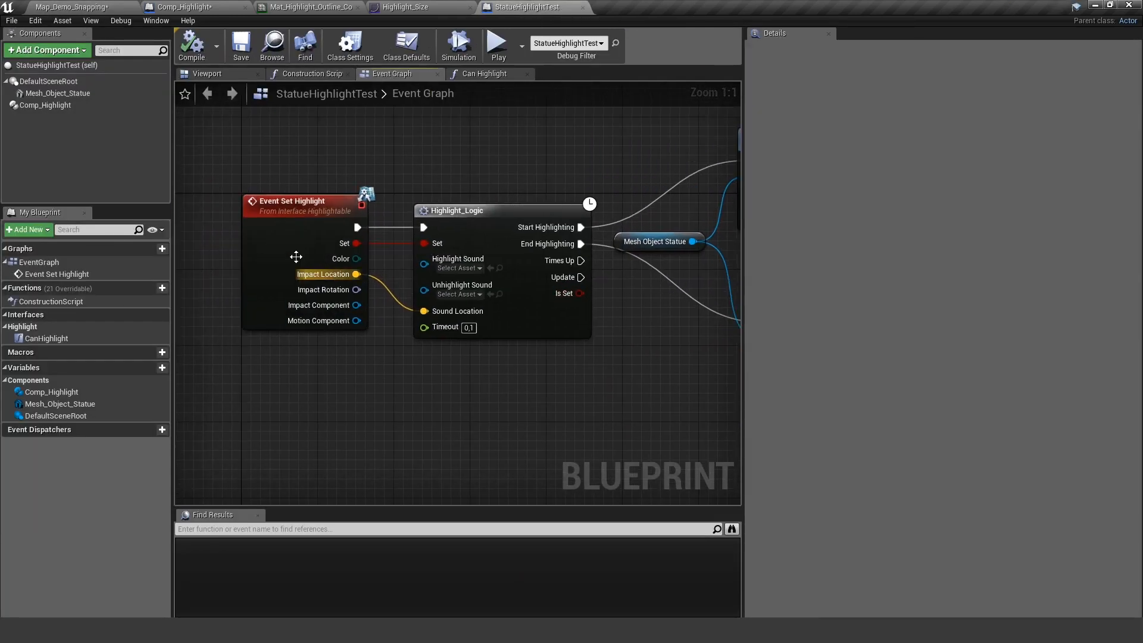
pyautogui.scroll(-4, 446, 393)
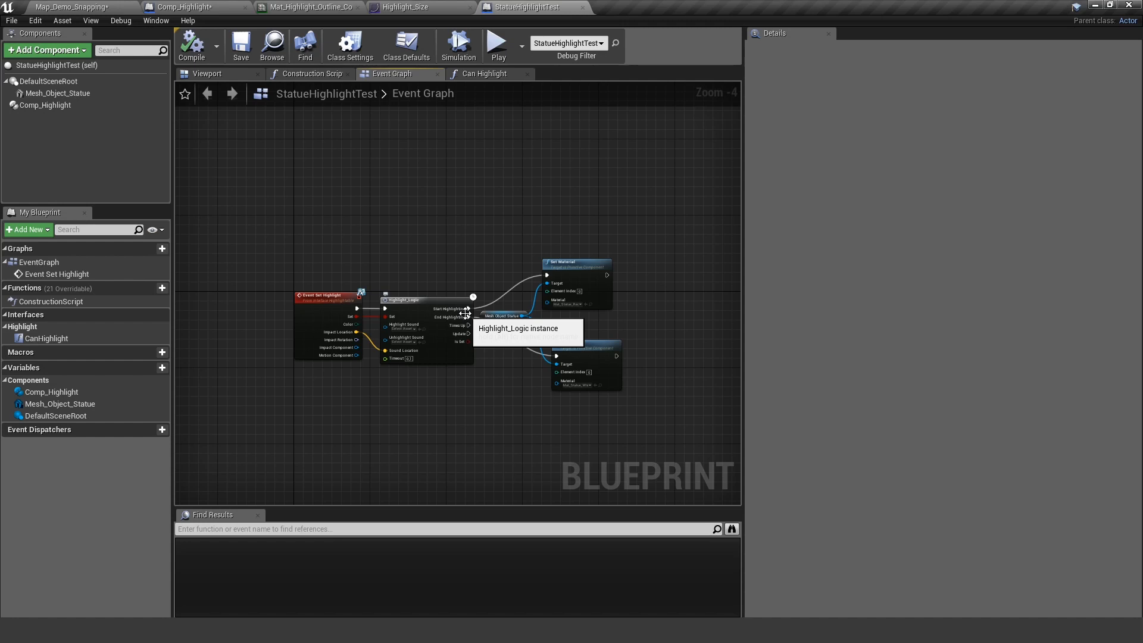
pyautogui.scroll(1, 398, 264)
pyautogui.scroll(1, 398, 263)
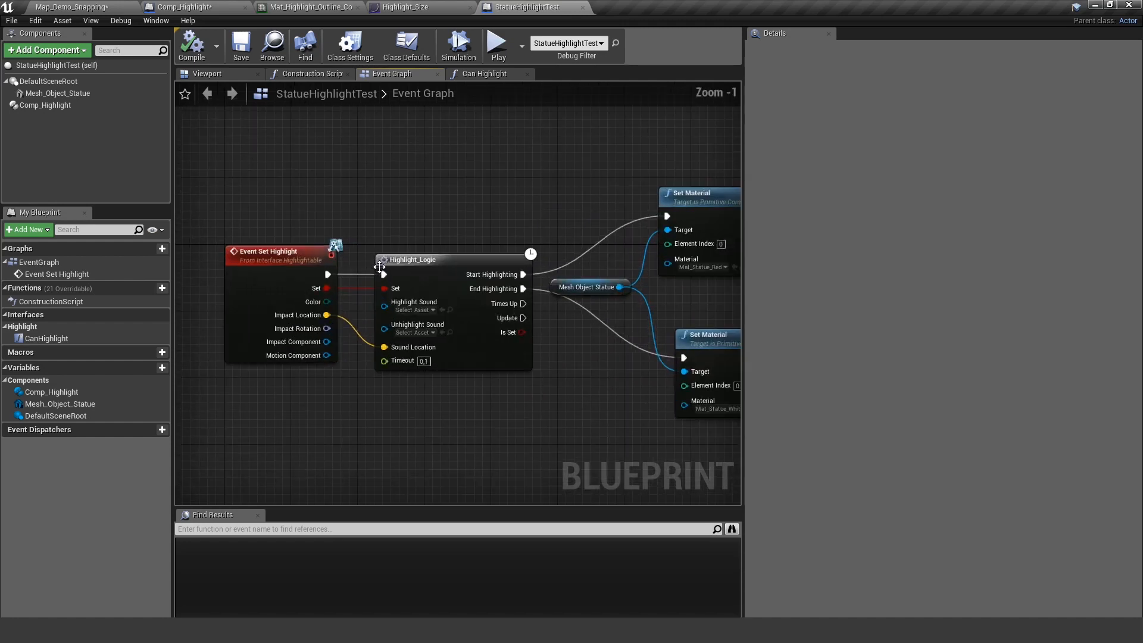
pyautogui.scroll(1, 375, 241)
pyautogui.moveTo(348, 216); pyautogui.dragTo(342, 236, button='right')
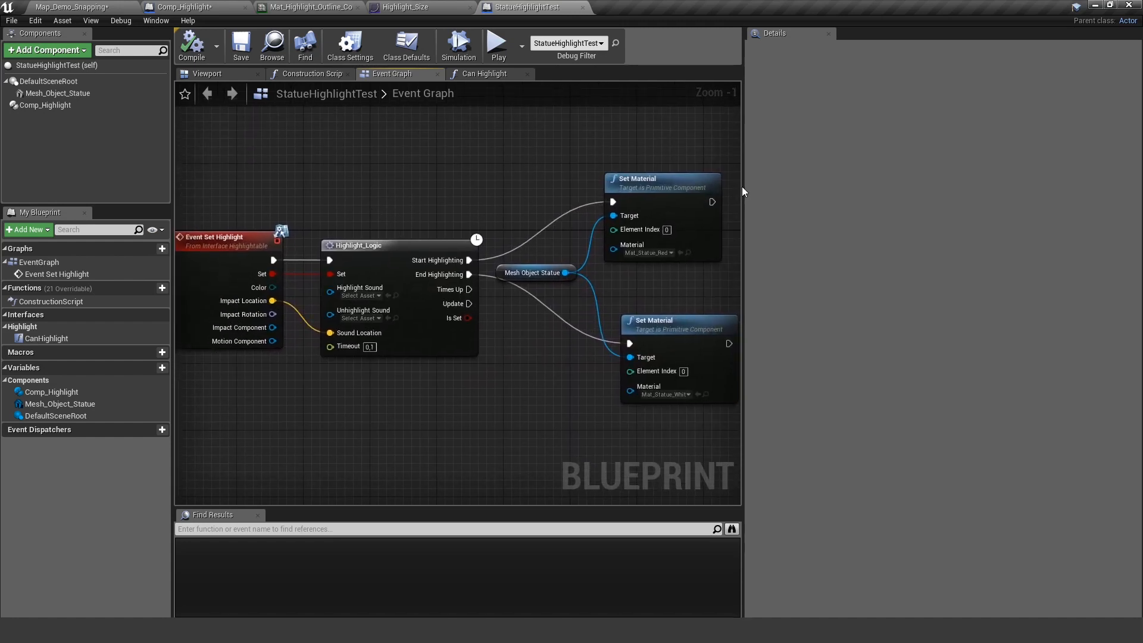
pyautogui.moveTo(743, 186); pyautogui.dragTo(889, 193)
pyautogui.moveTo(736, 203); pyautogui.dragTo(845, 227, button='right')
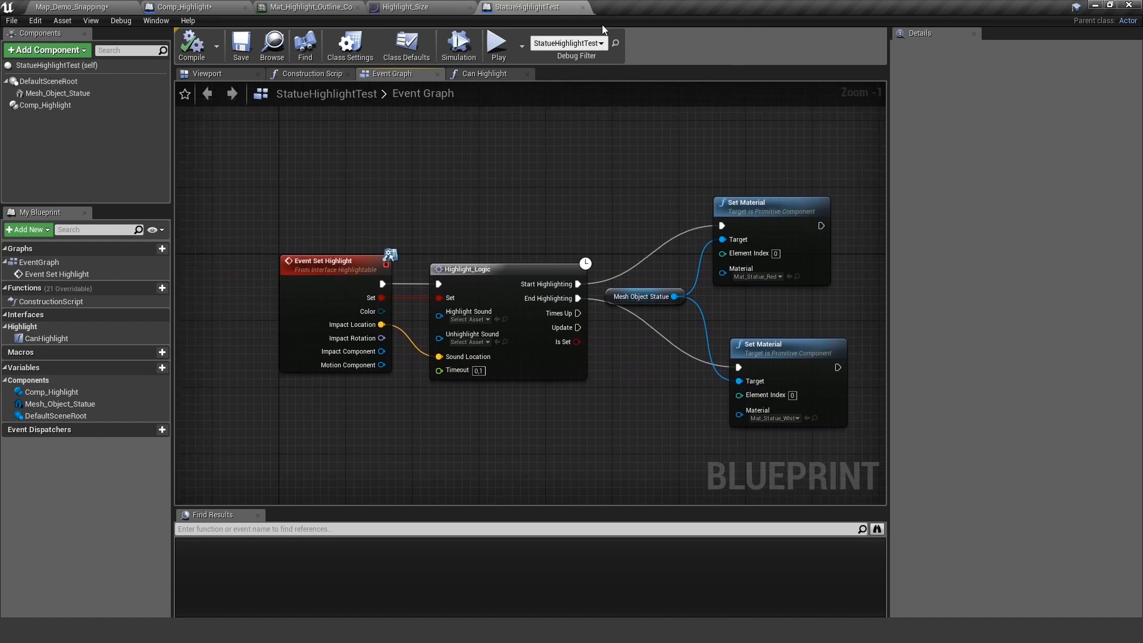
pyautogui.click(184, 7)
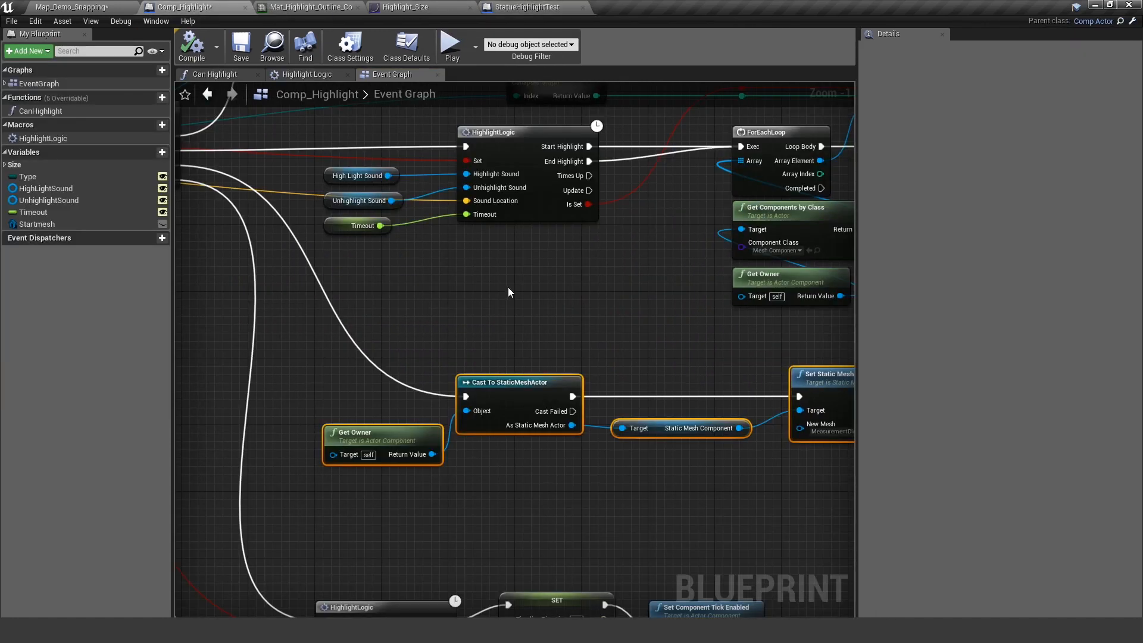
# Pan Comp_Highlight's graph to the SetHighlight and Switch on Enum_HighlightType nodes.
pyautogui.moveTo(508, 287); pyautogui.dragTo(548, 308, button='right')
pyautogui.moveTo(375, 224); pyautogui.dragTo(562, 269, button='right')
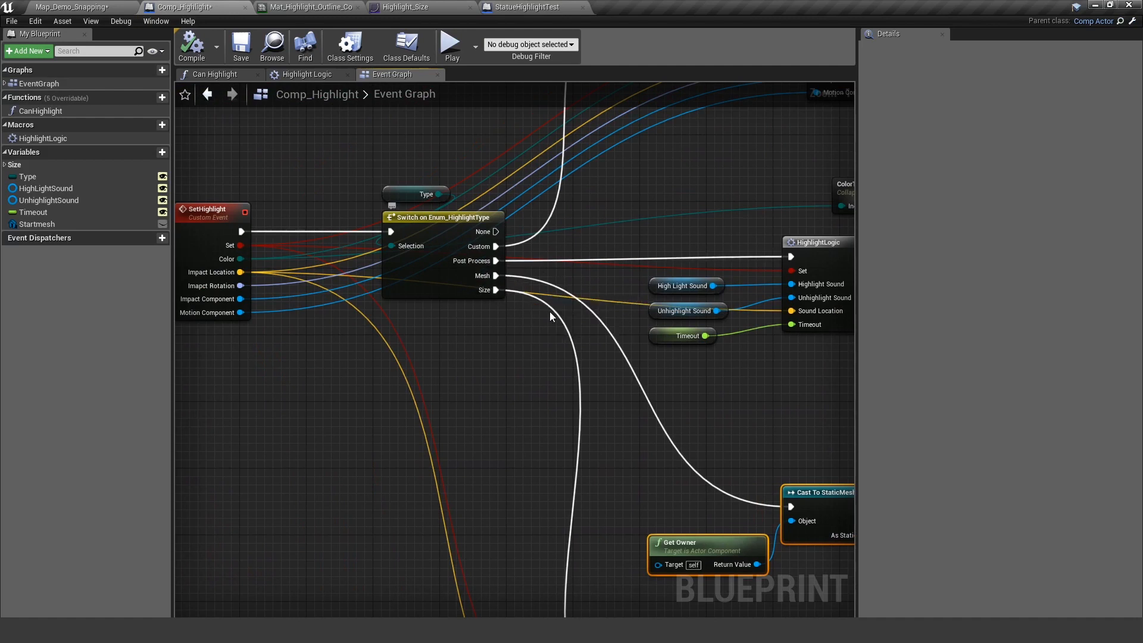
pyautogui.moveTo(552, 315); pyautogui.dragTo(405, 248, button='right')
pyautogui.scroll(1, 536, 358)
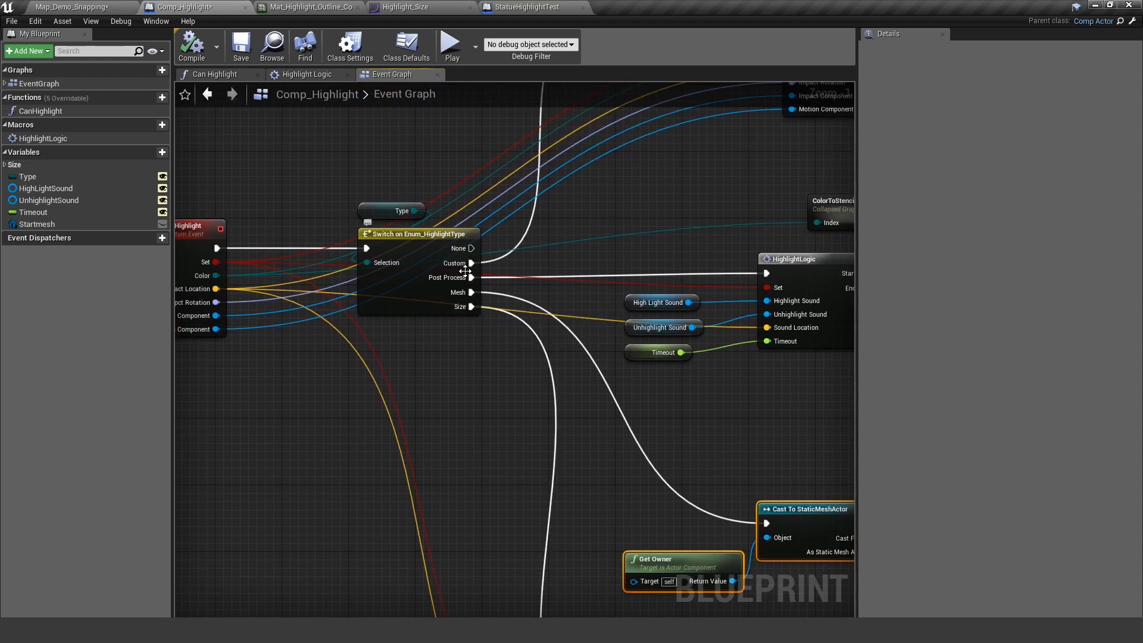
pyautogui.scroll(-1, 486, 404)
pyautogui.scroll(2, 487, 408)
pyautogui.scroll(1, 543, 412)
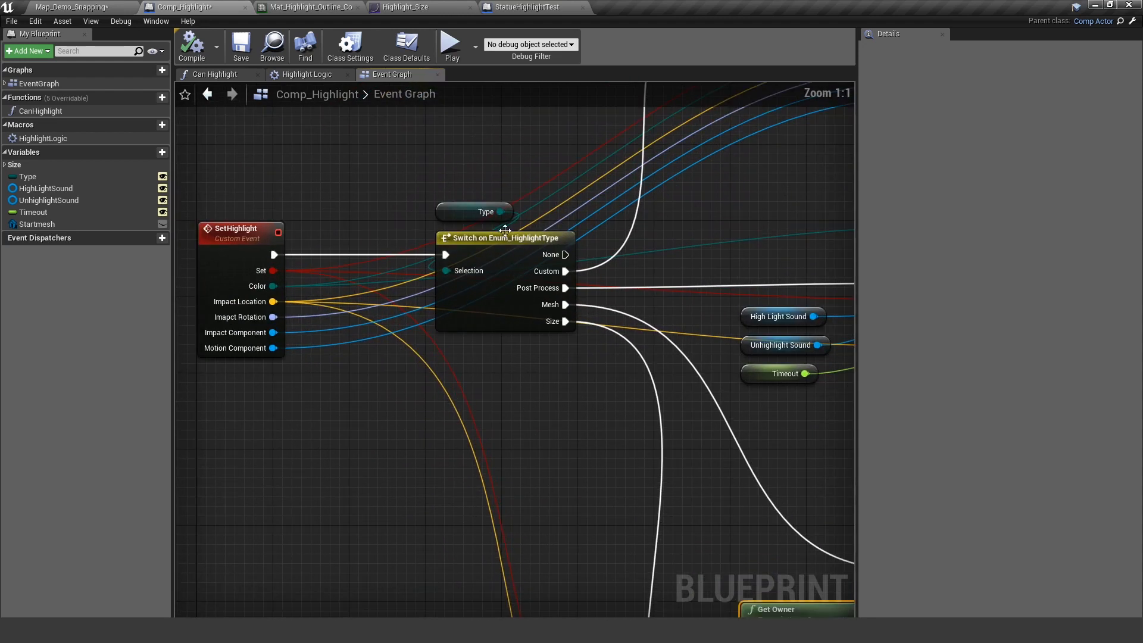
pyautogui.moveTo(487, 408)
pyautogui.mouseDown(button='right')
pyautogui.moveTo(513, 422)
pyautogui.moveTo(498, 434)
pyautogui.mouseUp(button='right')
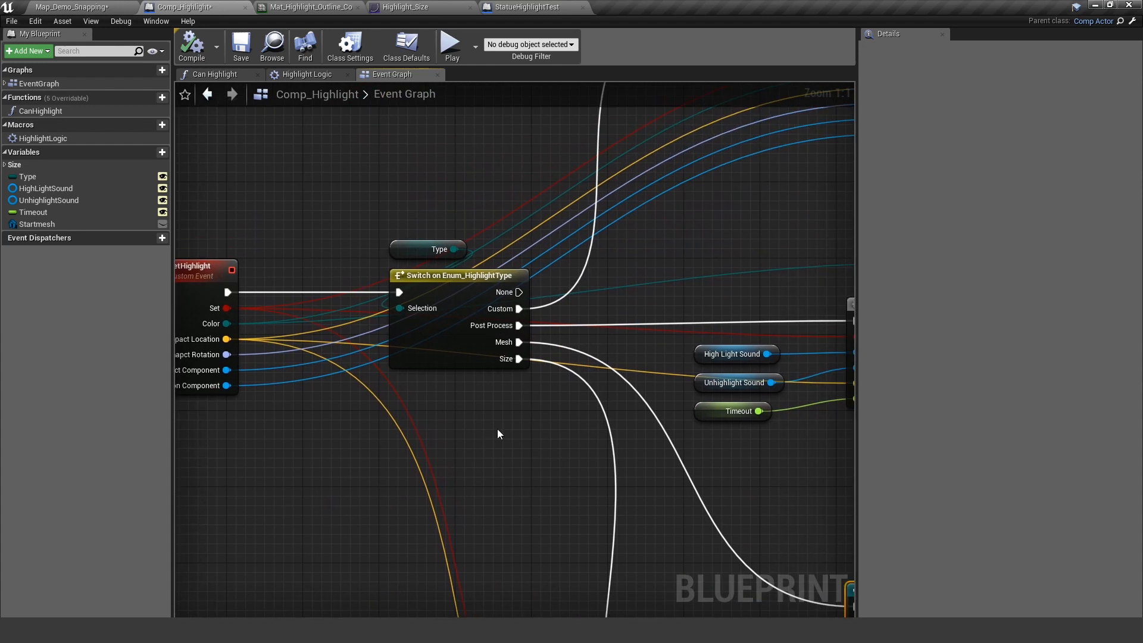
pyautogui.hotkey('alt', 'Tab')
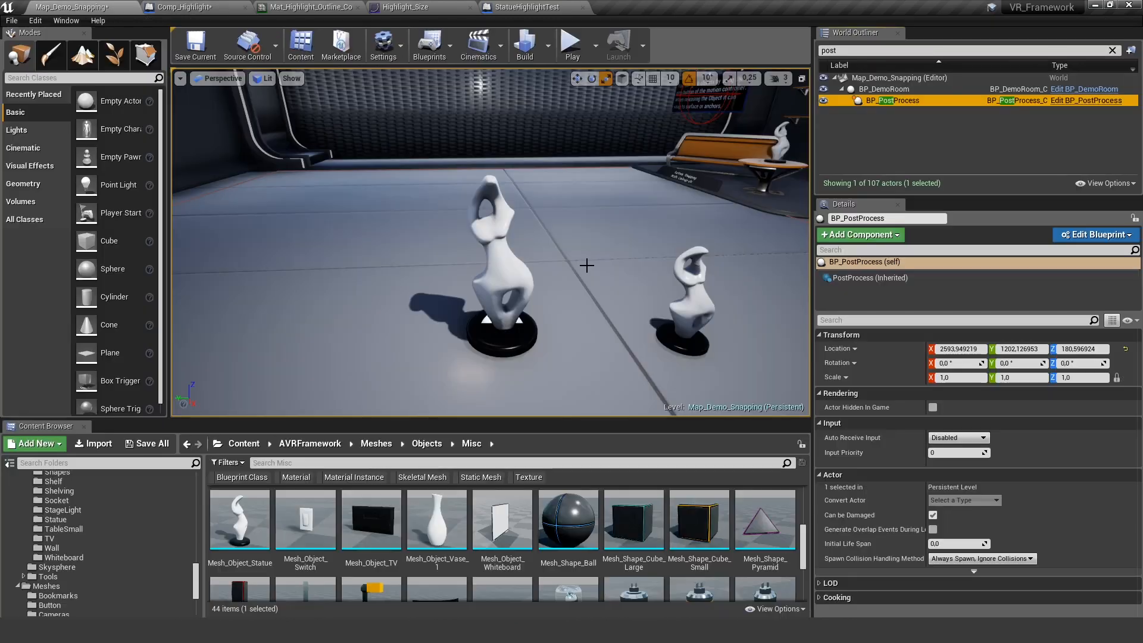
pyautogui.click(503, 268)
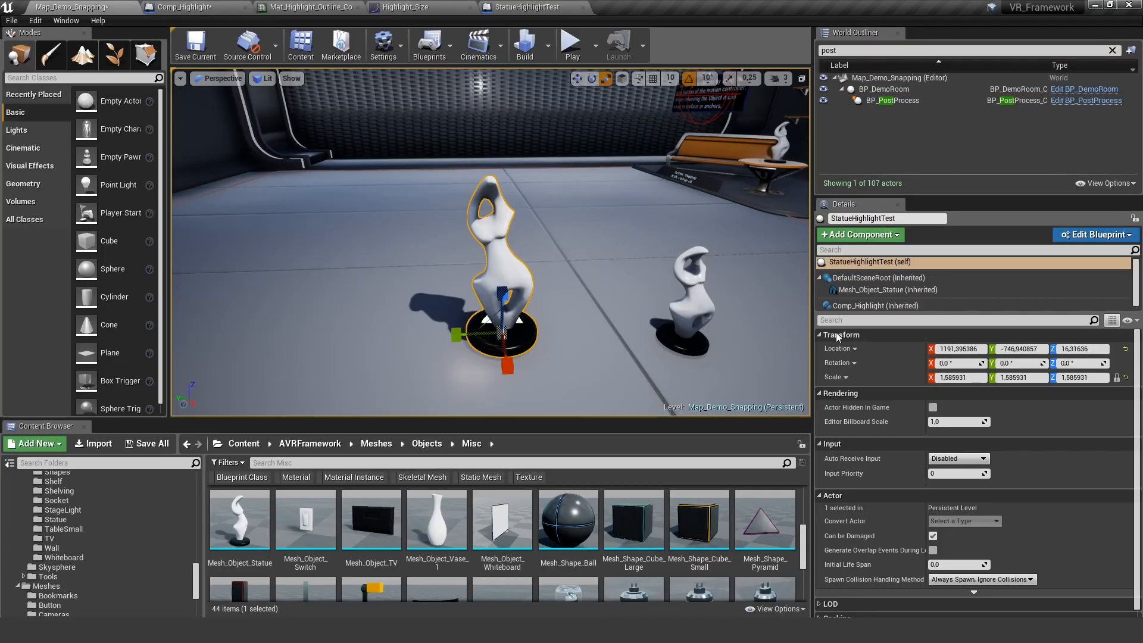
pyautogui.click(875, 306)
pyautogui.click(959, 349)
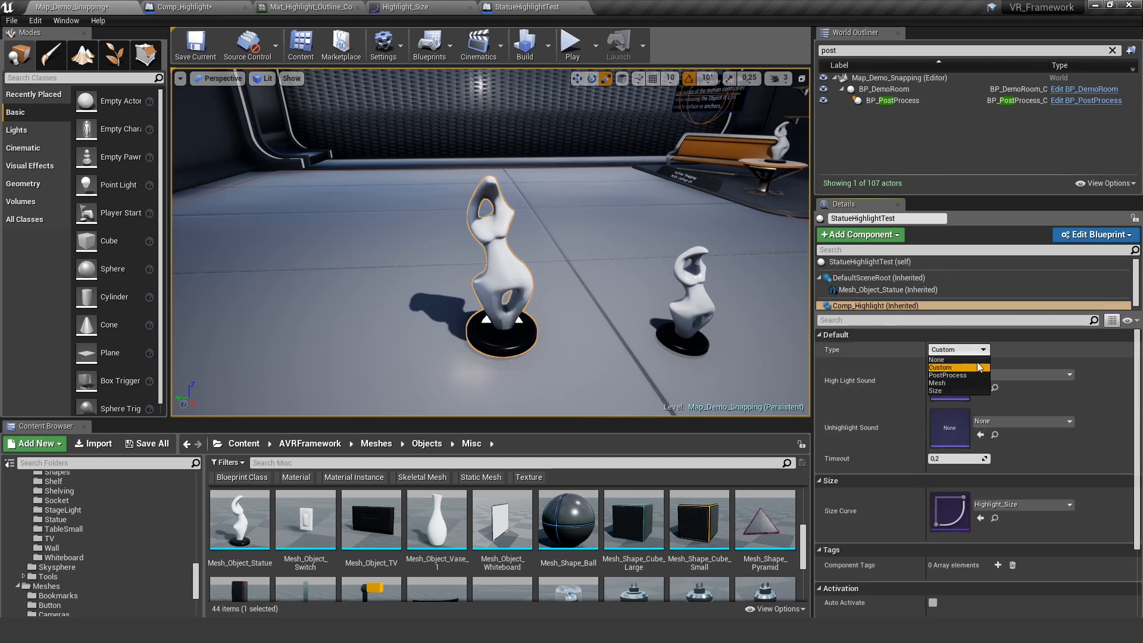
pyautogui.click(913, 100)
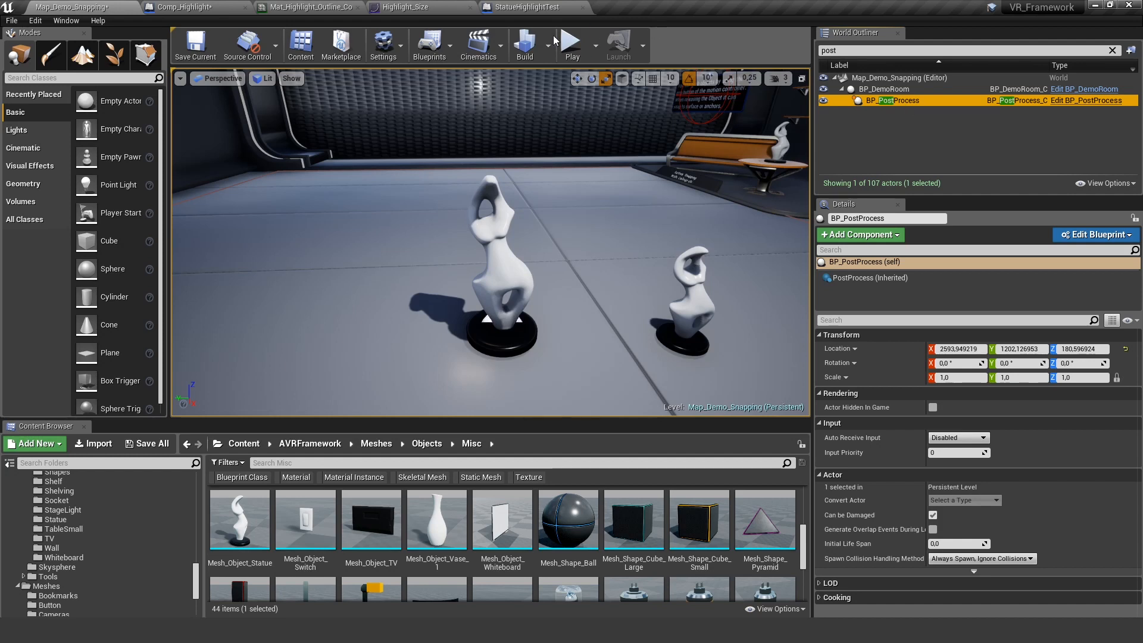
pyautogui.click(405, 48)
# Search Project Settings for 'hdr' and 'multi' to confirm Mobile HDR, moving the window up.
pyautogui.click(433, 95)
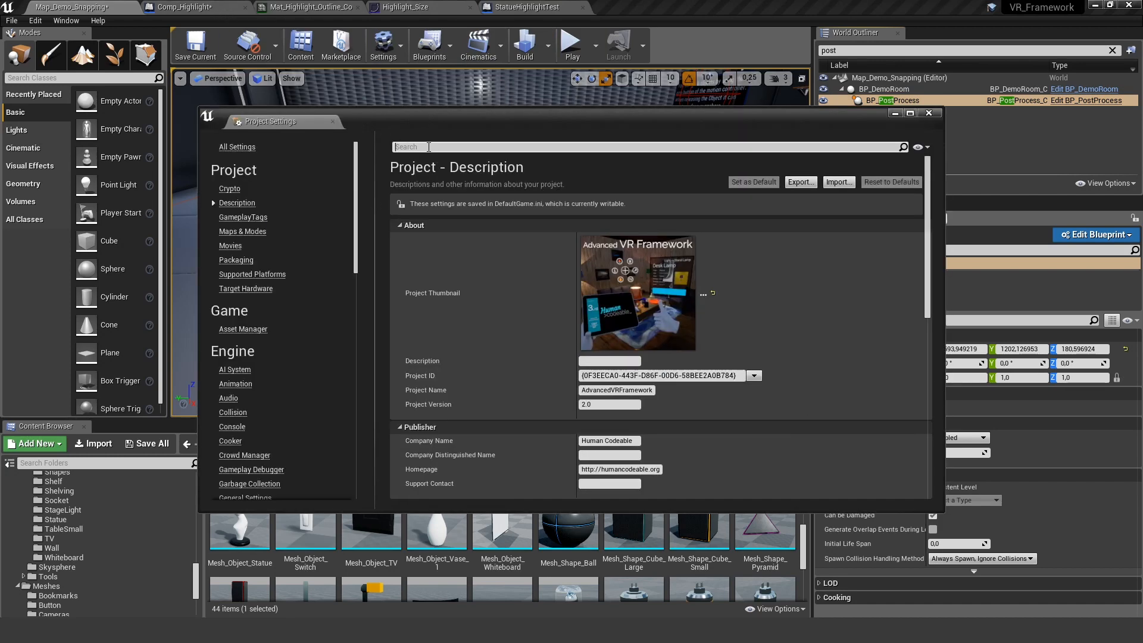
pyautogui.write('hdr')
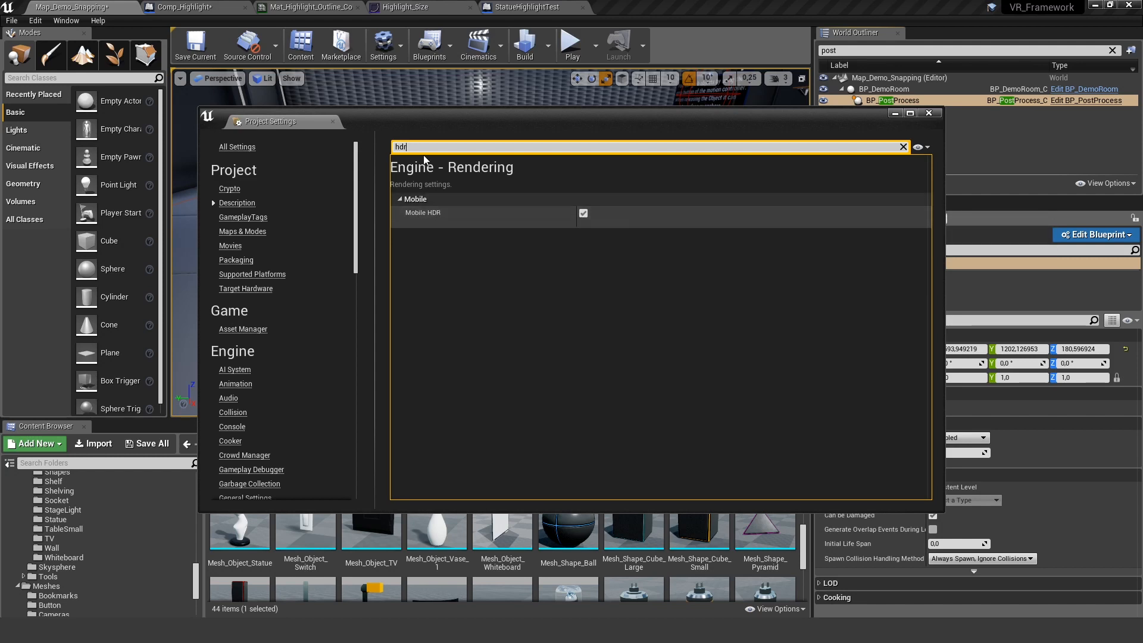
pyautogui.doubleClick(402, 146)
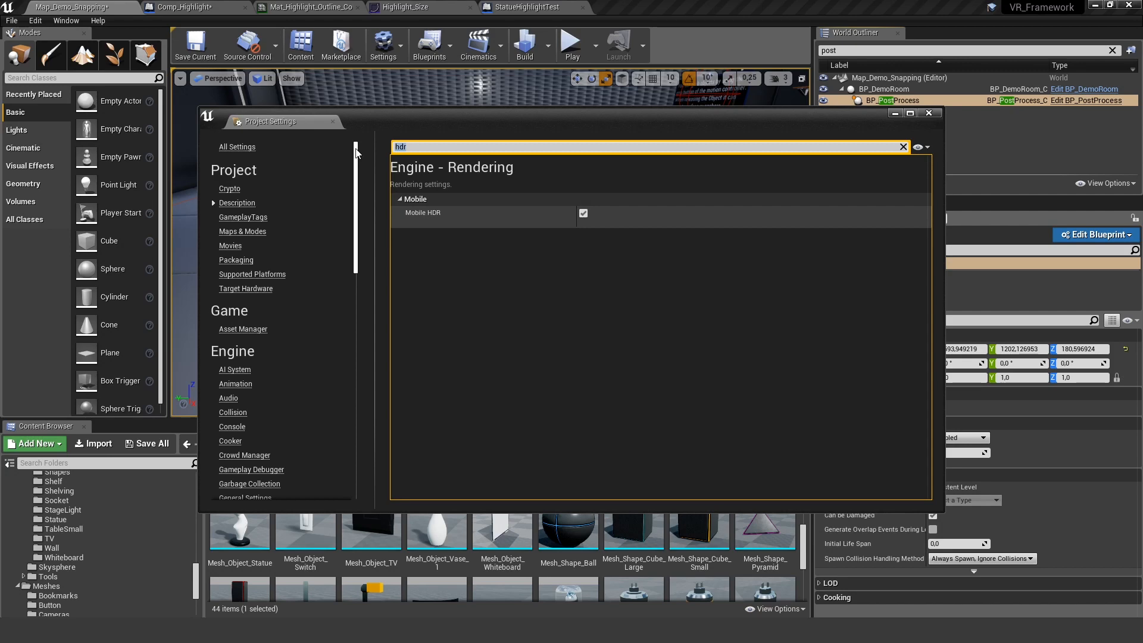
pyautogui.write('multi')
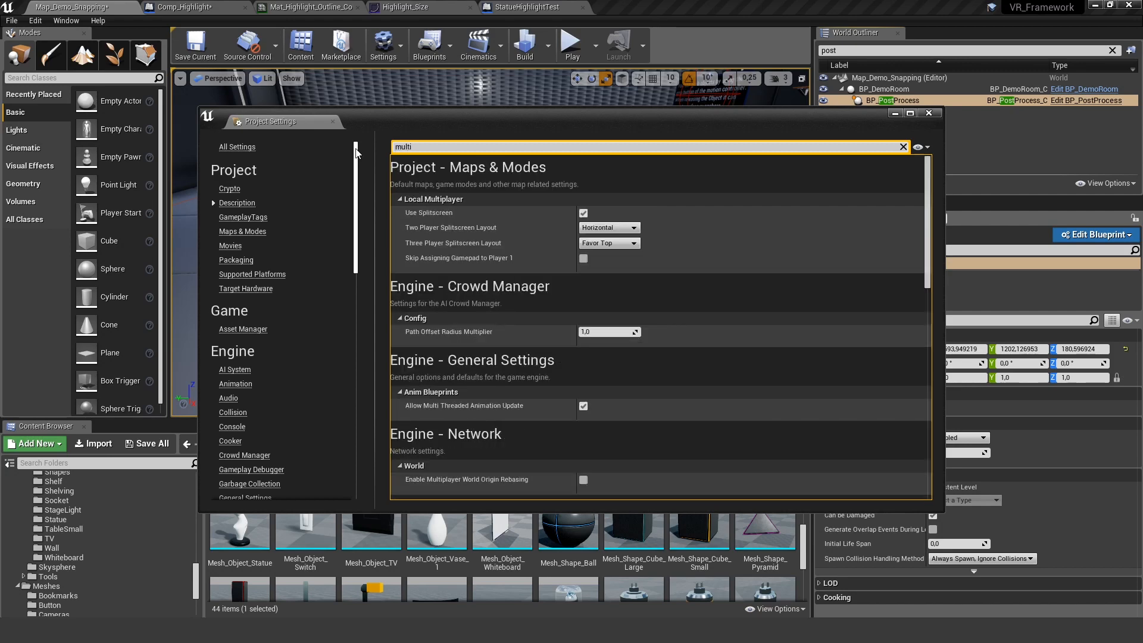
pyautogui.hotkey('ctrl', 'a')
pyautogui.moveTo(496, 118); pyautogui.dragTo(483, 98)
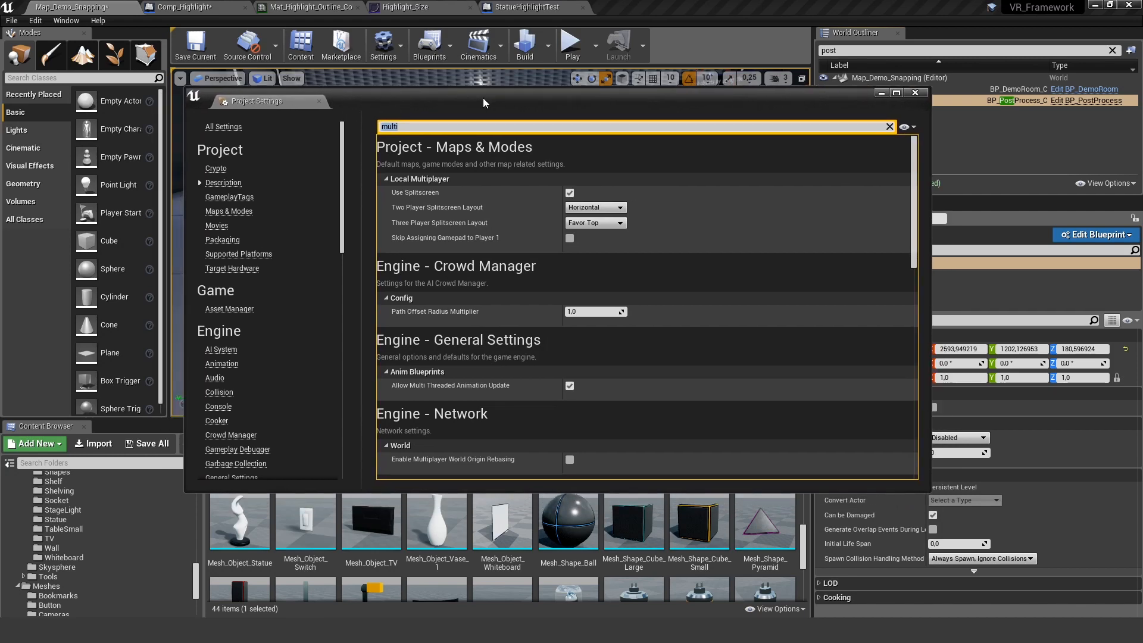
# Close Project Settings and select the larger statue in the level.
pyautogui.click(915, 93)
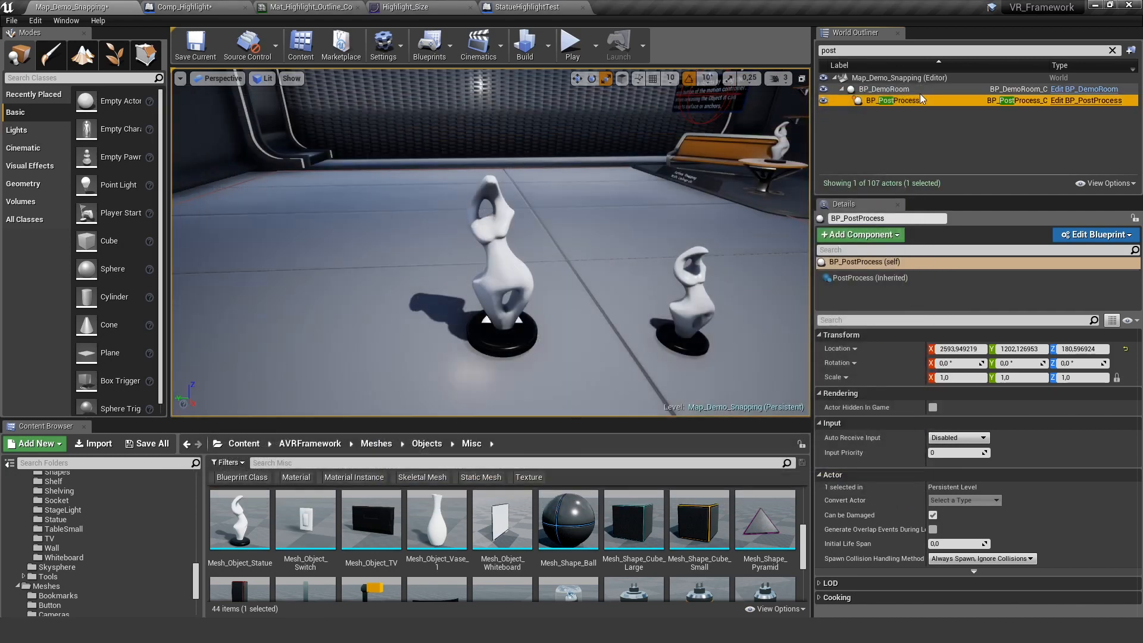
pyautogui.moveTo(585, 201); pyautogui.dragTo(590, 209, button='right')
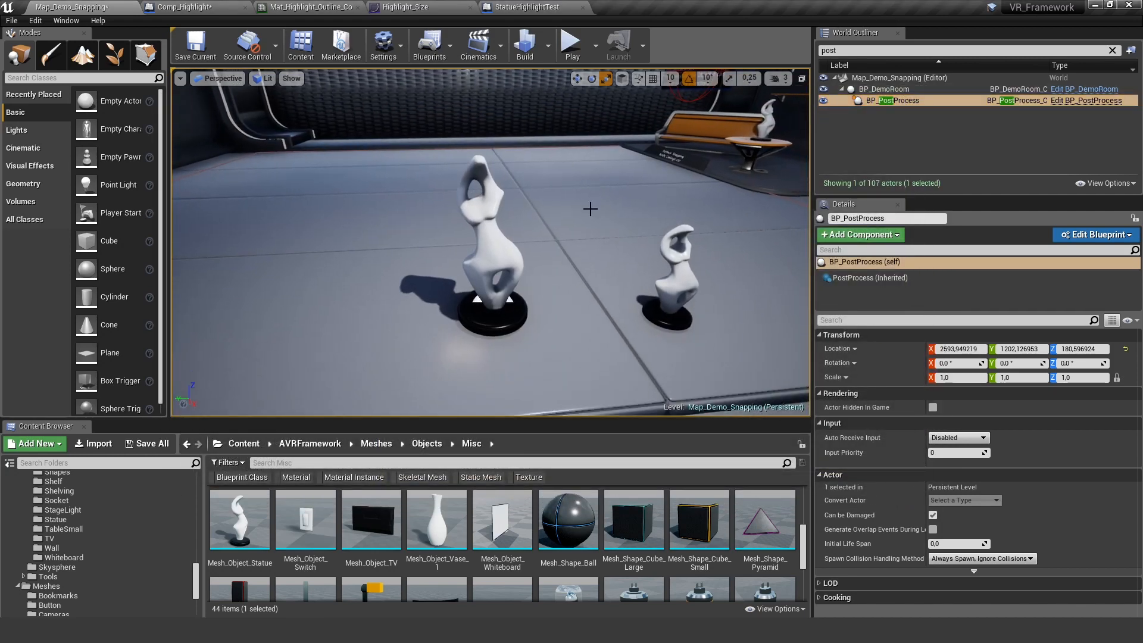
pyautogui.click(486, 255)
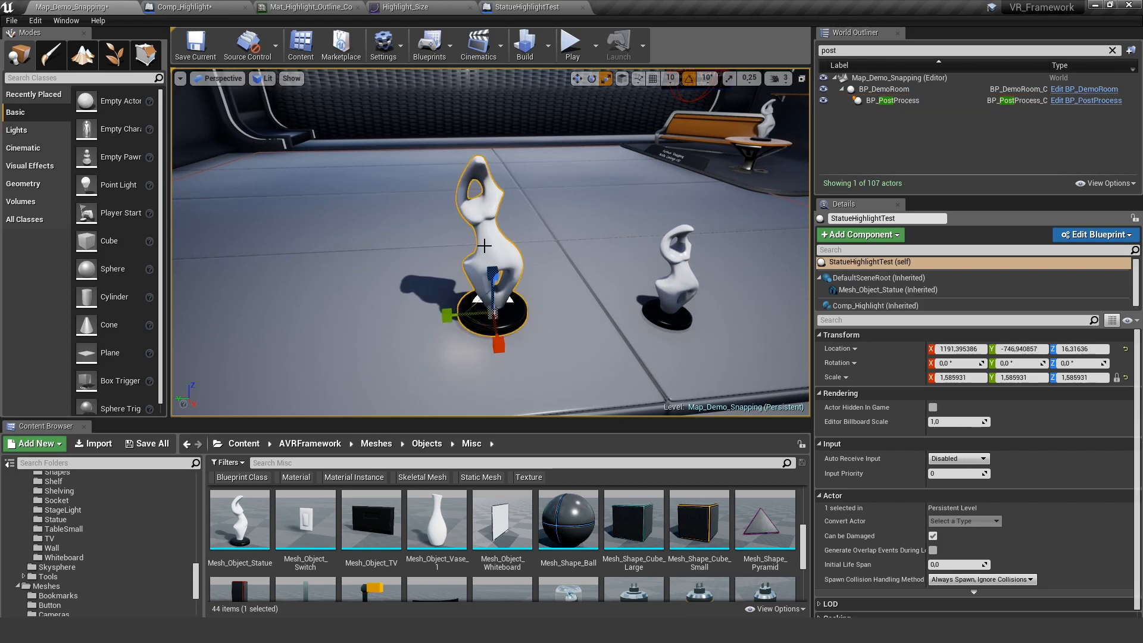
# Confirm the statue's Comp_Highlight Type stays Custom and start playing the level.
pyautogui.click(860, 234)
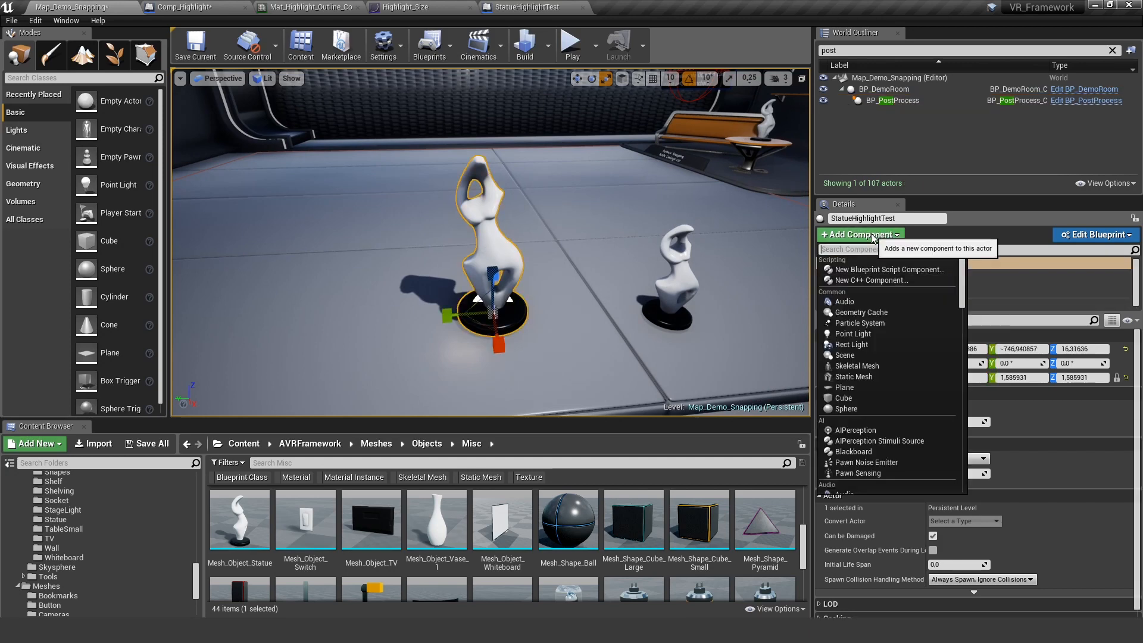
pyautogui.press('Escape')
pyautogui.click(884, 290)
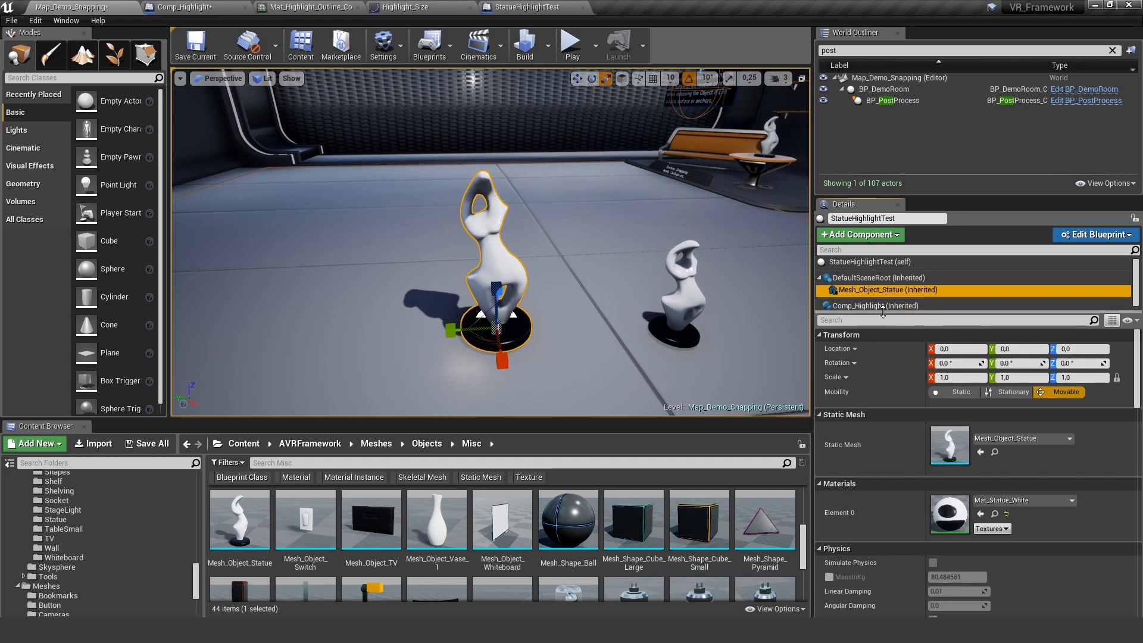
pyautogui.click(875, 306)
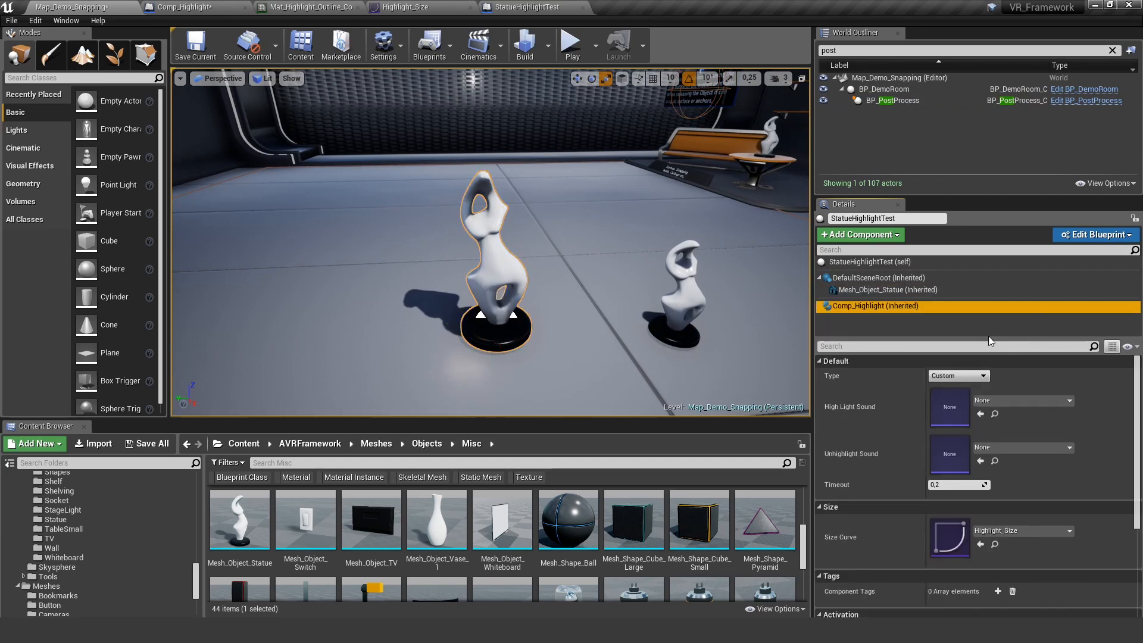
pyautogui.click(958, 376)
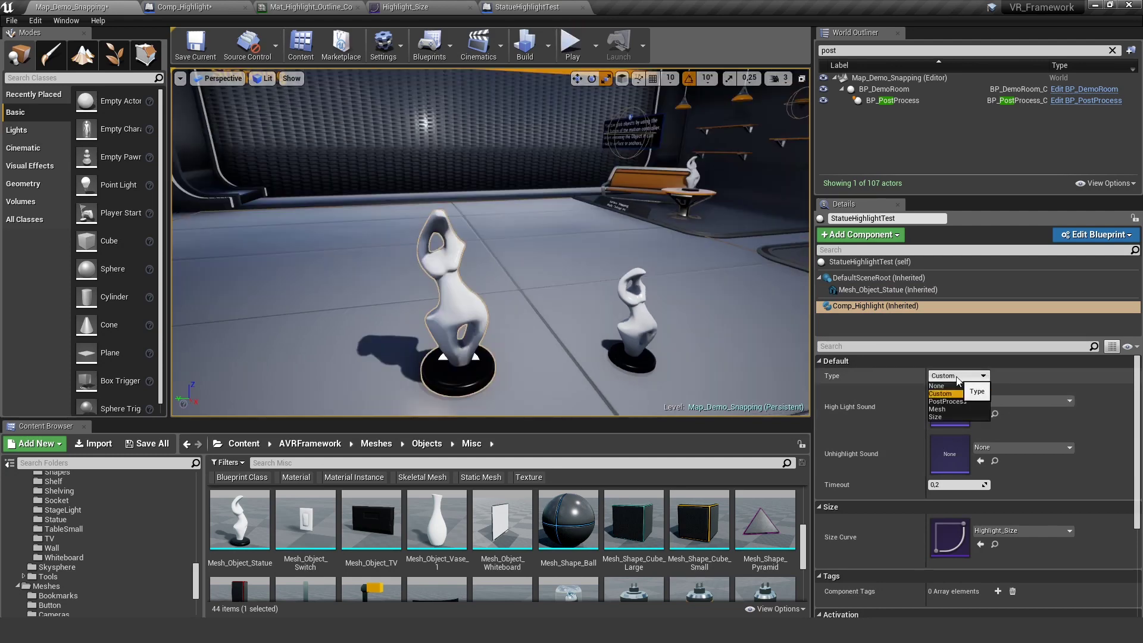
pyautogui.click(945, 393)
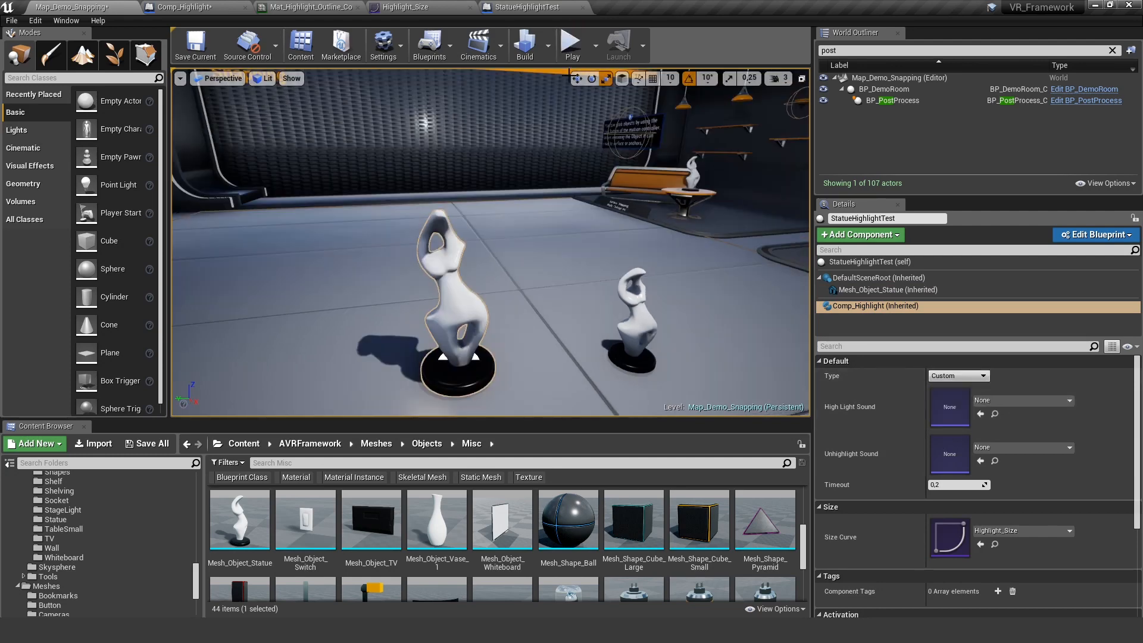
pyautogui.click(570, 46)
pyautogui.press('w')
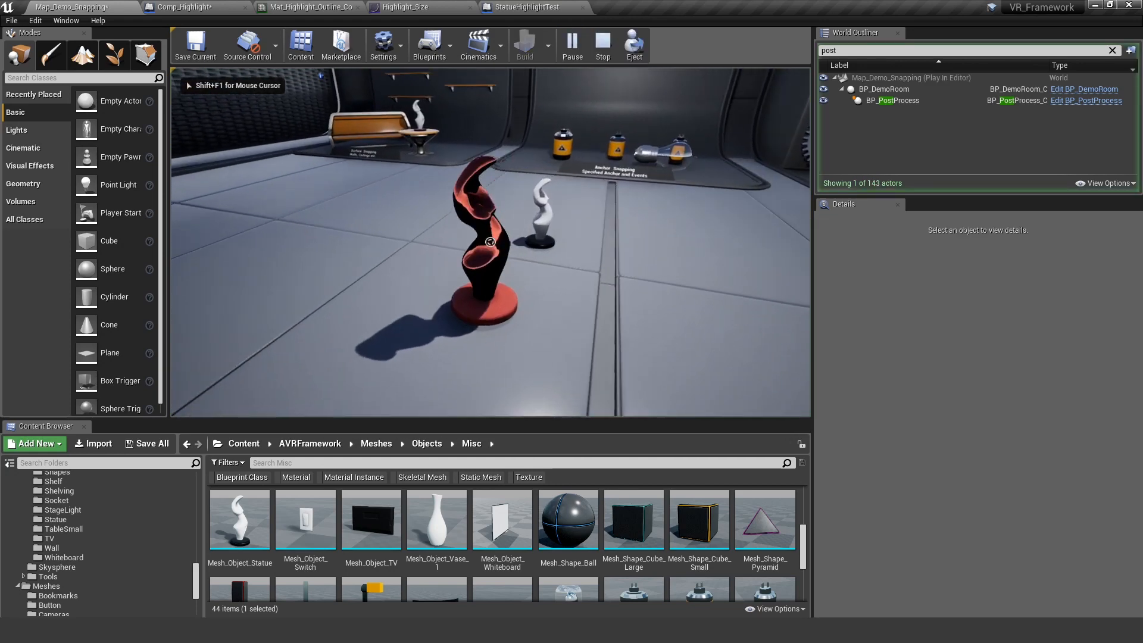
pyautogui.press('a')
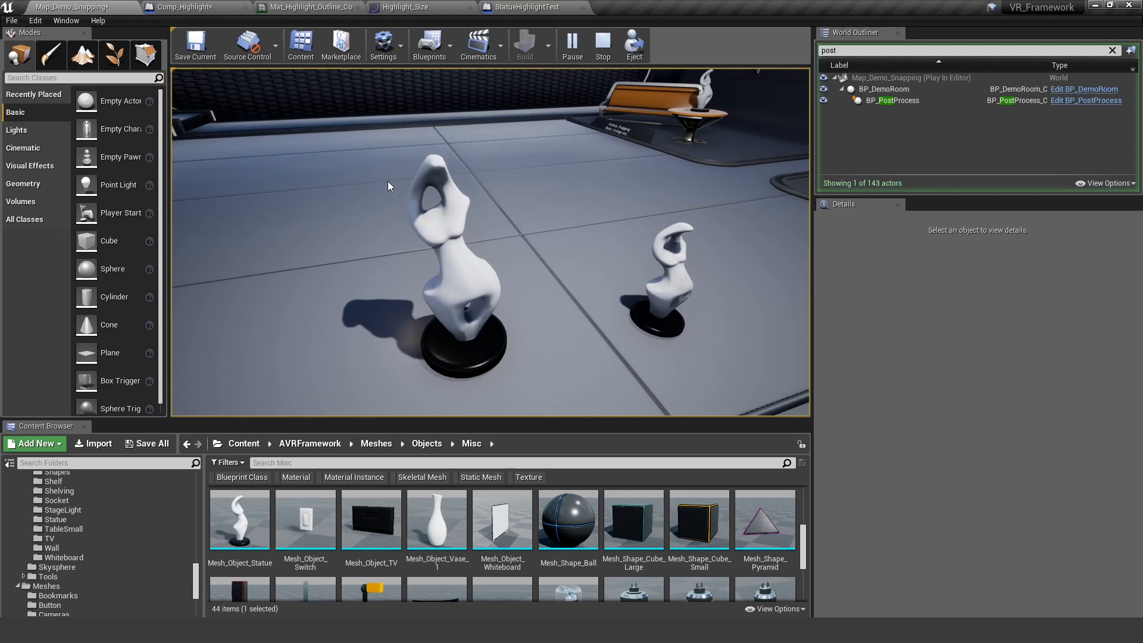
pyautogui.click(554, 174)
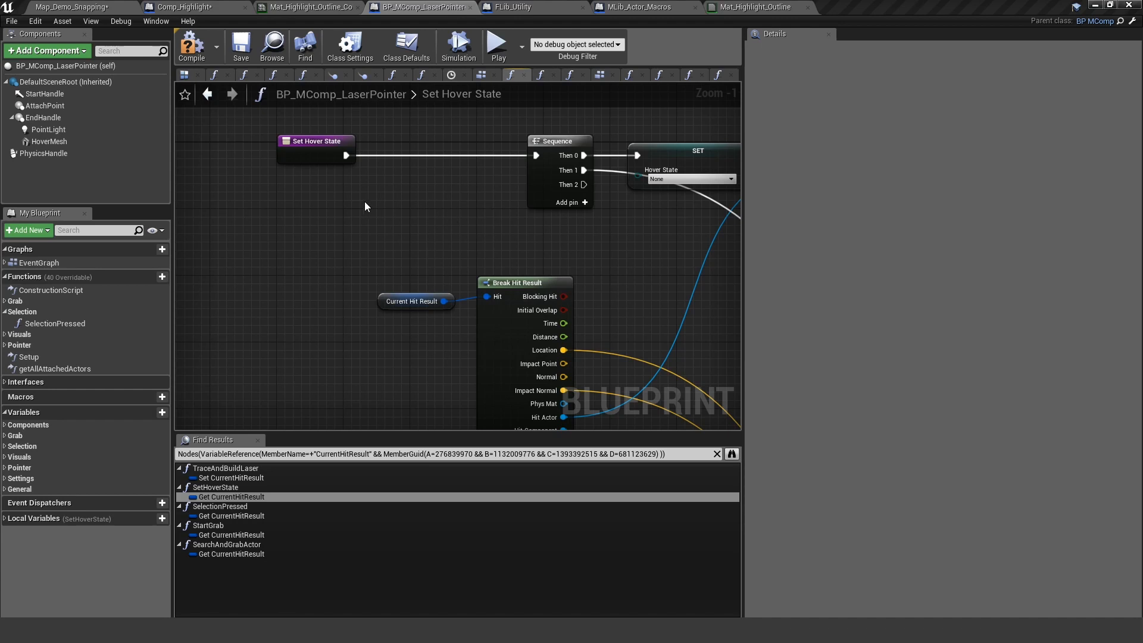
pyautogui.scroll(-3, 364, 207)
pyautogui.scroll(-2, 365, 206)
pyautogui.scroll(3, 376, 203)
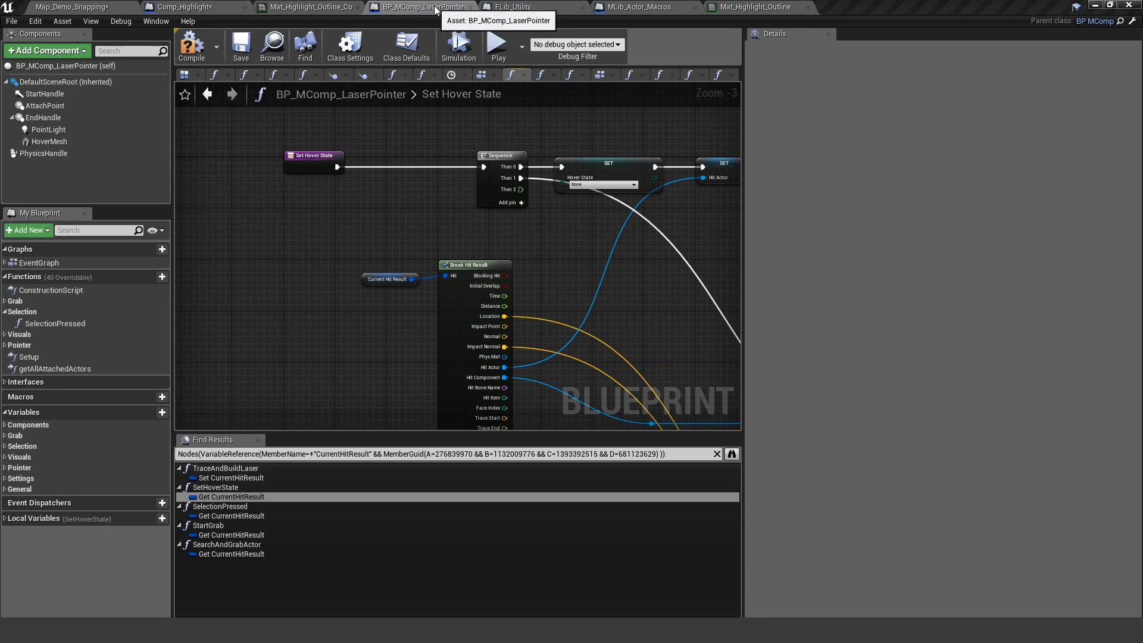
pyautogui.scroll(3, 401, 192)
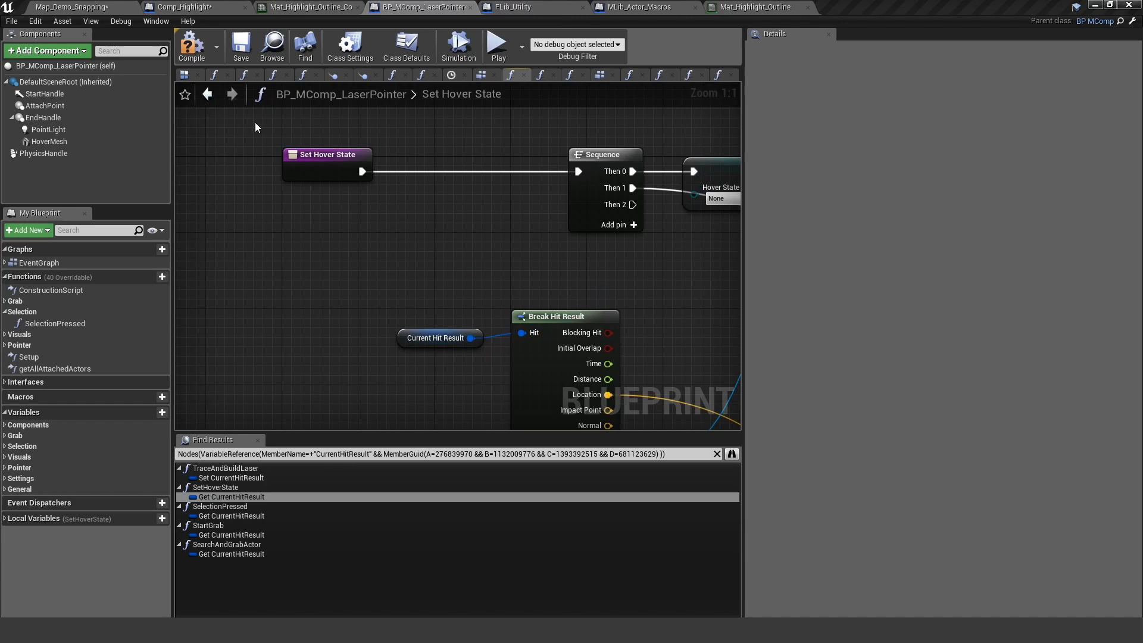
# From the Set Hover State entry, pan to the IsValid, Get Component by Class and Can Highlight nodes.
pyautogui.click(335, 163)
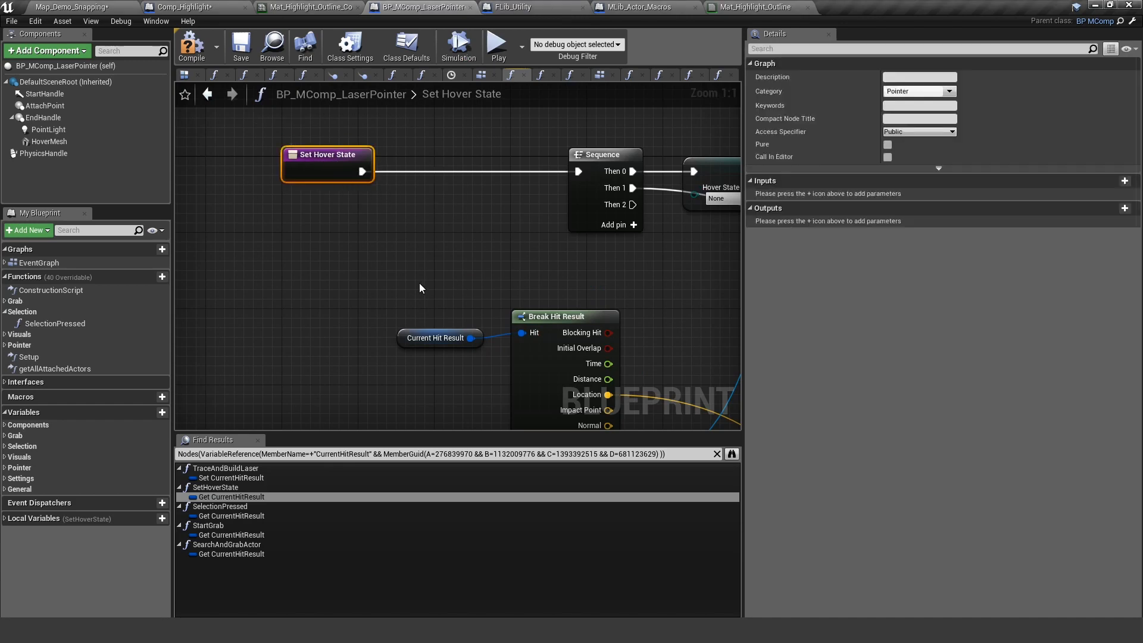
pyautogui.scroll(-2, 420, 288)
pyautogui.moveTo(420, 288)
pyautogui.mouseDown(button='right')
pyautogui.moveTo(239, 169)
pyautogui.moveTo(554, 233)
pyautogui.mouseUp(button='right')
pyautogui.moveTo(625, 242); pyautogui.dragTo(359, 181, button='right')
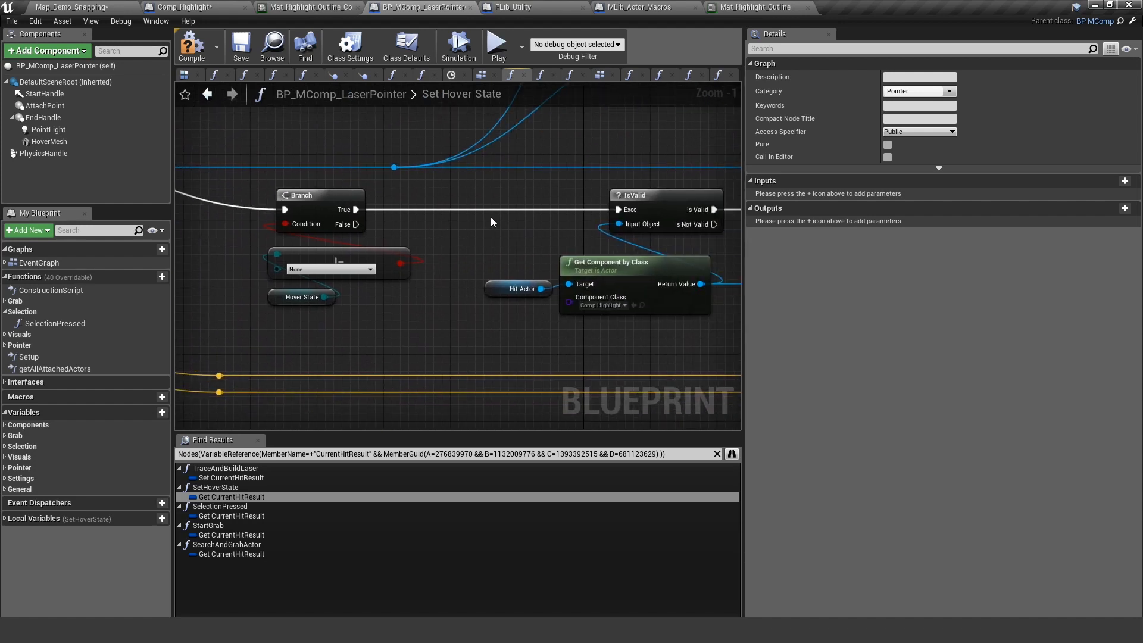
pyautogui.moveTo(492, 221); pyautogui.dragTo(353, 188, button='right')
pyautogui.moveTo(514, 338); pyautogui.dragTo(420, 295, button='right')
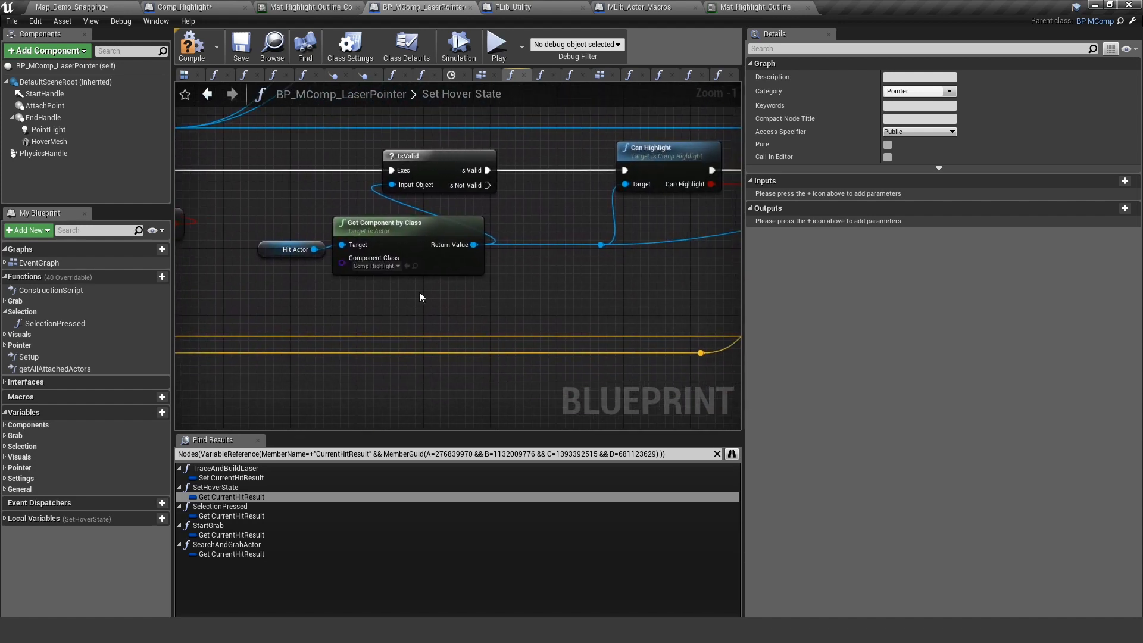
pyautogui.moveTo(455, 280); pyautogui.dragTo(388, 268)
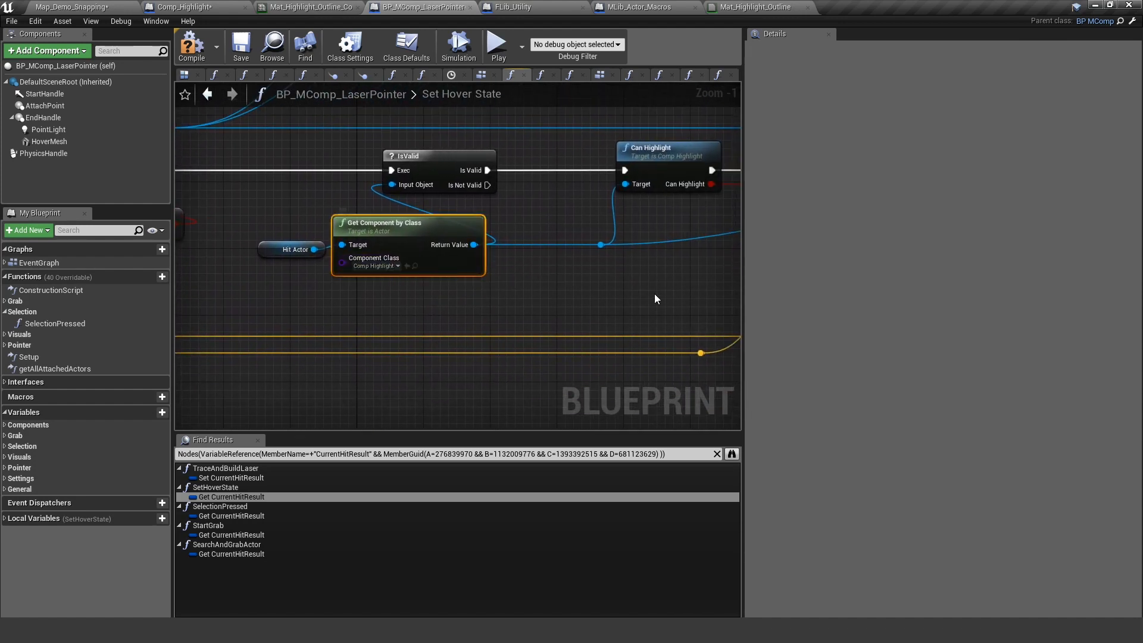
# Inspect the Branch, Get Color from Hover State and Set Highlight nodes and the other hover checks.
pyautogui.moveTo(709, 295)
pyautogui.mouseDown(button='right')
pyautogui.moveTo(438, 302)
pyautogui.moveTo(402, 325)
pyautogui.mouseUp(button='right')
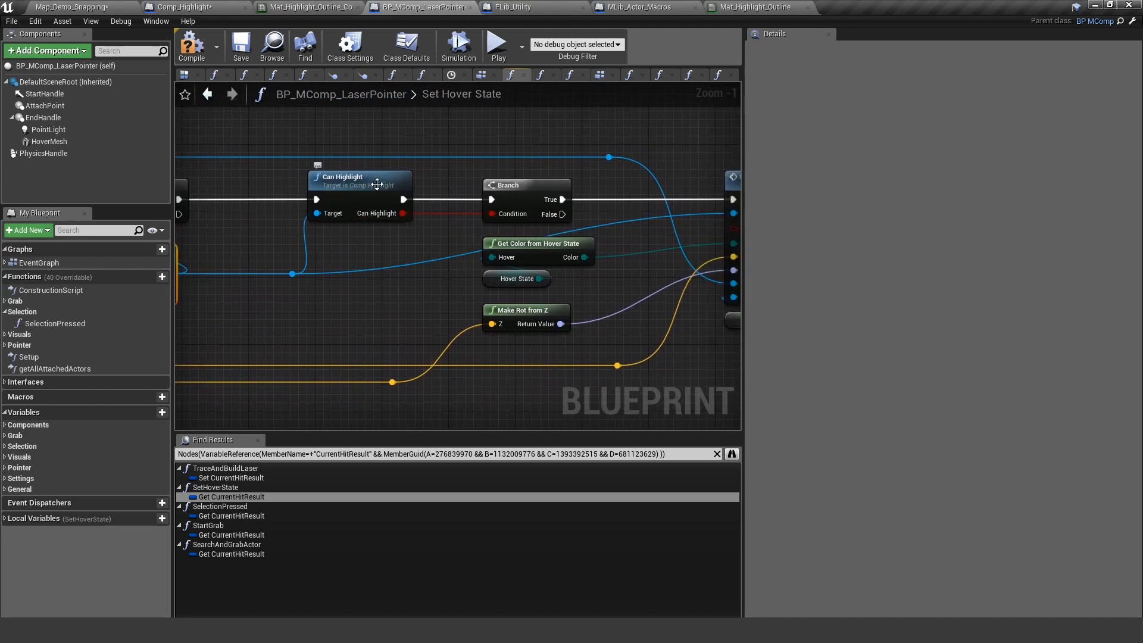
pyautogui.moveTo(640, 175); pyautogui.dragTo(500, 162, button='right')
pyautogui.moveTo(470, 262); pyautogui.dragTo(507, 262, button='right')
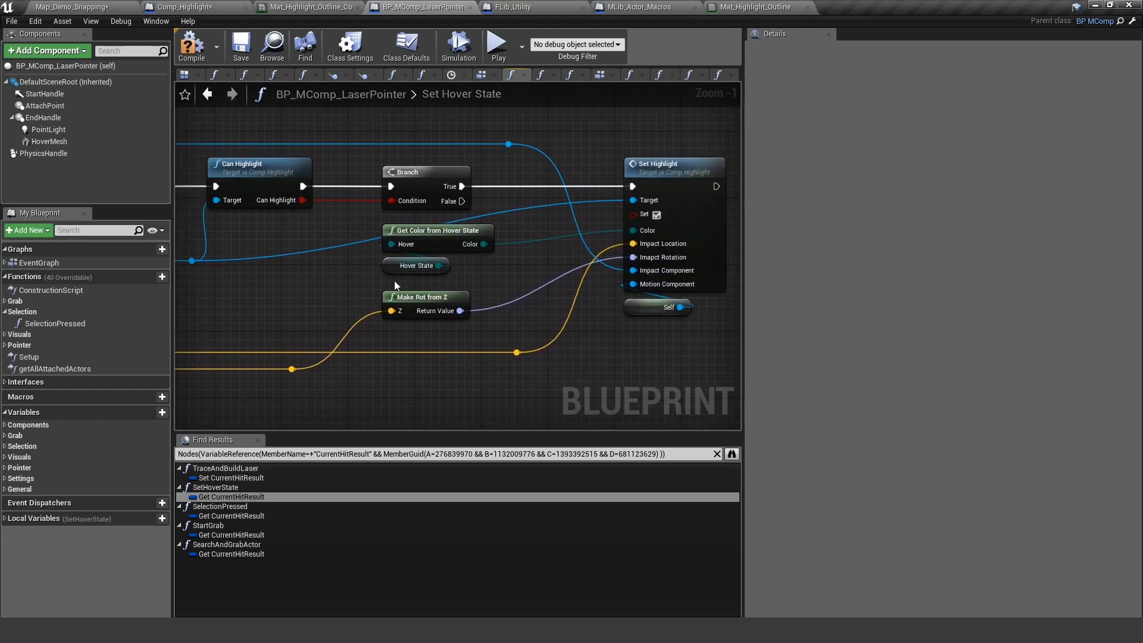
pyautogui.click(441, 240)
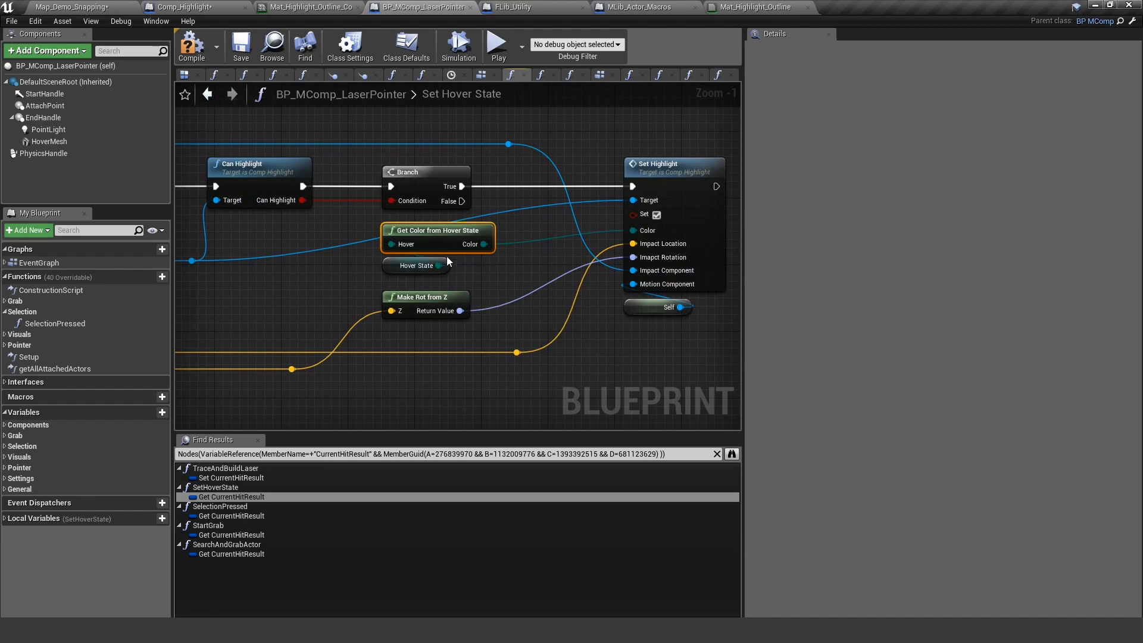
pyautogui.click(411, 265)
pyautogui.scroll(-2, 432, 278)
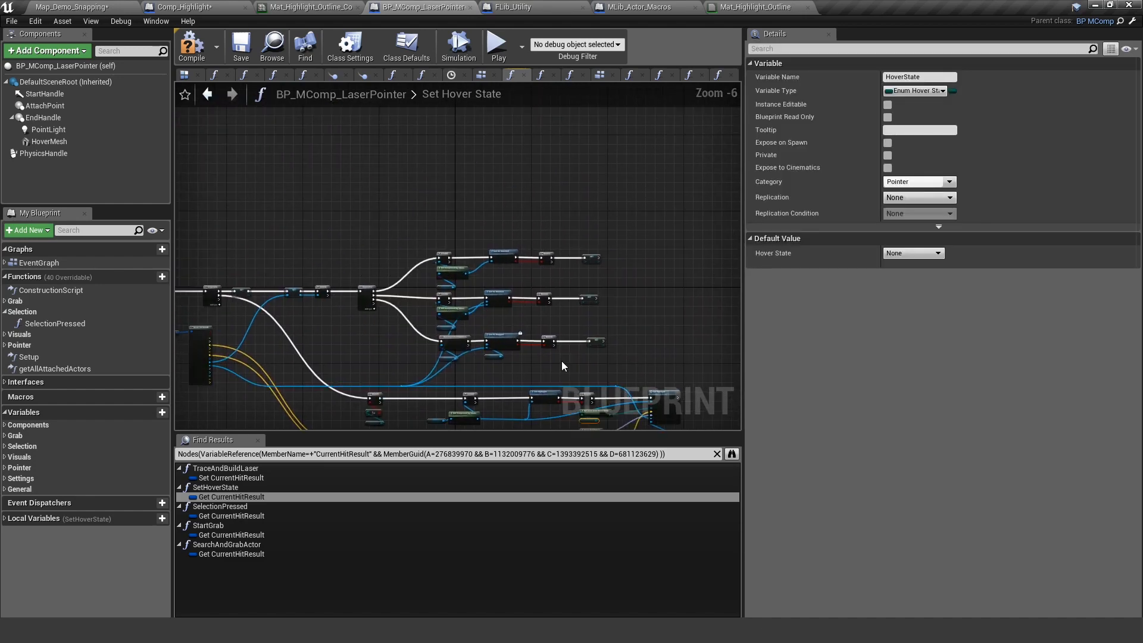
pyautogui.moveTo(433, 279)
pyautogui.mouseDown(button='right')
pyautogui.moveTo(487, 281)
pyautogui.moveTo(465, 223)
pyautogui.moveTo(463, 175)
pyautogui.mouseUp(button='right')
pyautogui.scroll(1, 469, 236)
pyautogui.scroll(-1, 457, 247)
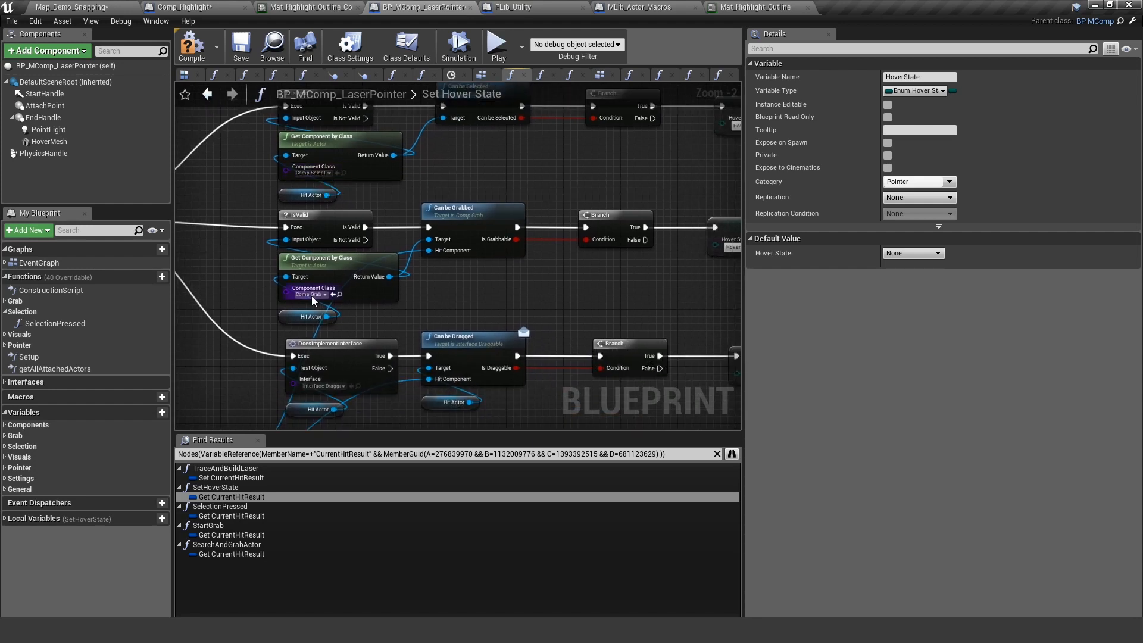
pyautogui.moveTo(393, 294); pyautogui.dragTo(358, 268, button='right')
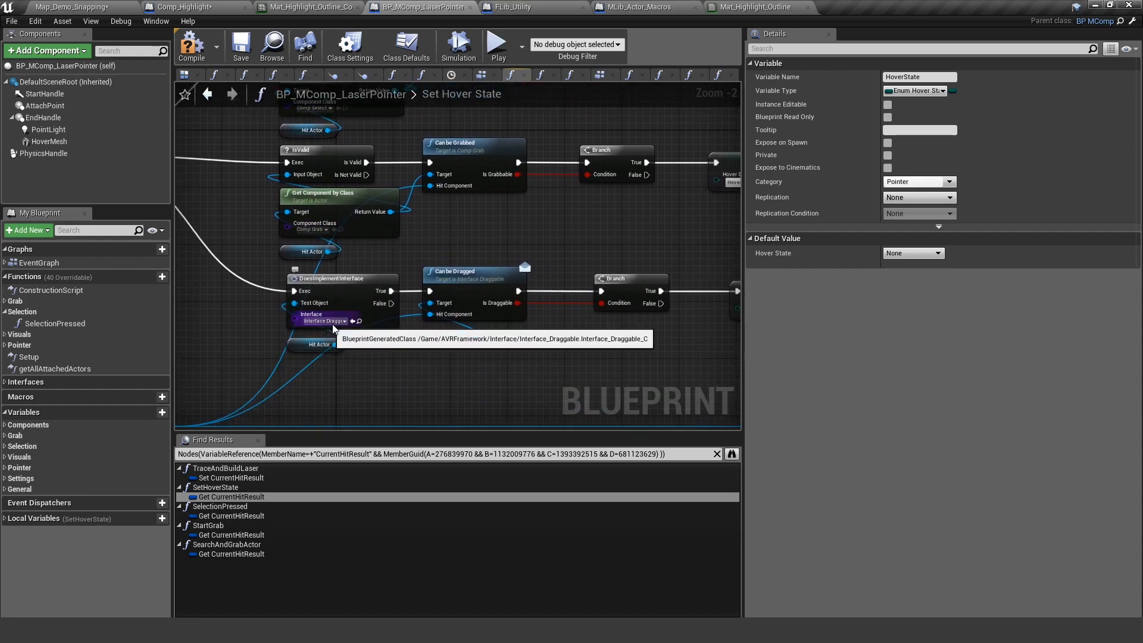
pyautogui.moveTo(536, 402)
pyautogui.mouseDown(button='right')
pyautogui.moveTo(454, 340)
pyautogui.moveTo(420, 340)
pyautogui.mouseUp(button='right')
pyautogui.scroll(1, 530, 340)
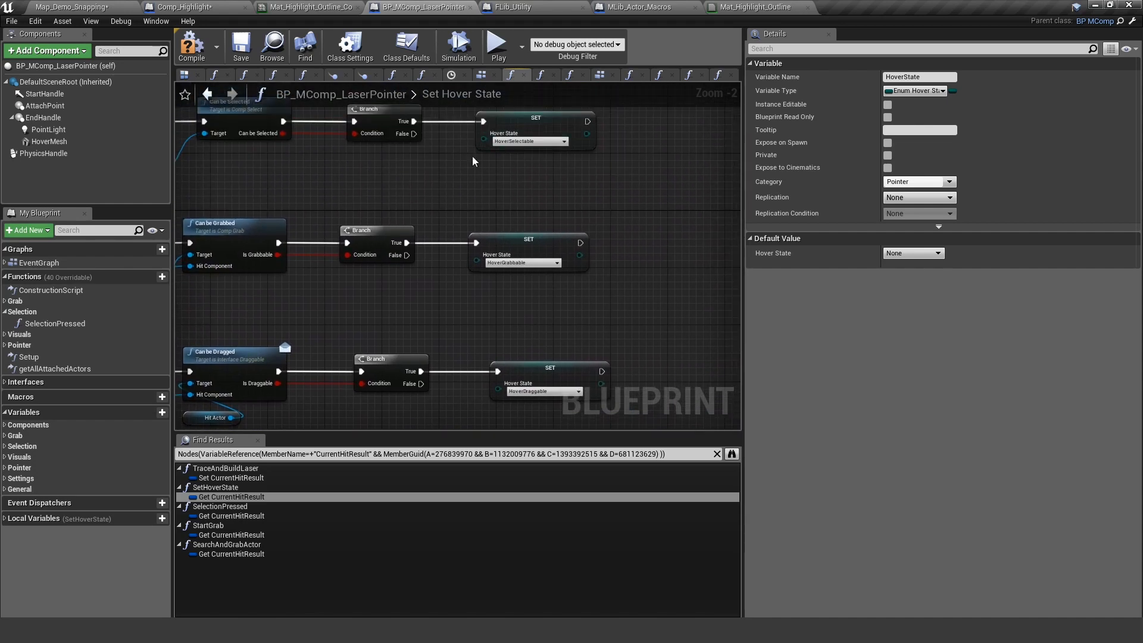
pyautogui.moveTo(482, 318); pyautogui.dragTo(527, 255, button='right')
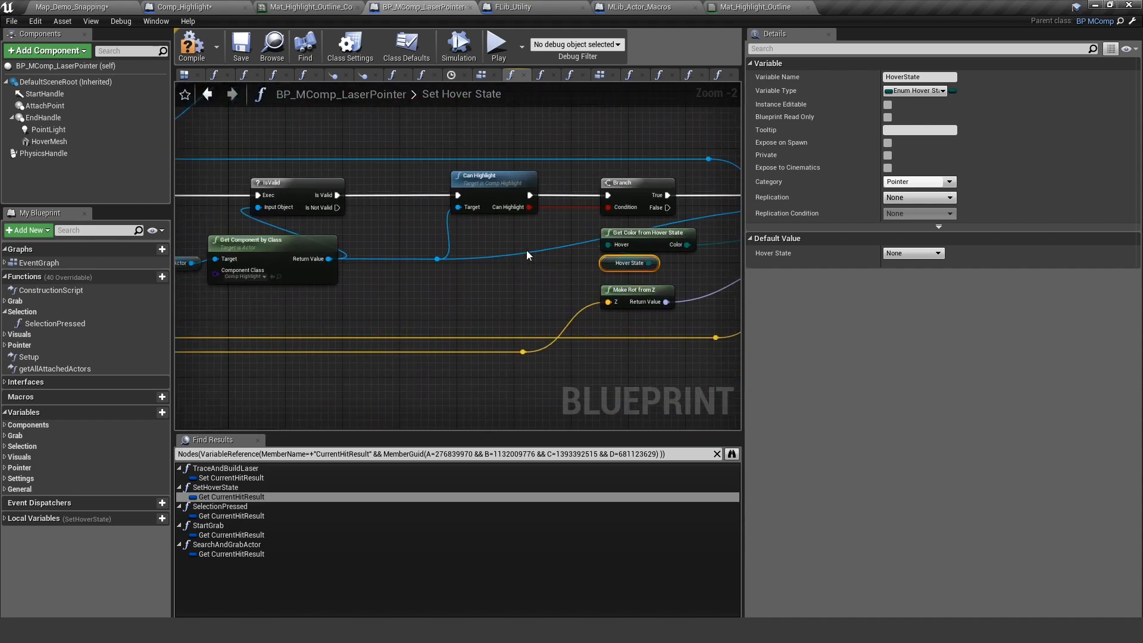
pyautogui.scroll(2, 500, 250)
# Bring up the Get Color from Hover State function and centre its Select node.
pyautogui.doubleClick(482, 218)
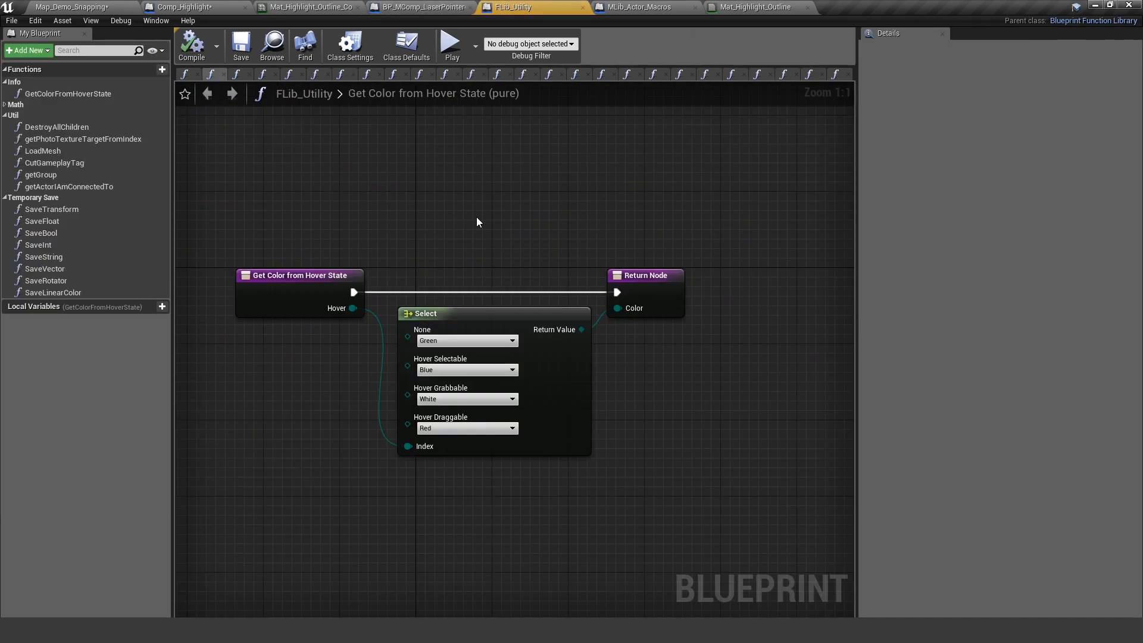
pyautogui.moveTo(476, 220); pyautogui.dragTo(531, 136, button='right')
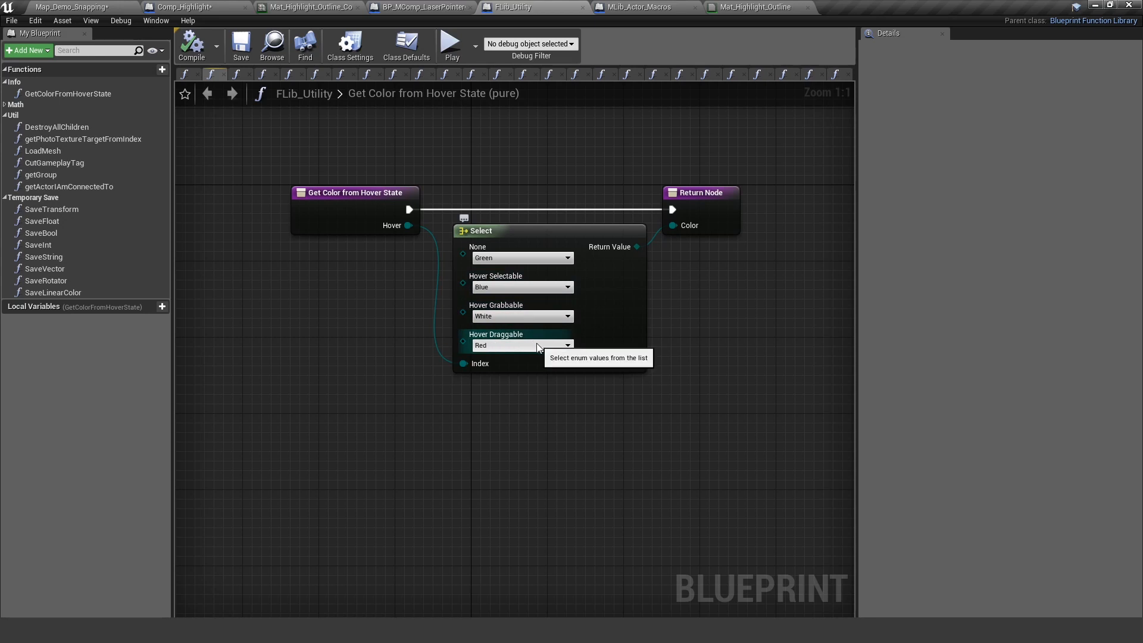
# Move the Color to Stencil macro's Inputs node beneath the Select node.
pyautogui.click(648, 8)
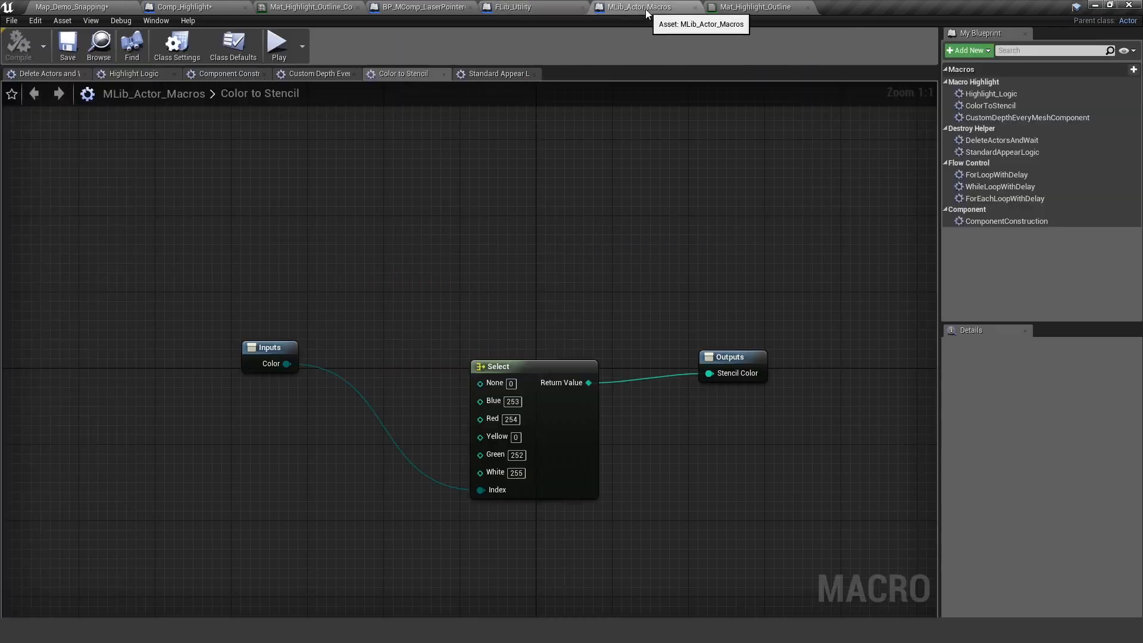
pyautogui.moveTo(306, 281); pyautogui.dragTo(372, 435)
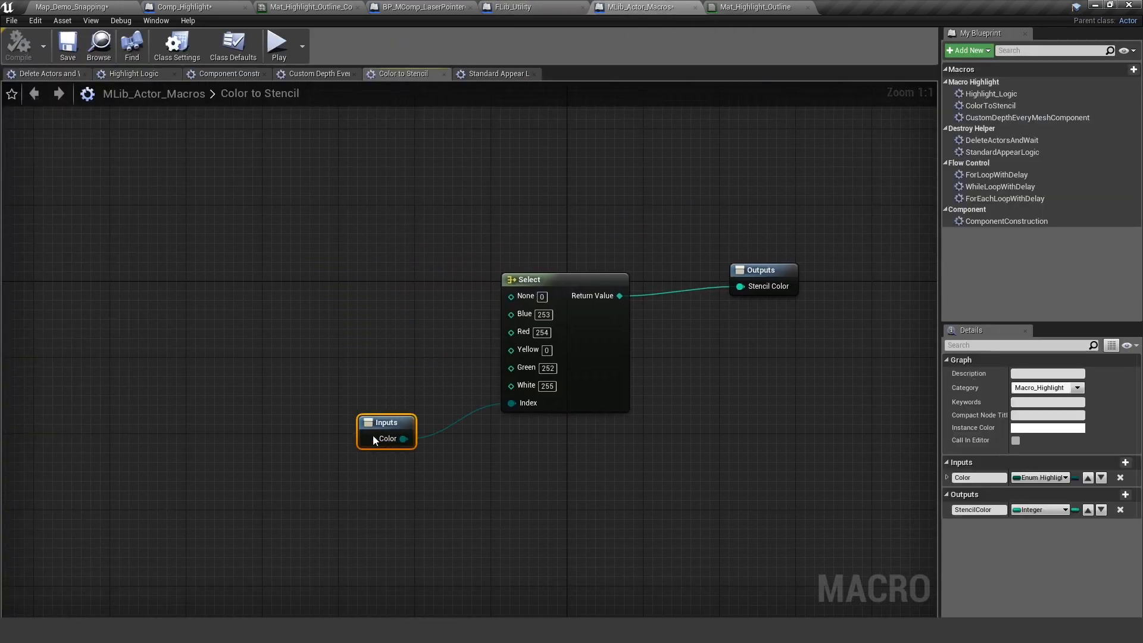
pyautogui.moveTo(422, 371); pyautogui.dragTo(398, 357, button='right')
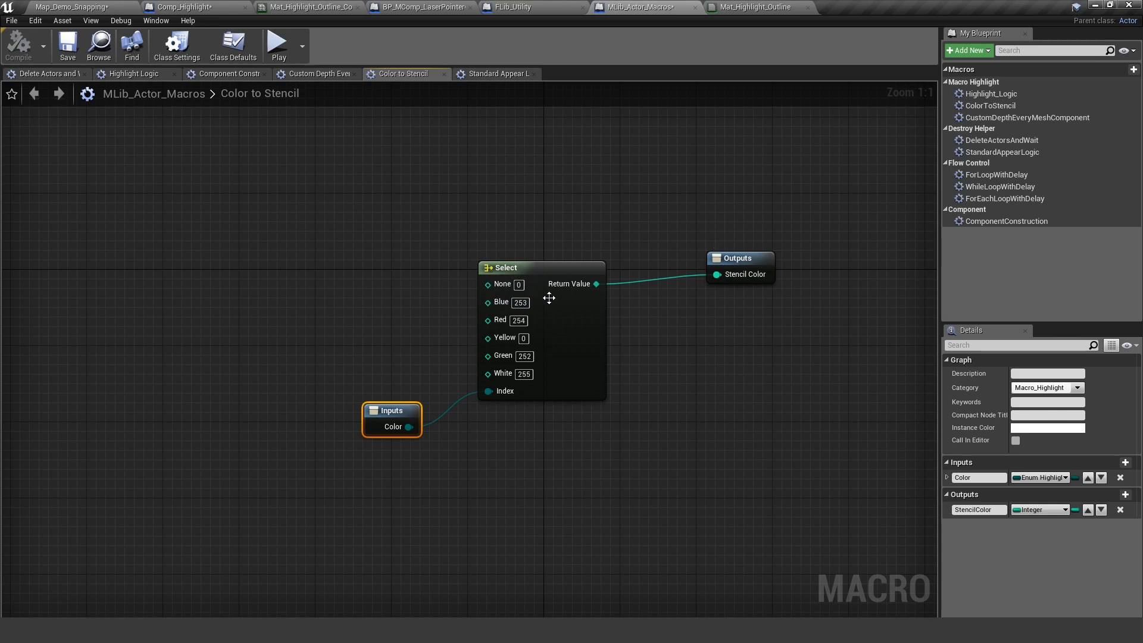
# Inspect the Outputs node and the Blue stencil value 253, leaving it unchanged.
pyautogui.click(739, 259)
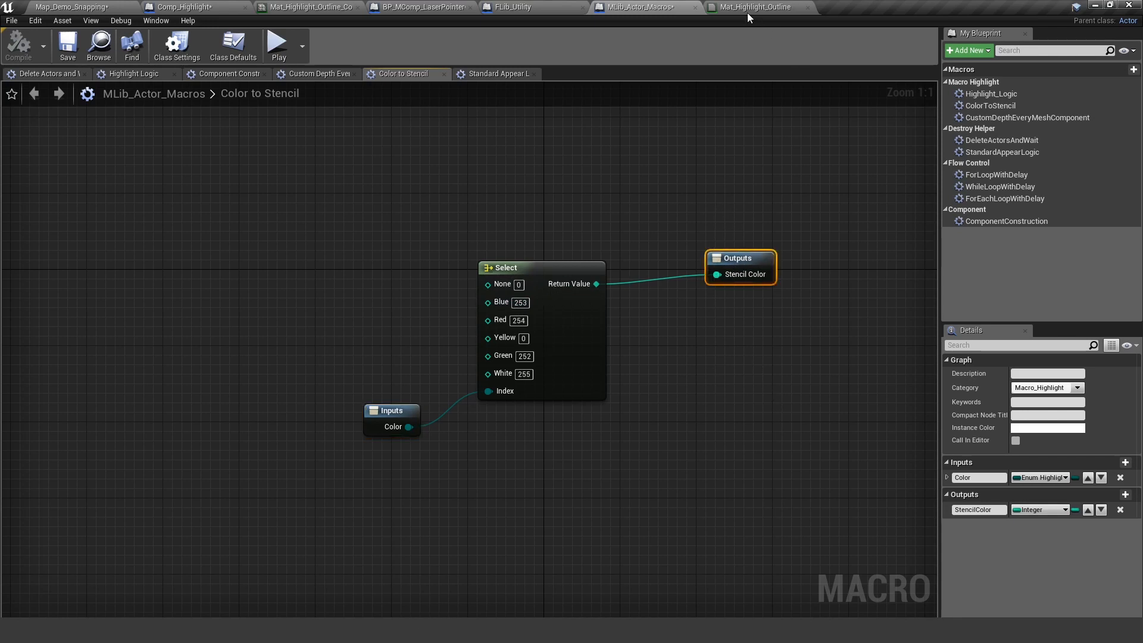
pyautogui.click(522, 303)
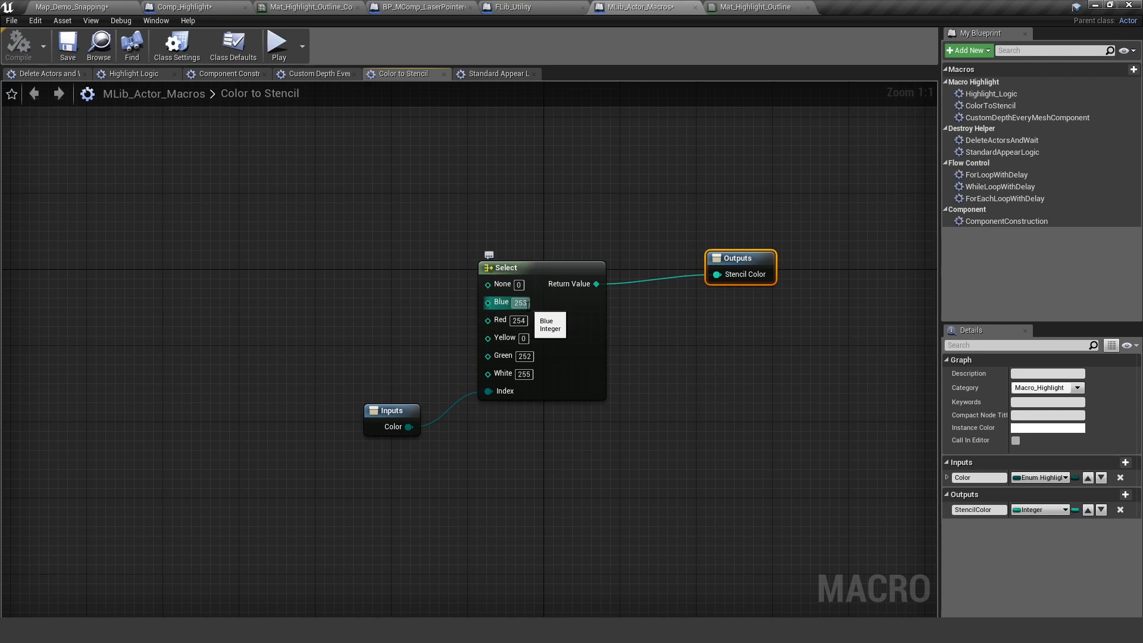
pyautogui.click(561, 305)
# Preview a brighter StencilColor253 blue in Mat_Highlight_Outline, then discard the change.
pyautogui.click(755, 6)
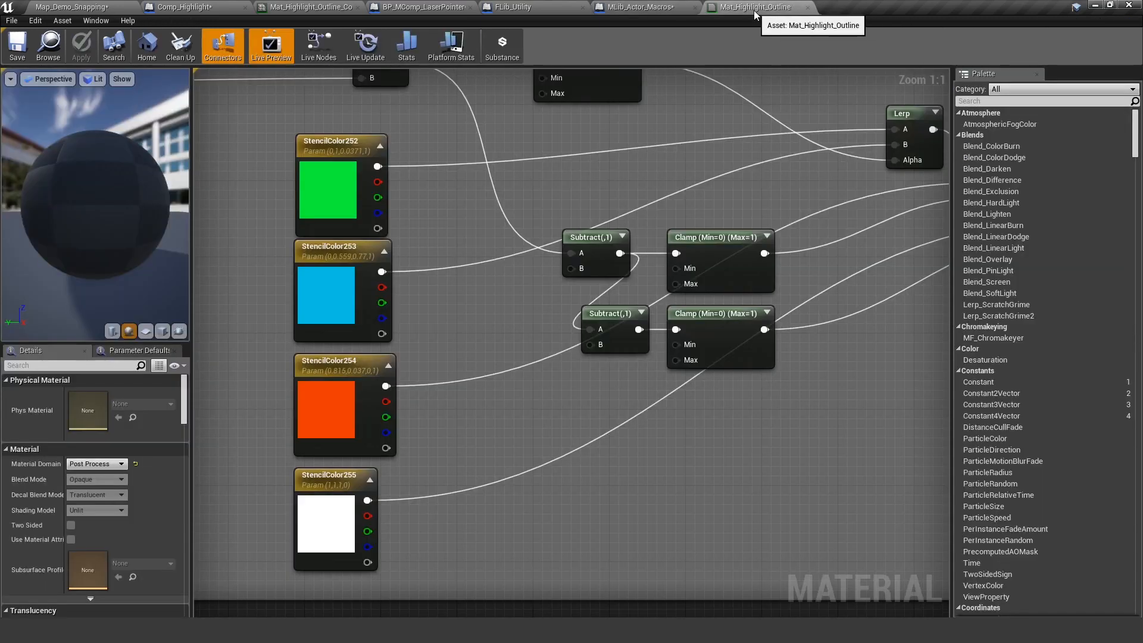
pyautogui.moveTo(474, 303); pyautogui.dragTo(529, 289, button='right')
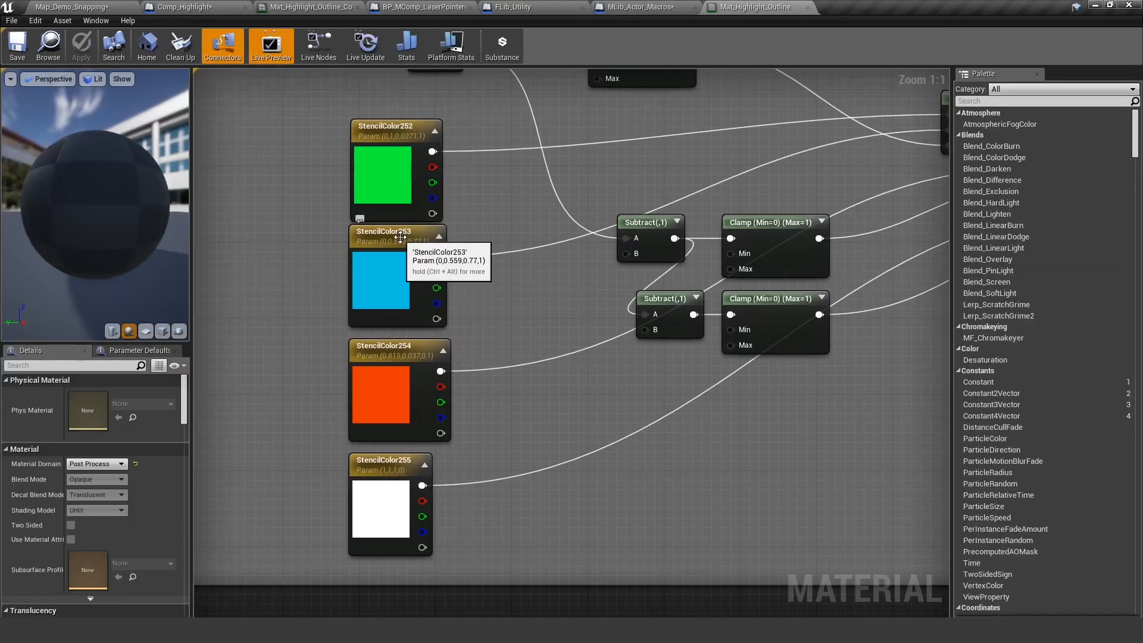
pyautogui.click(397, 236)
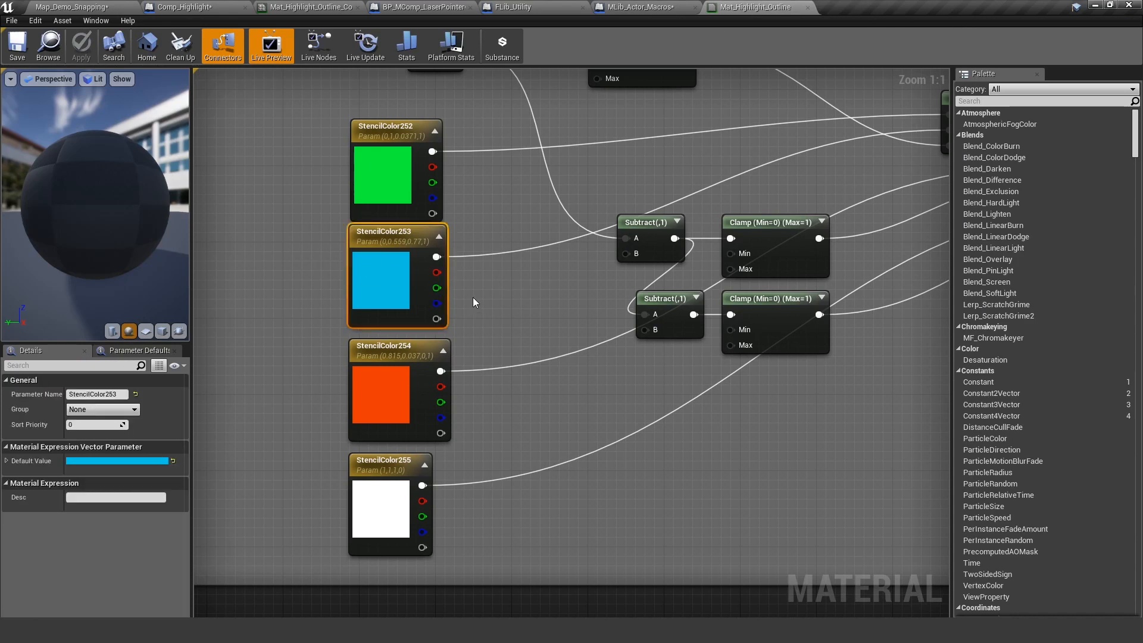
pyautogui.click(123, 464)
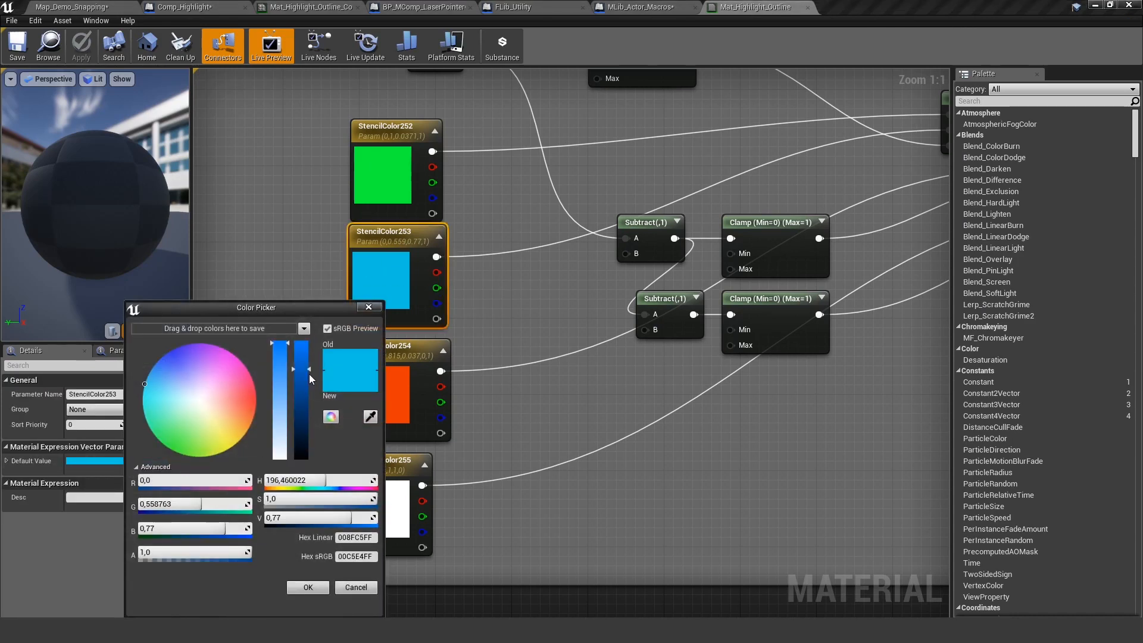
pyautogui.moveTo(309, 369); pyautogui.dragTo(310, 345)
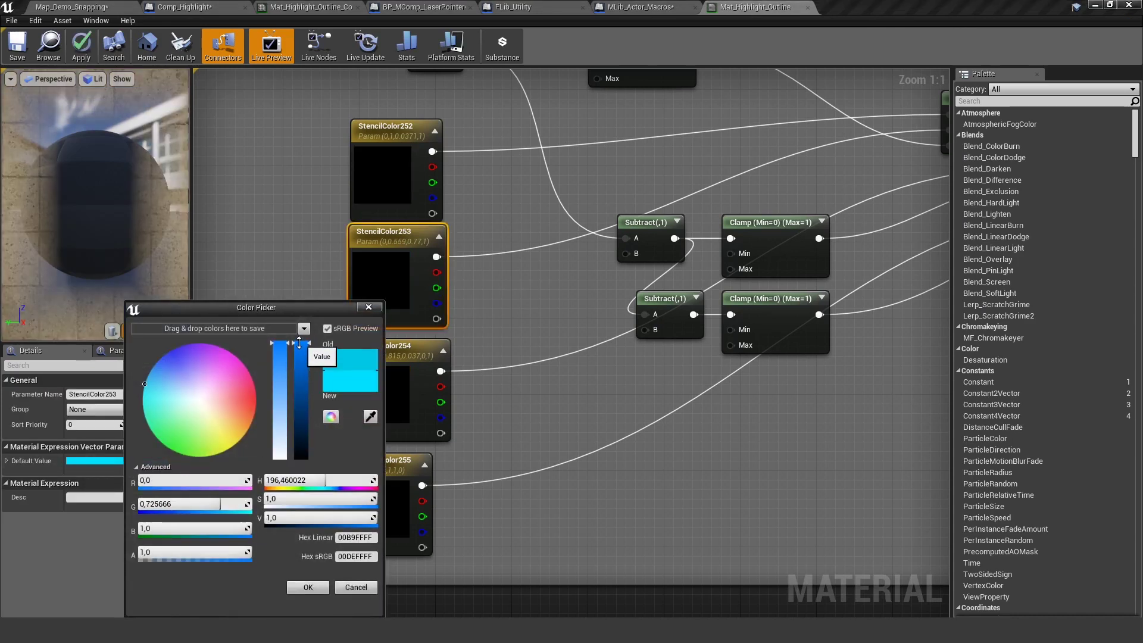
pyautogui.click(356, 587)
# Set StencilColor252's default colour to yellow-green and accept it.
pyautogui.click(402, 169)
pyautogui.click(115, 460)
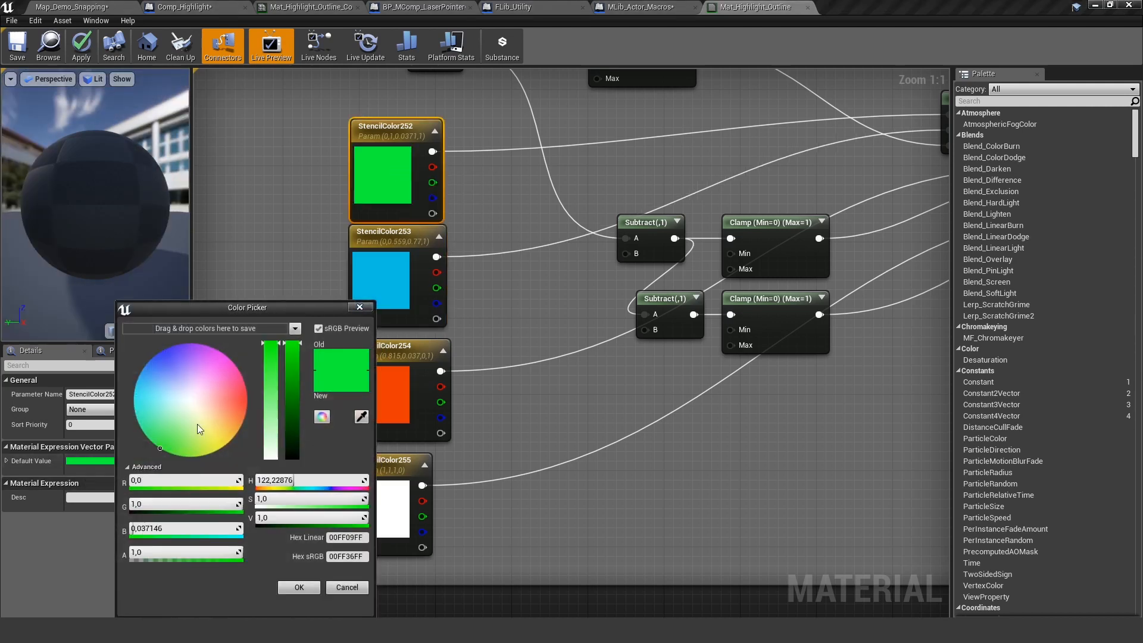
pyautogui.moveTo(161, 447); pyautogui.dragTo(175, 455)
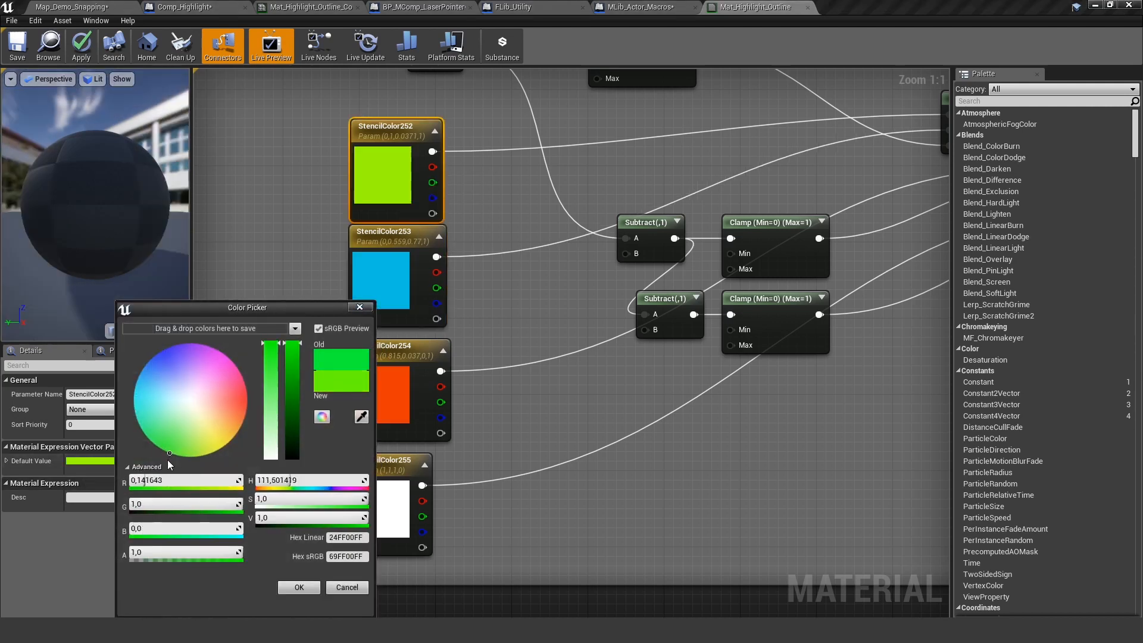
pyautogui.click(359, 308)
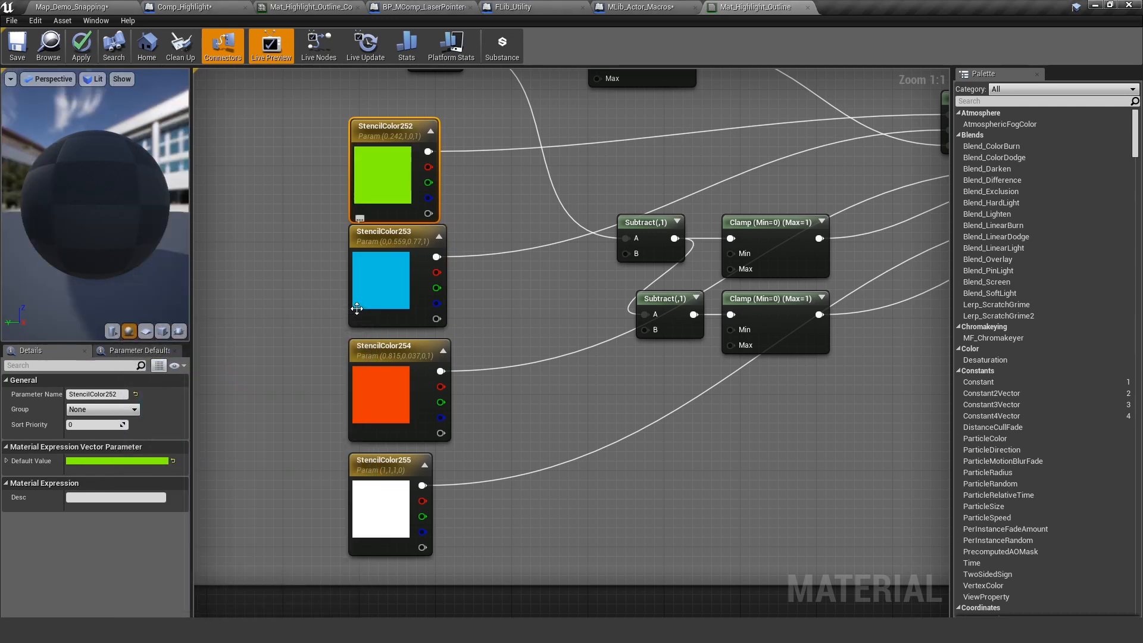
pyautogui.scroll(-1, 325, 129)
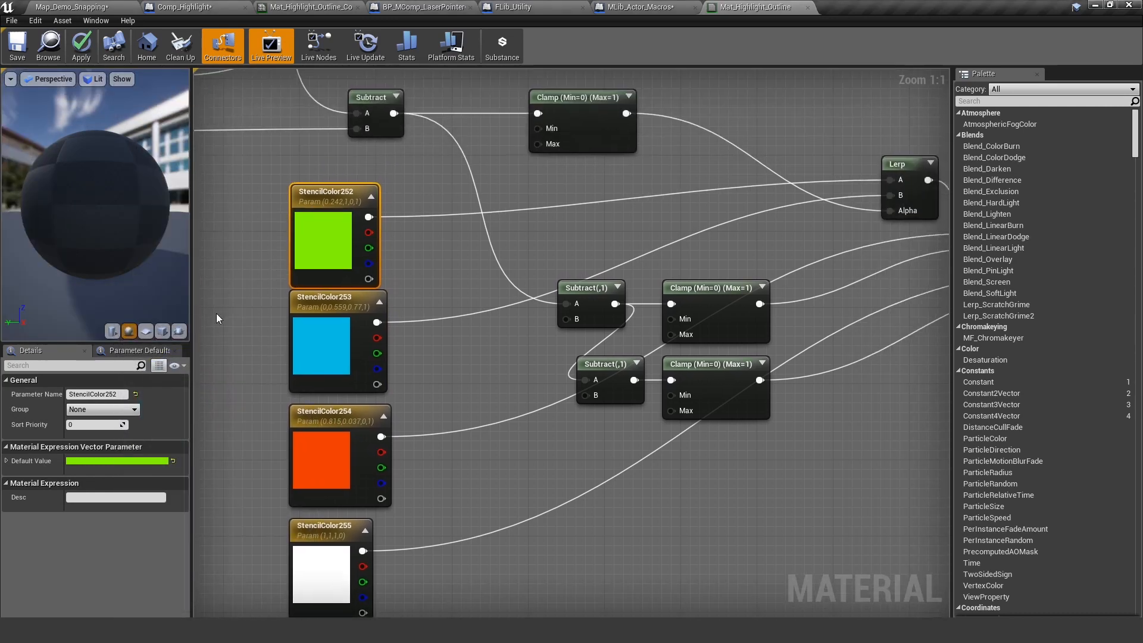
pyautogui.scroll(-2, 282, 325)
pyautogui.moveTo(295, 536)
pyautogui.mouseDown(button='right')
pyautogui.moveTo(362, 465)
pyautogui.moveTo(465, 506)
pyautogui.mouseUp(button='right')
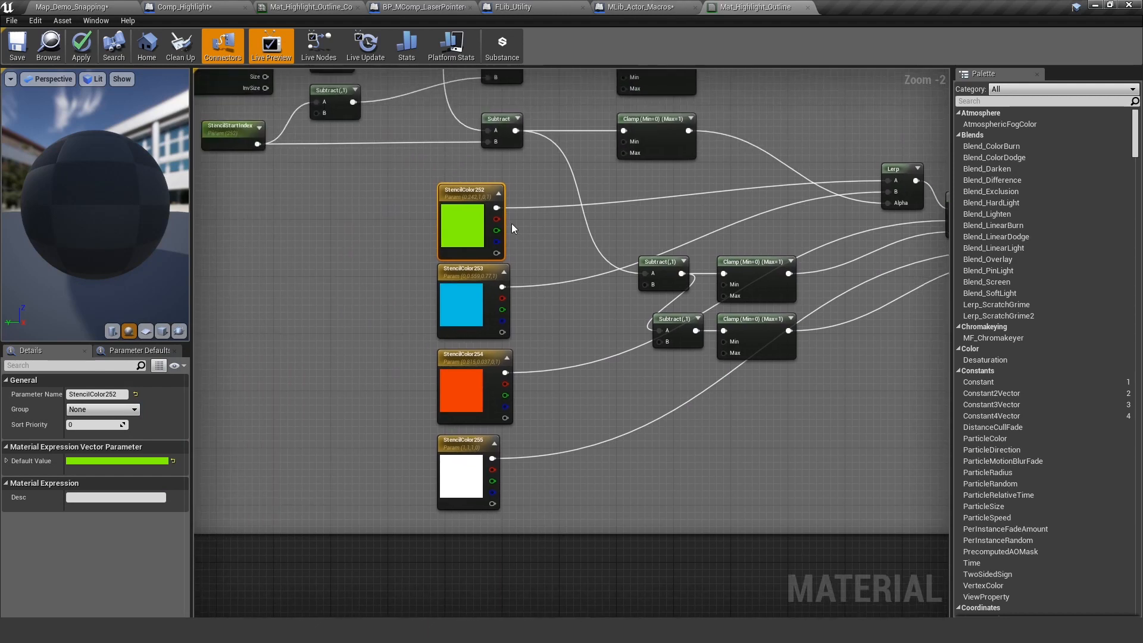
pyautogui.click(635, 9)
# Highlight the colour-to-stencil and hover-state-to-colour Select nodes, ending on BP_MComp_LaserPointer's Set Hover State graph.
pyautogui.click(558, 268)
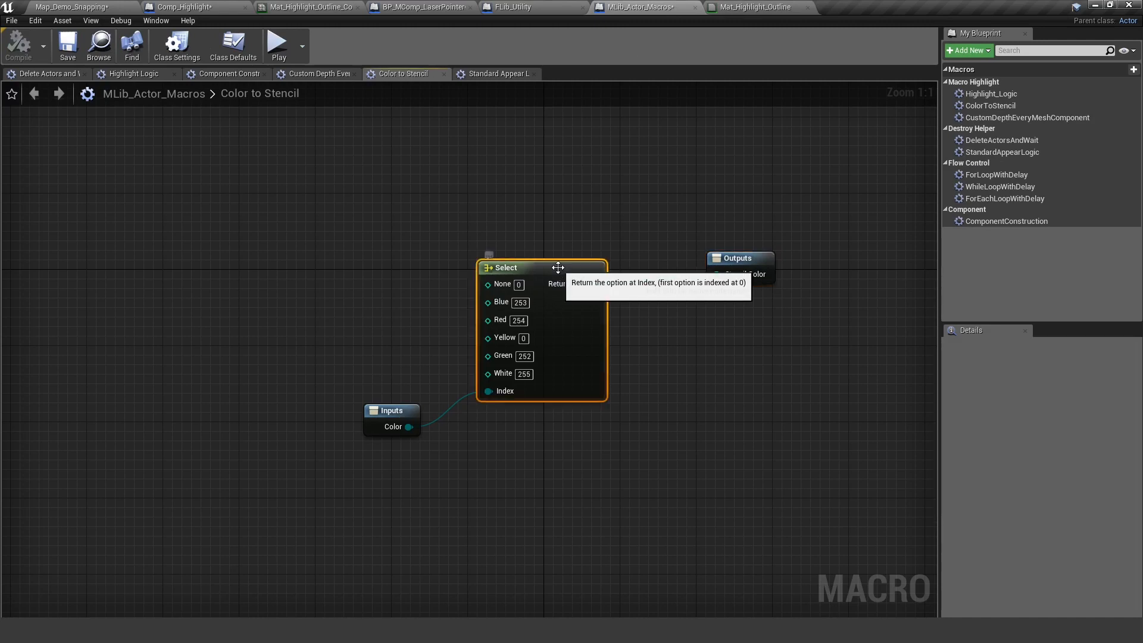
pyautogui.click(513, 8)
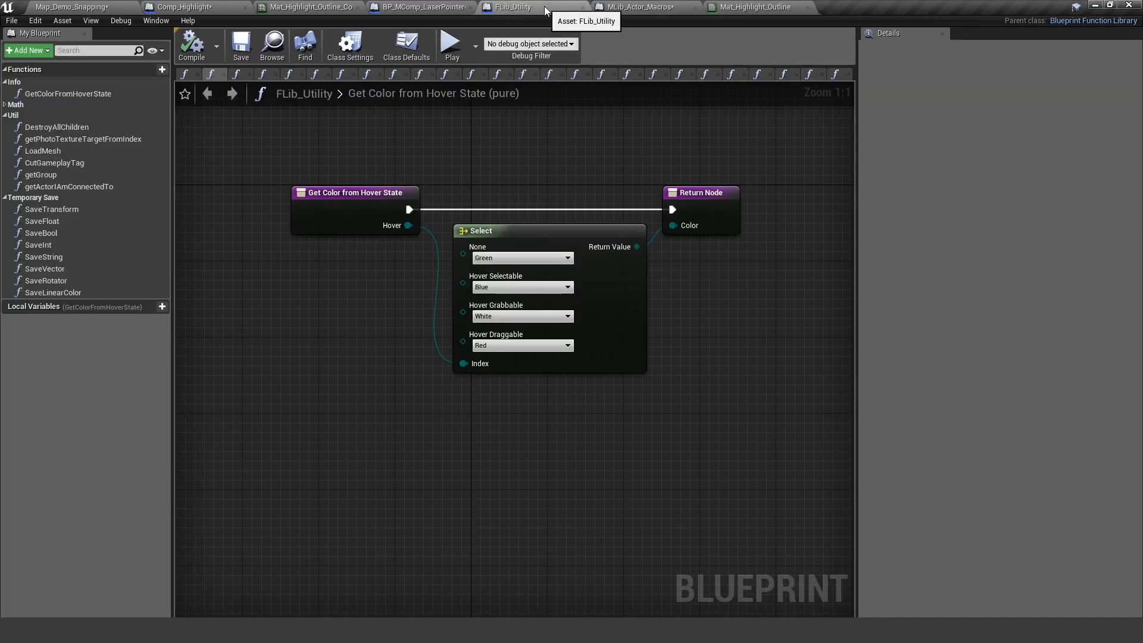
pyautogui.click(500, 231)
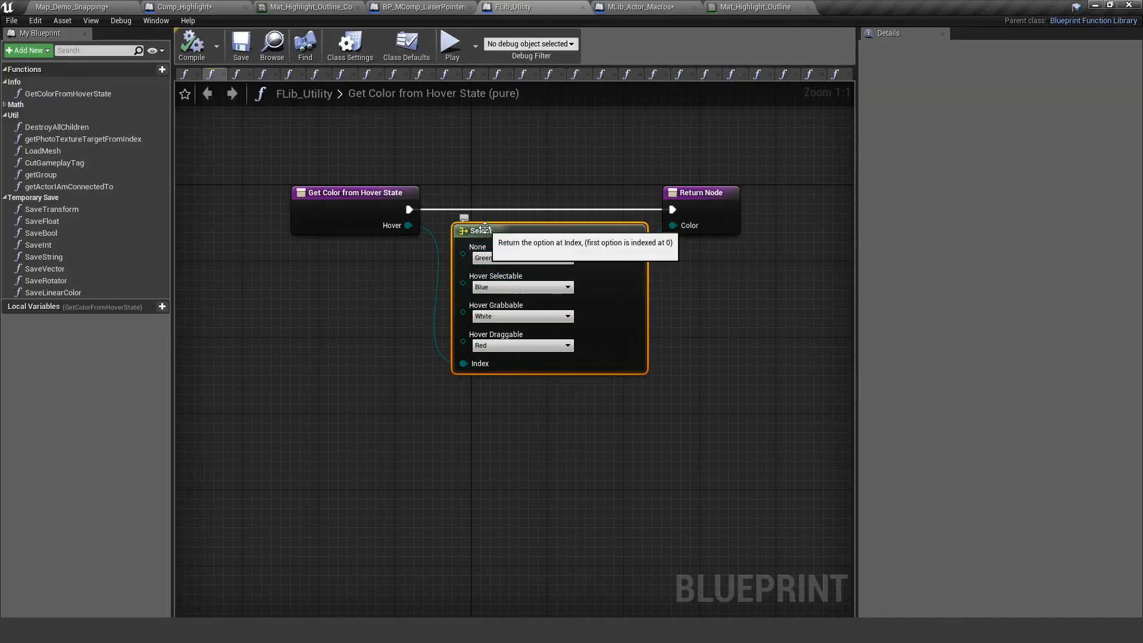
pyautogui.click(421, 6)
pyautogui.scroll(-5, 503, 197)
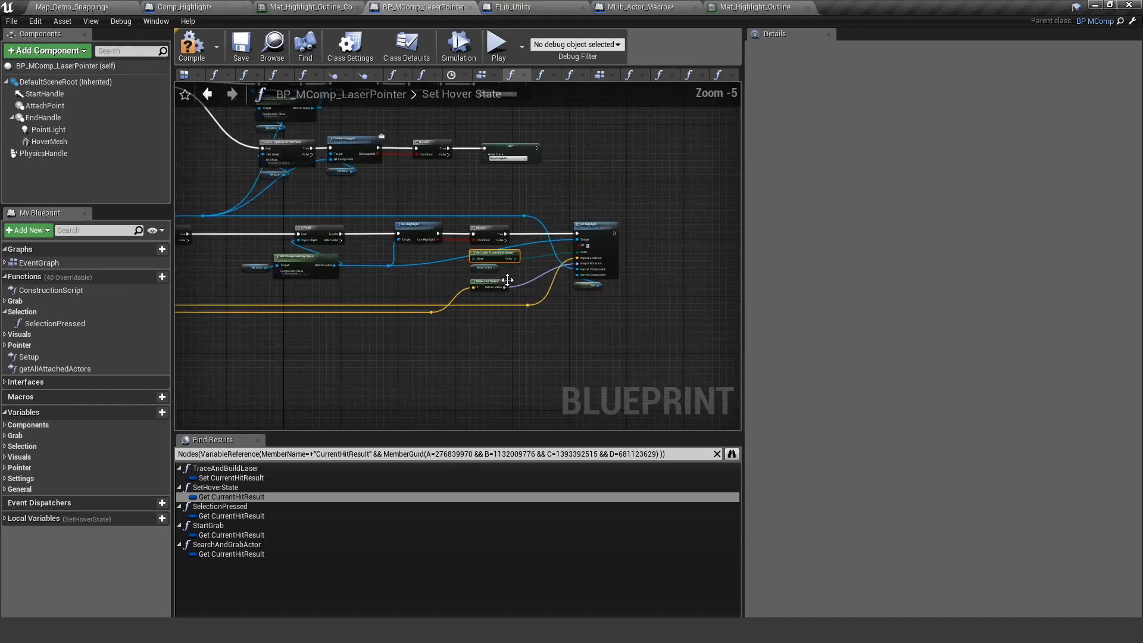
pyautogui.scroll(-2, 473, 272)
pyautogui.scroll(2, 472, 273)
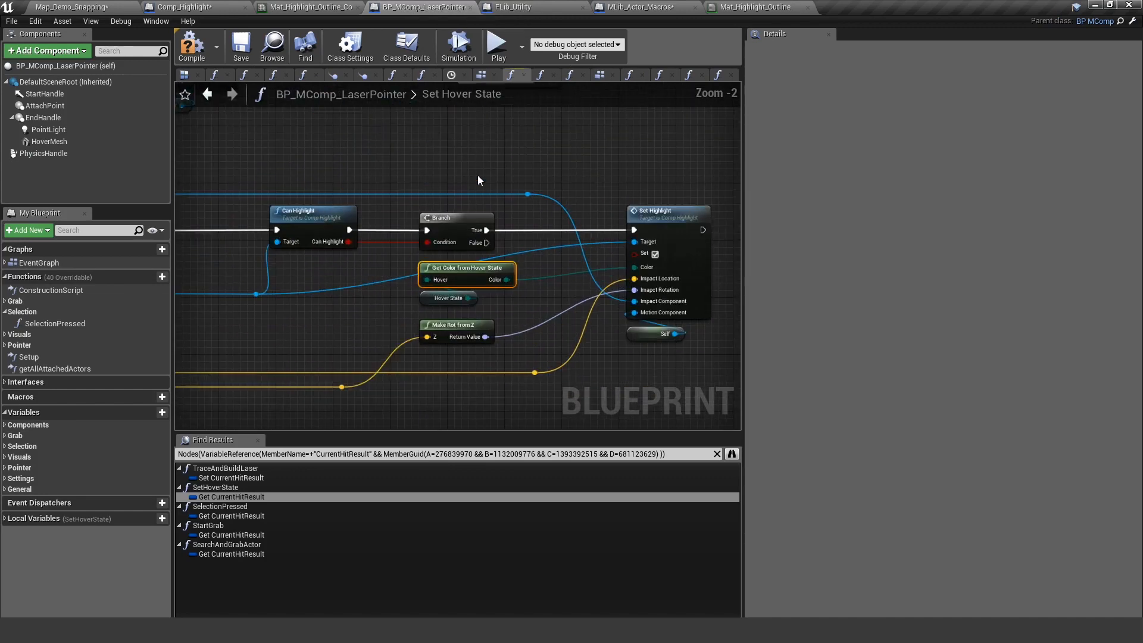
pyautogui.scroll(2, 478, 175)
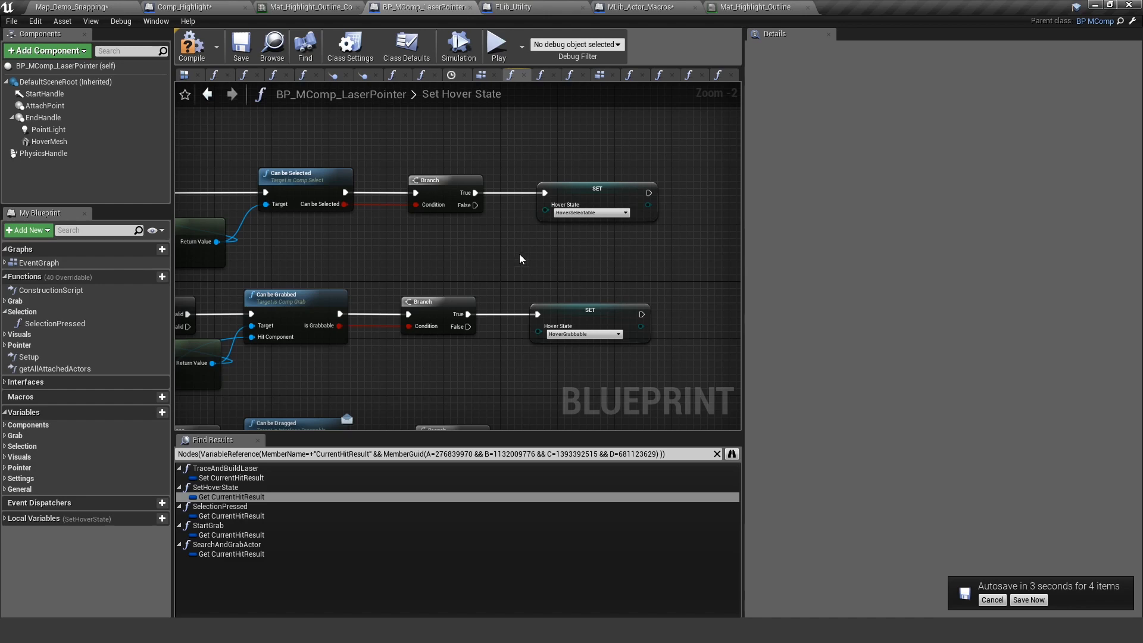
pyautogui.scroll(-3, 519, 254)
pyautogui.scroll(-3, 514, 239)
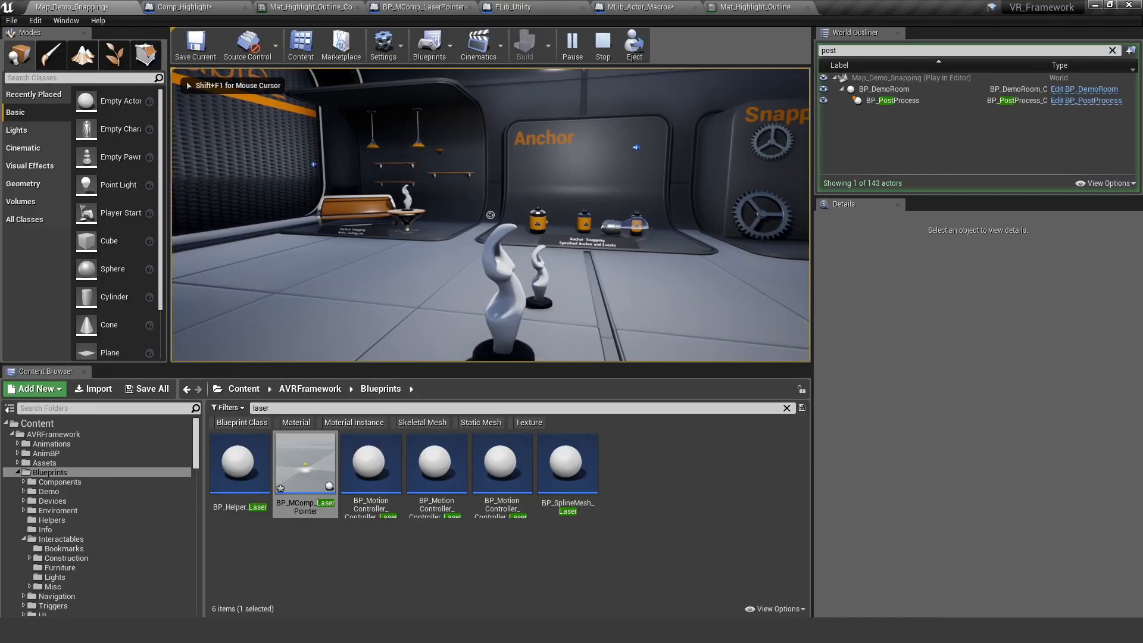